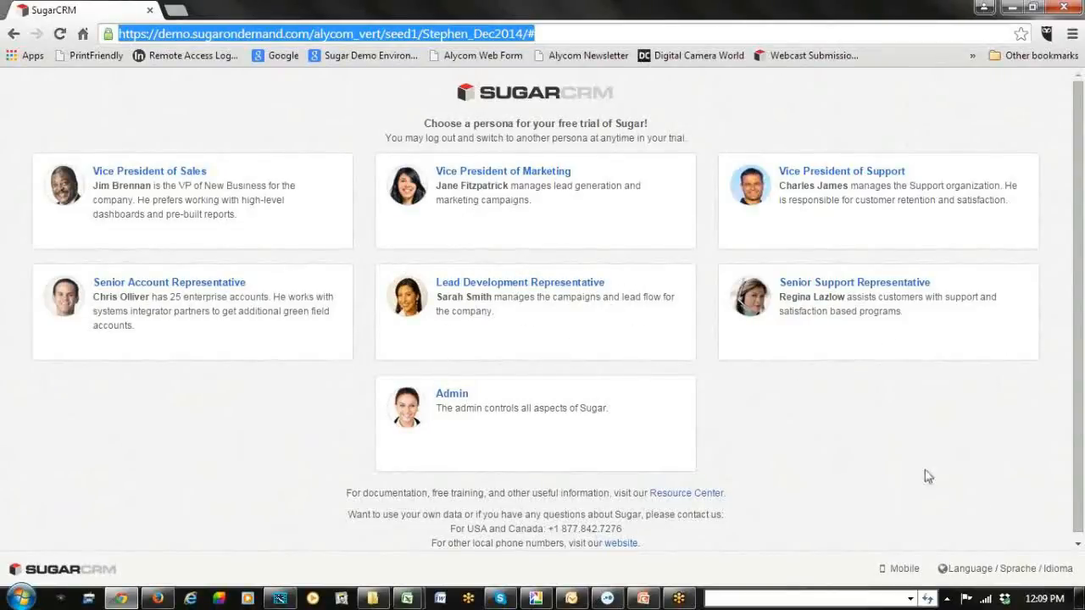
View the interface languages offered on the persona selection page, then close the list without changing the language.
{"action": "left_click", "coordinate": [1008, 576]}
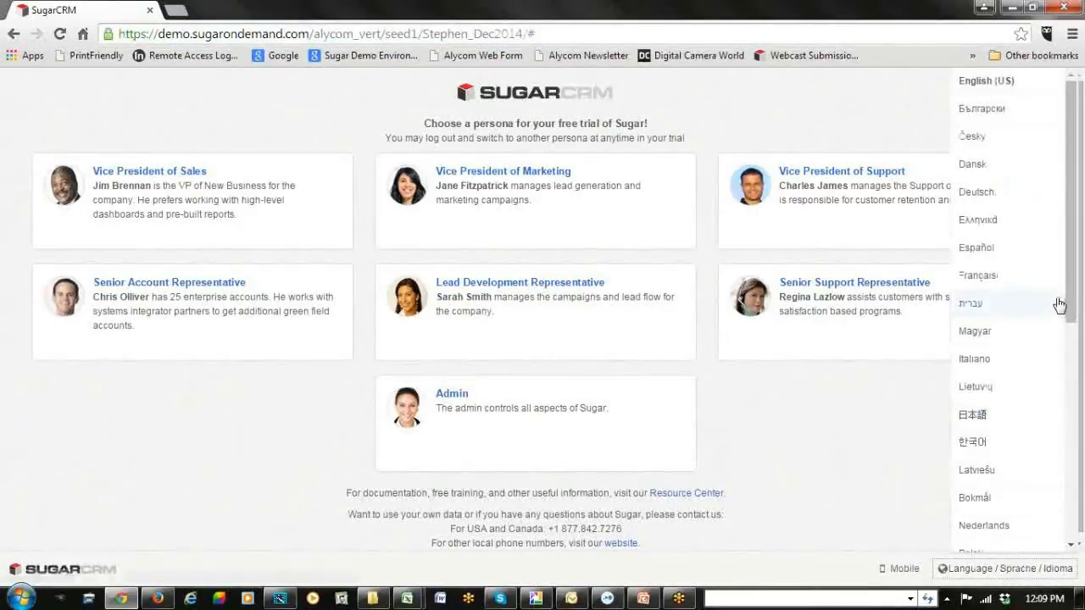
{"action": "mouse_move", "coordinate": [1071, 311]}
{"action": "left_mouse_down"}
{"action": "mouse_move", "coordinate": [1071, 501]}
{"action": "mouse_move", "coordinate": [1071, 308]}
{"action": "left_mouse_up"}
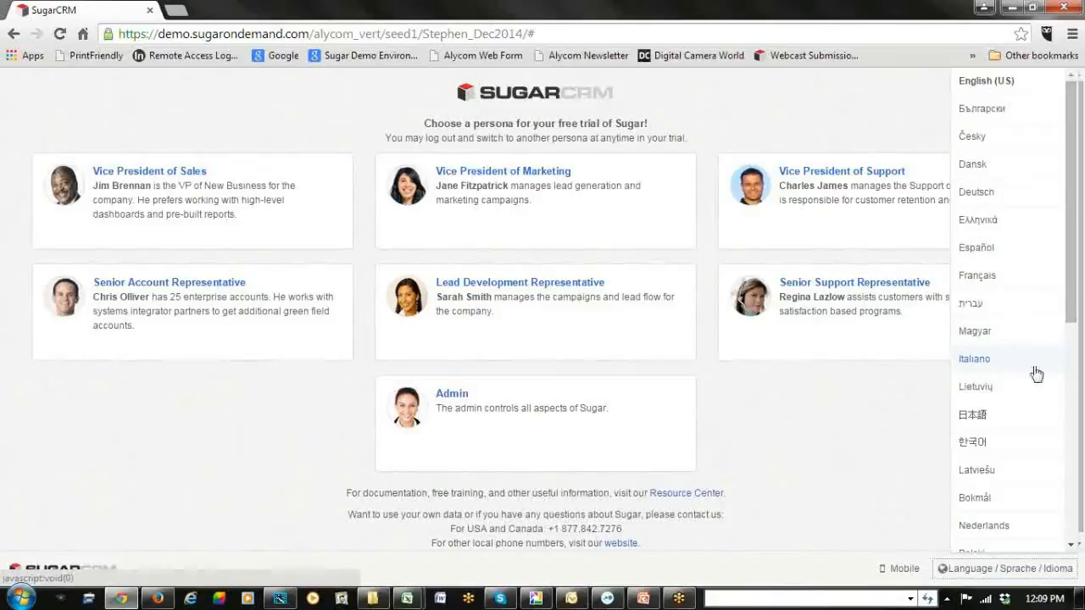
{"action": "left_click", "coordinate": [890, 428]}
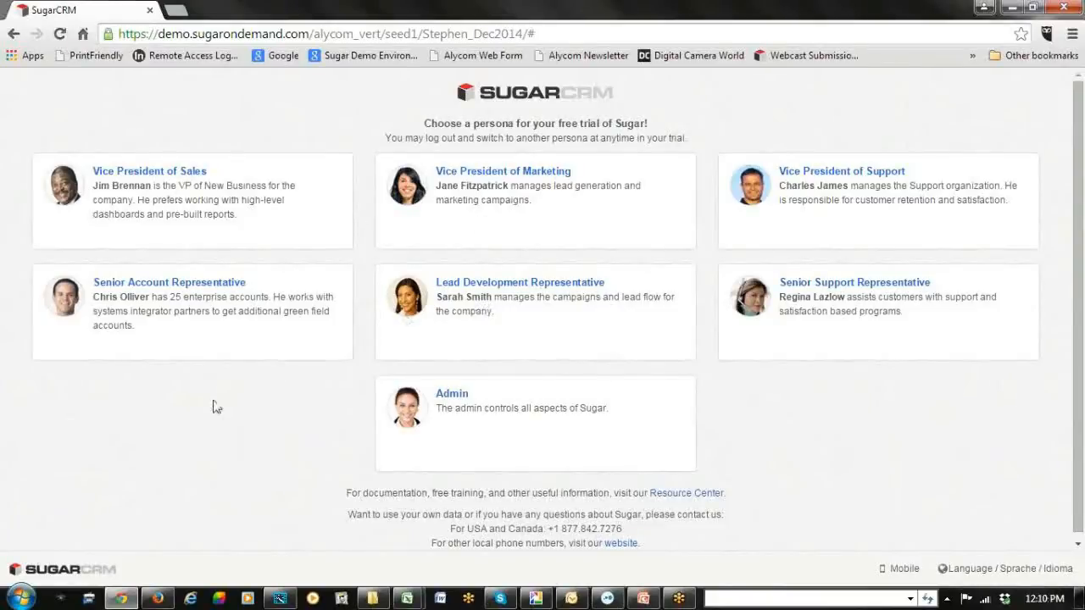
Enter the trial as the Vice President of Sales and dismiss the timezone warning.
{"action": "left_click", "coordinate": [155, 175]}
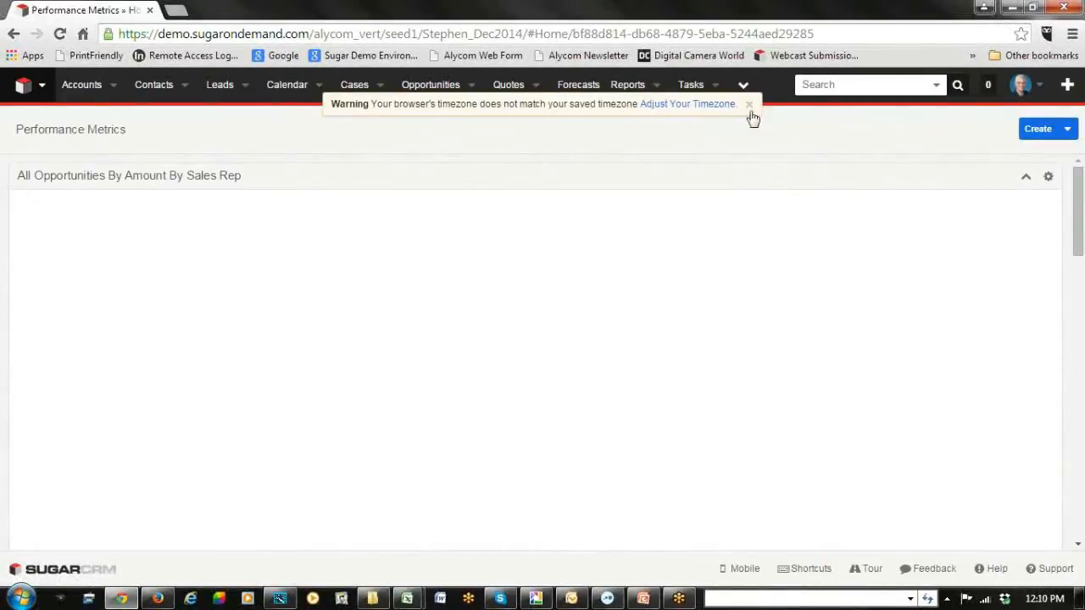
{"action": "left_click", "coordinate": [749, 107]}
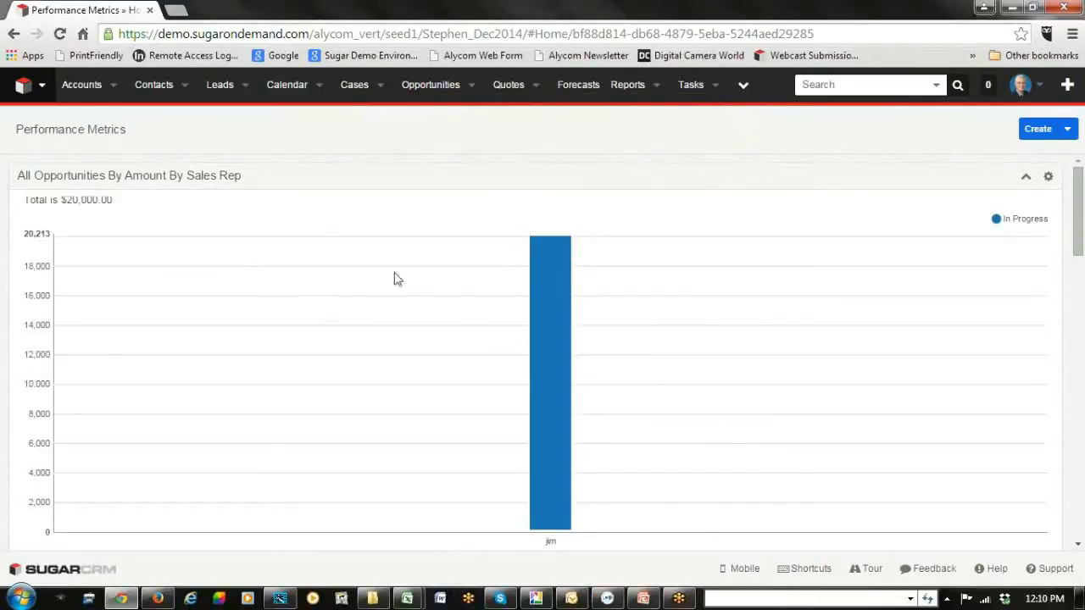
Examine the charts on the Performance Metrics dashboard, including the opportunity amount for the sales rep's bar.
{"action": "scroll", "coordinate": [399, 263], "scroll_direction": "down", "scroll_amount": 7}
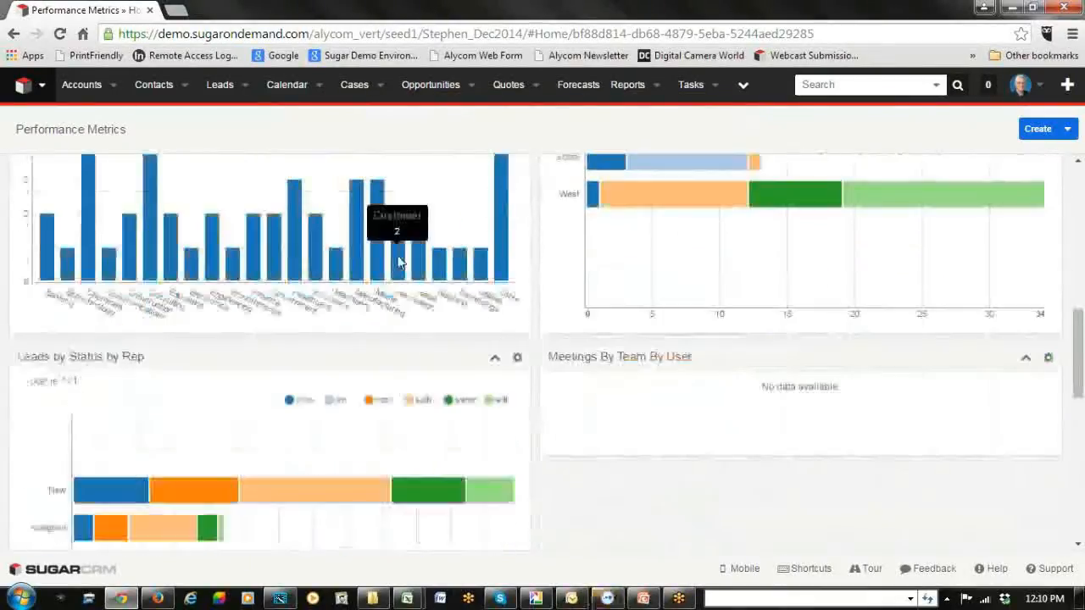
{"action": "scroll", "coordinate": [398, 263], "scroll_direction": "up", "scroll_amount": 8}
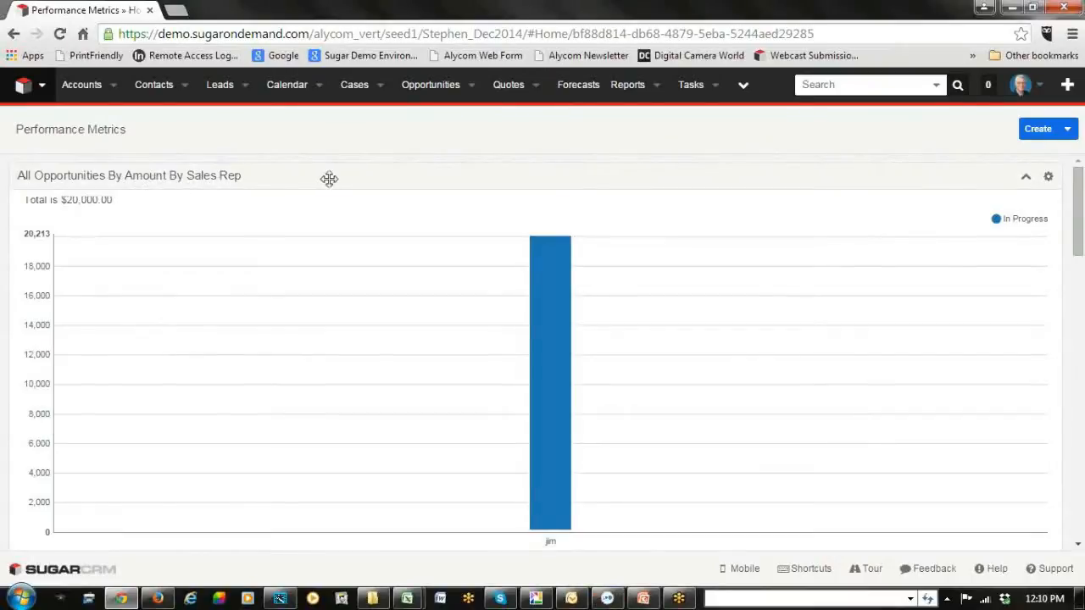
{"action": "scroll", "coordinate": [339, 184], "scroll_direction": "down", "scroll_amount": 1}
{"action": "scroll", "coordinate": [336, 186], "scroll_direction": "up", "scroll_amount": 1}
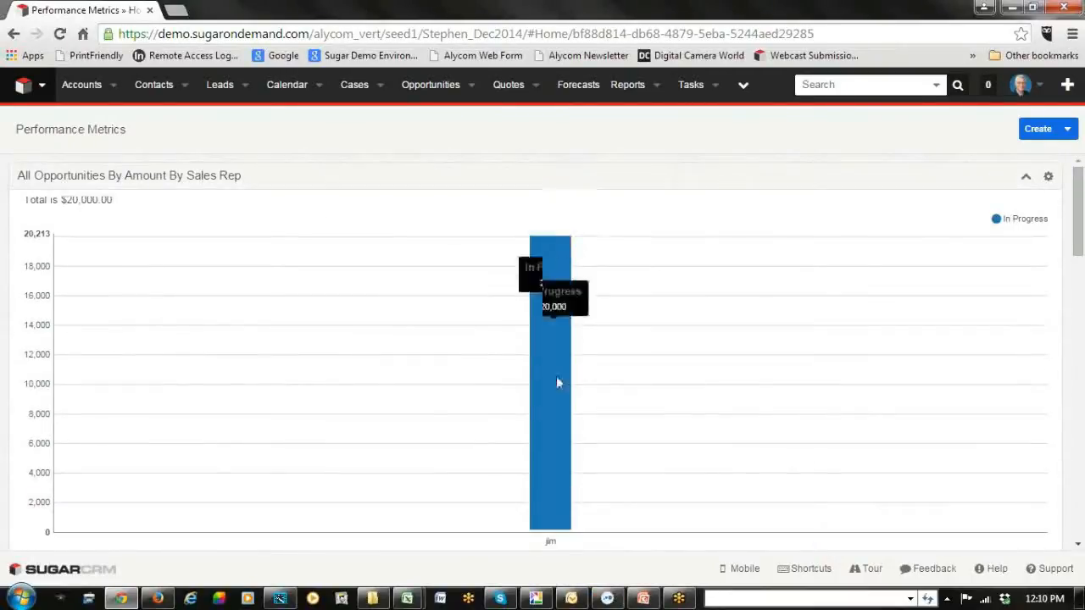
{"action": "mouse_move", "coordinate": [540, 278]}
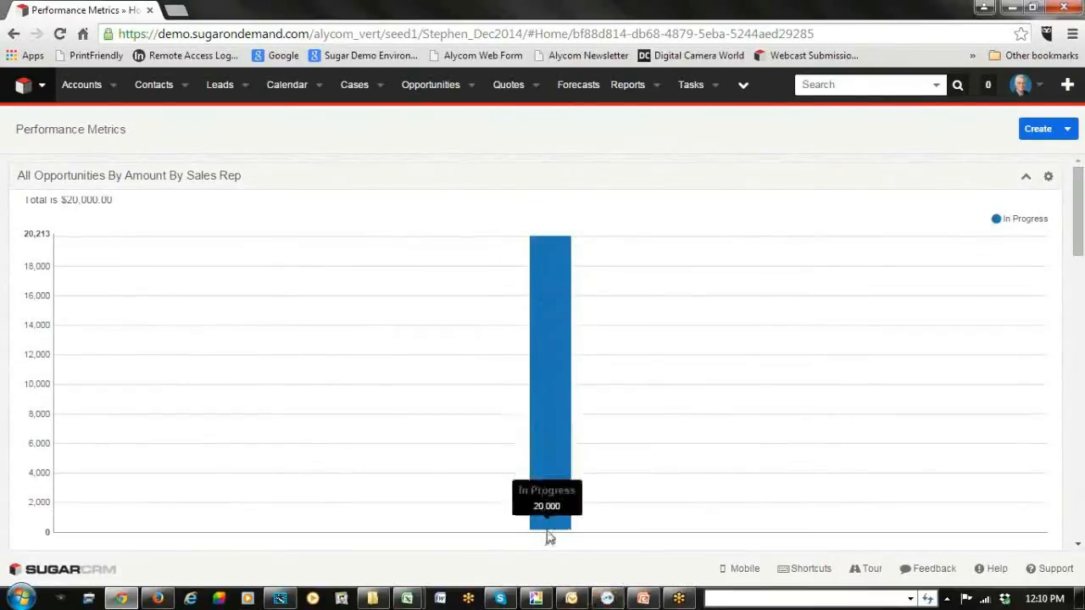
{"action": "mouse_move", "coordinate": [551, 482]}
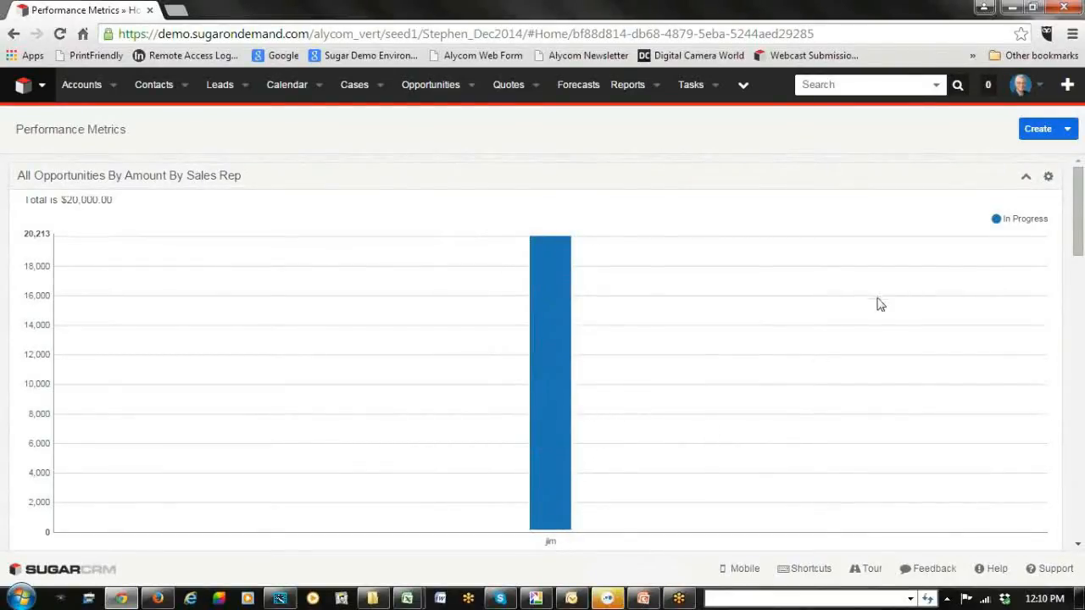
{"action": "scroll", "coordinate": [879, 327], "scroll_direction": "down", "scroll_amount": 3}
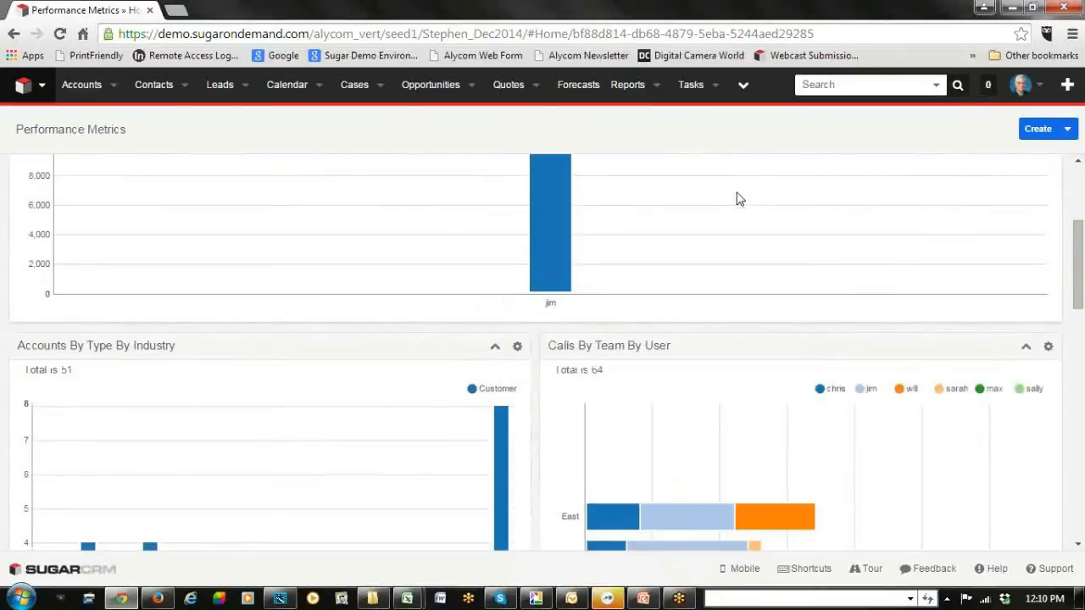
{"action": "scroll", "coordinate": [734, 200], "scroll_direction": "down", "scroll_amount": 1}
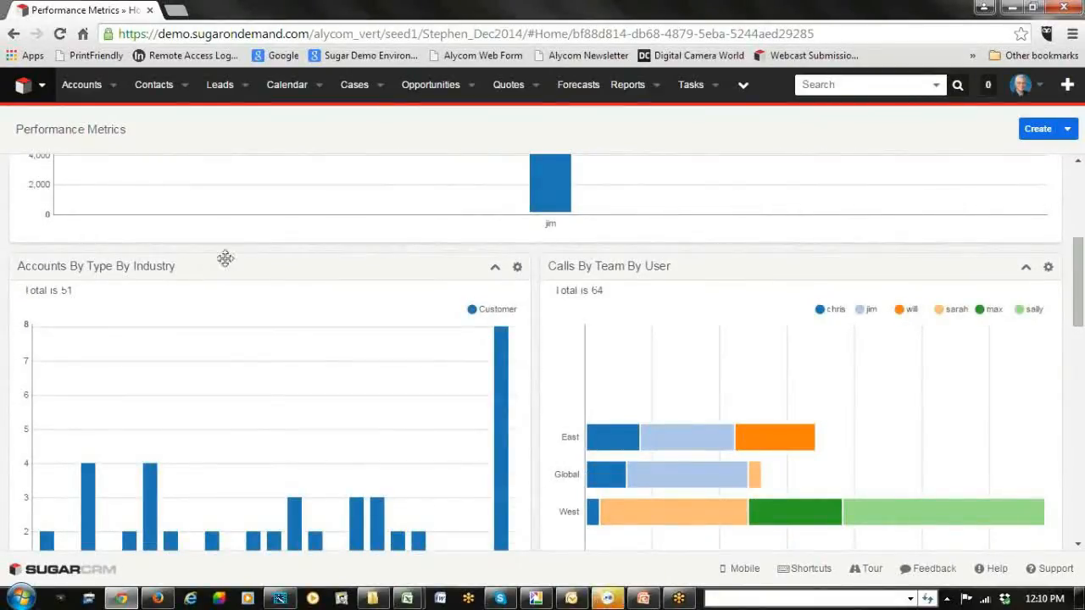
Swap the Accounts By Type By Industry dashlet with All Opportunities By Amount By Sales Rep, and swap the latter with Calls By Team By User.
{"action": "scroll", "coordinate": [229, 263], "scroll_direction": "down", "scroll_amount": 1}
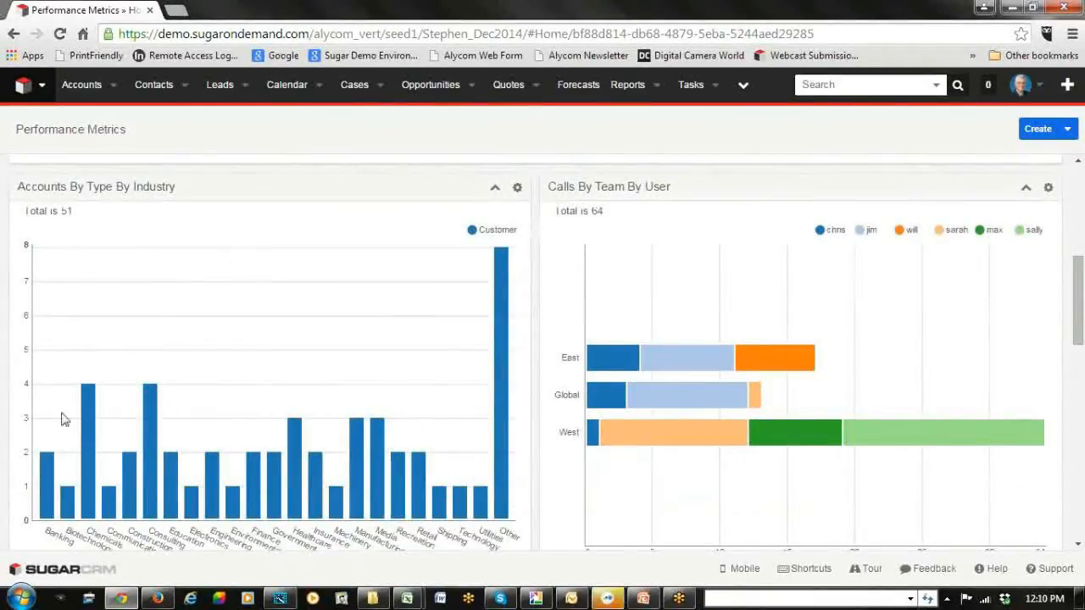
{"action": "left_click_drag", "start_coordinate": [252, 187], "coordinate": [136, 252]}
{"action": "scroll", "coordinate": [377, 342], "scroll_direction": "down", "scroll_amount": 4}
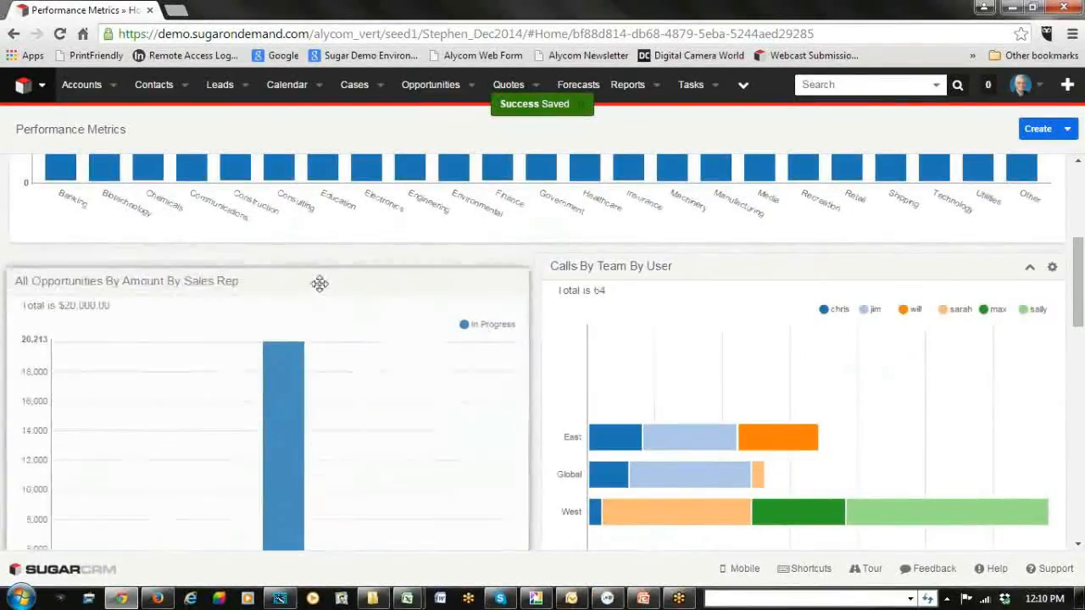
{"action": "left_click_drag", "start_coordinate": [819, 269], "coordinate": [214, 271]}
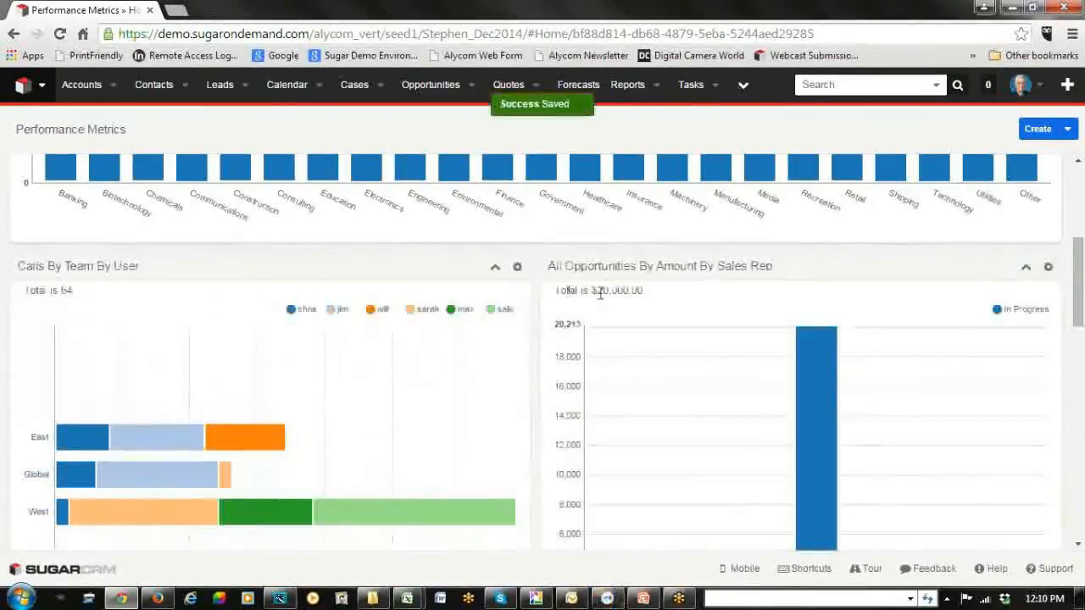
{"action": "scroll", "coordinate": [153, 305], "scroll_direction": "down", "scroll_amount": 1}
{"action": "scroll", "coordinate": [170, 339], "scroll_direction": "down", "scroll_amount": 2}
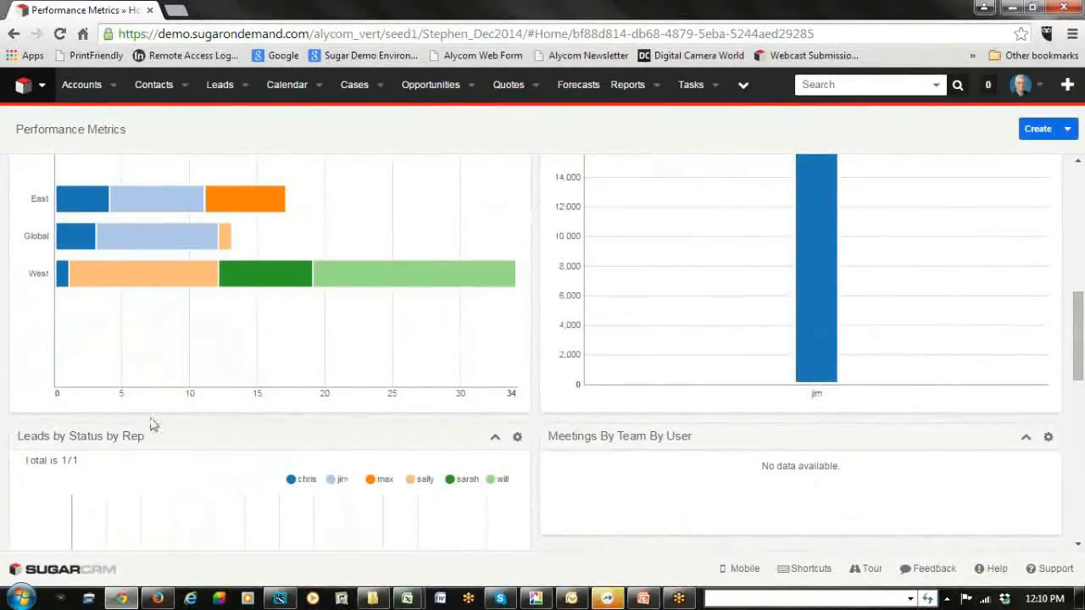
{"action": "left_click_drag", "start_coordinate": [417, 444], "coordinate": [420, 447]}
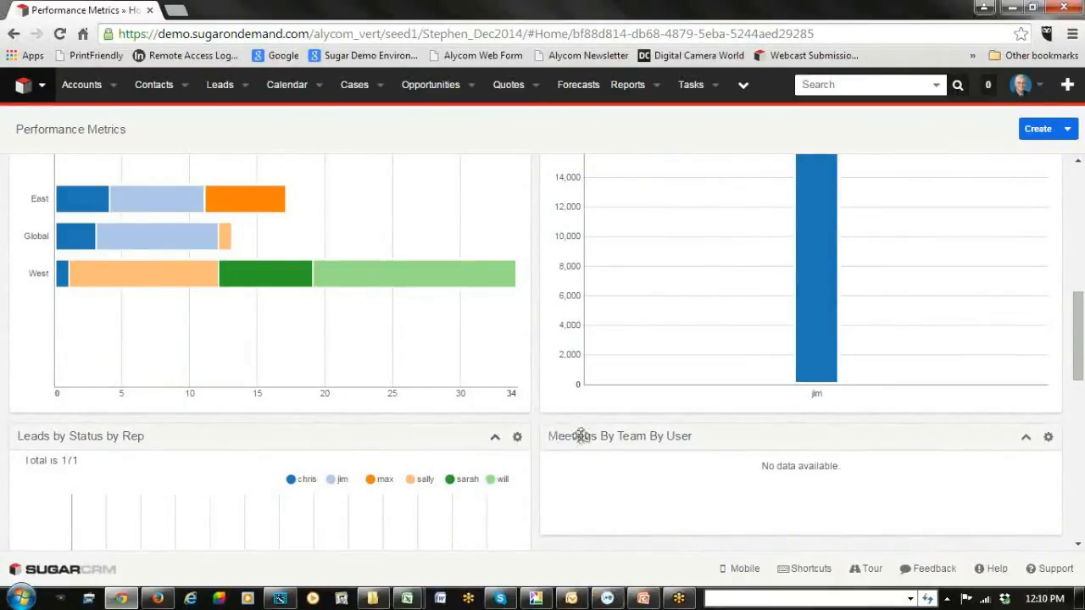
Create a new home dashboard and title it "New Dashboard".
{"action": "scroll", "coordinate": [577, 424], "scroll_direction": "up", "scroll_amount": 5}
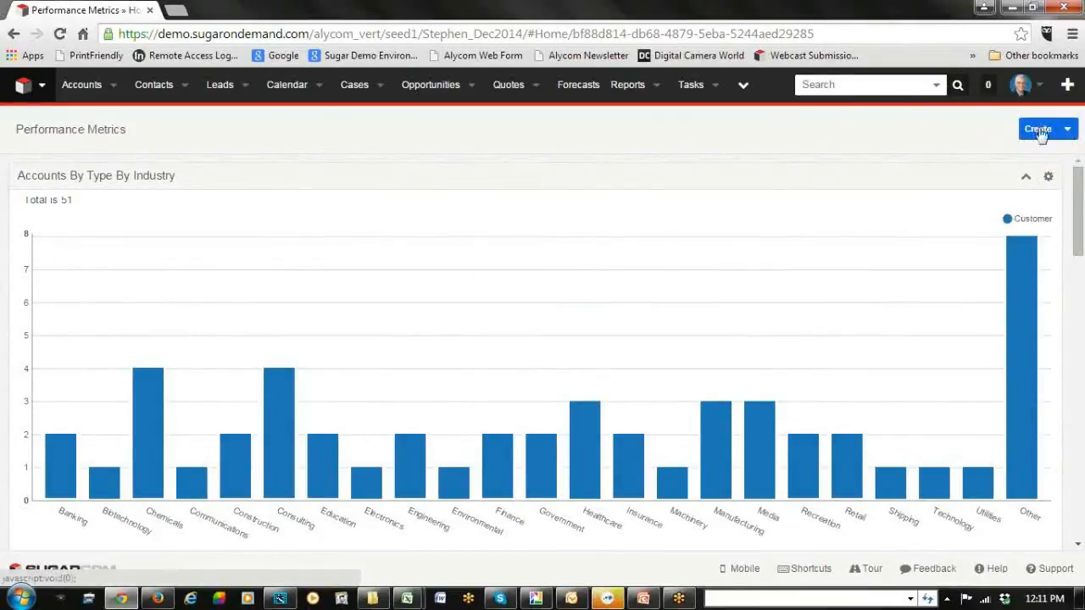
{"action": "left_click", "coordinate": [41, 90]}
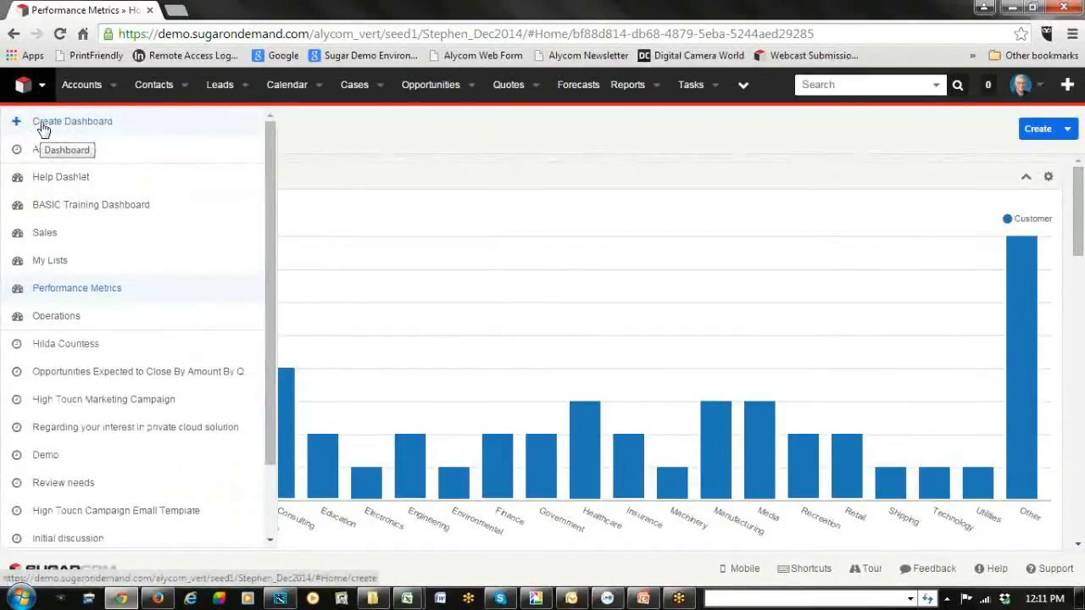
{"action": "left_click", "coordinate": [43, 128]}
{"action": "left_click_drag", "start_coordinate": [127, 132], "coordinate": [2, 133]}
{"action": "type", "text": "N"}
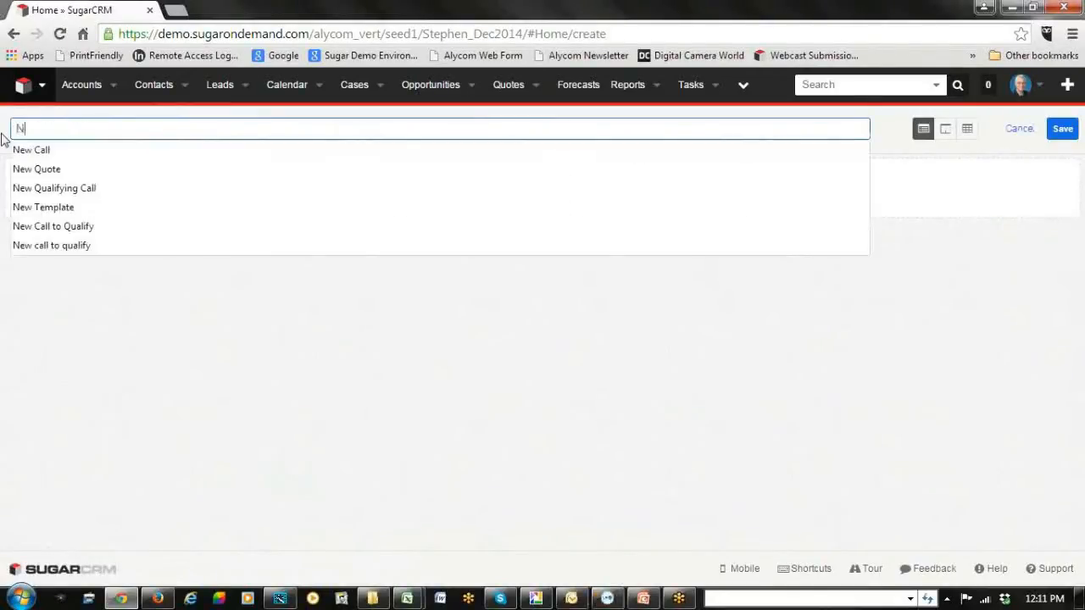
{"action": "type", "text": "ew Dashboard"}
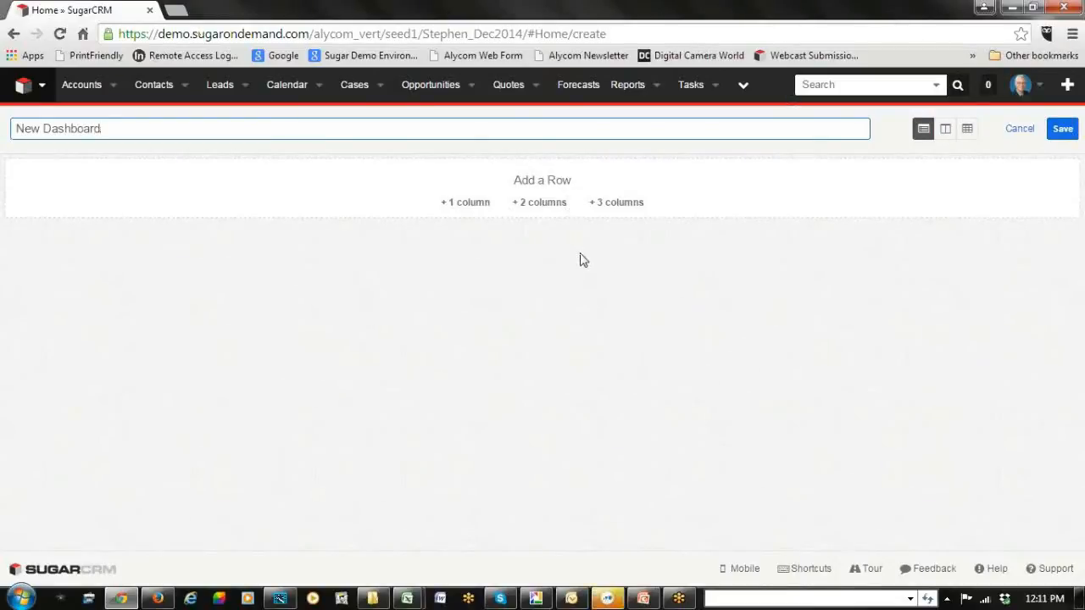
Add a two-column row and place a Planned Activities dashlet in its first column, with Only My Items set to Yes.
{"action": "left_click", "coordinate": [540, 209]}
{"action": "left_click", "coordinate": [270, 226]}
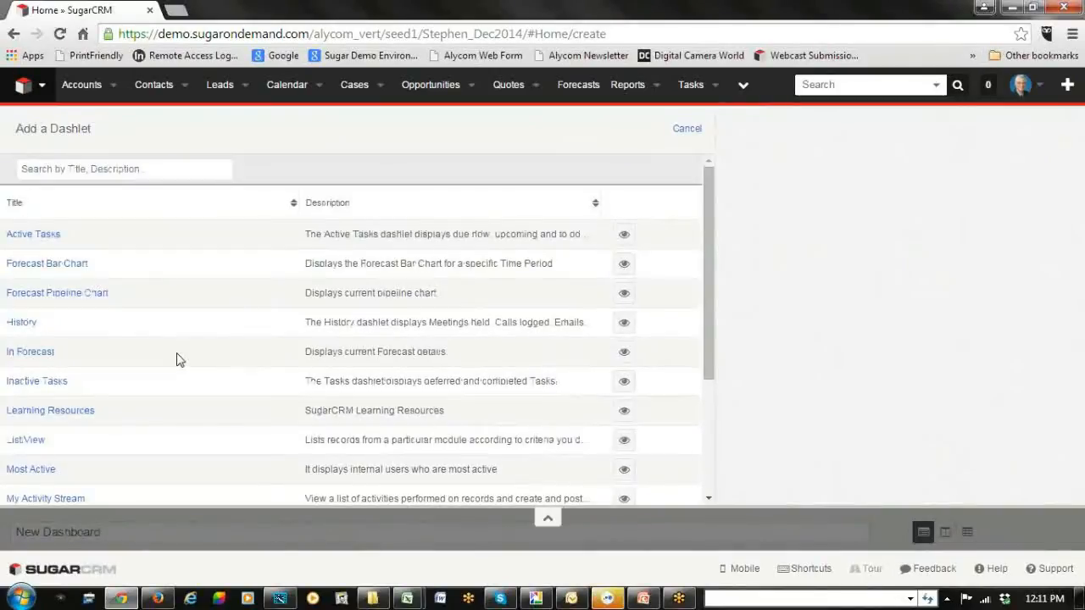
{"action": "scroll", "coordinate": [178, 360], "scroll_direction": "down", "scroll_amount": 1}
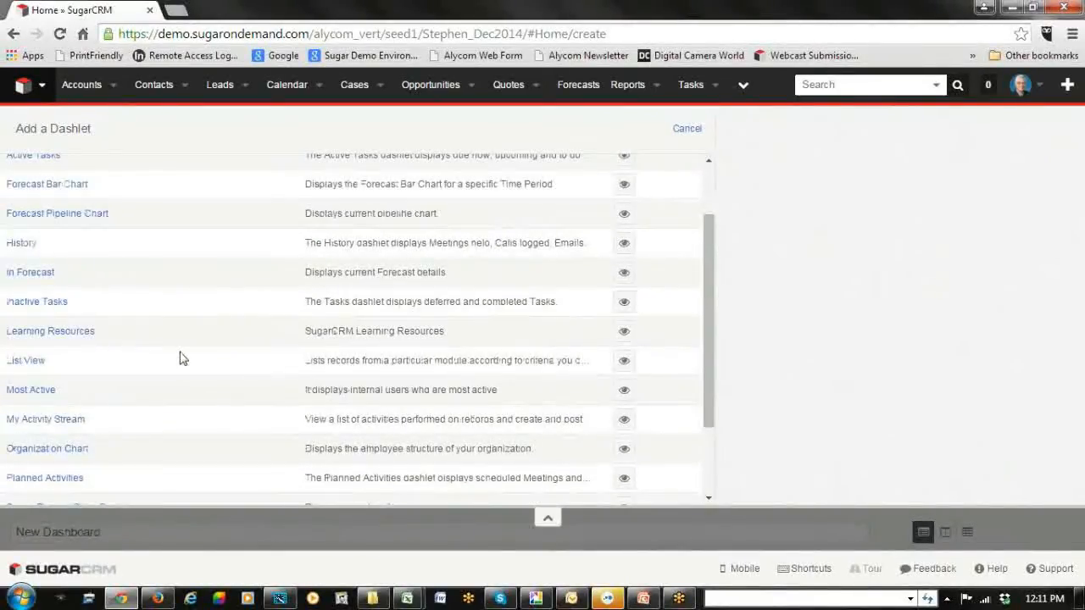
{"action": "scroll", "coordinate": [180, 359], "scroll_direction": "down", "scroll_amount": 1}
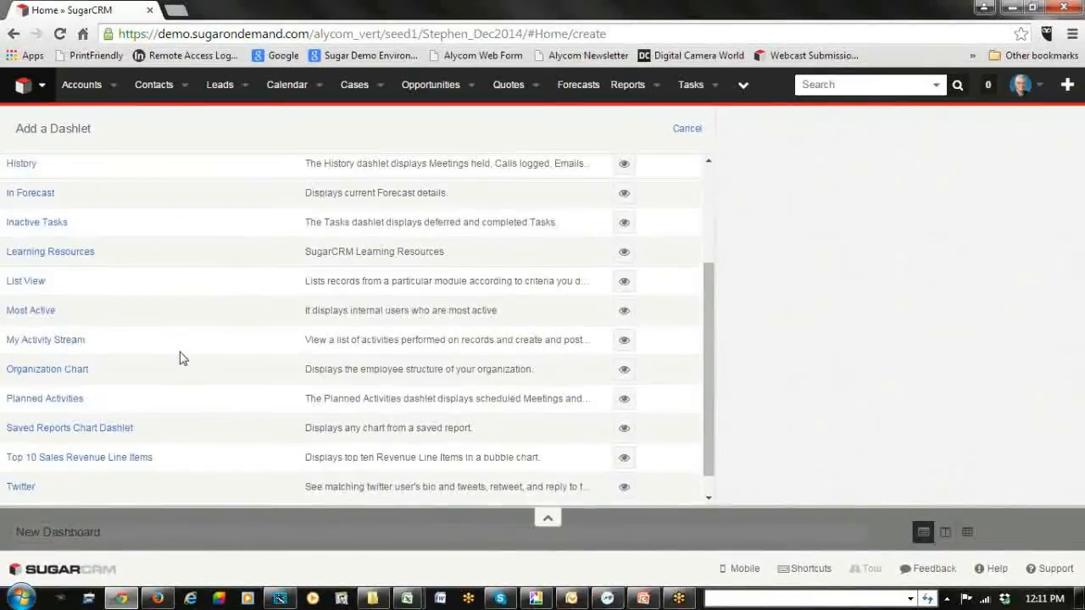
{"action": "left_click", "coordinate": [63, 399]}
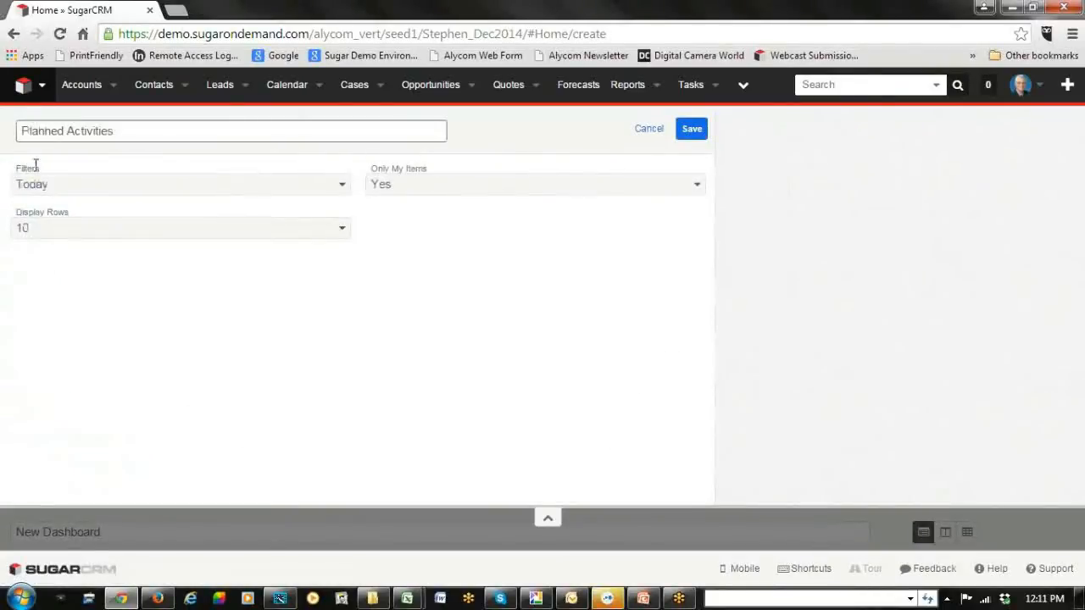
{"action": "left_click", "coordinate": [411, 185]}
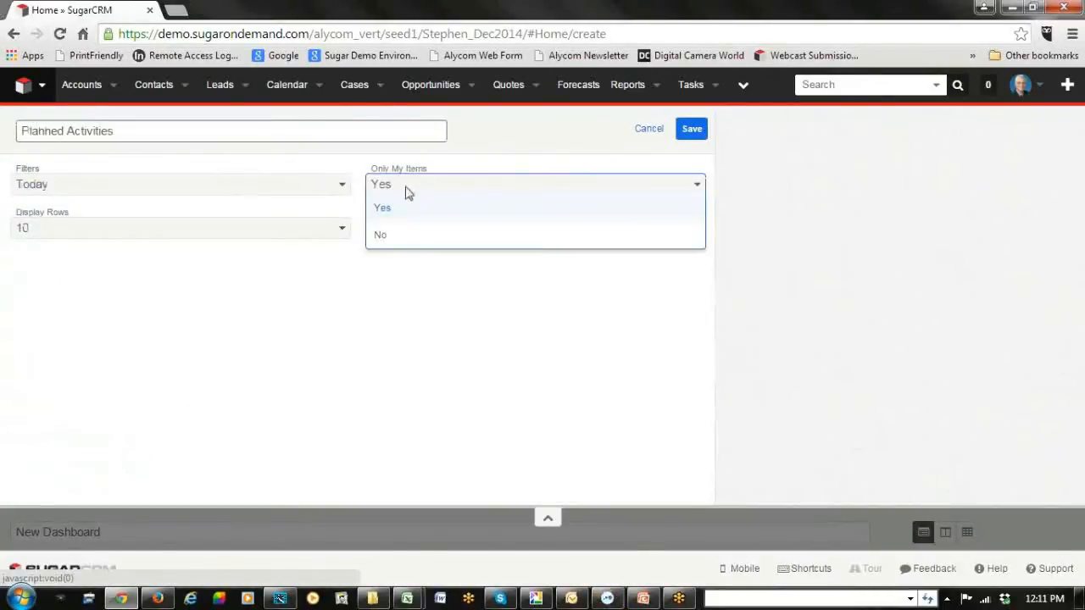
{"action": "left_click", "coordinate": [398, 212]}
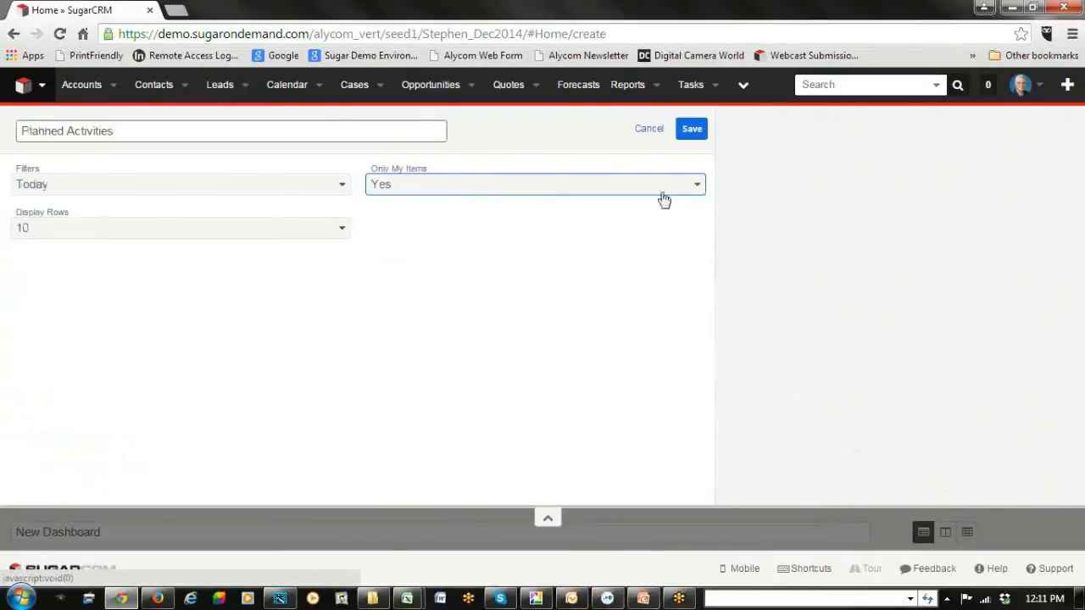
{"action": "left_click", "coordinate": [691, 131]}
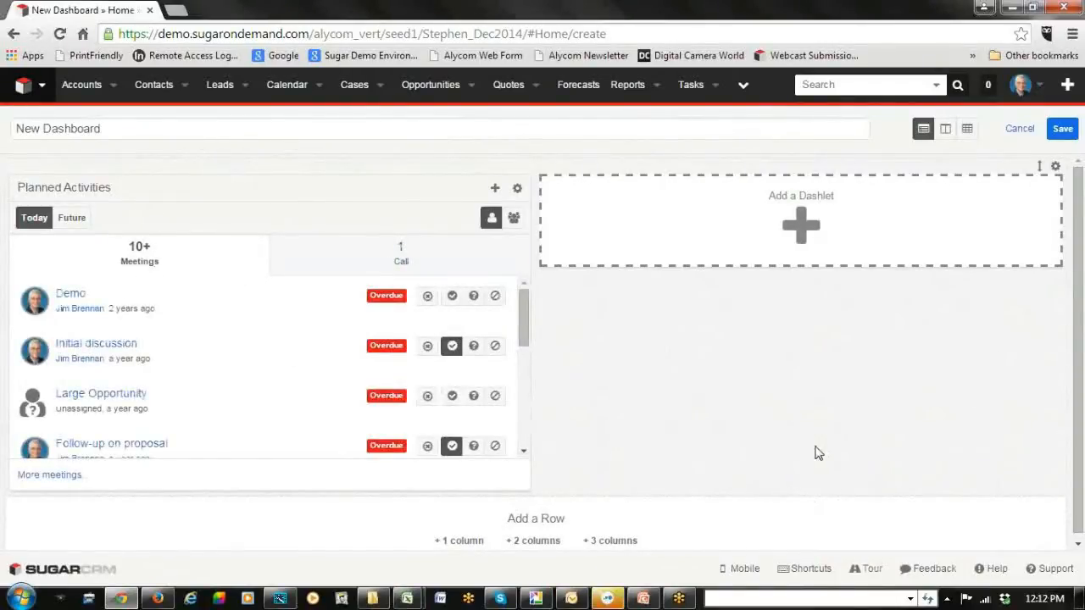
Add a History dashlet with its default settings to the row's second column and display its calls.
{"action": "left_click", "coordinate": [802, 225]}
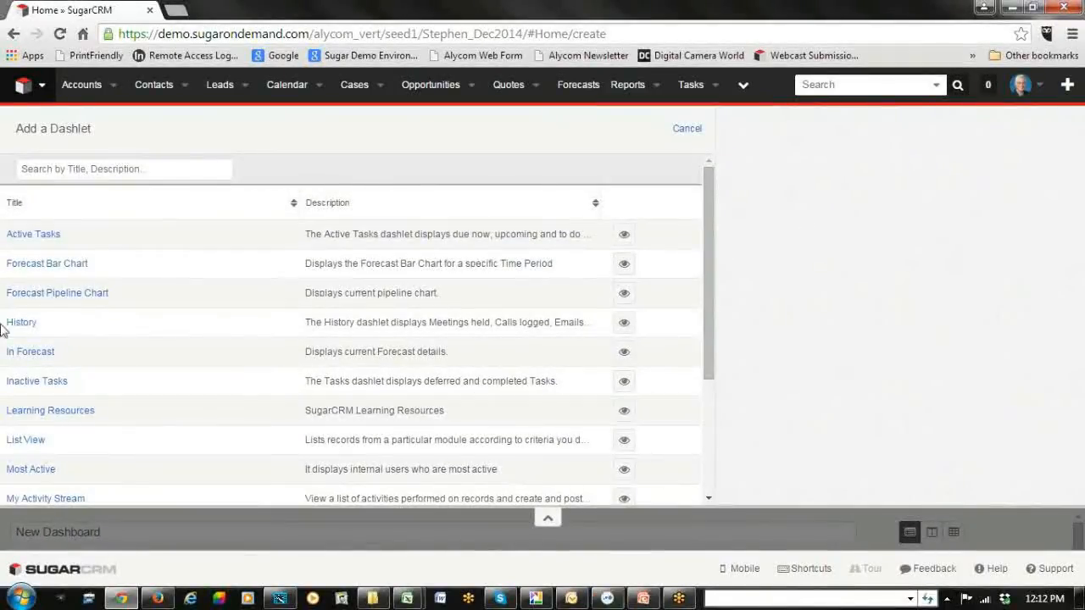
{"action": "left_click", "coordinate": [19, 323]}
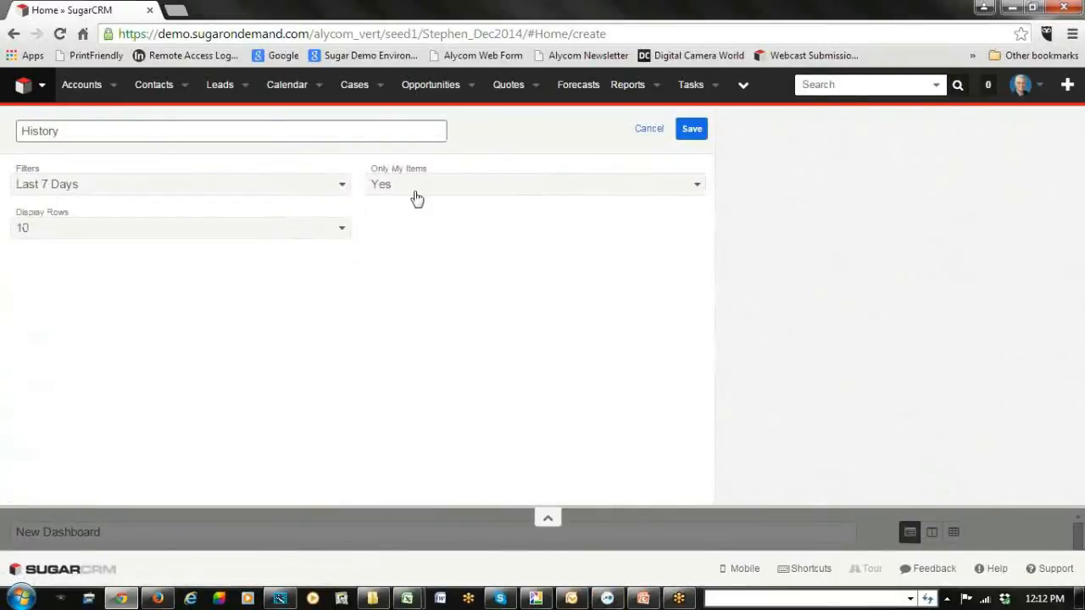
{"action": "left_click", "coordinate": [693, 129]}
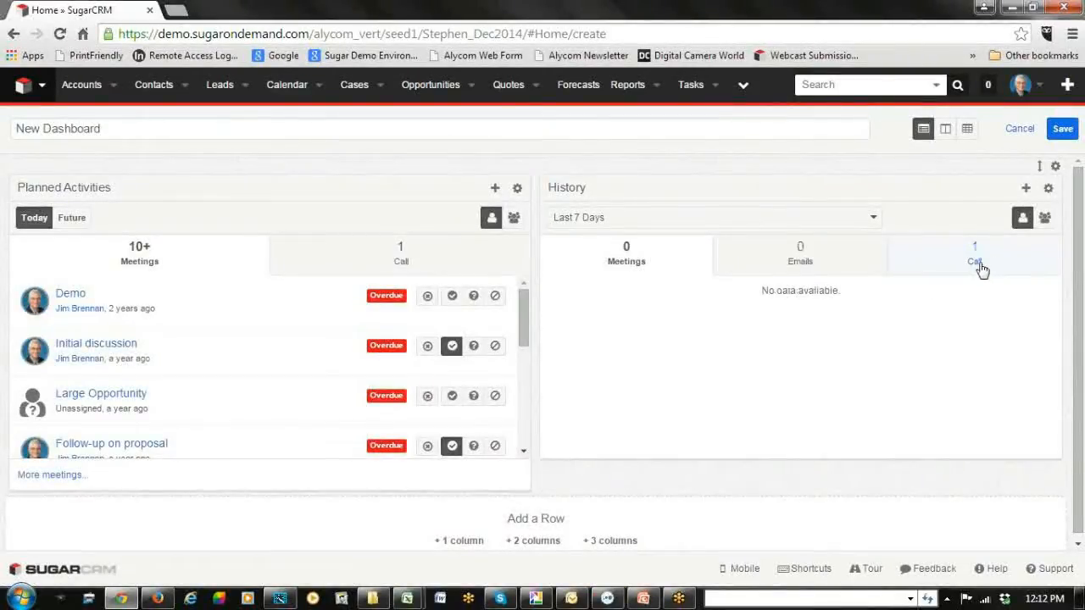
{"action": "left_click", "coordinate": [977, 265]}
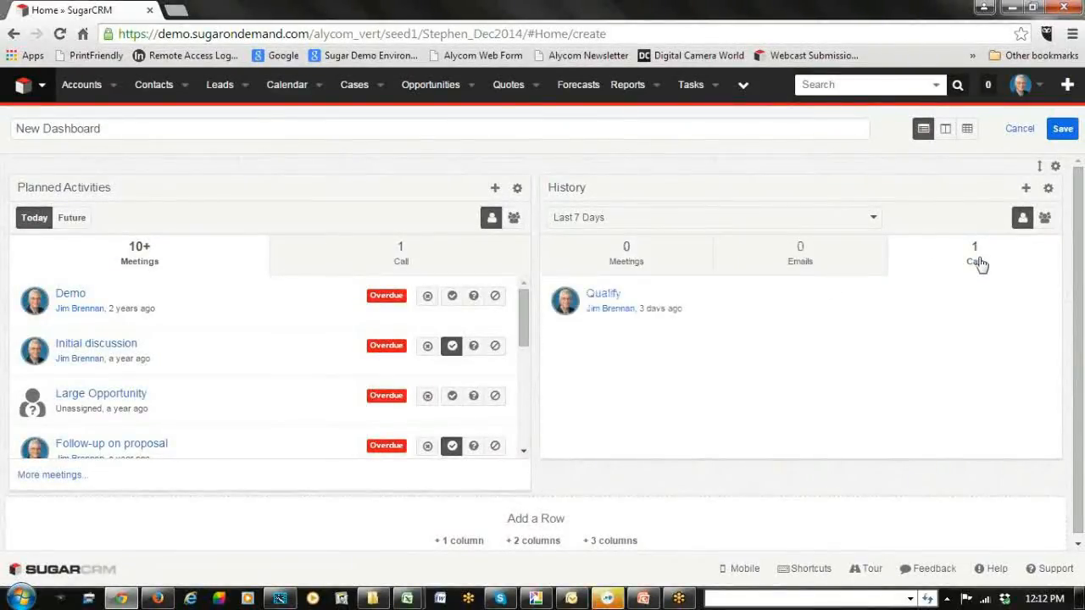
Add another two-column row beneath the Planned Activities and History dashlets.
{"action": "scroll", "coordinate": [965, 373], "scroll_direction": "down", "scroll_amount": 1}
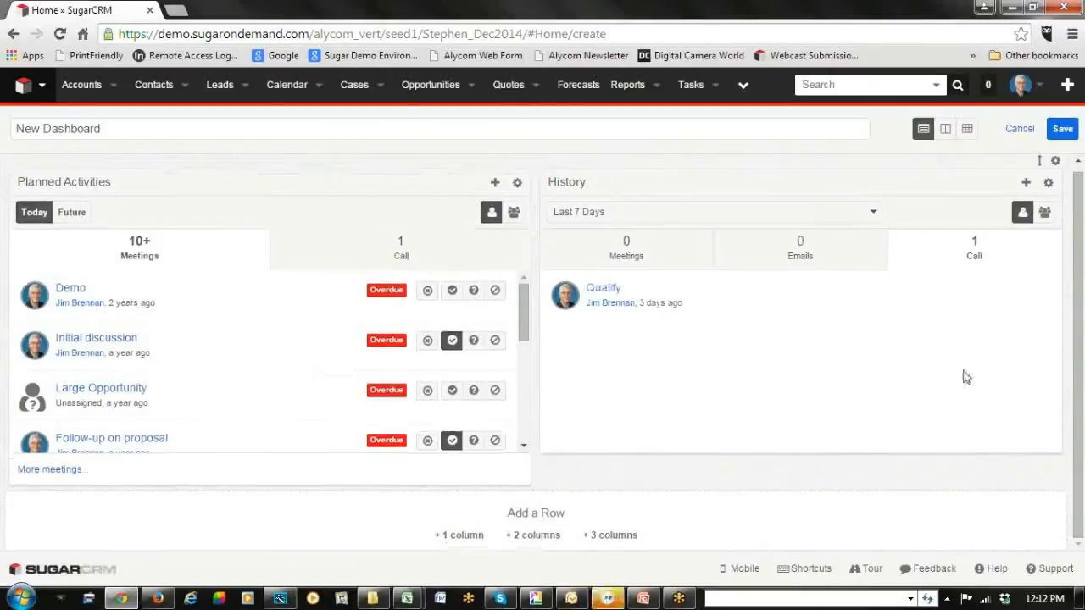
{"action": "left_click", "coordinate": [540, 535]}
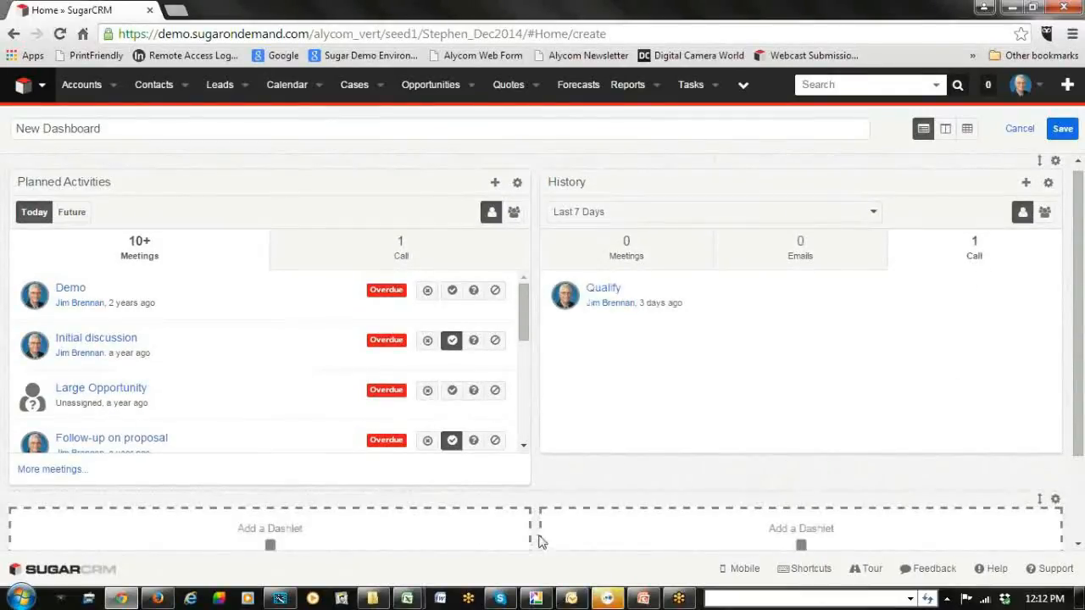
{"action": "scroll", "coordinate": [649, 354], "scroll_direction": "down", "scroll_amount": 3}
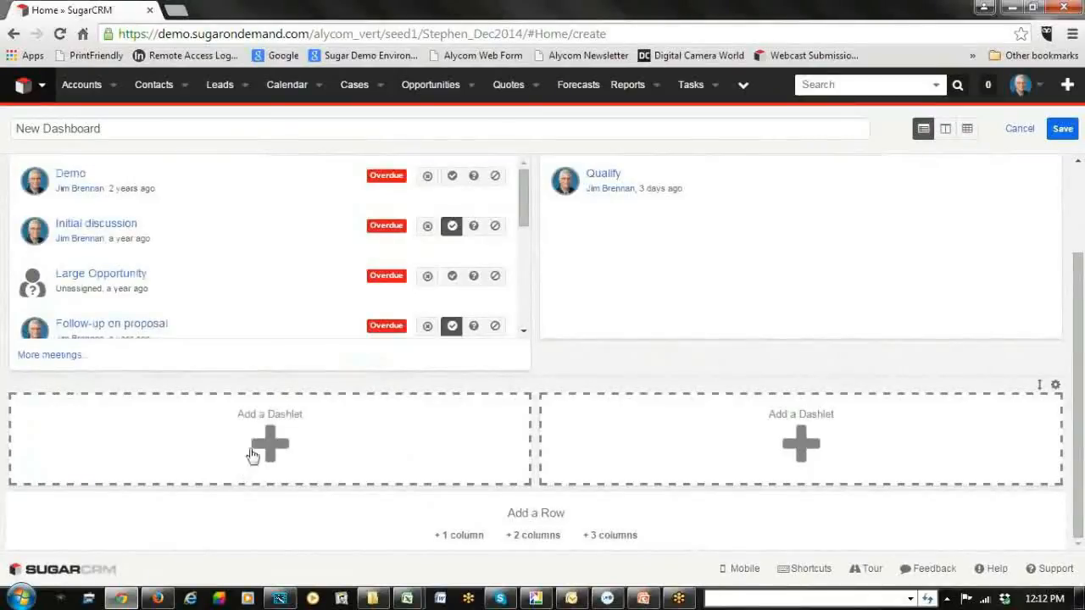
Add a List View dashlet for the Contacts module, titled "My Contacts", to the first column of the new lower row.
{"action": "left_click", "coordinate": [270, 445]}
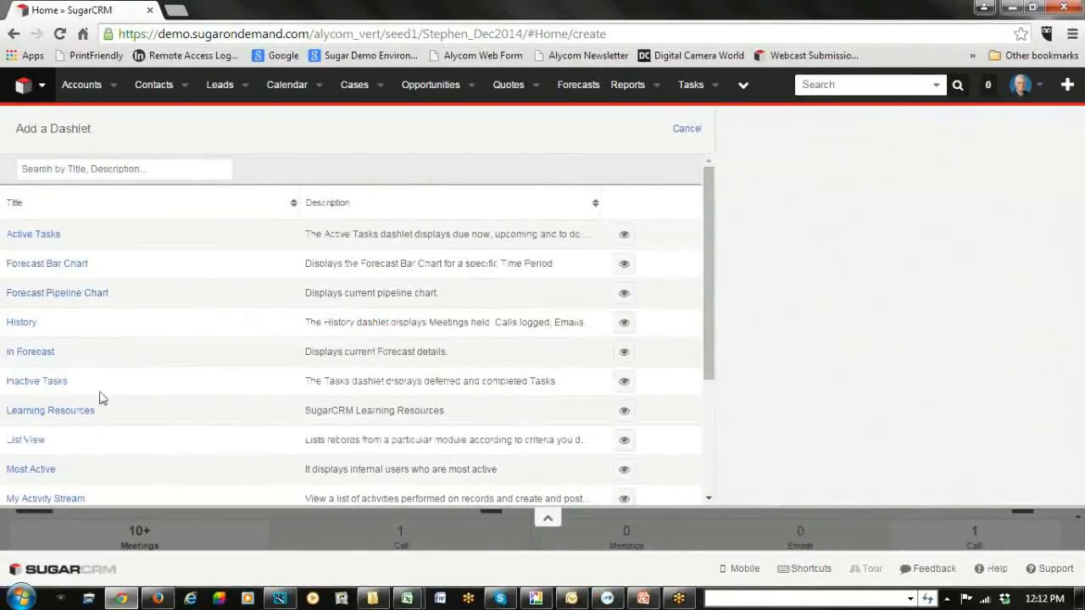
{"action": "left_click", "coordinate": [26, 441]}
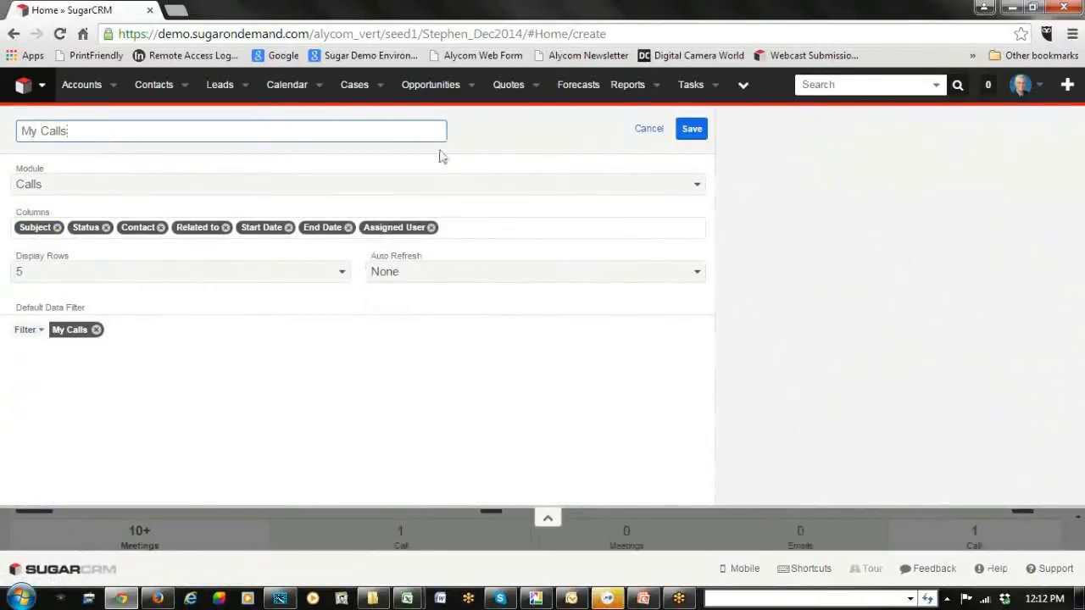
{"action": "left_click", "coordinate": [439, 184]}
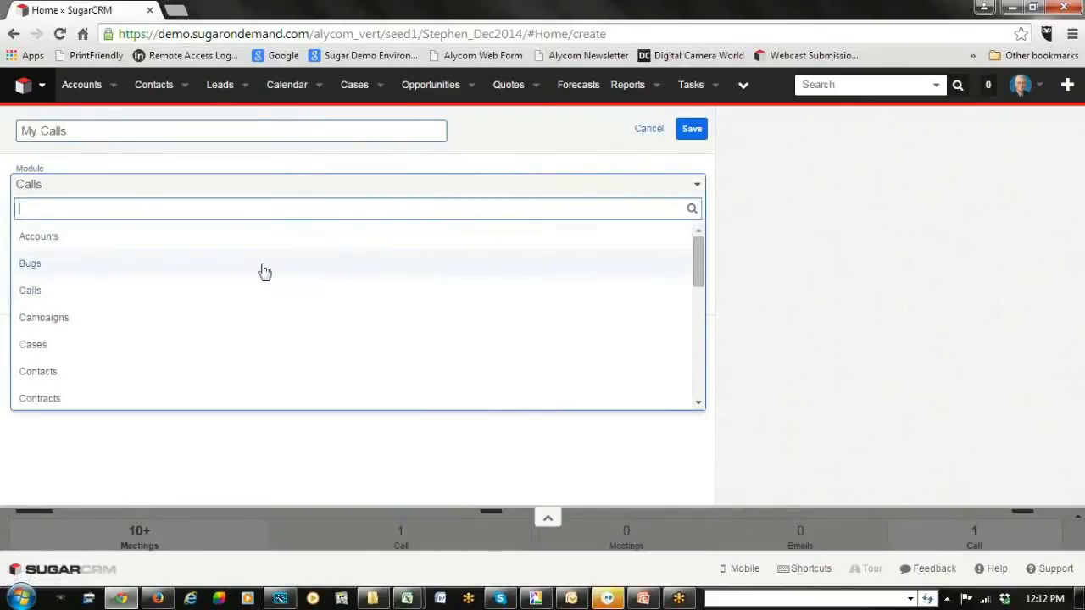
{"action": "scroll", "coordinate": [66, 322], "scroll_direction": "down", "scroll_amount": 1}
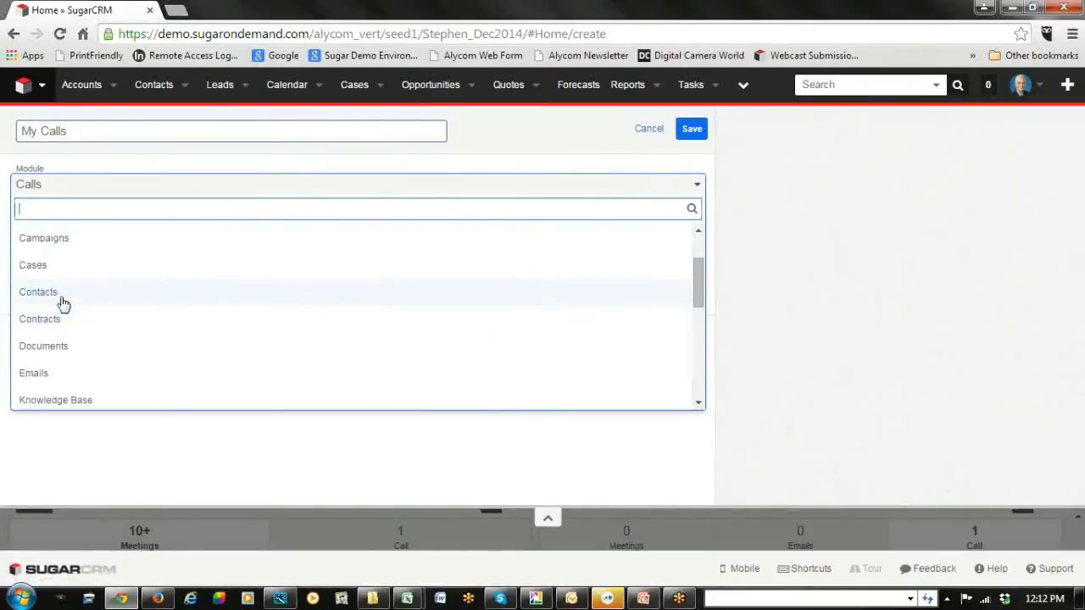
{"action": "left_click", "coordinate": [63, 296]}
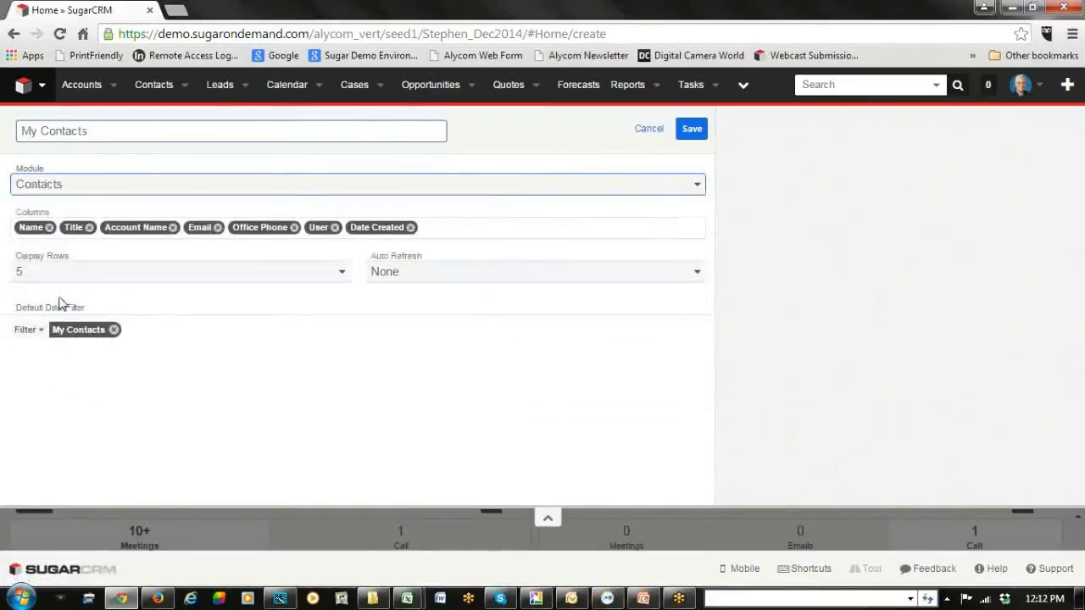
{"action": "left_click", "coordinate": [694, 132]}
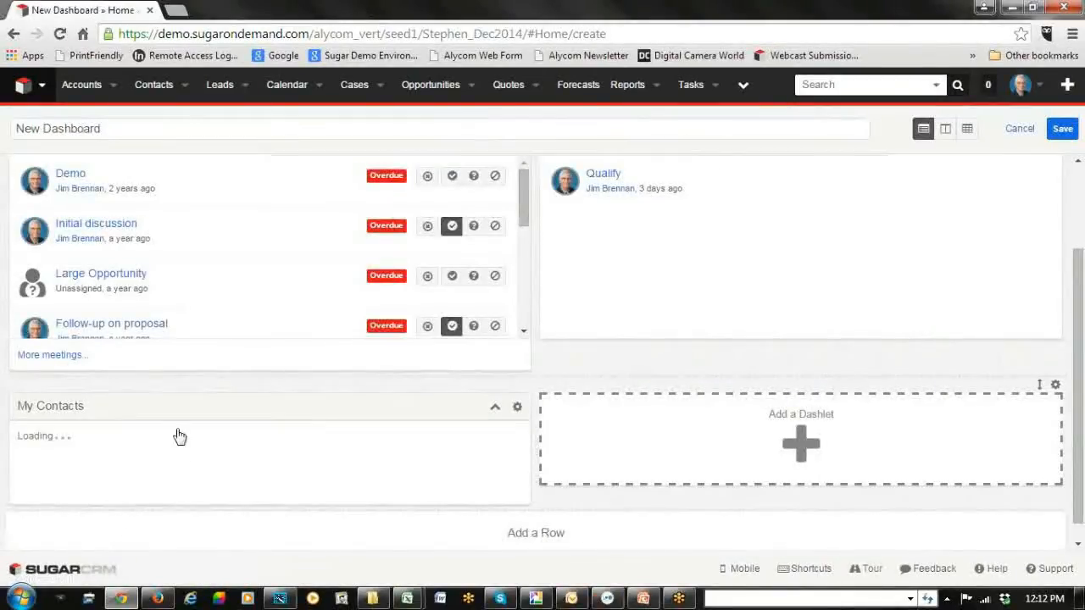
Add a List View dashlet for the Accounts module, titled "My Accounts", to the lower row's second column and save the dashboard.
{"action": "left_click", "coordinate": [805, 450]}
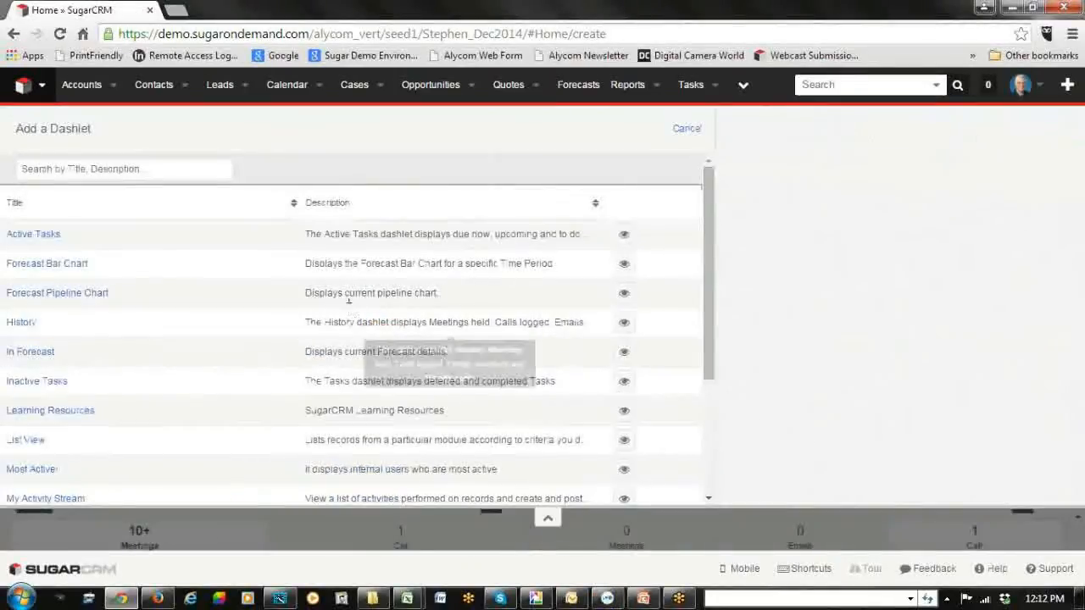
{"action": "scroll", "coordinate": [216, 263], "scroll_direction": "down", "scroll_amount": 3}
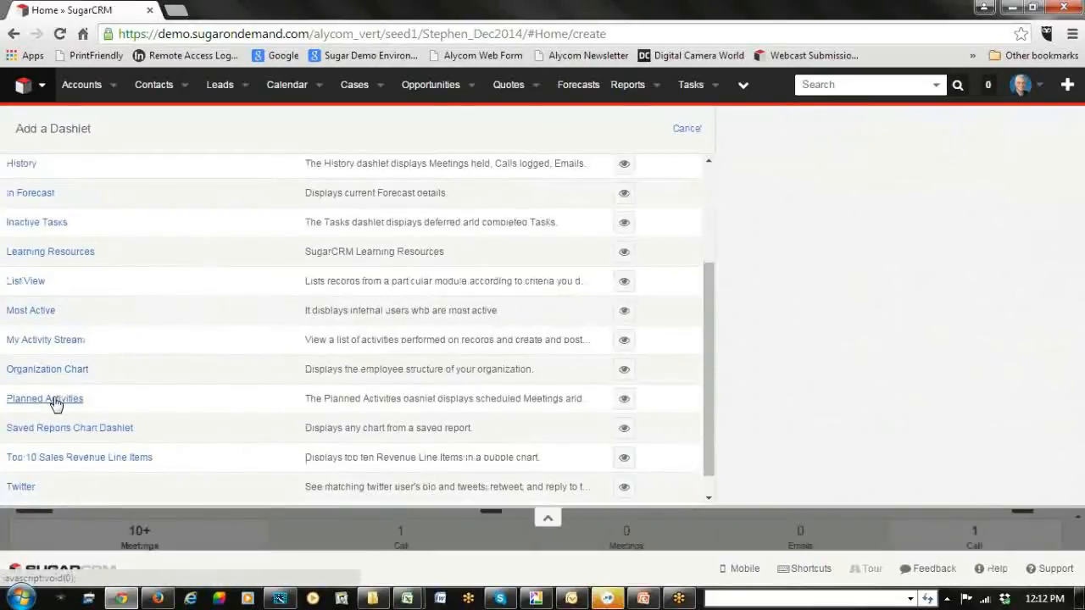
{"action": "left_click", "coordinate": [28, 282]}
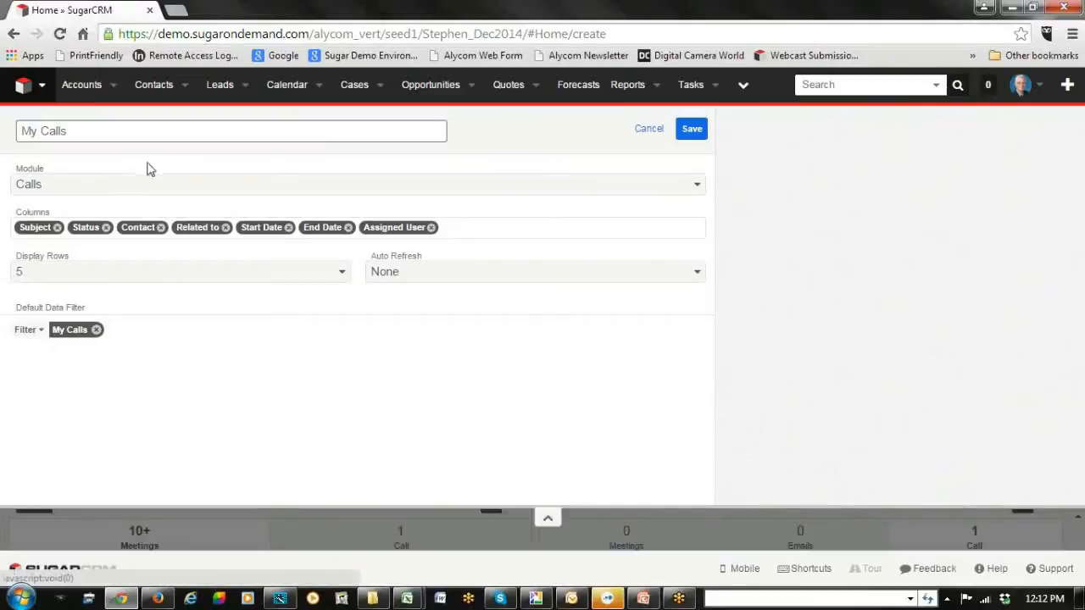
{"action": "left_click", "coordinate": [698, 187]}
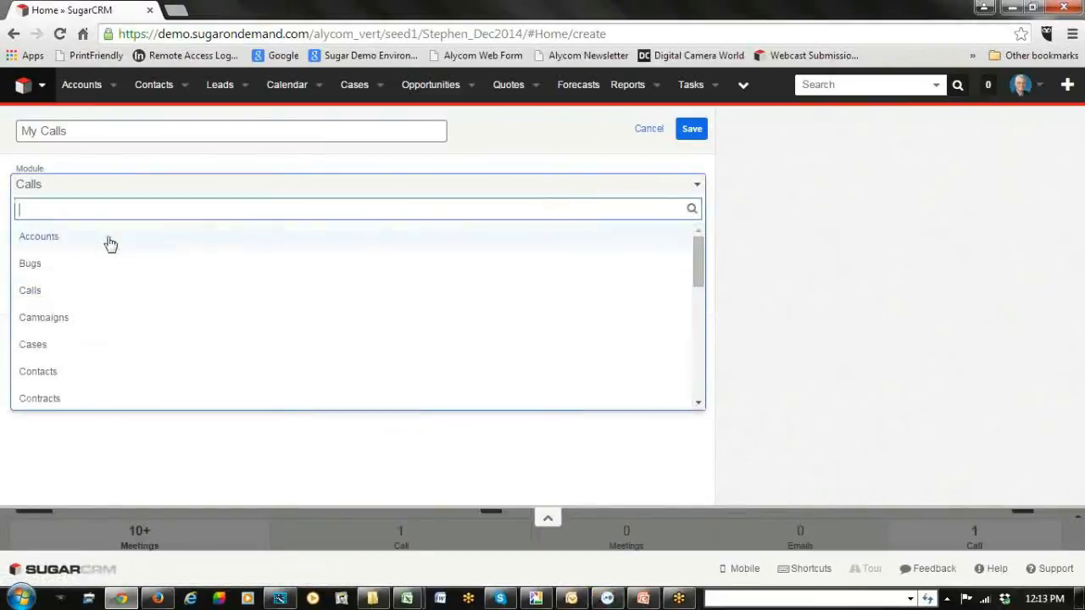
{"action": "scroll", "coordinate": [136, 348], "scroll_direction": "down", "scroll_amount": 2}
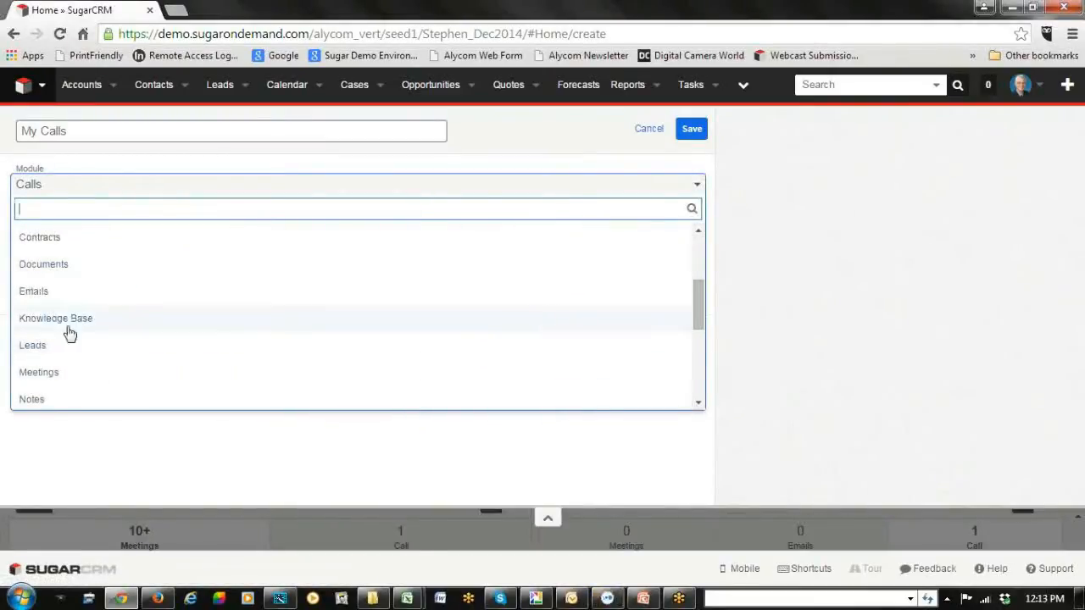
{"action": "scroll", "coordinate": [51, 297], "scroll_direction": "down", "scroll_amount": 1}
{"action": "scroll", "coordinate": [53, 308], "scroll_direction": "up", "scroll_amount": 3}
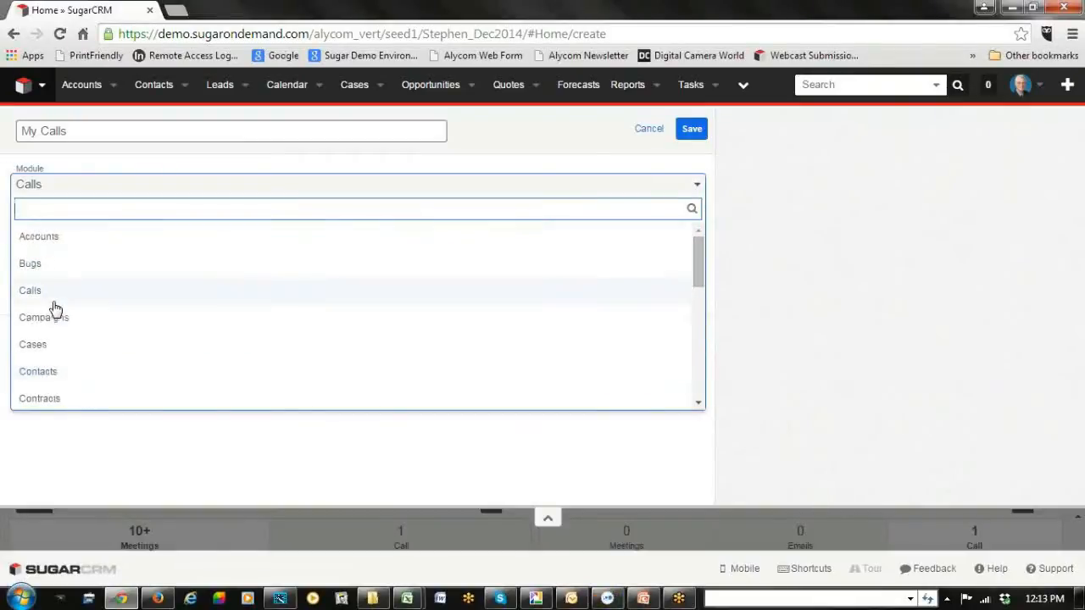
{"action": "left_click", "coordinate": [32, 241]}
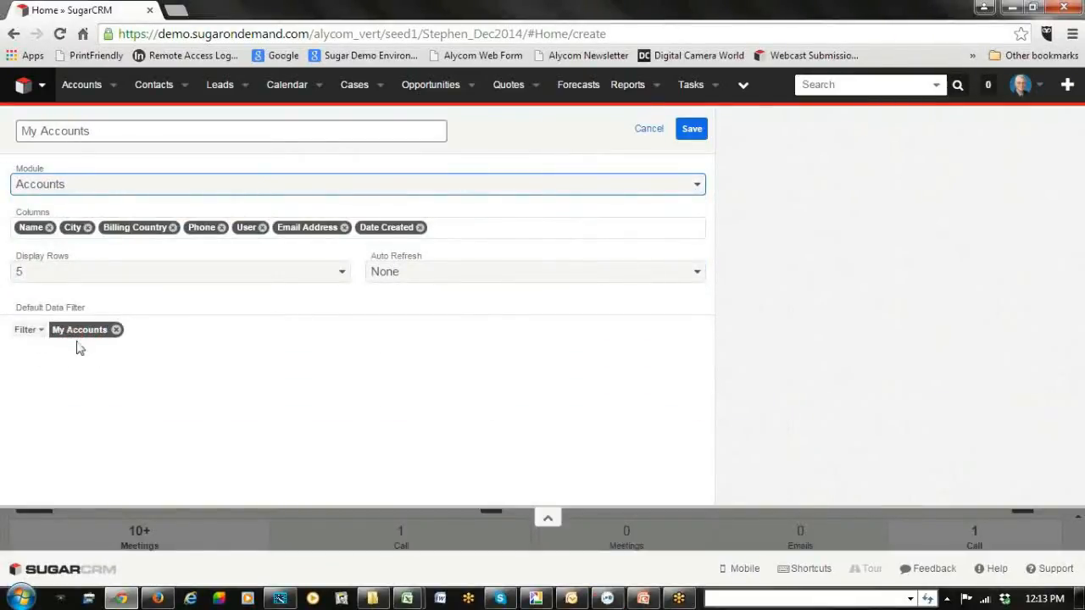
{"action": "left_click", "coordinate": [693, 130]}
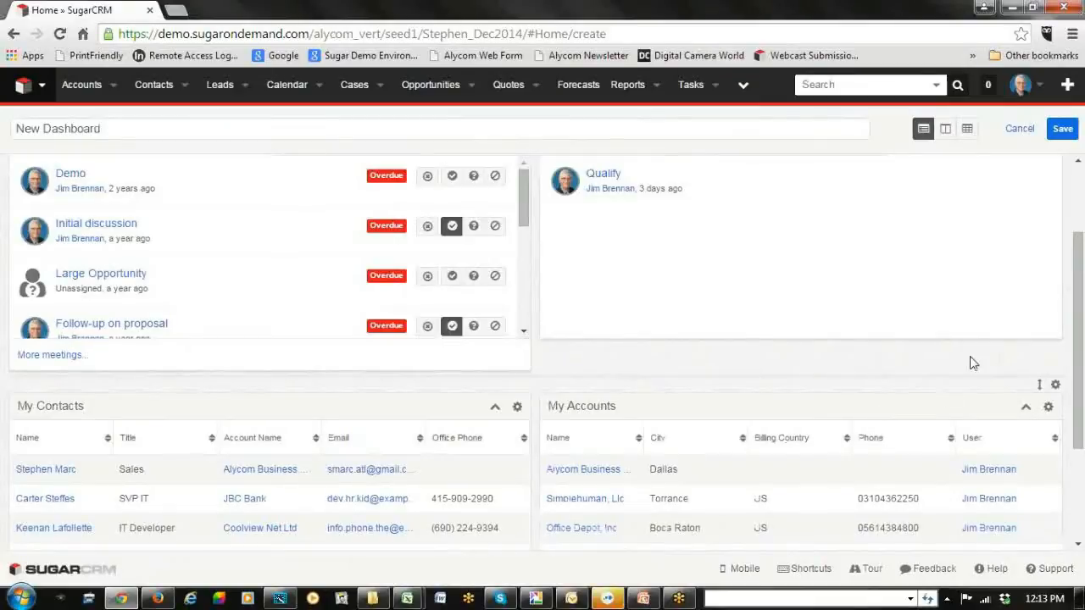
{"action": "left_click", "coordinate": [1063, 129]}
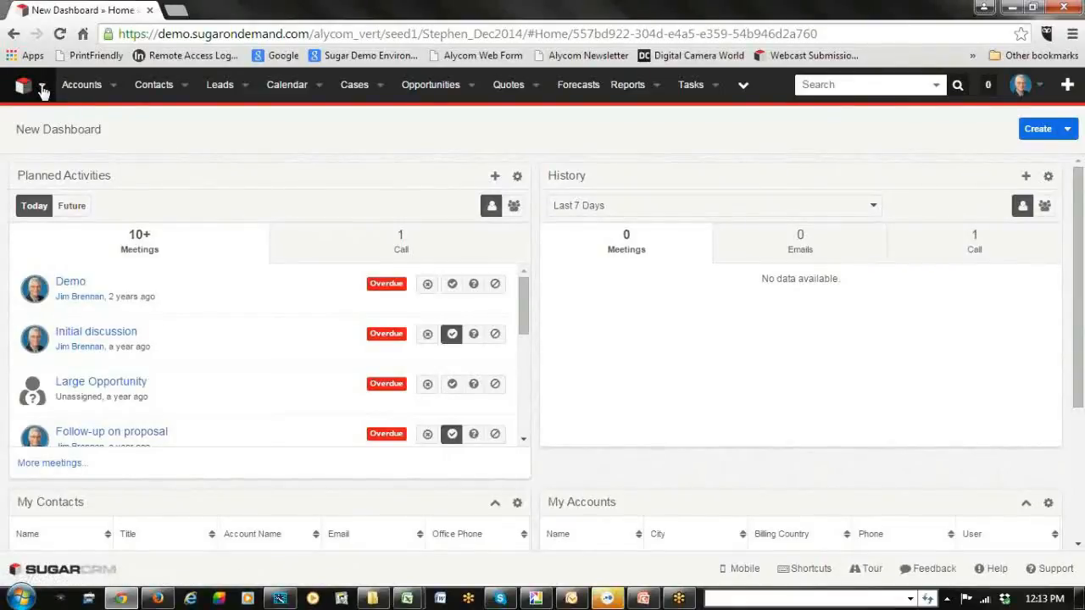
Switch to the Operations dashboard and set its Pipeline dashlet to the Q4 2014 period.
{"action": "left_click", "coordinate": [42, 89]}
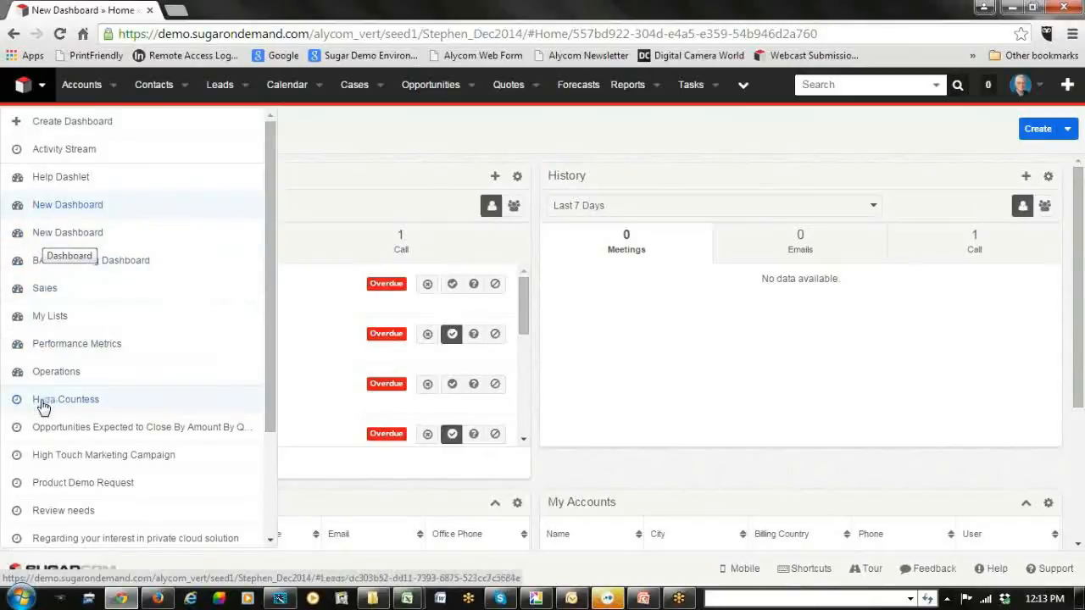
{"action": "left_click", "coordinate": [43, 373]}
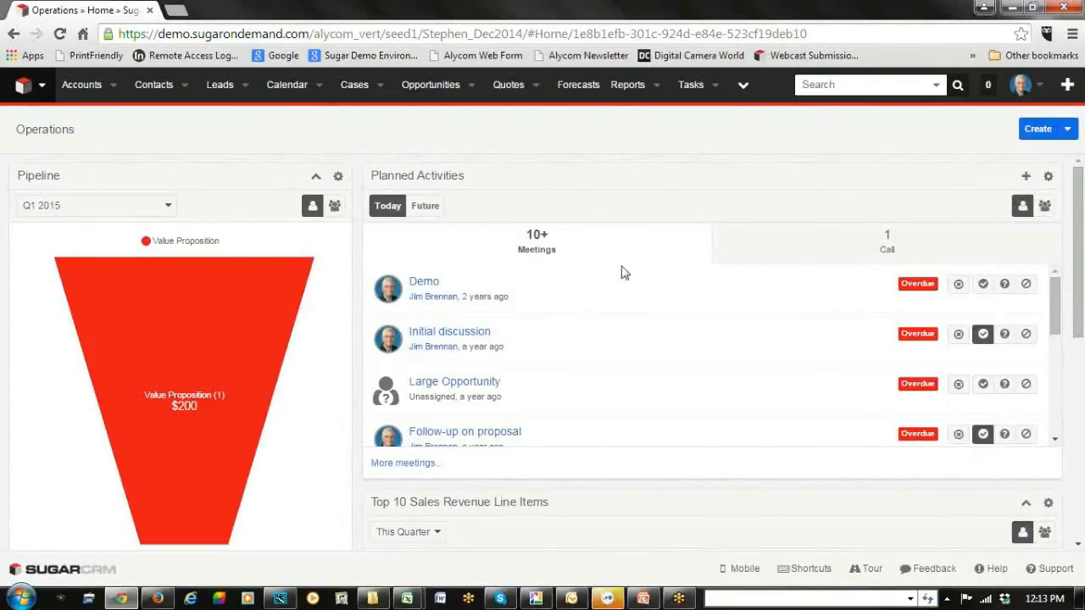
{"action": "scroll", "coordinate": [271, 177], "scroll_direction": "down", "scroll_amount": 2}
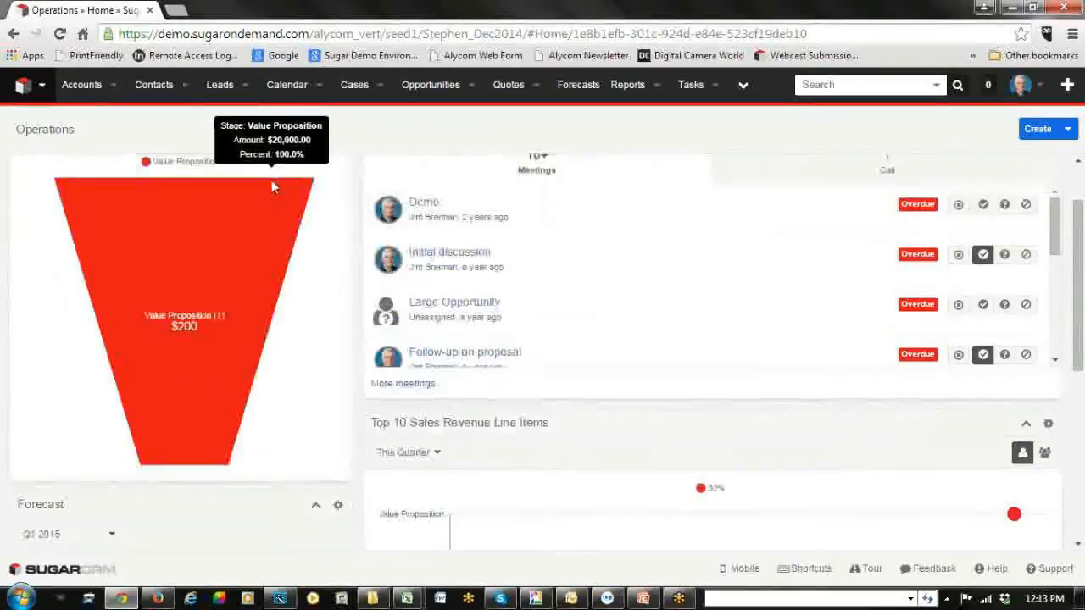
{"action": "scroll", "coordinate": [224, 220], "scroll_direction": "up", "scroll_amount": 2}
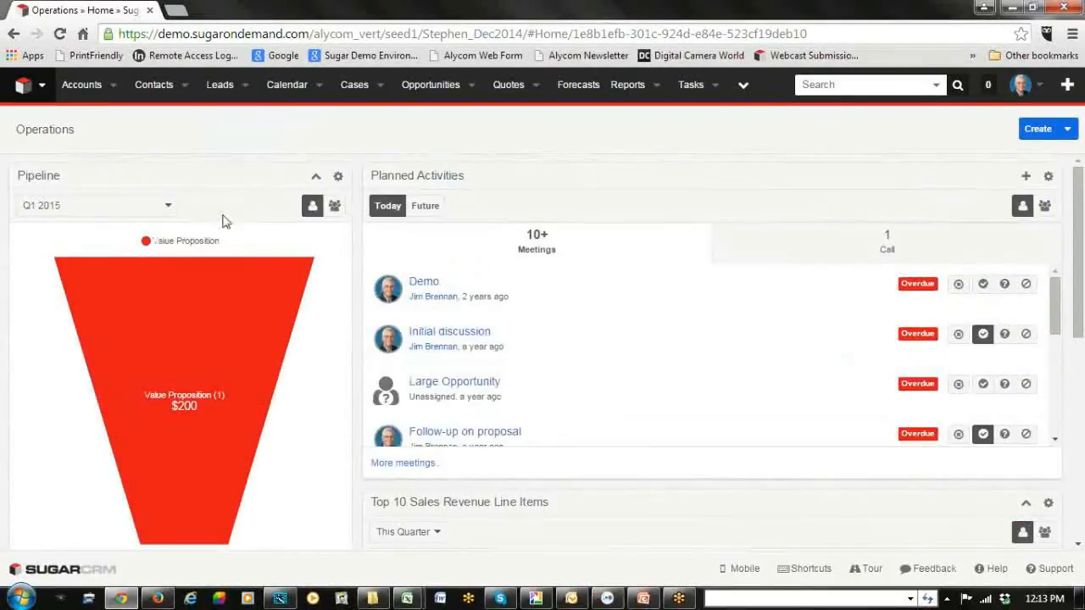
{"action": "left_click", "coordinate": [170, 206]}
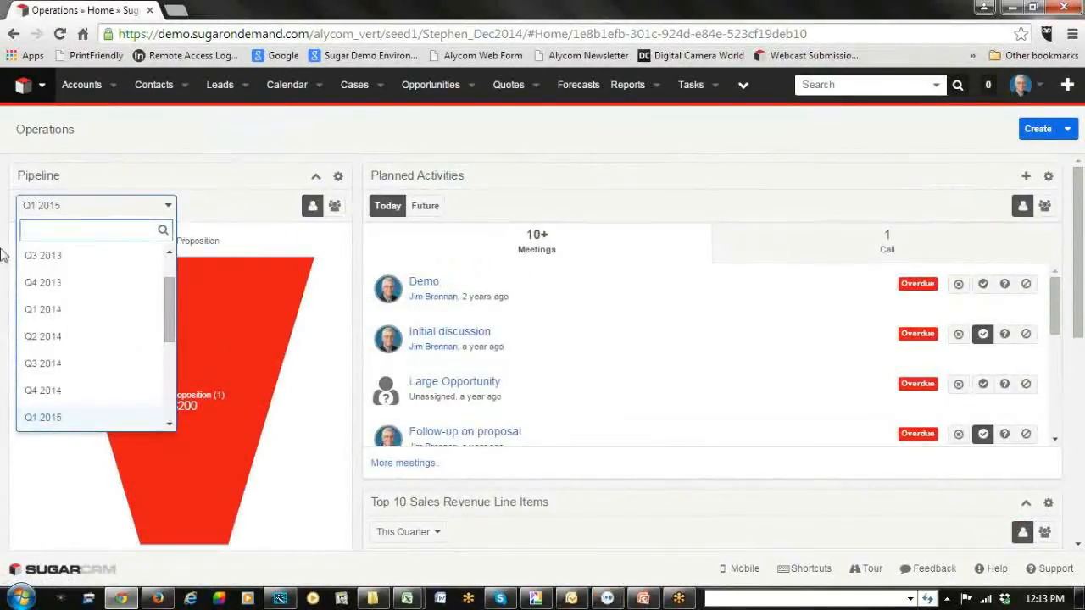
{"action": "left_click", "coordinate": [42, 389]}
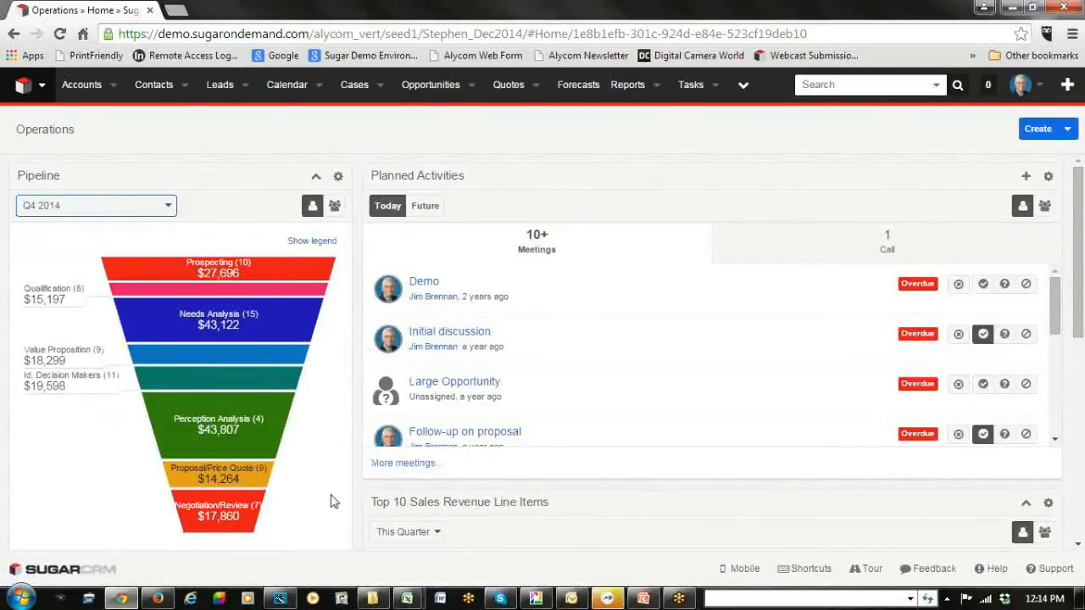
Review the Operations dashboard's dashlets, its planned meetings and the list of additional modules.
{"action": "scroll", "coordinate": [328, 506], "scroll_direction": "down", "scroll_amount": 1}
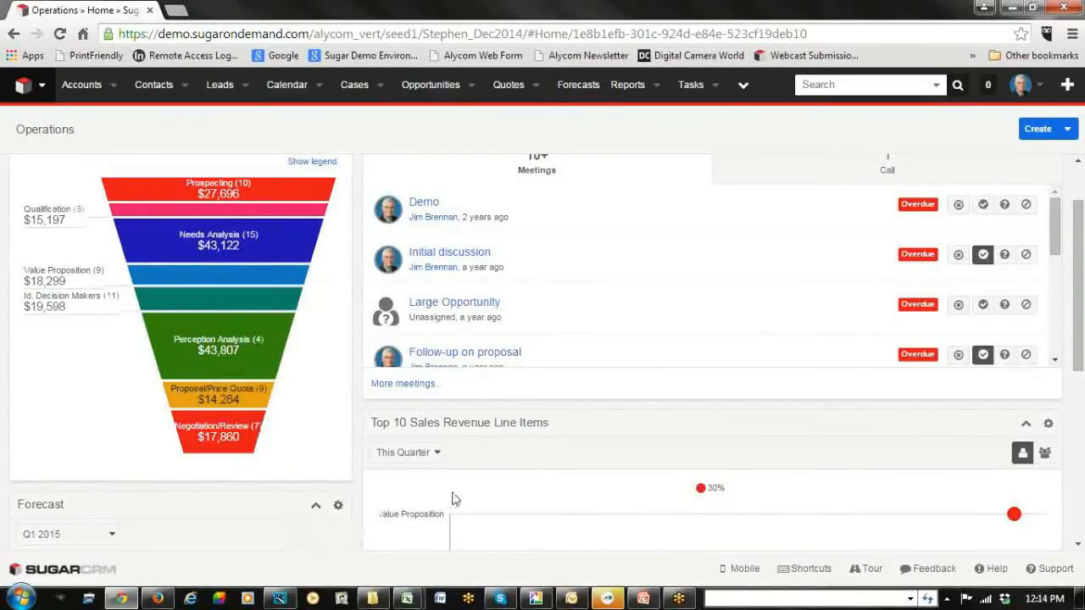
{"action": "scroll", "coordinate": [492, 481], "scroll_direction": "up", "scroll_amount": 1}
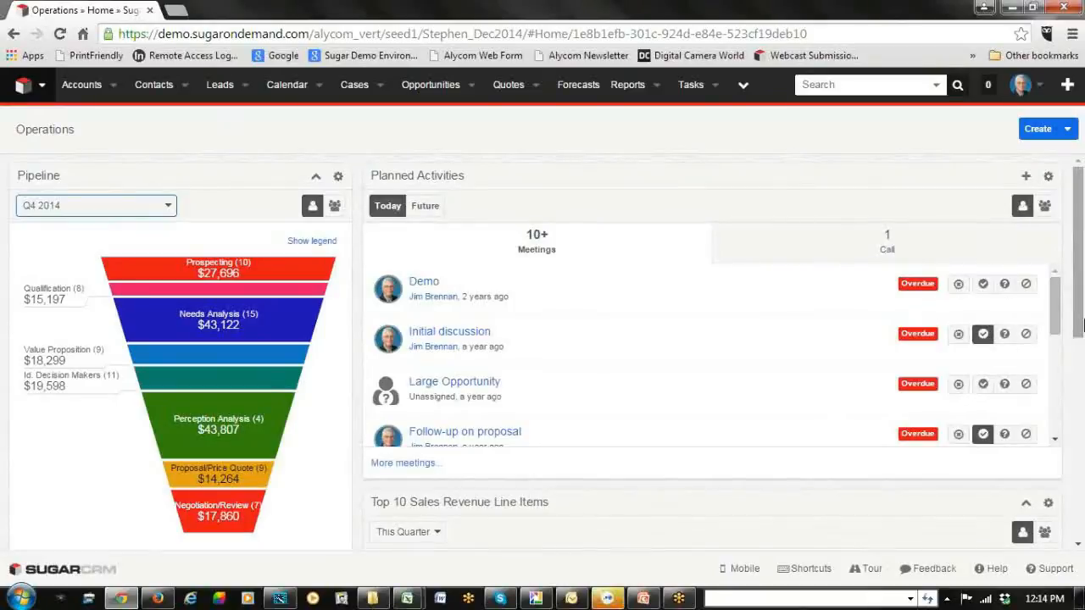
{"action": "left_click_drag", "start_coordinate": [1079, 320], "coordinate": [1079, 332]}
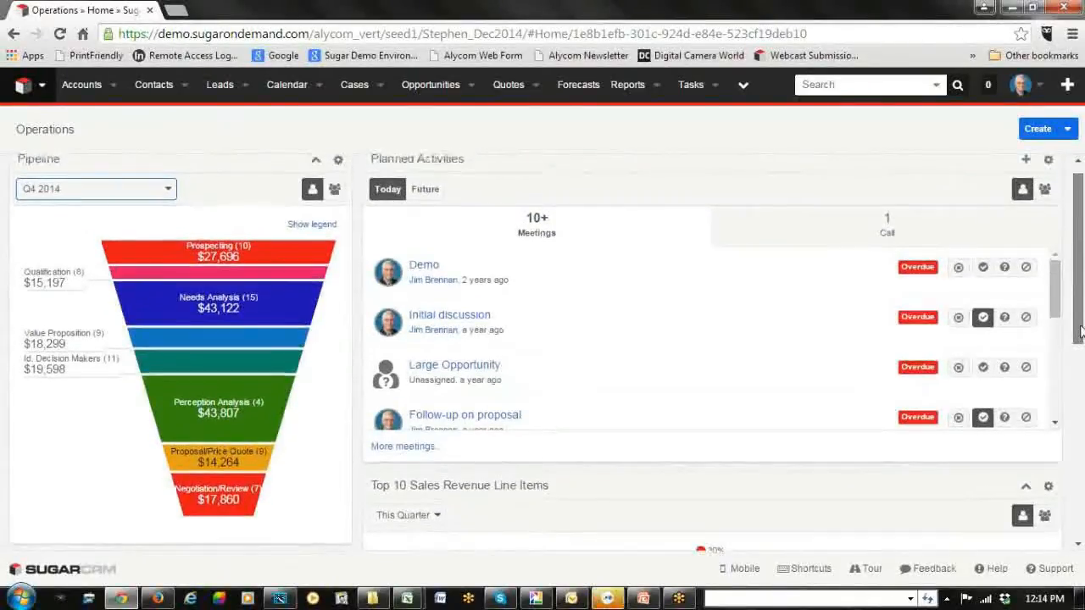
{"action": "scroll", "coordinate": [1079, 332], "scroll_direction": "up", "scroll_amount": 1}
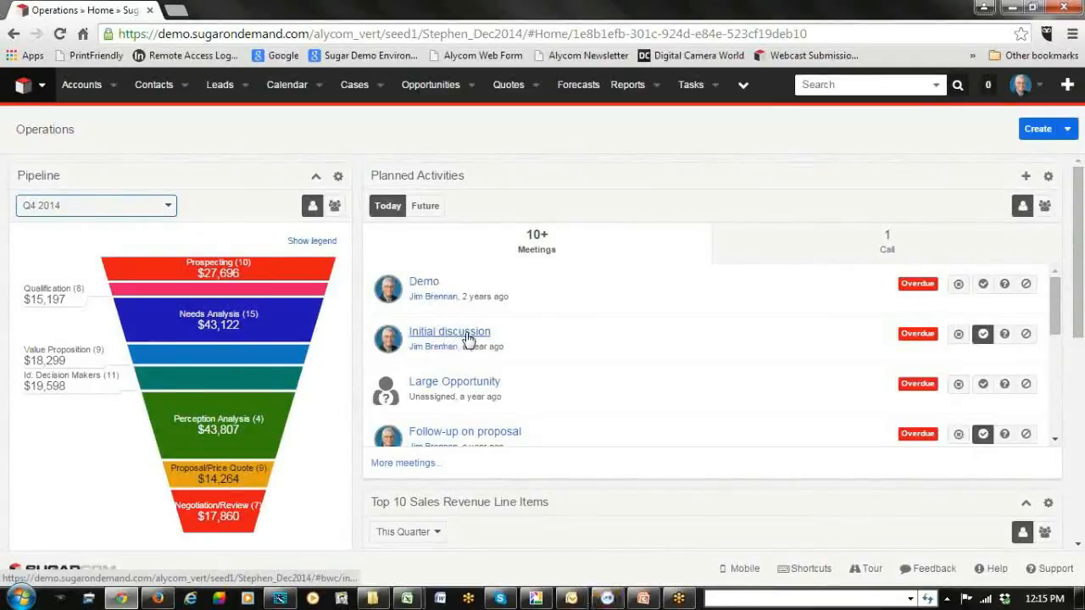
{"action": "scroll", "coordinate": [732, 352], "scroll_direction": "down", "scroll_amount": 3}
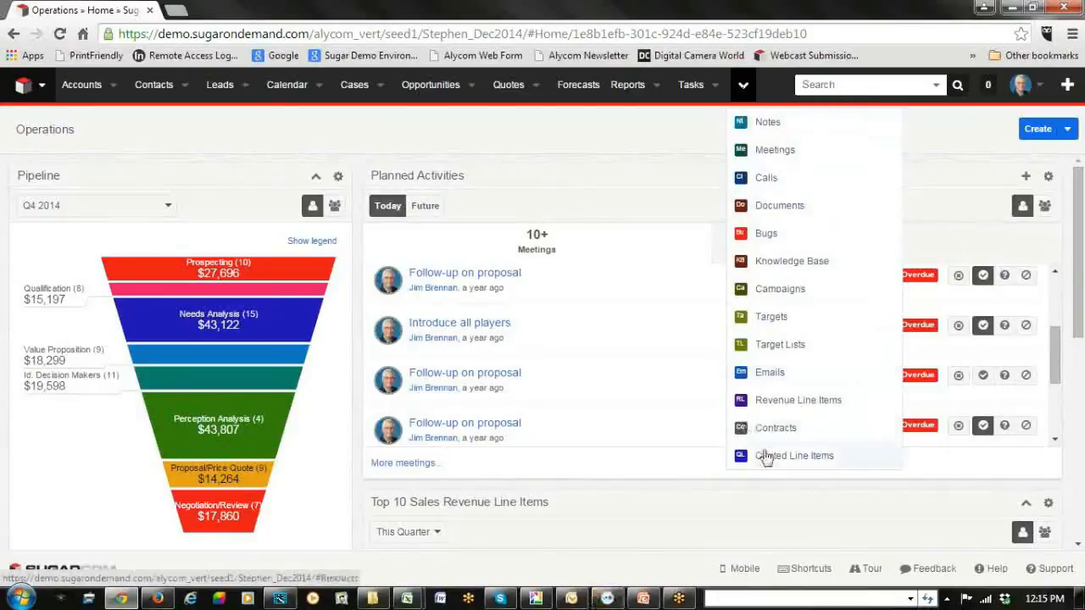
{"action": "left_click", "coordinate": [699, 133]}
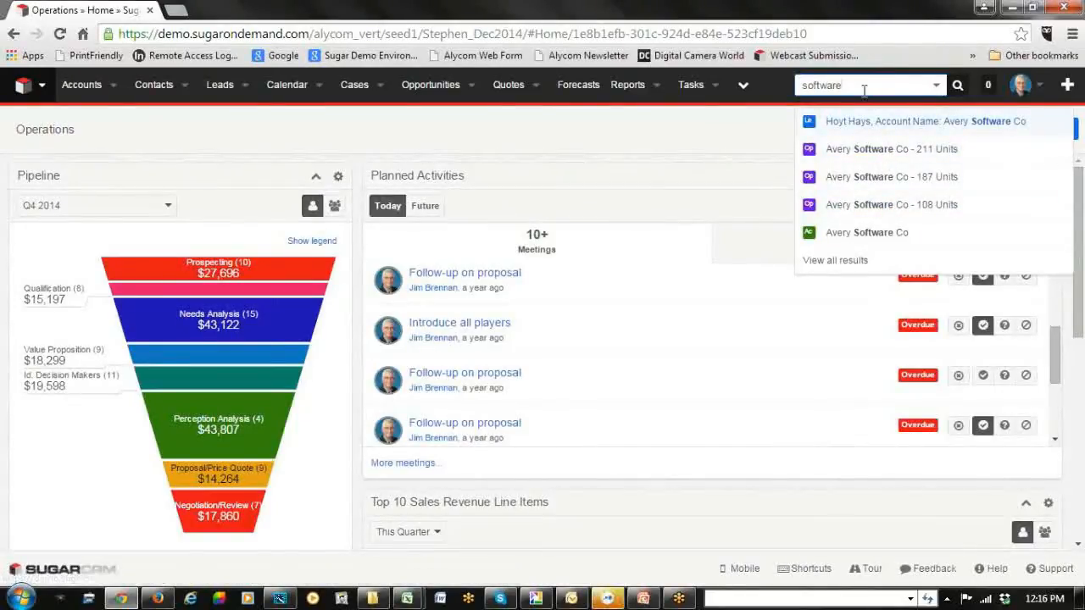
Search globally for "software" and restrict the search to the Accounts module.
{"action": "left_click", "coordinate": [936, 84]}
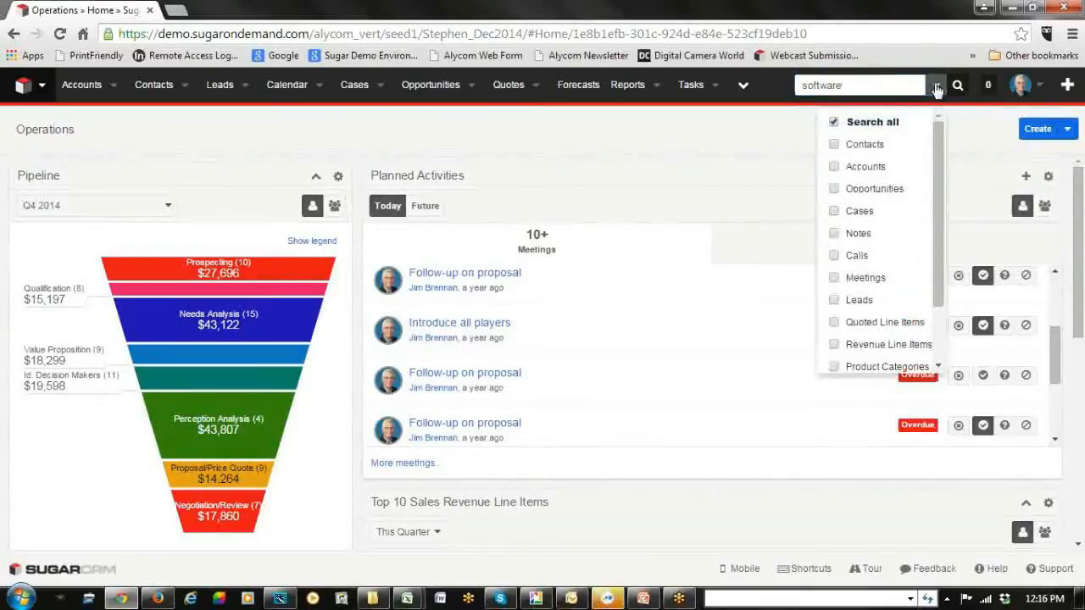
{"action": "left_click", "coordinate": [836, 168]}
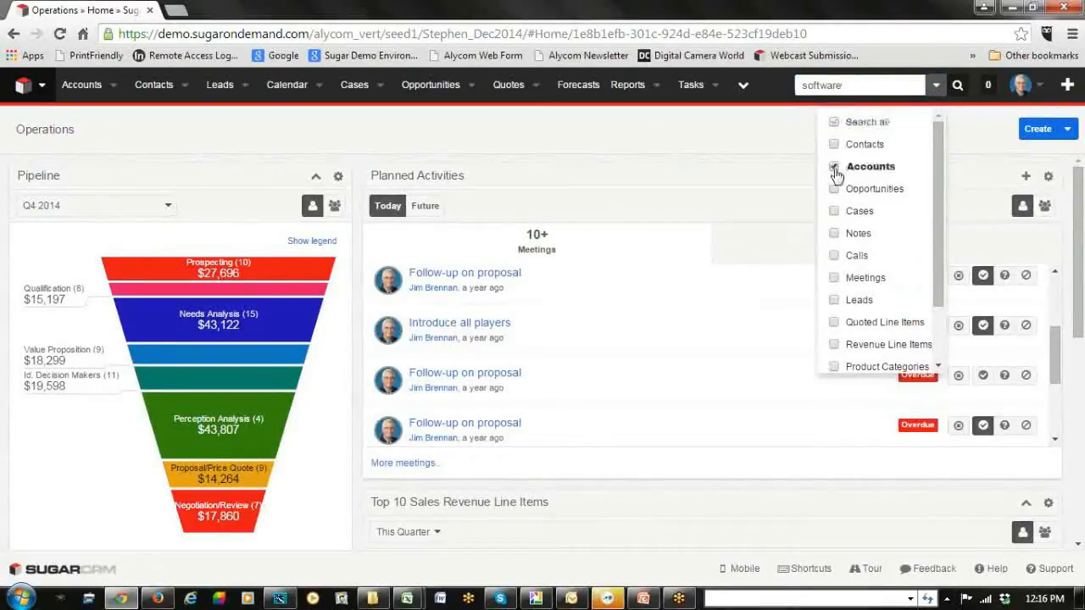
{"action": "left_click", "coordinate": [937, 85]}
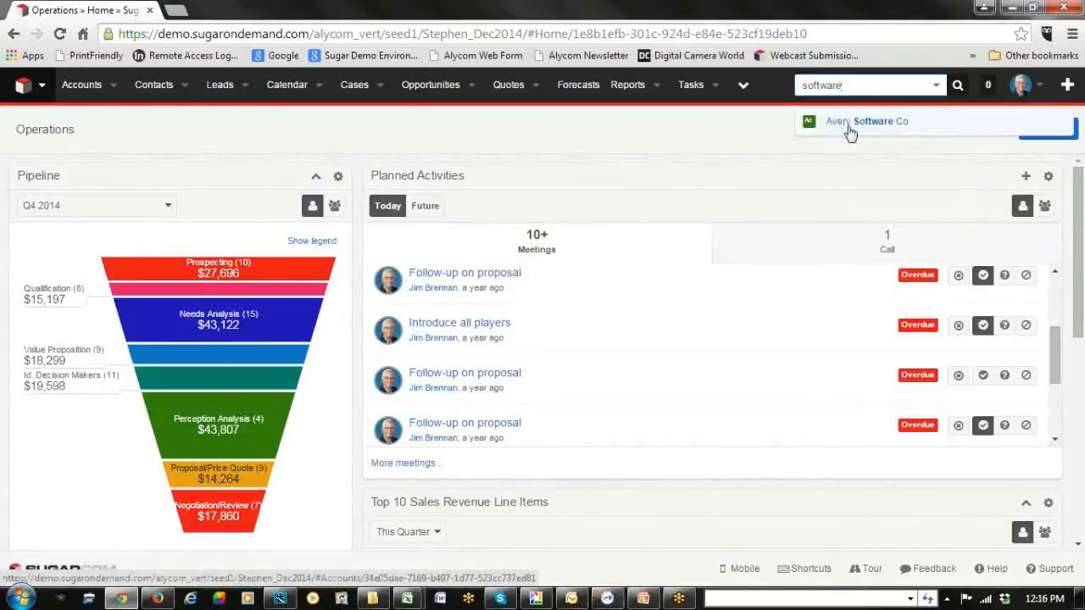
{"action": "left_click", "coordinate": [729, 121]}
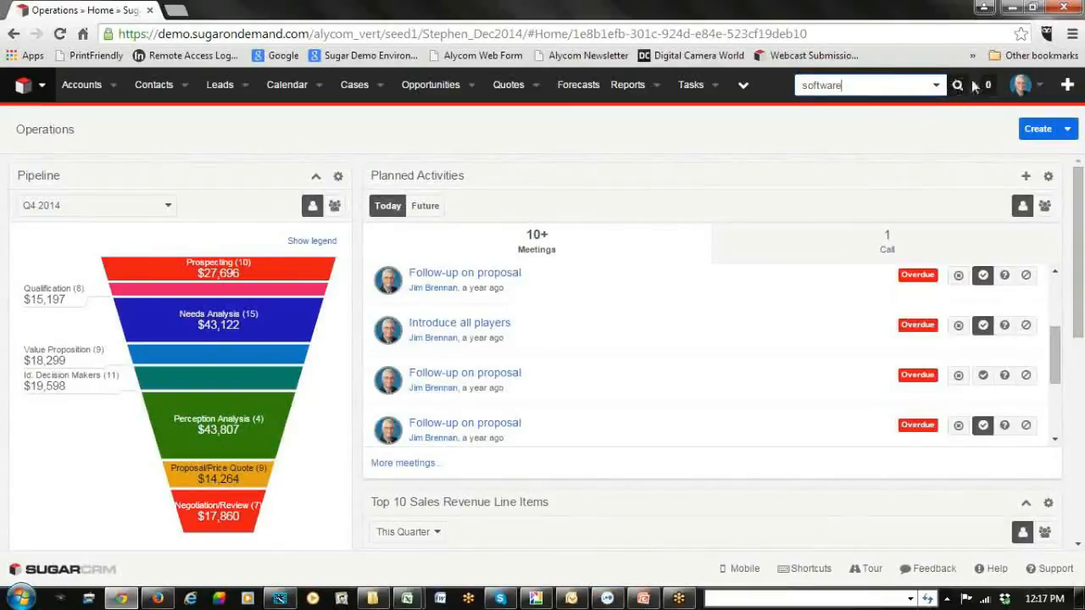
Open the logged-in user's profile and put it in edit mode.
{"action": "left_click", "coordinate": [1040, 87]}
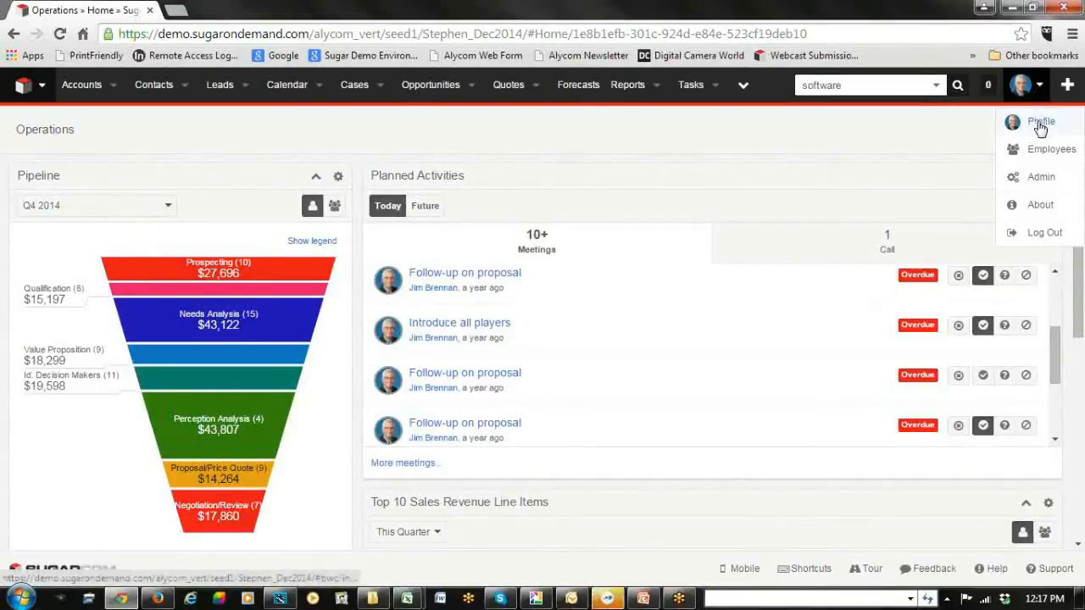
{"action": "left_click", "coordinate": [1040, 125]}
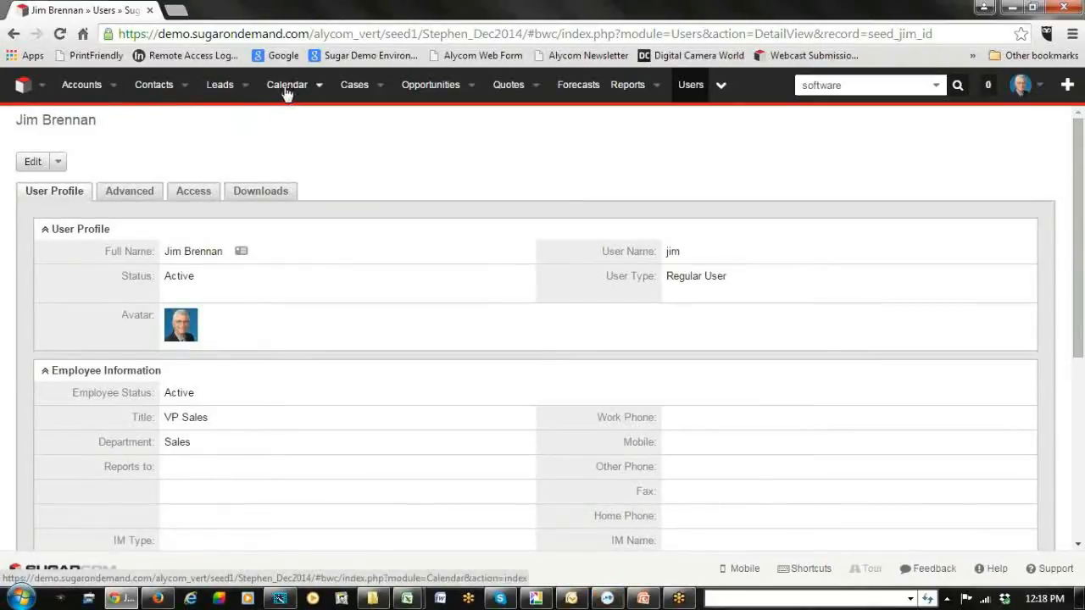
{"action": "left_click", "coordinate": [62, 164]}
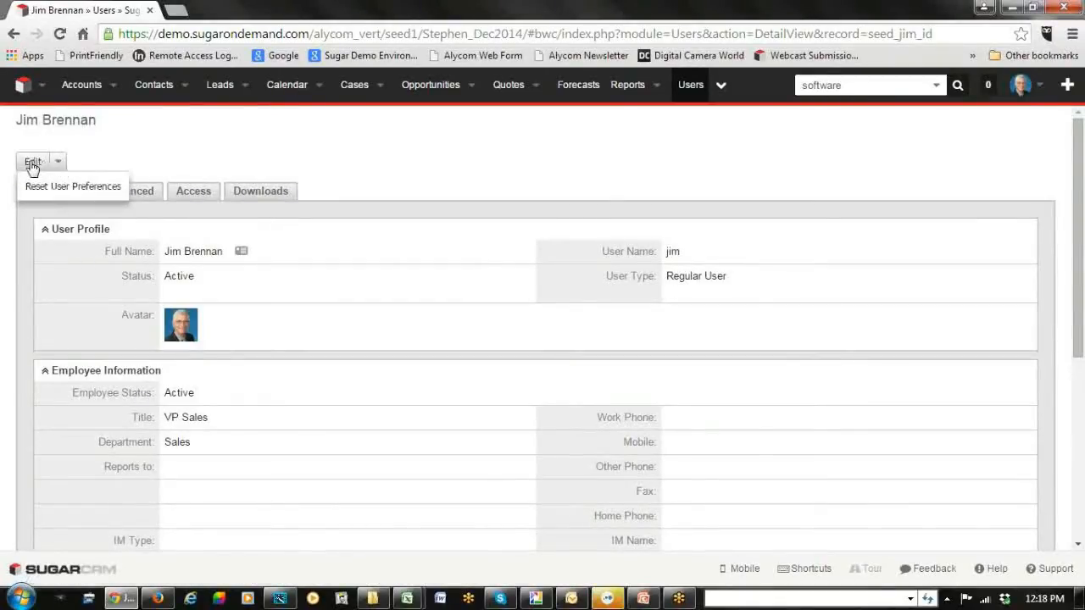
{"action": "left_click", "coordinate": [33, 163]}
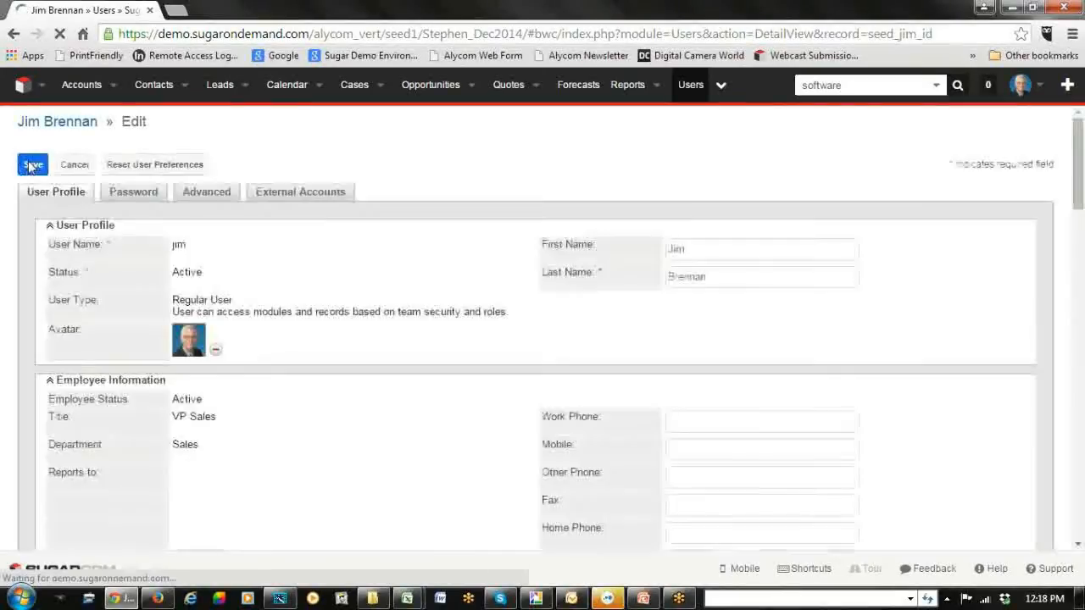
In the profile's advanced layout options, hide the navigation bar modules from Cases through Quoted Line Items and save the profile.
{"action": "left_click", "coordinate": [175, 200]}
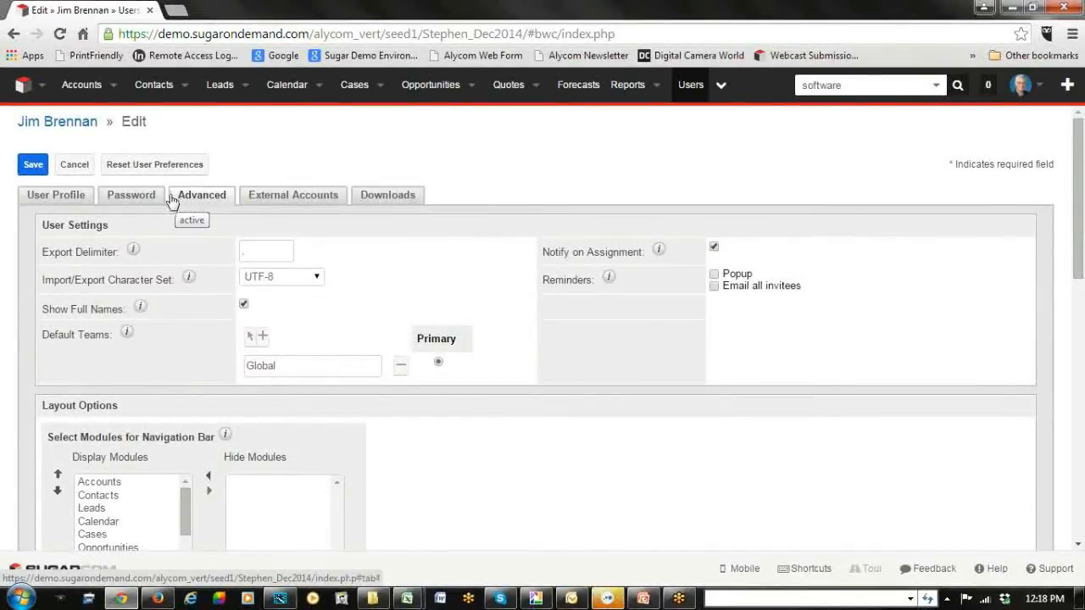
{"action": "scroll", "coordinate": [113, 503], "scroll_direction": "down", "scroll_amount": 2}
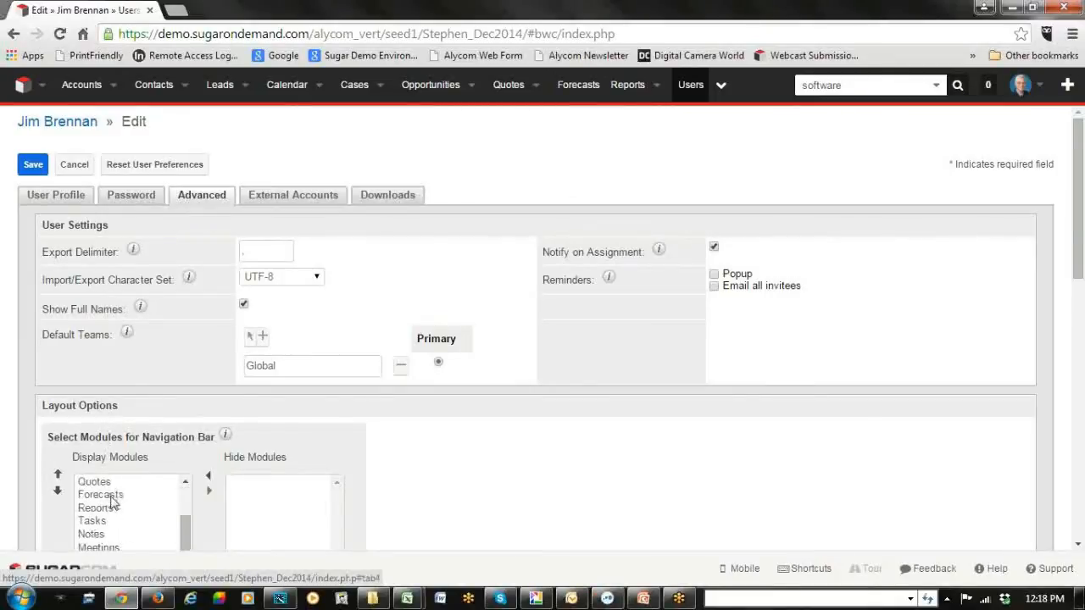
{"action": "scroll", "coordinate": [112, 503], "scroll_direction": "up", "scroll_amount": 2}
{"action": "left_click_drag", "start_coordinate": [93, 534], "coordinate": [106, 523]}
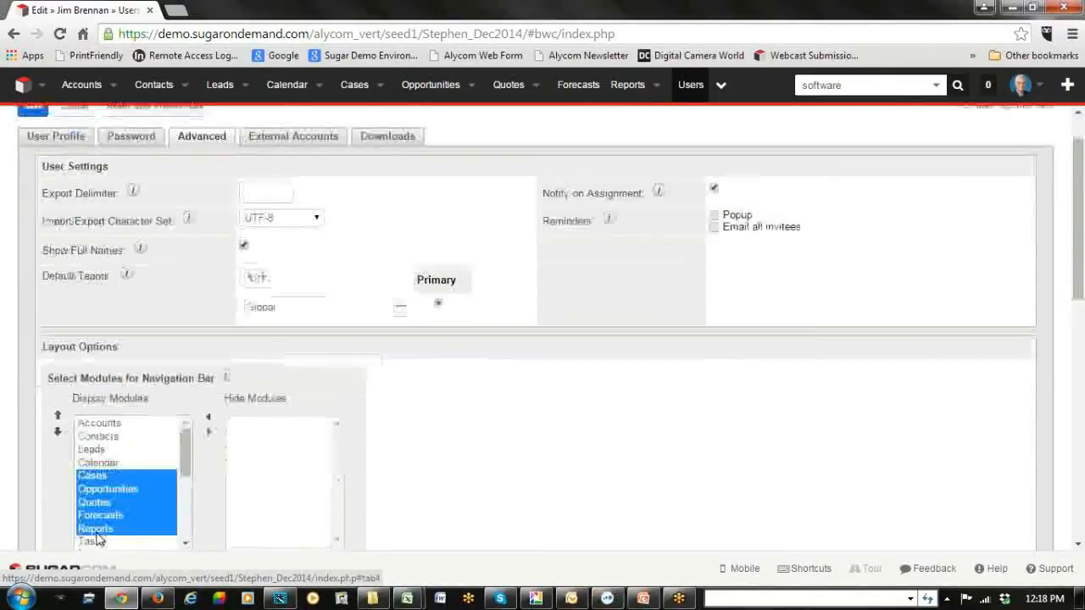
{"action": "left_click_drag", "start_coordinate": [184, 449], "coordinate": [182, 549]}
{"action": "left_click", "coordinate": [135, 542], "text": "shift"}
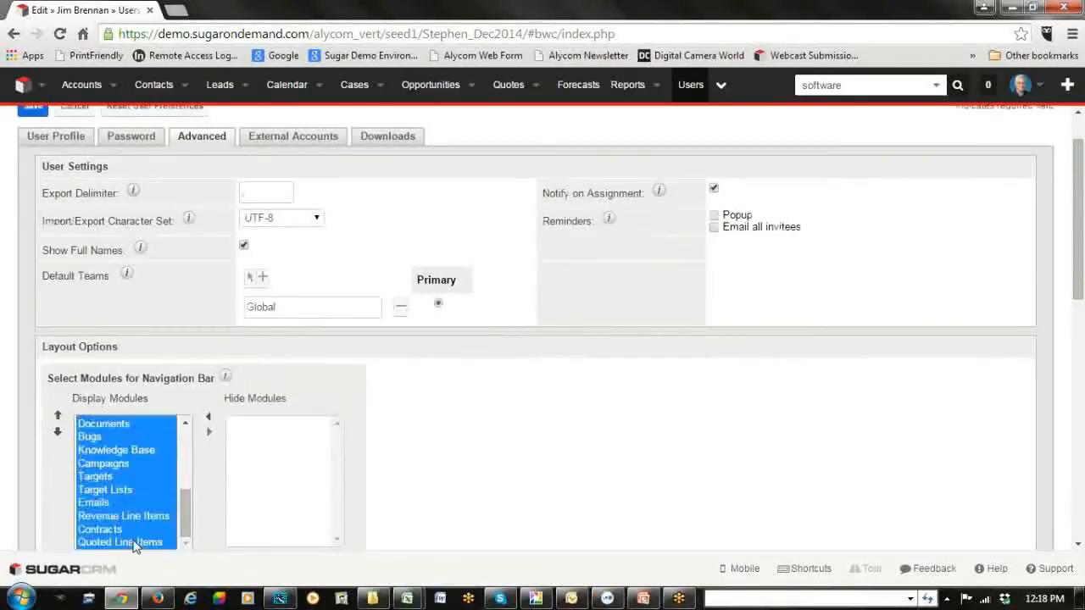
{"action": "left_click_drag", "start_coordinate": [190, 523], "coordinate": [195, 462]}
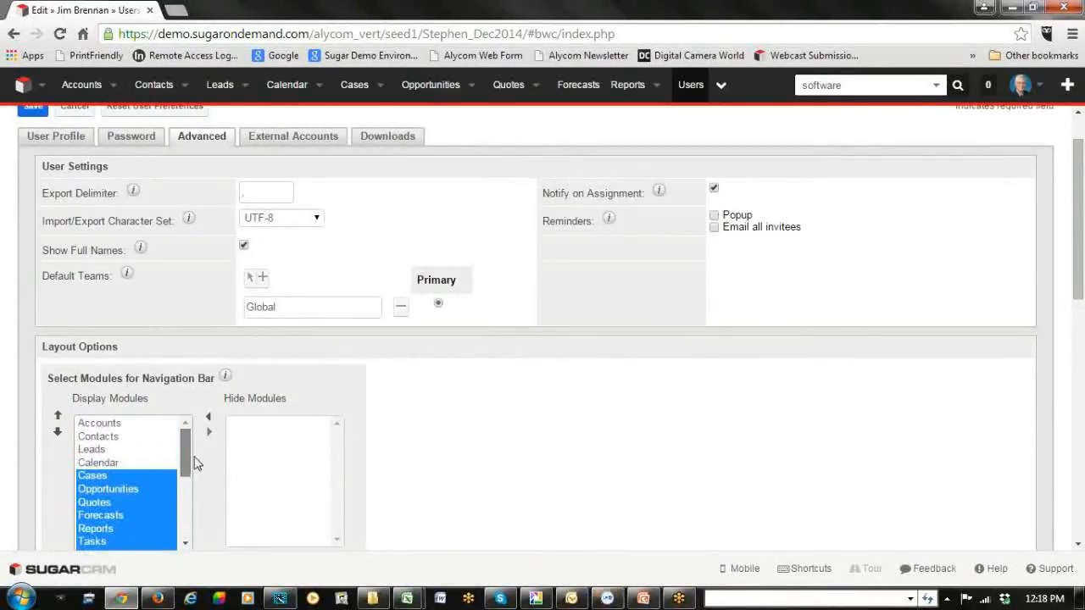
{"action": "left_click", "coordinate": [208, 432]}
{"action": "left_click", "coordinate": [211, 437]}
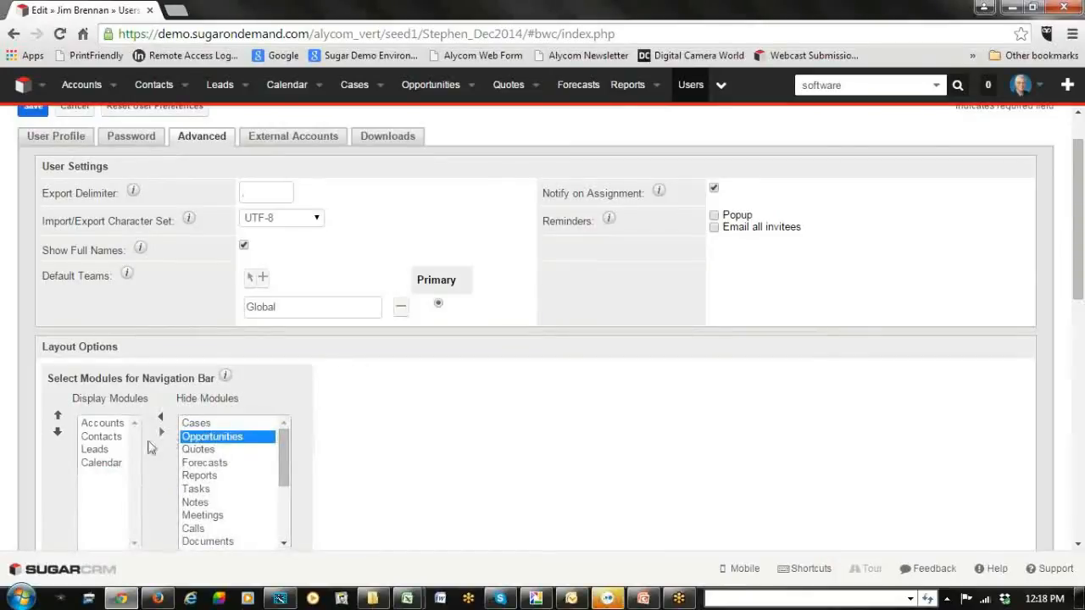
{"action": "scroll", "coordinate": [92, 162], "scroll_direction": "up", "scroll_amount": 1}
{"action": "left_click", "coordinate": [33, 164]}
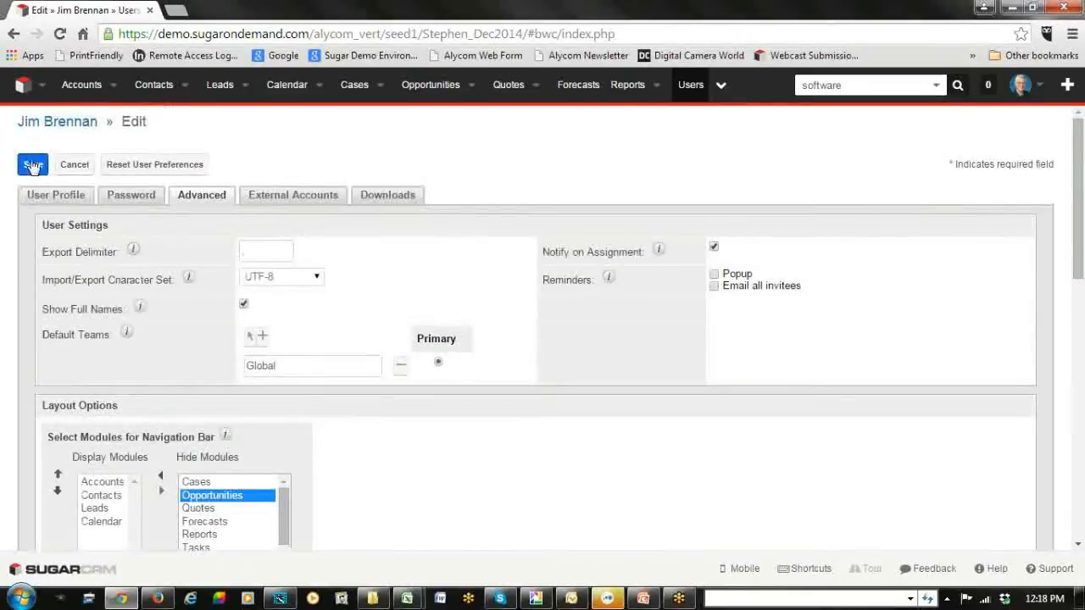
{"action": "mouse_move", "coordinate": [407, 599]}
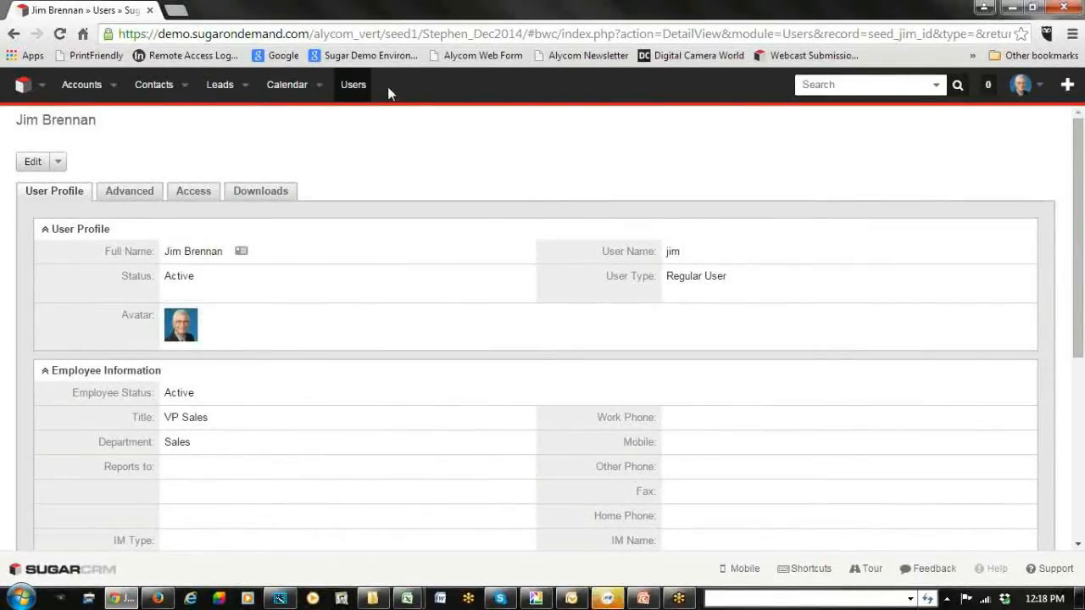
Visit the Accounts module, then open the Leads module and look through its list of leads.
{"action": "left_click", "coordinate": [79, 88]}
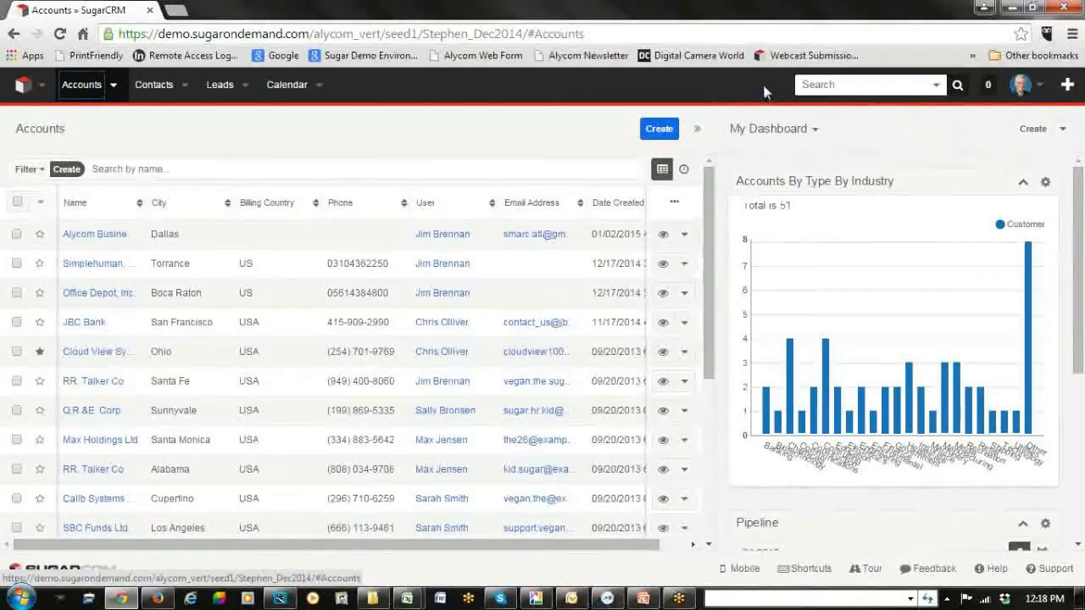
{"action": "left_click", "coordinate": [222, 92]}
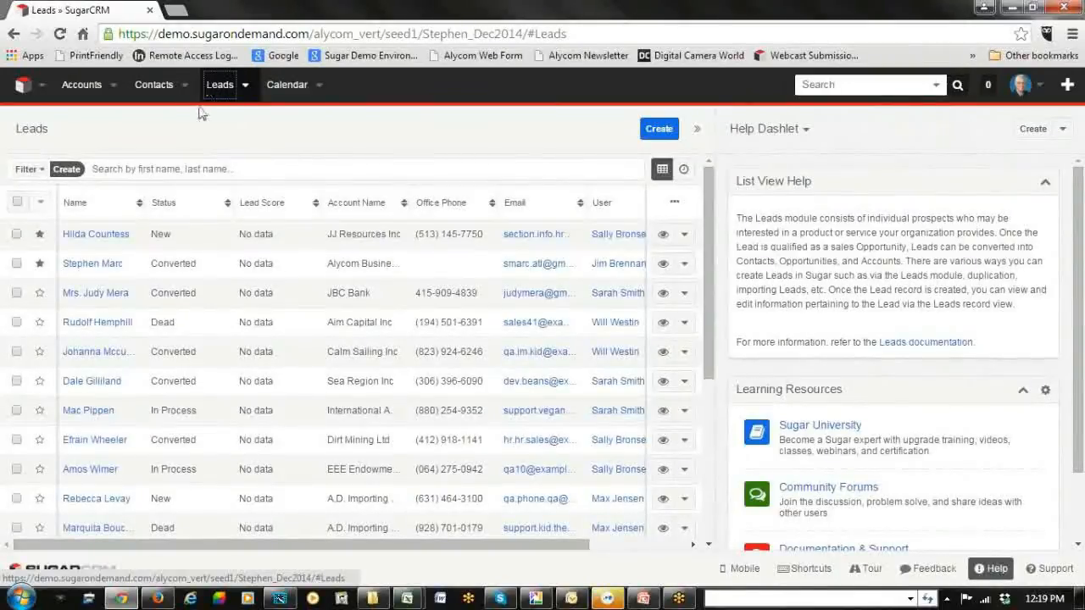
{"action": "scroll", "coordinate": [225, 354], "scroll_direction": "down", "scroll_amount": 4}
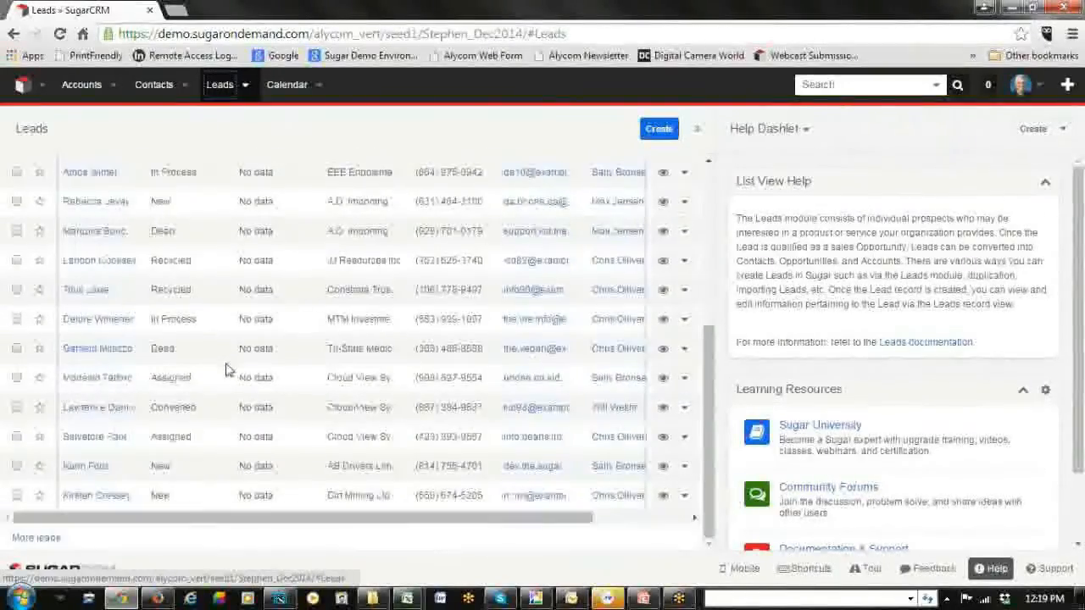
{"action": "scroll", "coordinate": [226, 375], "scroll_direction": "up", "scroll_amount": 4}
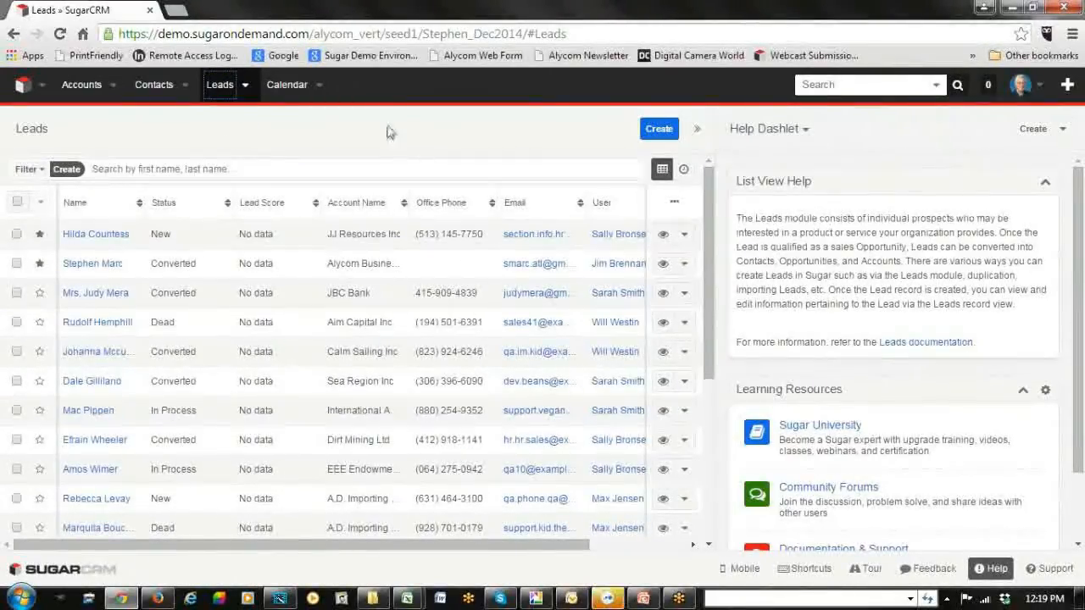
Open a blank new lead form and examine its name fields and business card fields, such as Account Name, Mobile and Email.
{"action": "left_click", "coordinate": [245, 91]}
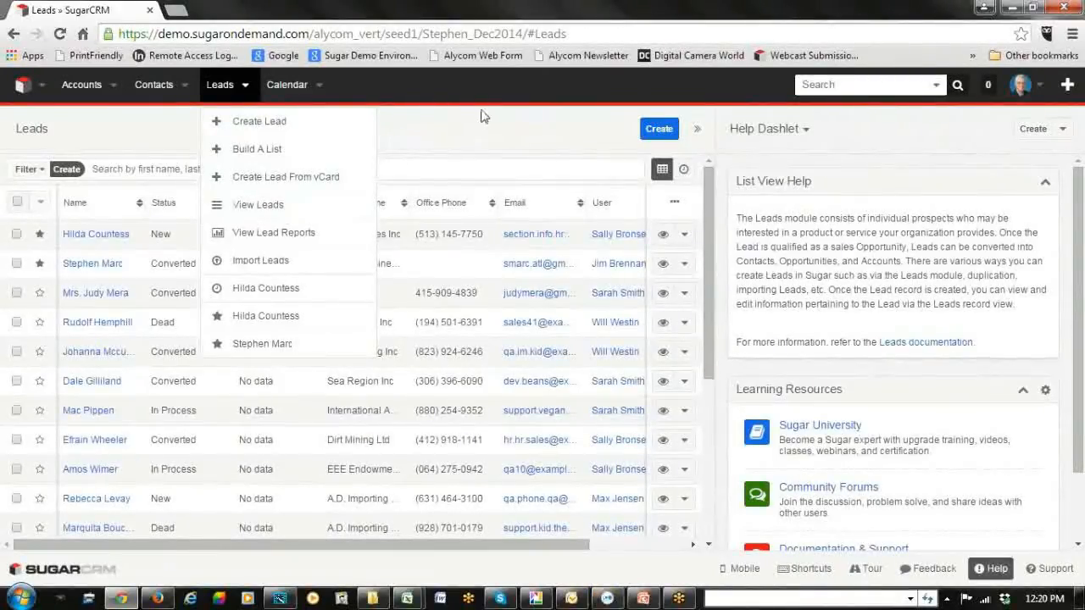
{"action": "left_click", "coordinate": [242, 128]}
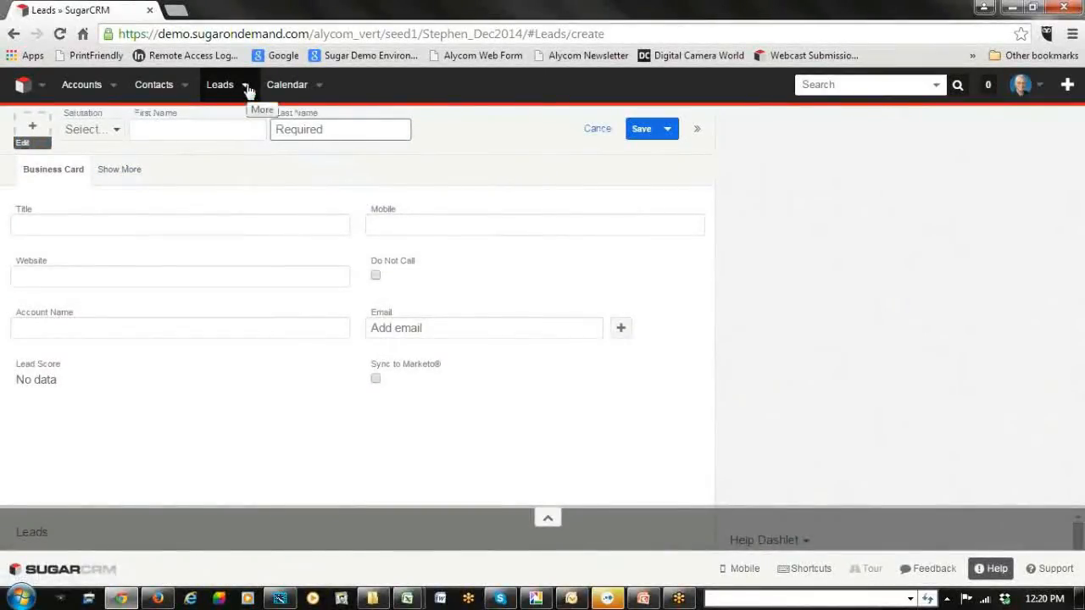
{"action": "left_click", "coordinate": [204, 127]}
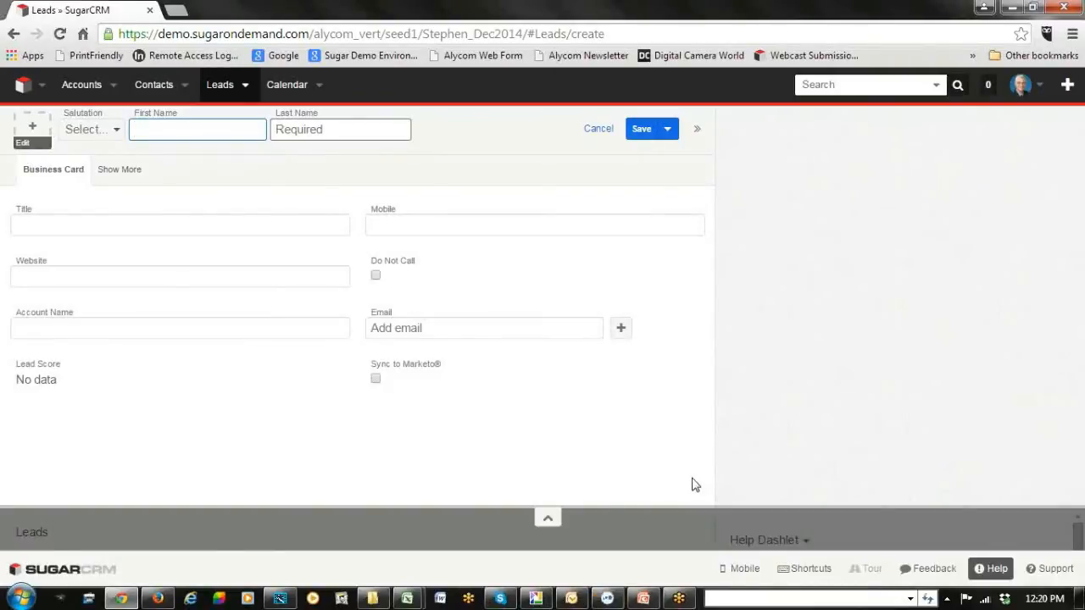
{"action": "left_click", "coordinate": [348, 129]}
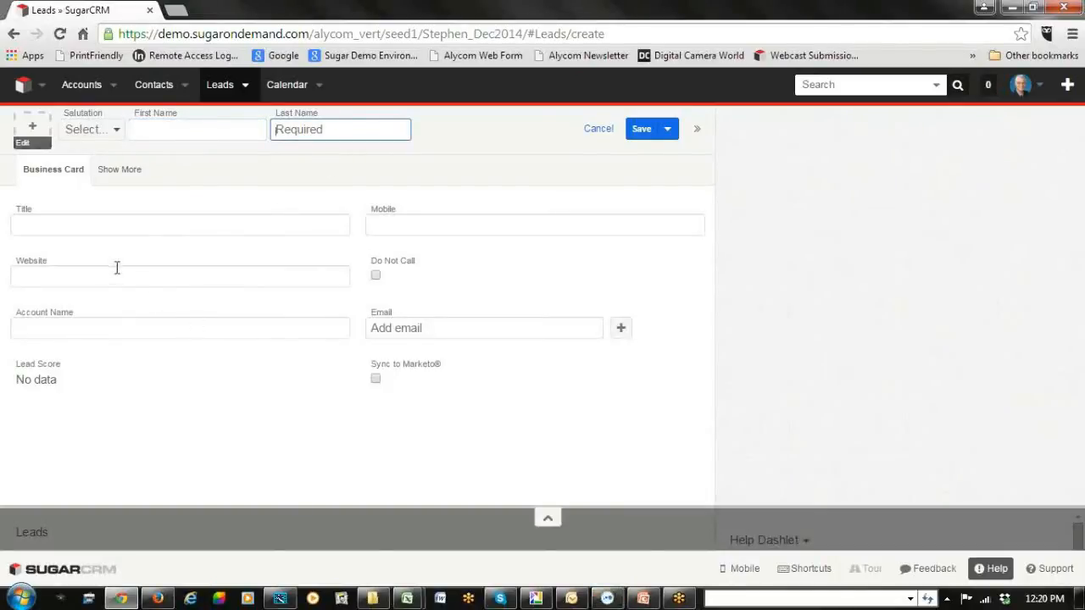
{"action": "left_click", "coordinate": [101, 320]}
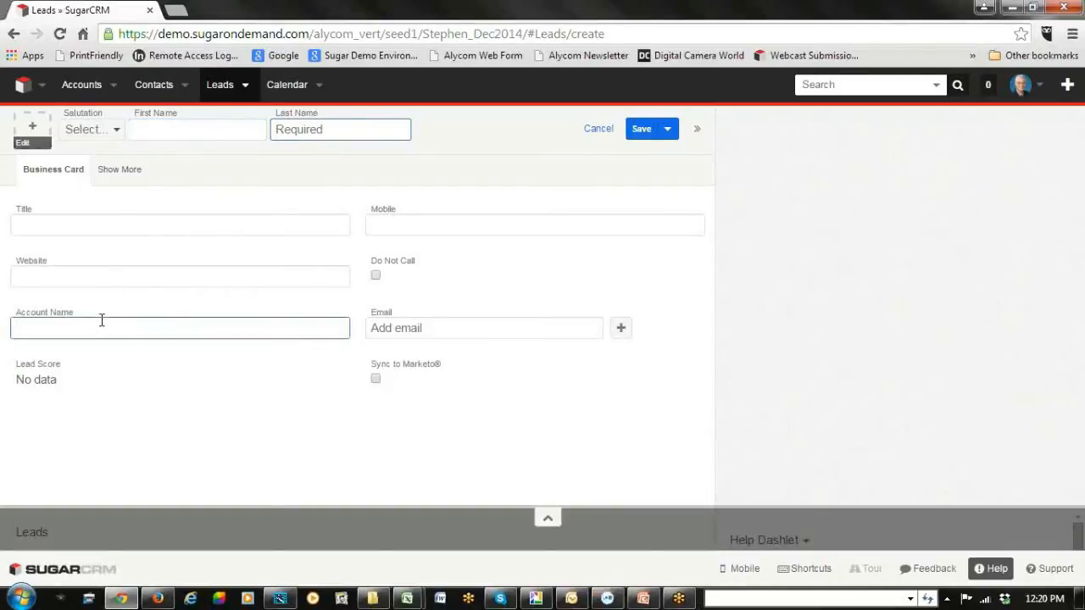
{"action": "left_click", "coordinate": [422, 228]}
{"action": "left_click", "coordinate": [437, 327]}
{"action": "left_click", "coordinate": [458, 225]}
{"action": "left_click", "coordinate": [429, 334]}
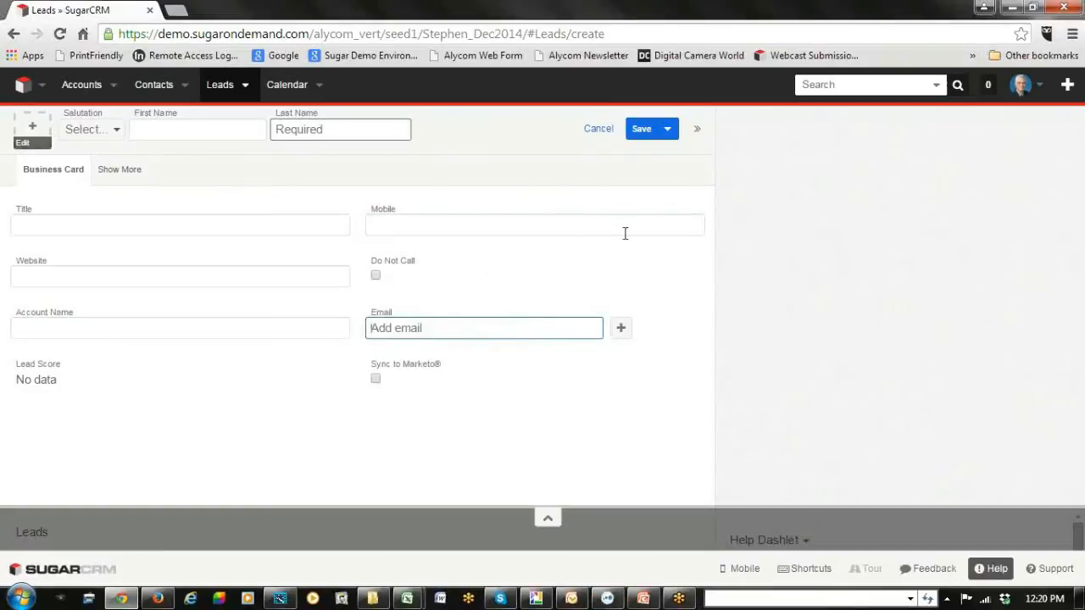
Examine the new lead form's additional fields, from addresses to lead source and teams, including the available Status options.
{"action": "left_click", "coordinate": [102, 176]}
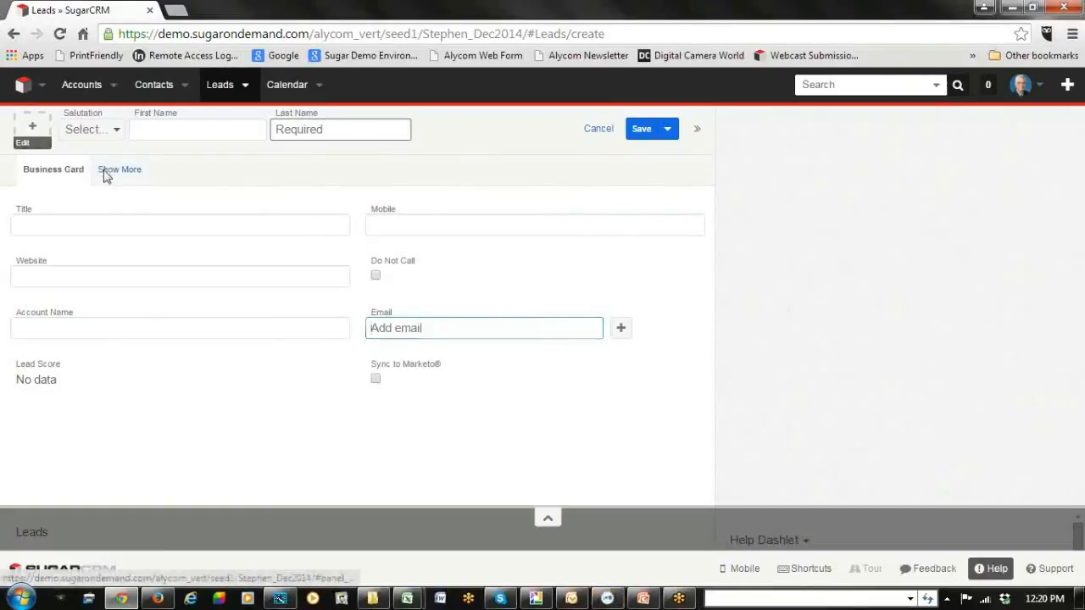
{"action": "scroll", "coordinate": [54, 297], "scroll_direction": "down", "scroll_amount": 10}
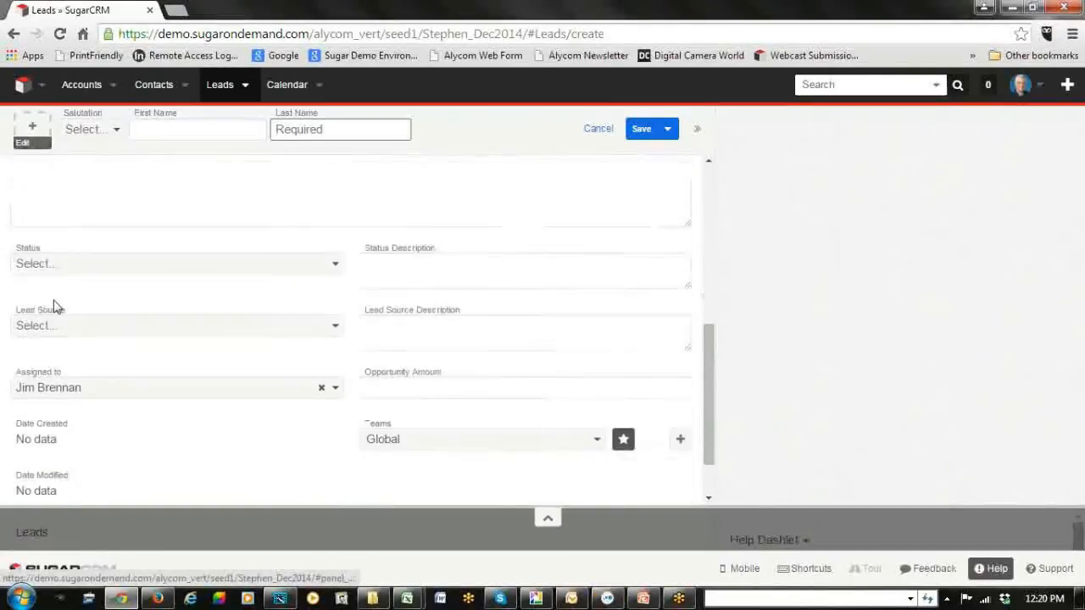
{"action": "scroll", "coordinate": [58, 307], "scroll_direction": "up", "scroll_amount": 4}
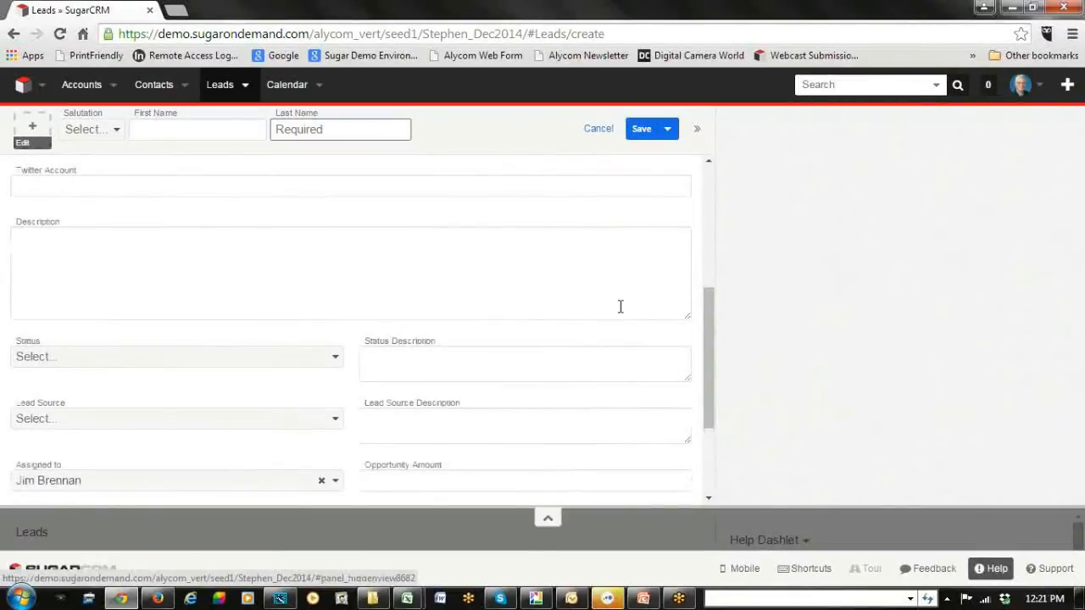
{"action": "scroll", "coordinate": [530, 360], "scroll_direction": "up", "scroll_amount": 5}
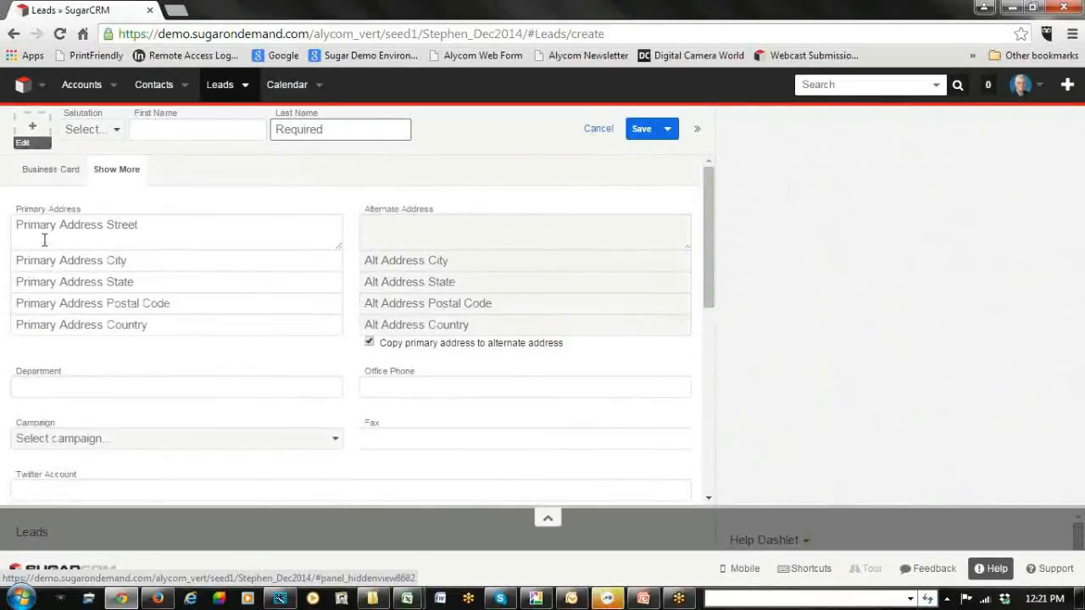
{"action": "left_click", "coordinate": [53, 171]}
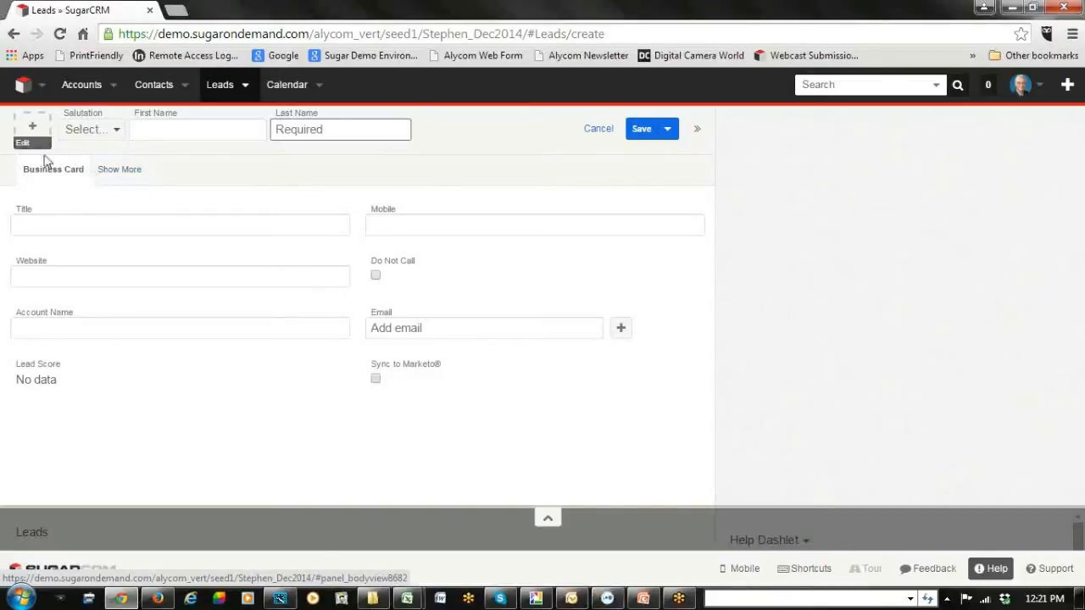
{"action": "left_click", "coordinate": [120, 174]}
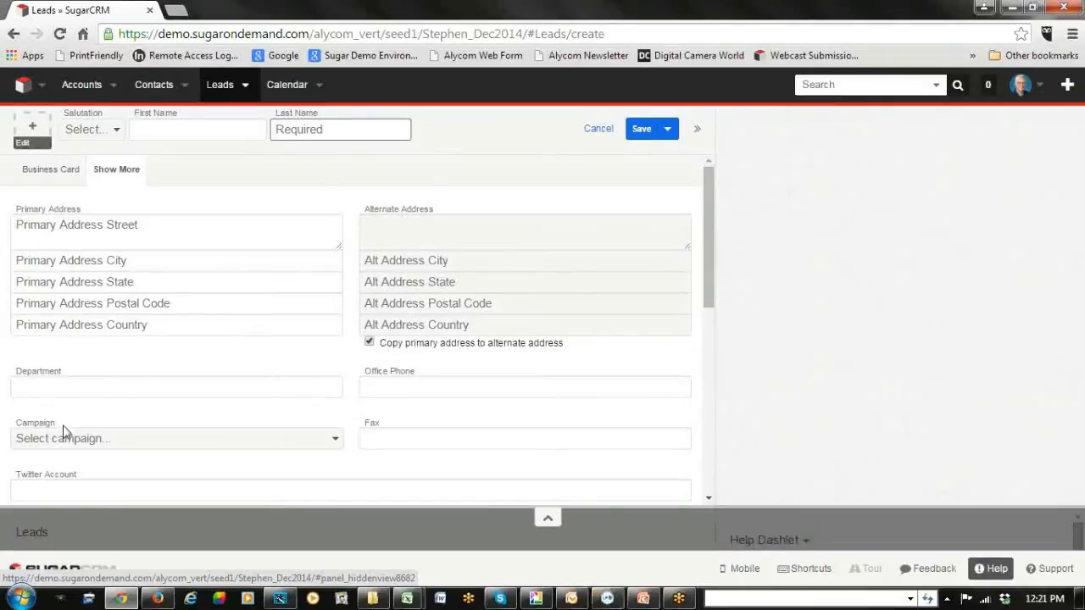
{"action": "scroll", "coordinate": [90, 418], "scroll_direction": "down", "scroll_amount": 5}
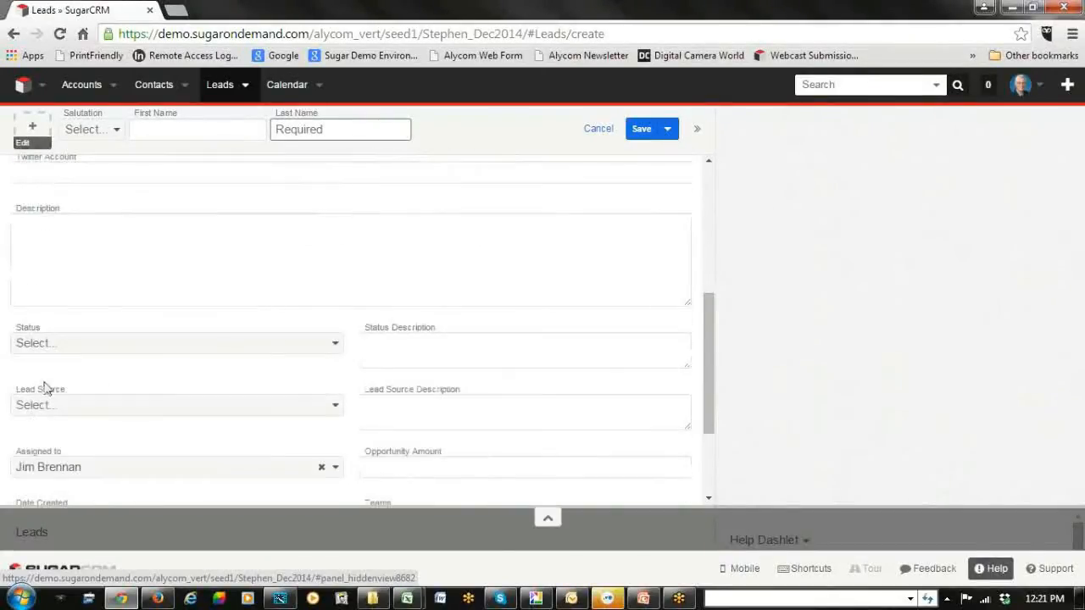
{"action": "left_click", "coordinate": [336, 344]}
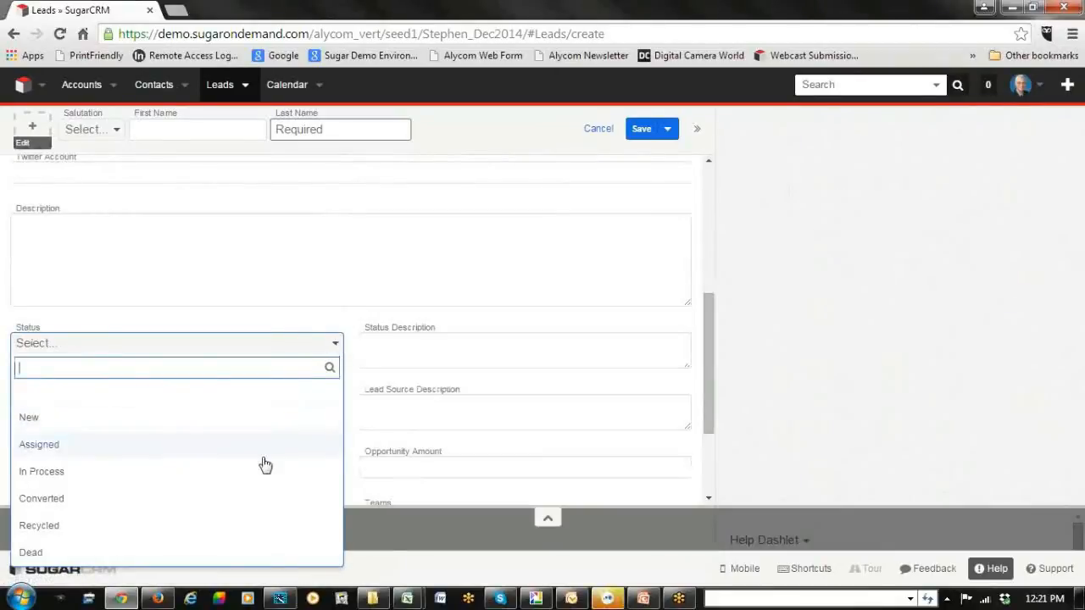
{"action": "left_click", "coordinate": [572, 254]}
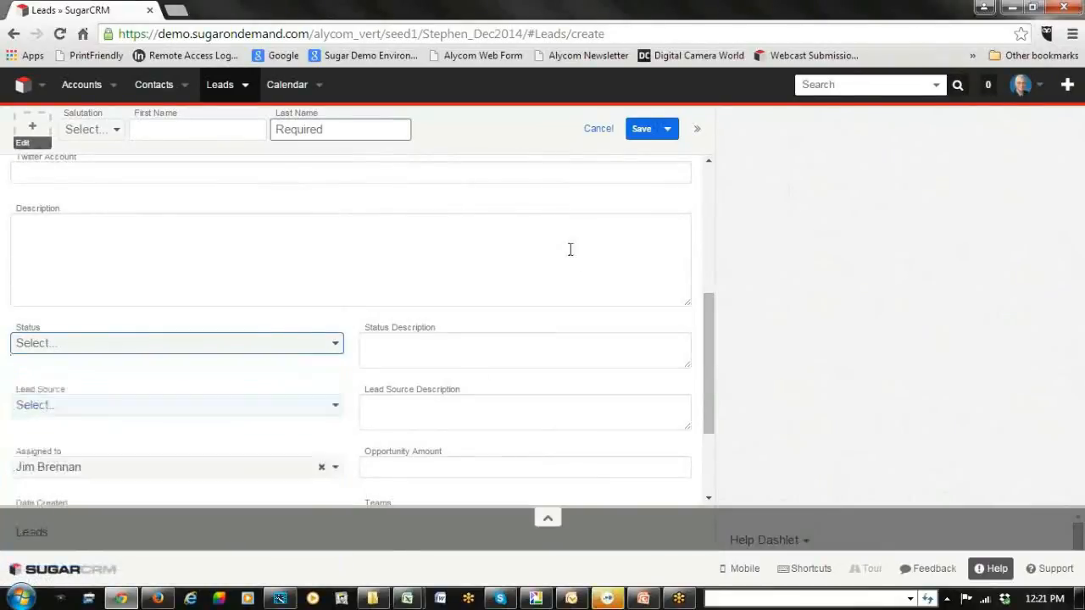
{"action": "scroll", "coordinate": [314, 366], "scroll_direction": "down", "scroll_amount": 2}
{"action": "scroll", "coordinate": [314, 366], "scroll_direction": "up", "scroll_amount": 6}
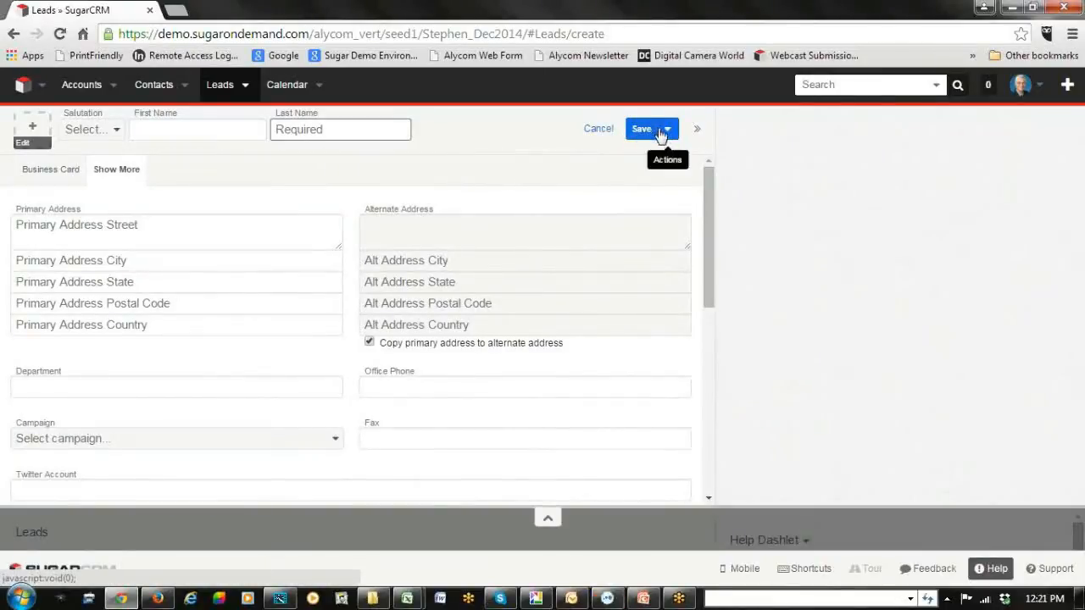
Open the recently viewed lead's record and review its business card and additional details, ending on the business card.
{"action": "left_click", "coordinate": [248, 89]}
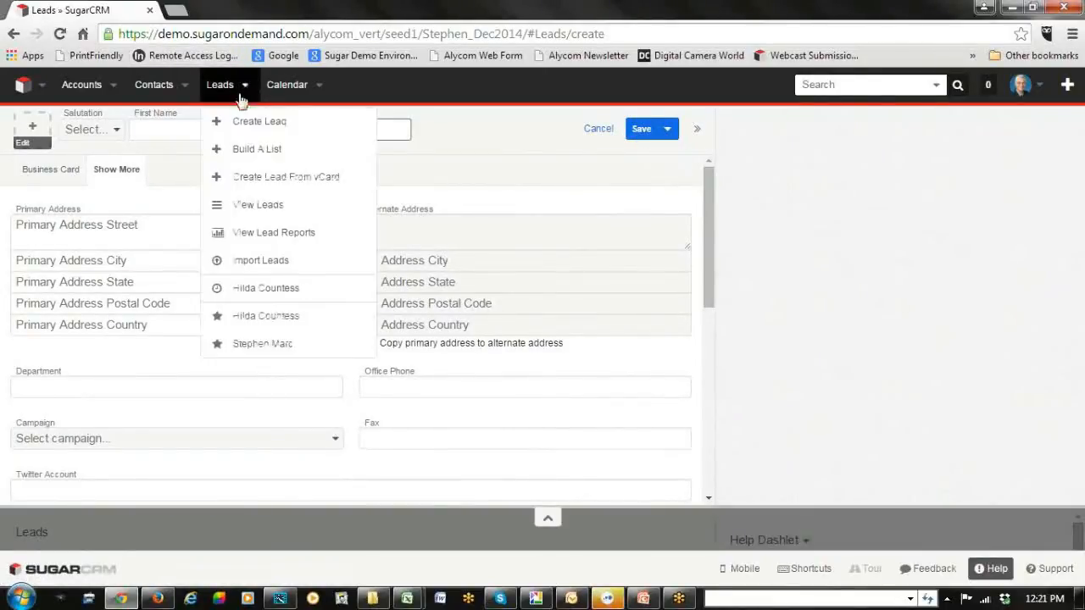
{"action": "left_click", "coordinate": [254, 288]}
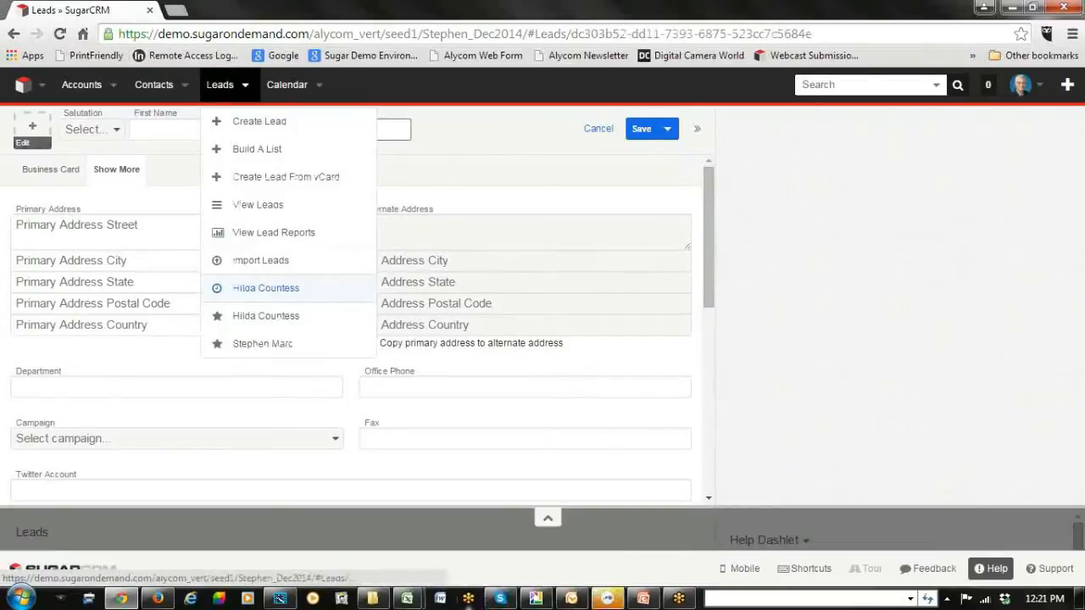
{"action": "mouse_move", "coordinate": [339, 599]}
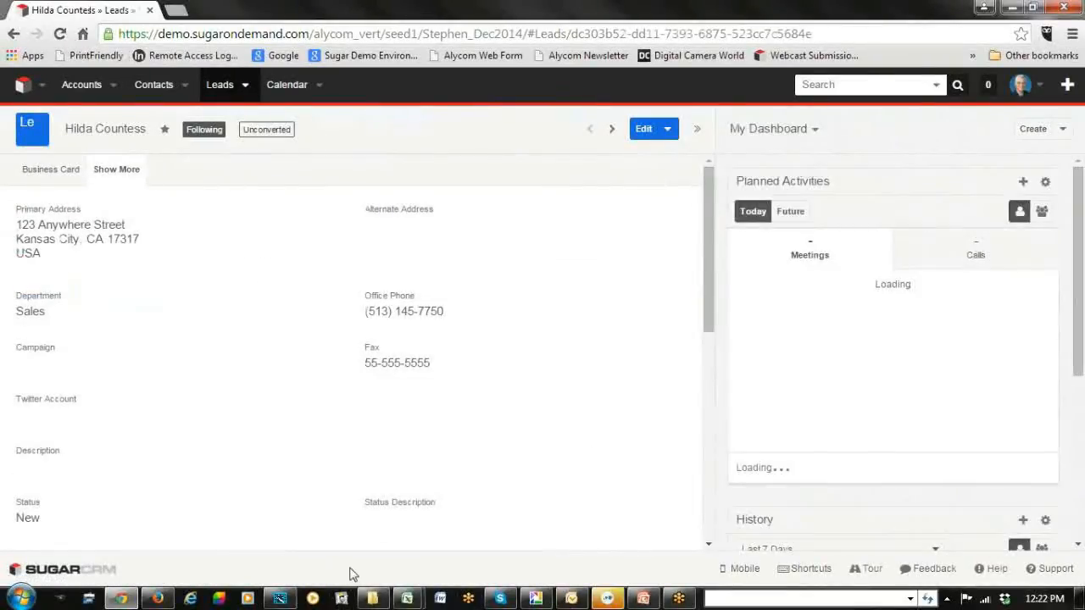
{"action": "left_click", "coordinate": [38, 170]}
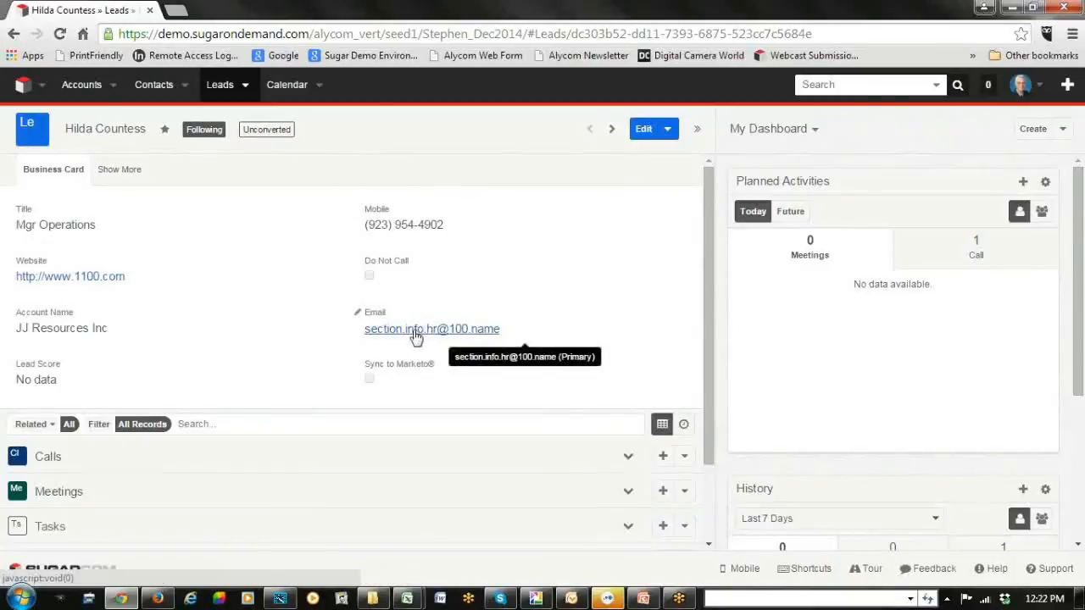
{"action": "left_click", "coordinate": [127, 171]}
{"action": "scroll", "coordinate": [504, 297], "scroll_direction": "down", "scroll_amount": 5}
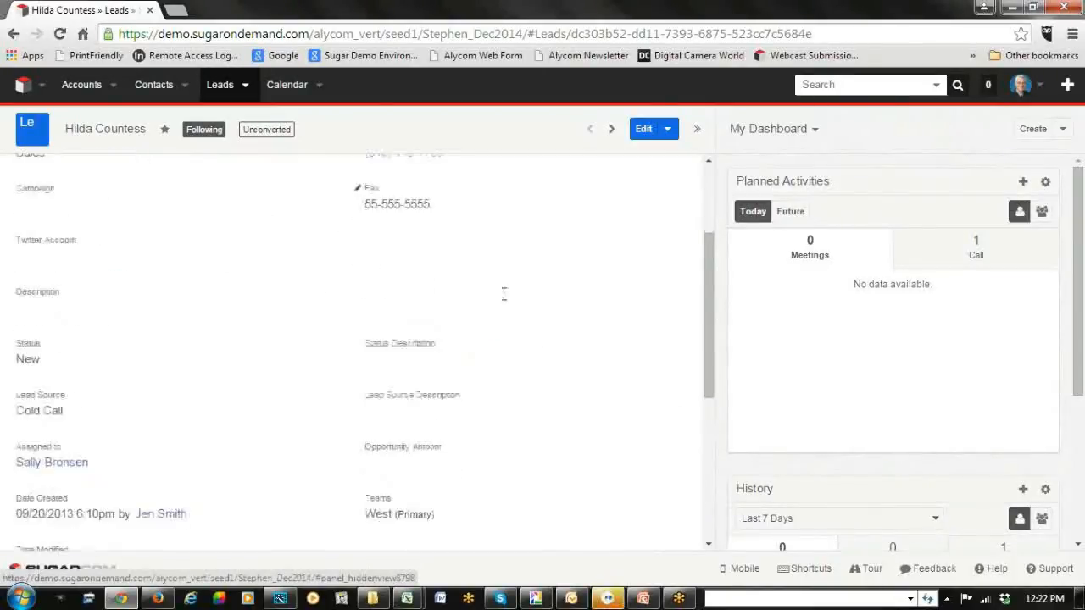
{"action": "scroll", "coordinate": [503, 310], "scroll_direction": "up", "scroll_amount": 4}
{"action": "scroll", "coordinate": [509, 313], "scroll_direction": "up", "scroll_amount": 1}
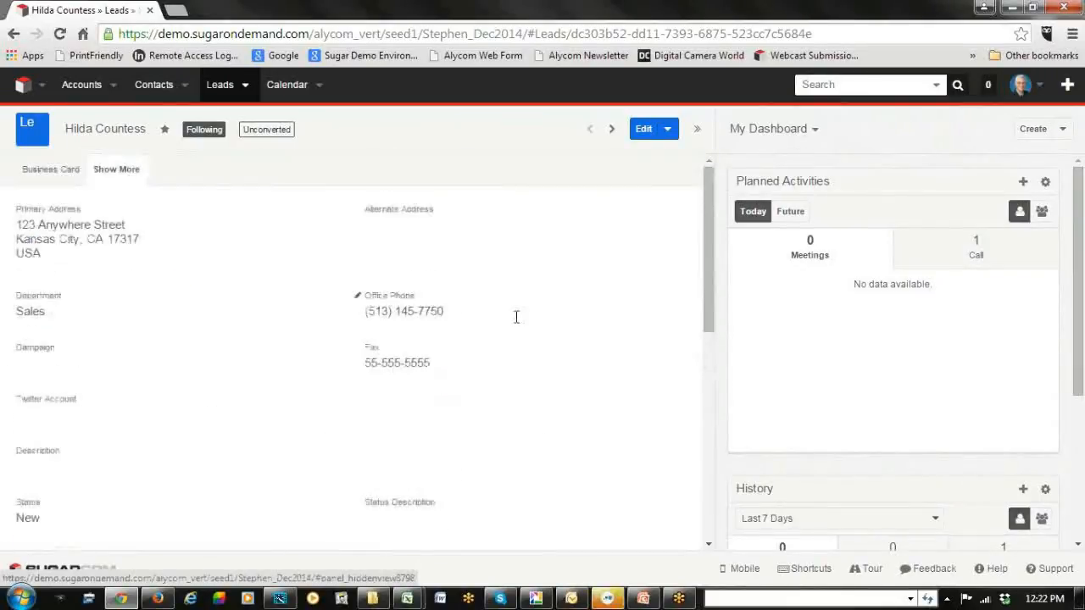
{"action": "left_click", "coordinate": [72, 178]}
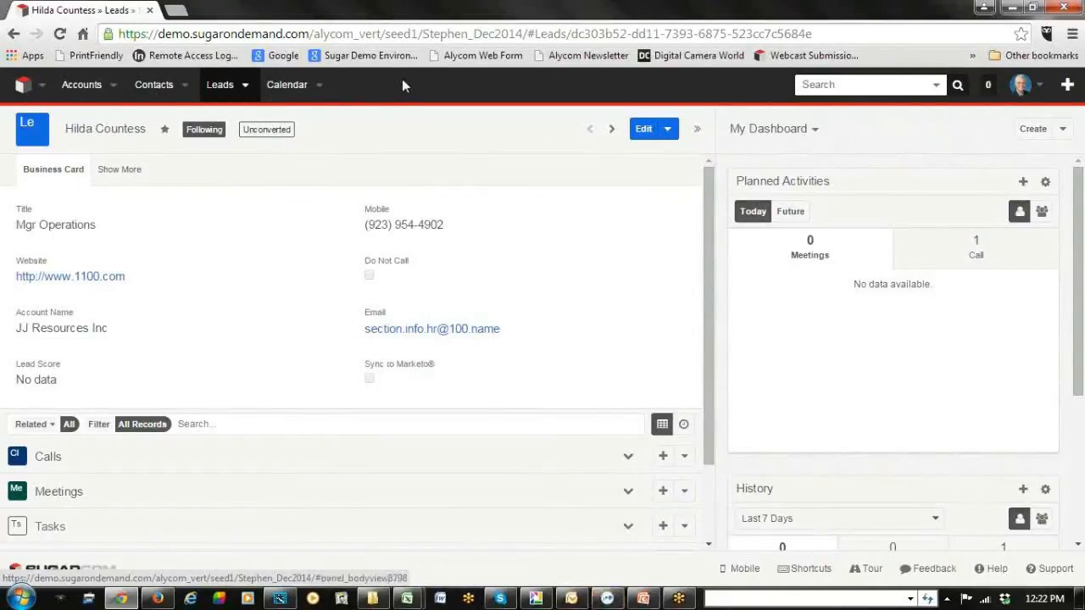
Compose an email to the lead from the record's email address and fill it with the 2015 Catalog template.
{"action": "left_click", "coordinate": [426, 330]}
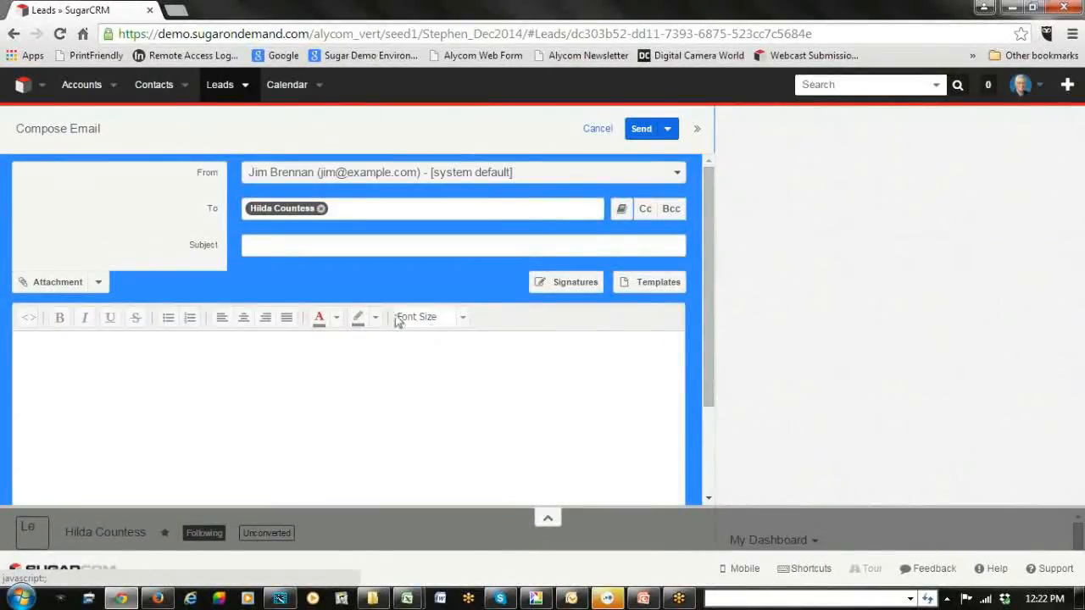
{"action": "left_click", "coordinate": [288, 346]}
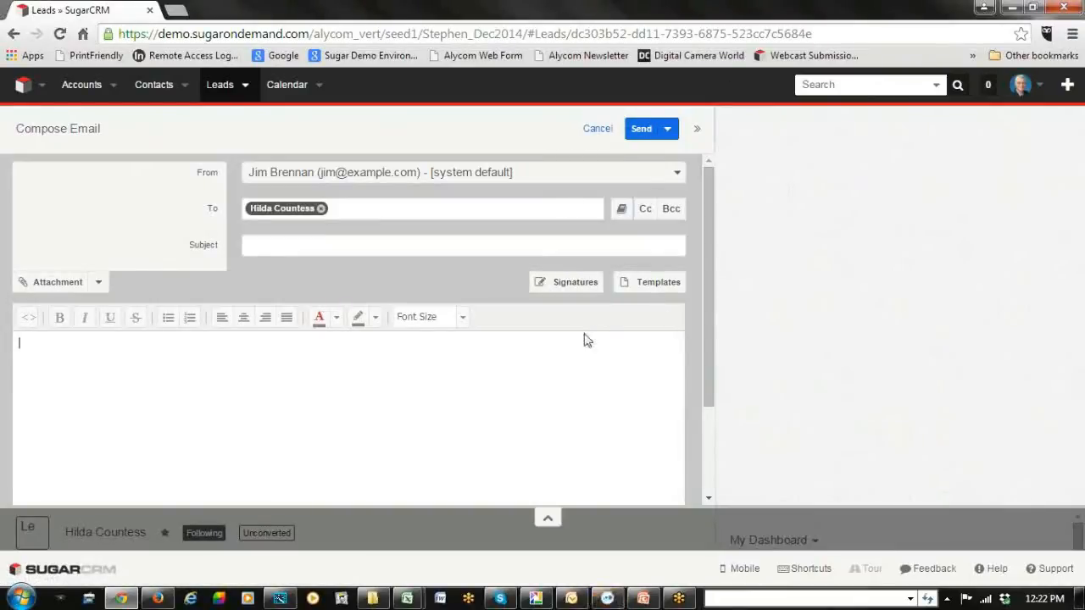
{"action": "left_click", "coordinate": [642, 282]}
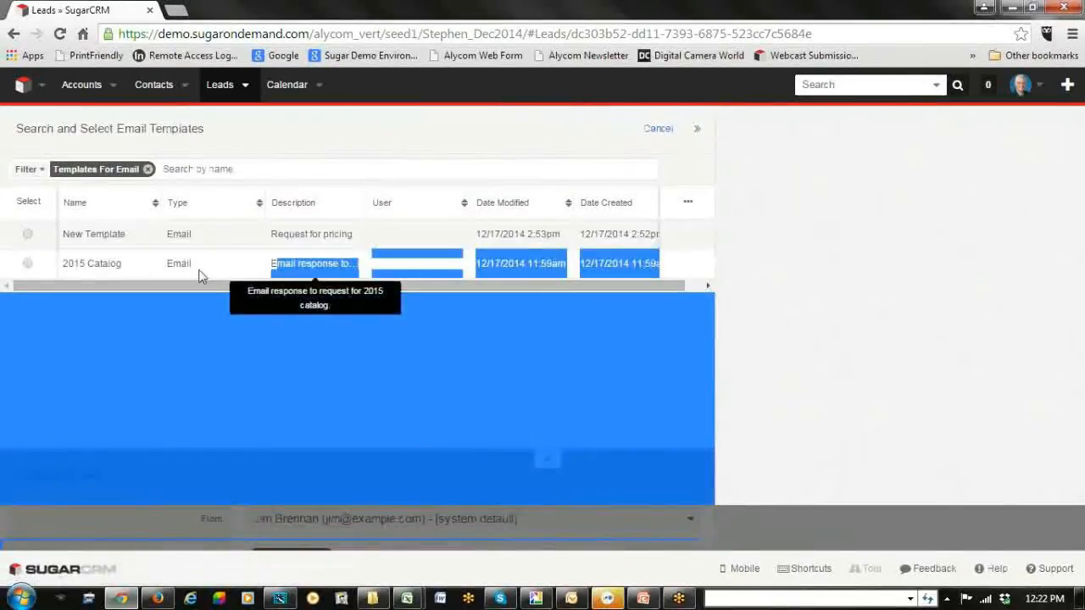
{"action": "left_click", "coordinate": [28, 265]}
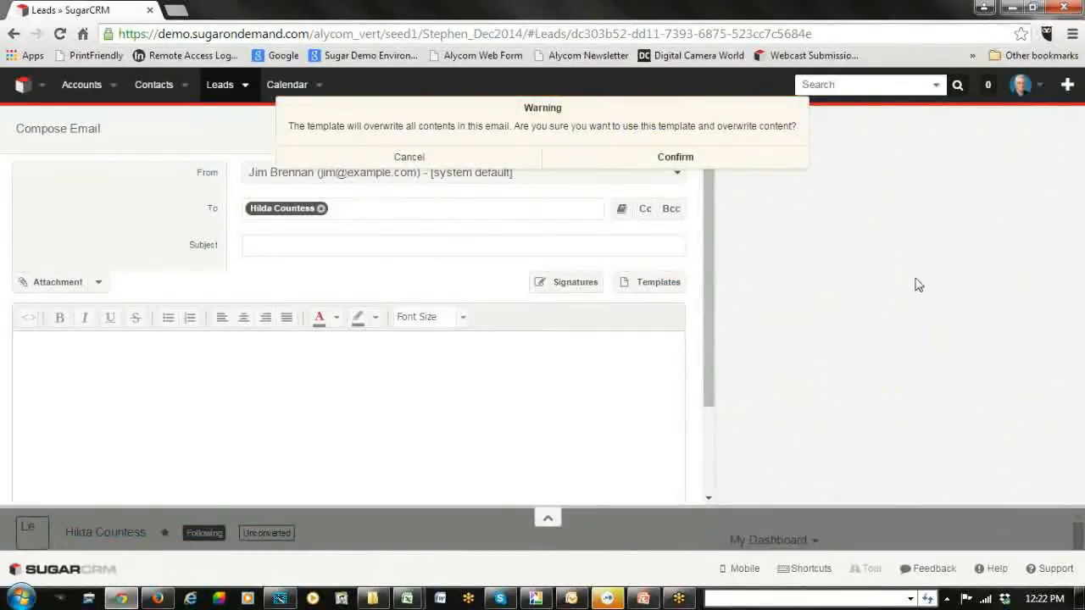
{"action": "left_click", "coordinate": [673, 160]}
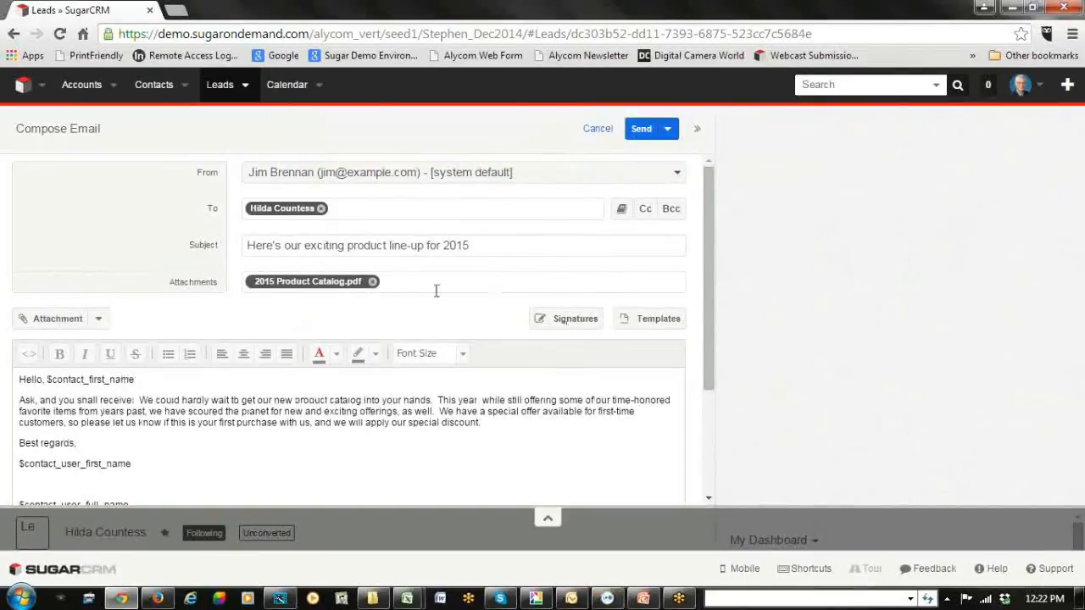
Review the templated email's subject, PDF attachment, body and signature placeholders, and discard the draft without sending.
{"action": "left_click", "coordinate": [510, 247]}
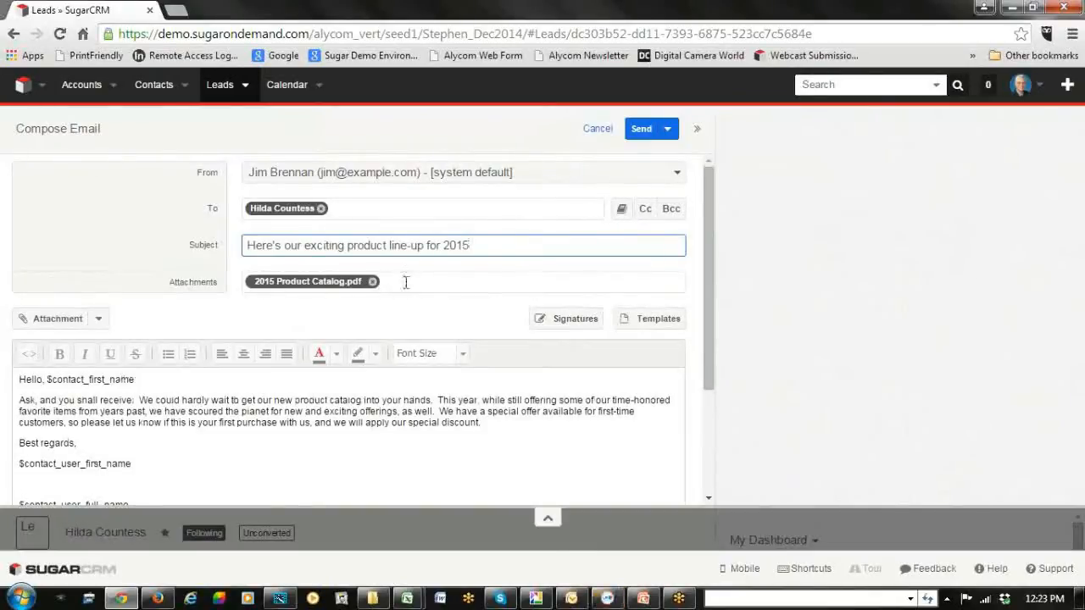
{"action": "scroll", "coordinate": [532, 420], "scroll_direction": "down", "scroll_amount": 4}
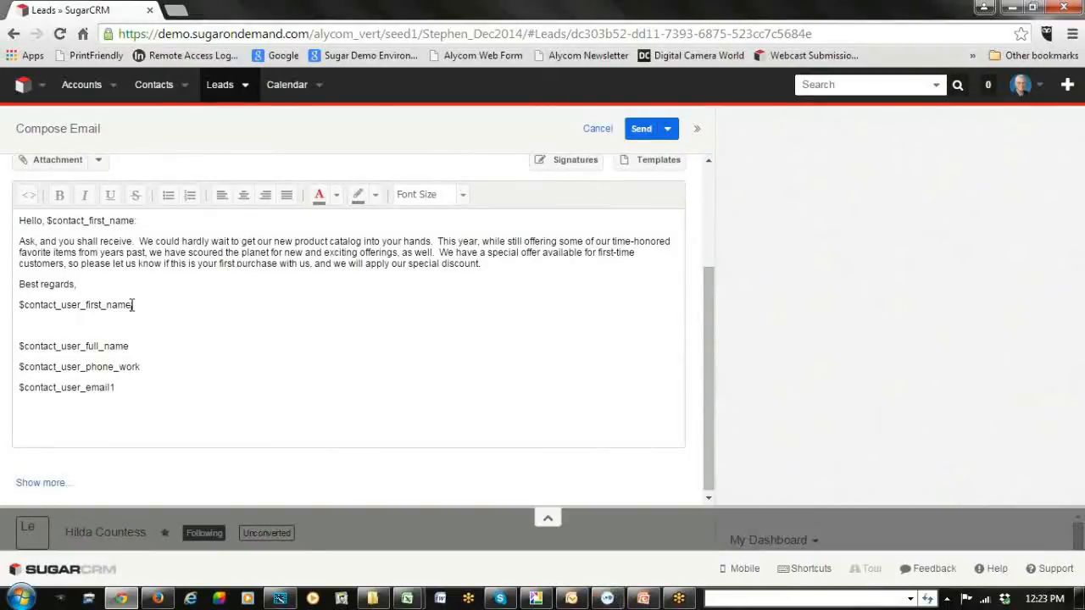
{"action": "left_click_drag", "start_coordinate": [141, 351], "coordinate": [150, 382]}
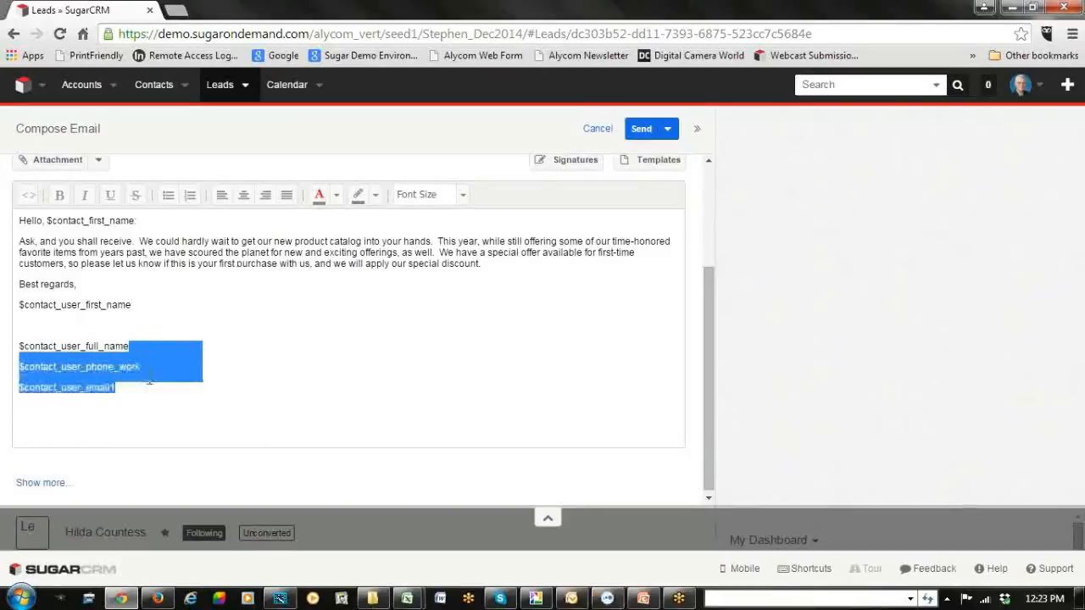
{"action": "scroll", "coordinate": [347, 398], "scroll_direction": "up", "scroll_amount": 3}
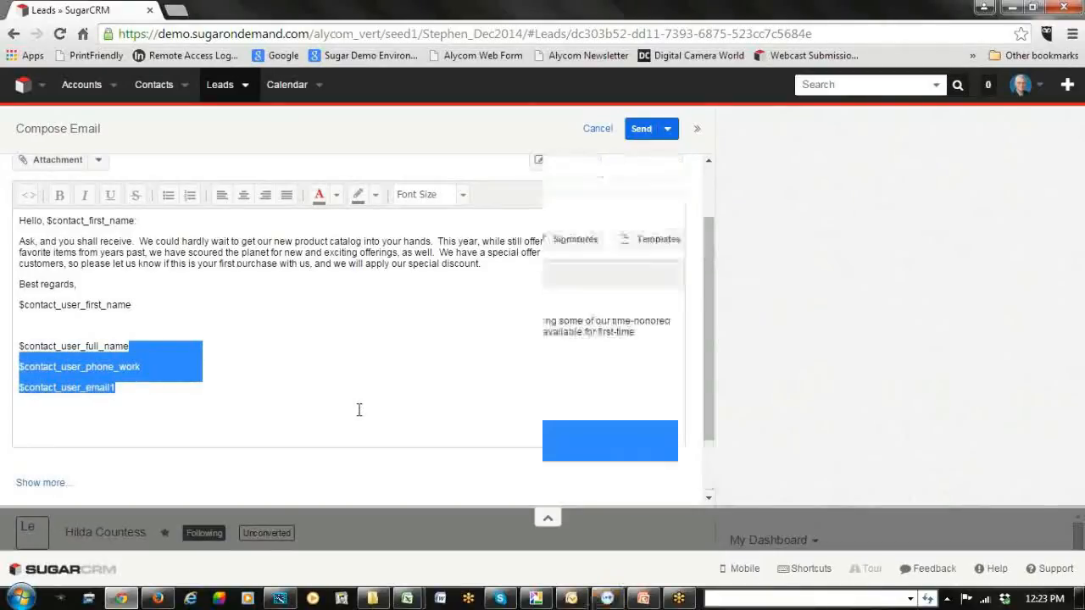
{"action": "left_click", "coordinate": [597, 130]}
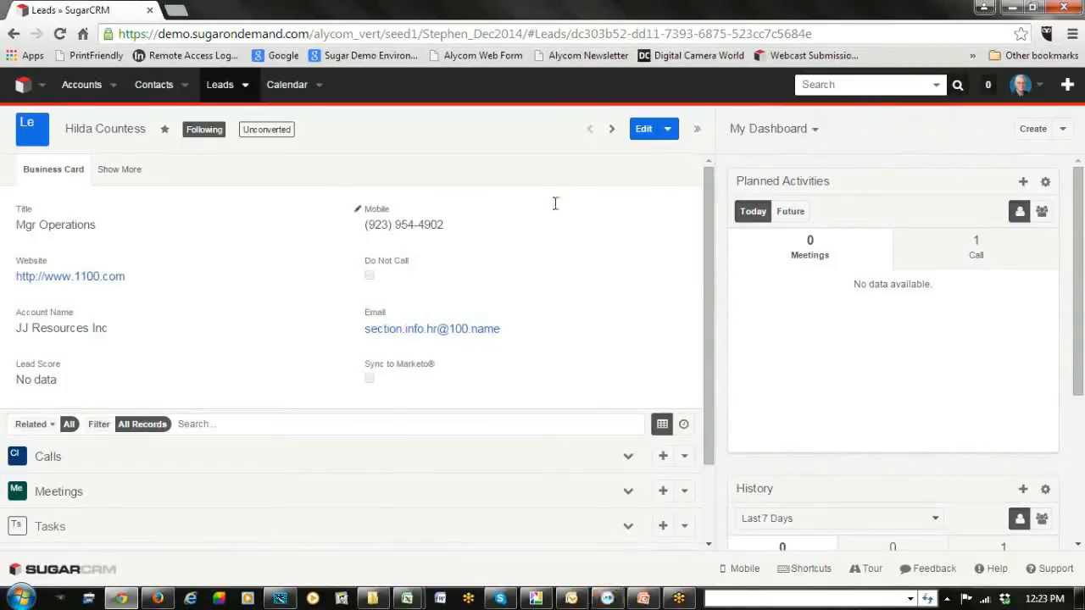
Check the lead's planned calls and start logging a call from Planned Activities with the subject New Lead Qualify.
{"action": "scroll", "coordinate": [559, 212], "scroll_direction": "down", "scroll_amount": 2}
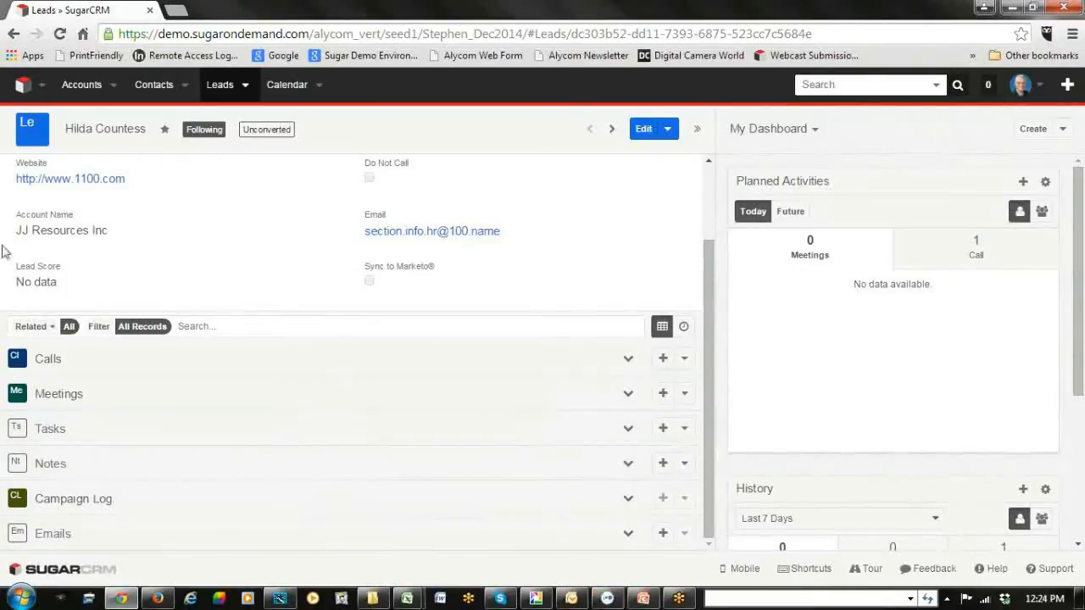
{"action": "left_click", "coordinate": [981, 260]}
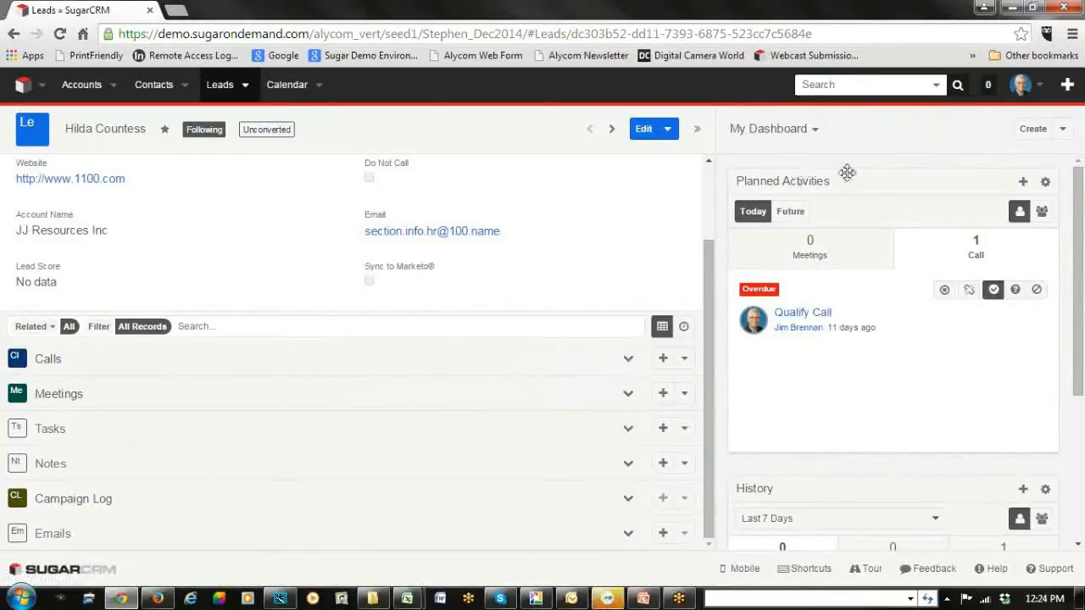
{"action": "left_click", "coordinate": [1024, 183]}
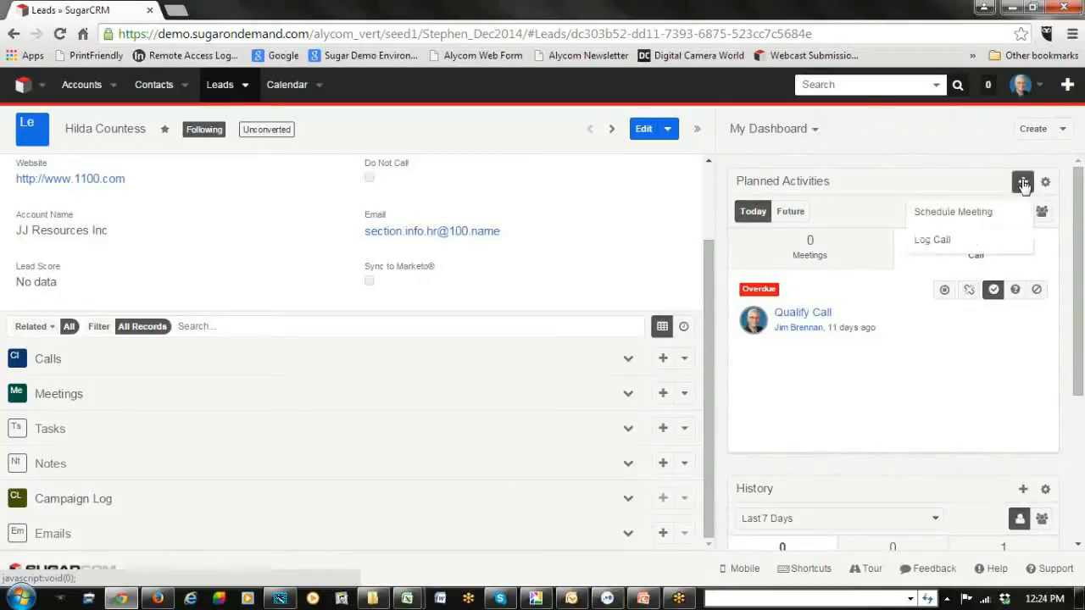
{"action": "left_click", "coordinate": [941, 242]}
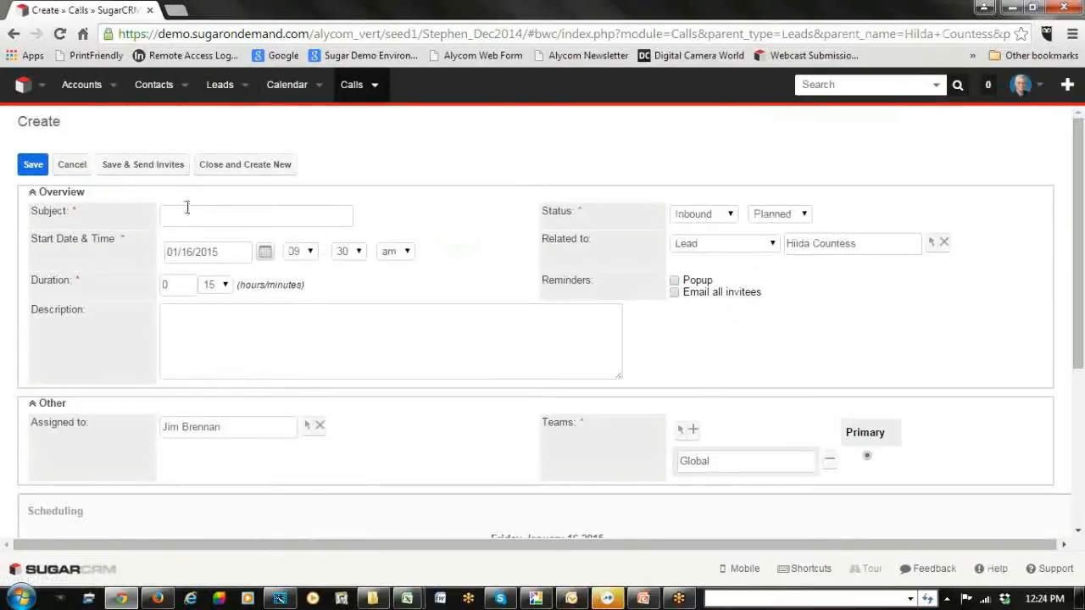
{"action": "left_click", "coordinate": [183, 219]}
{"action": "type", "text": "New Lead"}
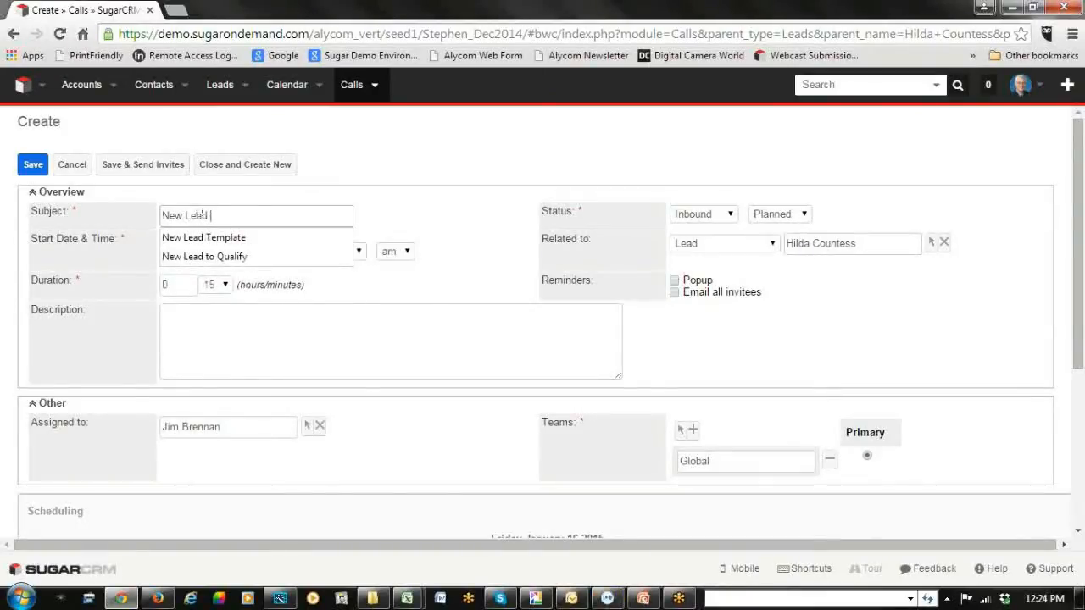
{"action": "type", "text": " Qualify"}
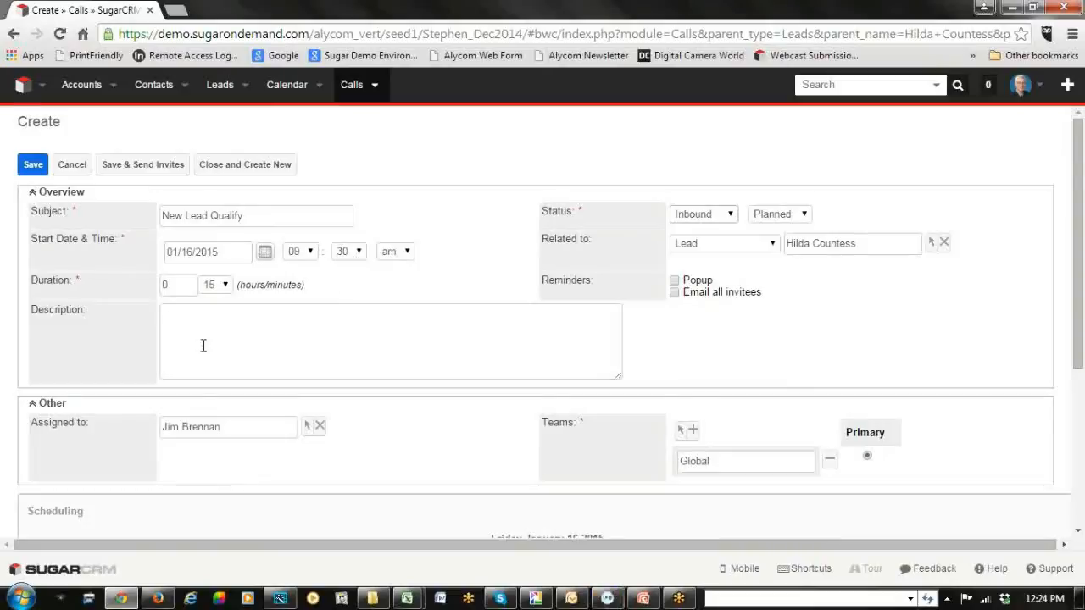
Add a popup reminder 1 minute prior to the new call, check its scheduling and recurrence sections, and save it.
{"action": "scroll", "coordinate": [203, 345], "scroll_direction": "down", "scroll_amount": 2}
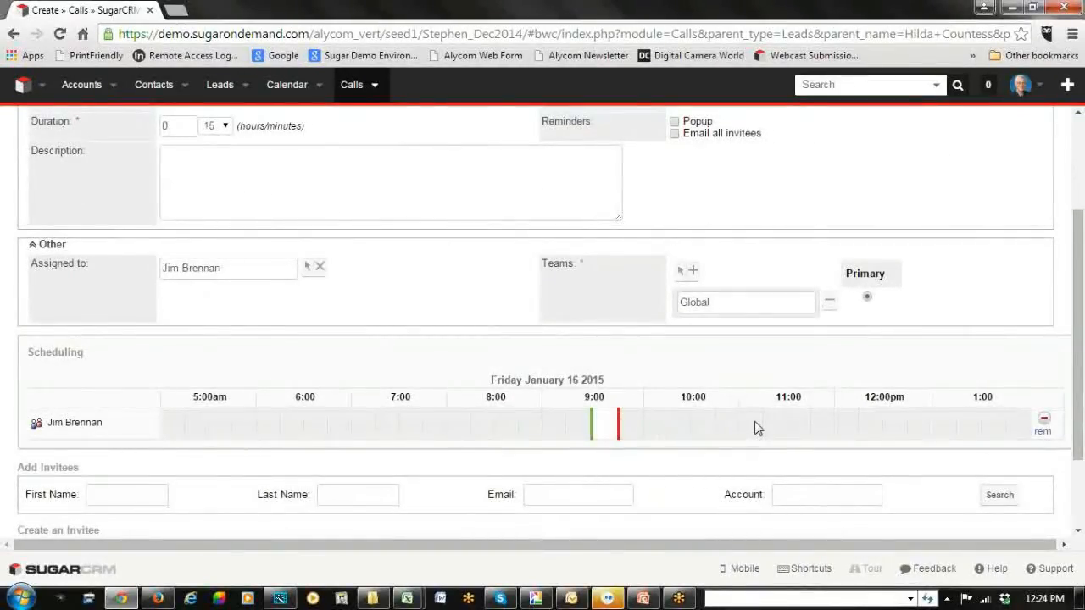
{"action": "scroll", "coordinate": [754, 421], "scroll_direction": "up", "scroll_amount": 1}
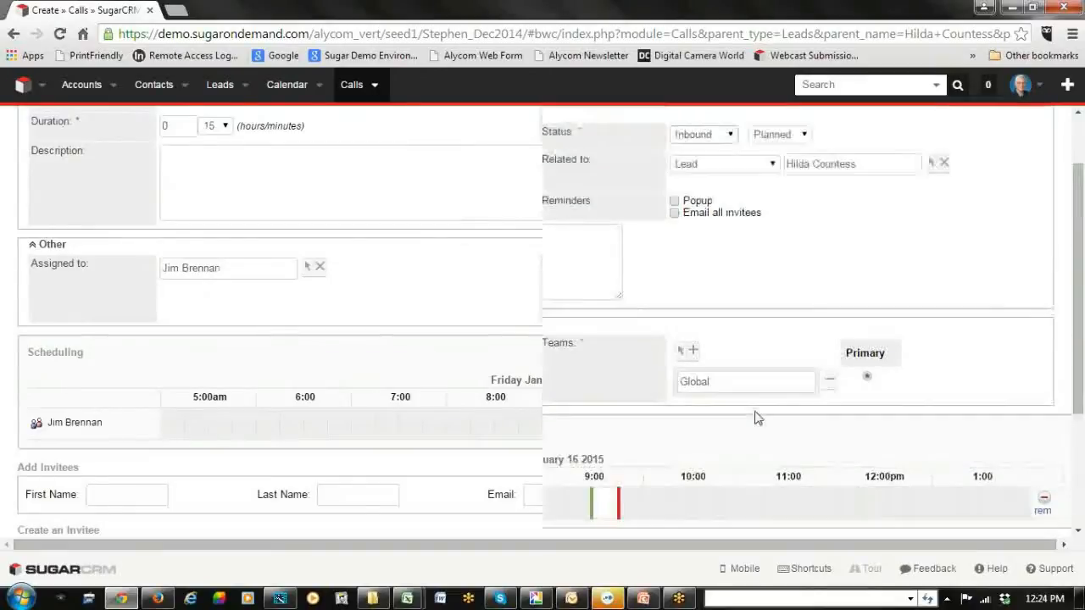
{"action": "left_click", "coordinate": [674, 205]}
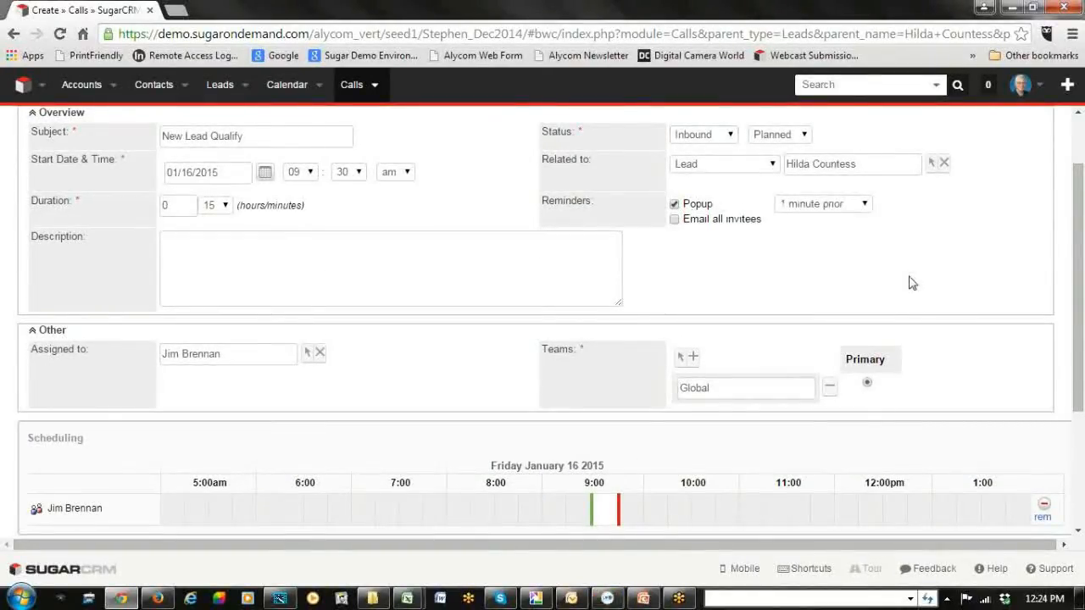
{"action": "scroll", "coordinate": [916, 293], "scroll_direction": "down", "scroll_amount": 3}
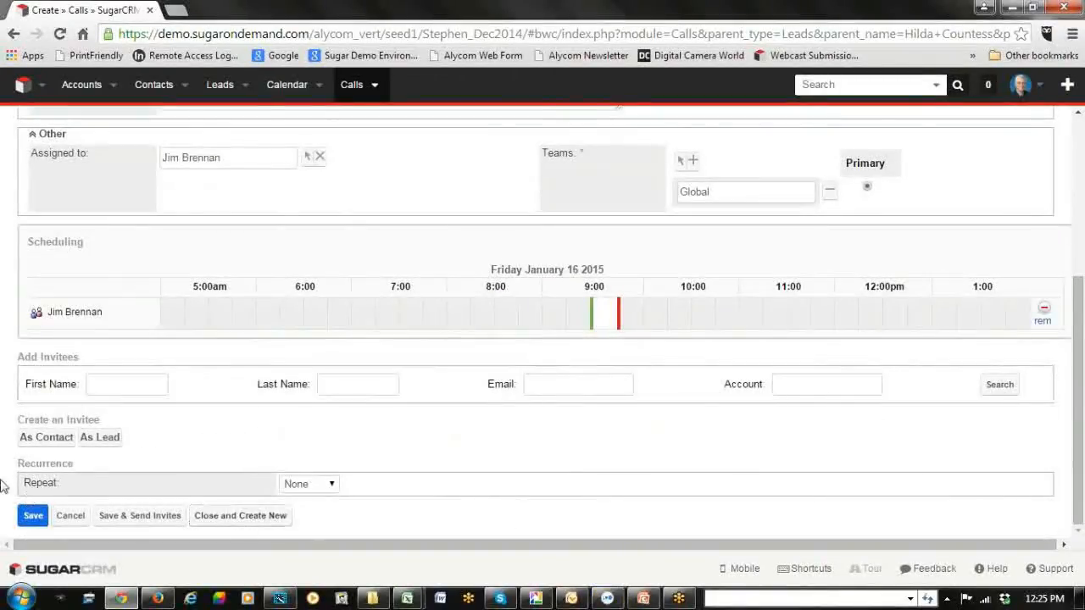
{"action": "left_click", "coordinate": [34, 515]}
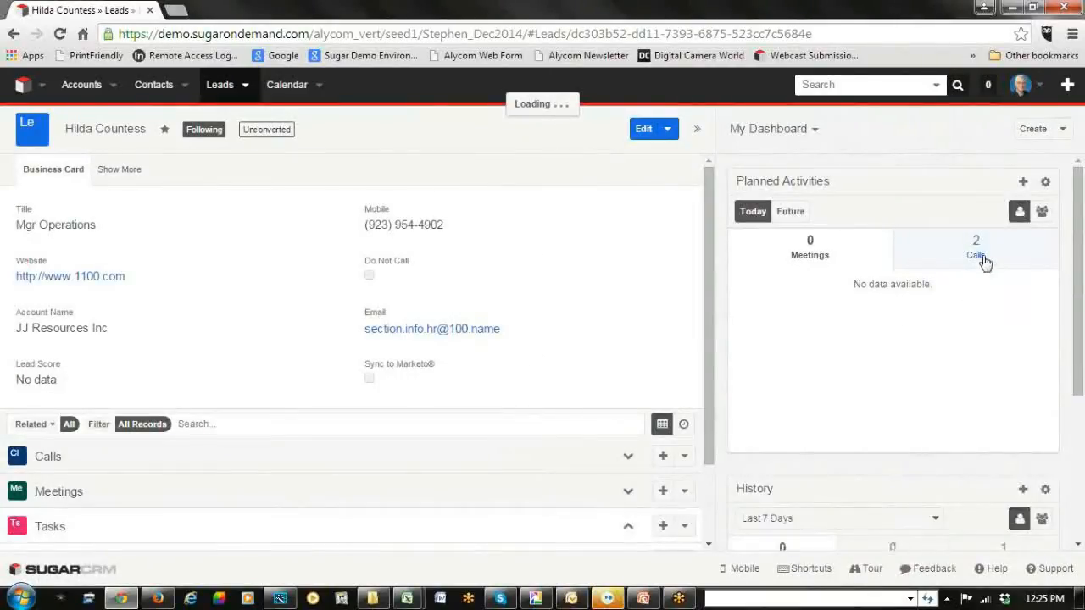
Review the lead's planned calls and the related Calls list, and collapse the list back to the related record headings.
{"action": "left_click", "coordinate": [978, 256]}
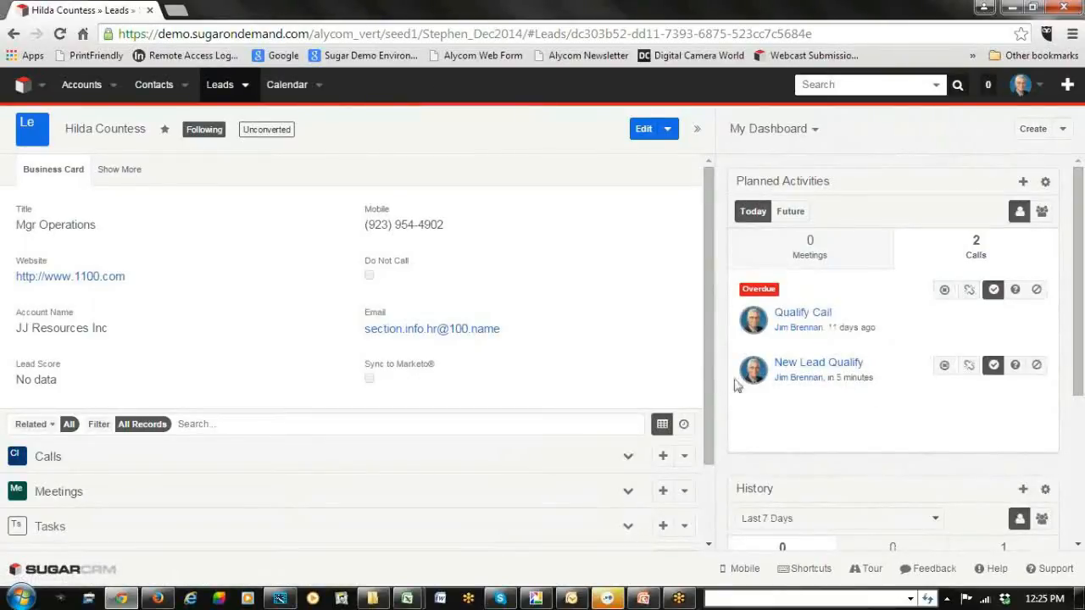
{"action": "scroll", "coordinate": [214, 312], "scroll_direction": "down", "scroll_amount": 1}
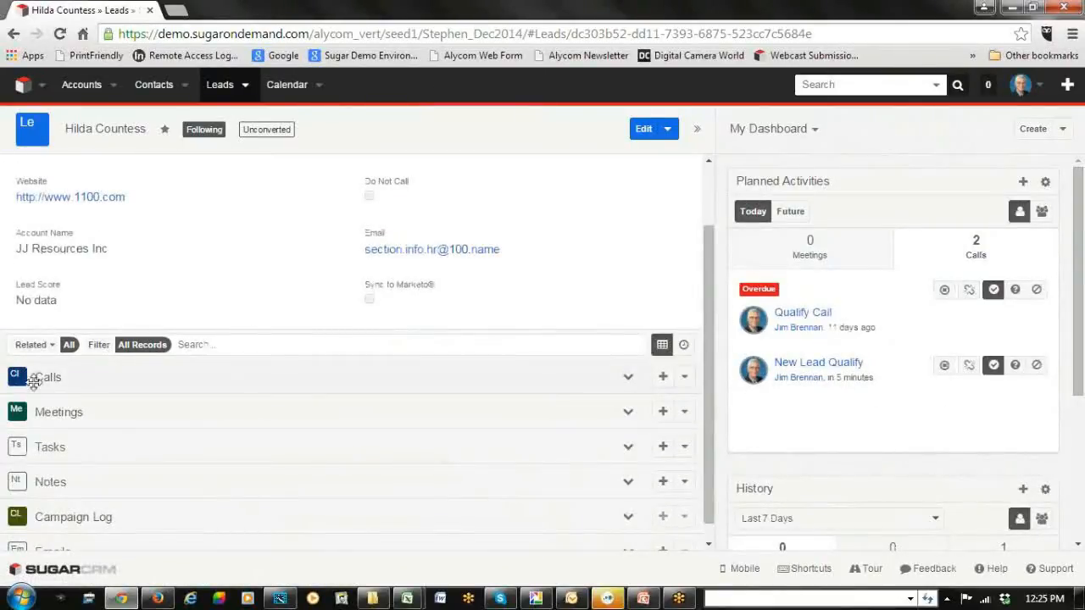
{"action": "left_click", "coordinate": [630, 381]}
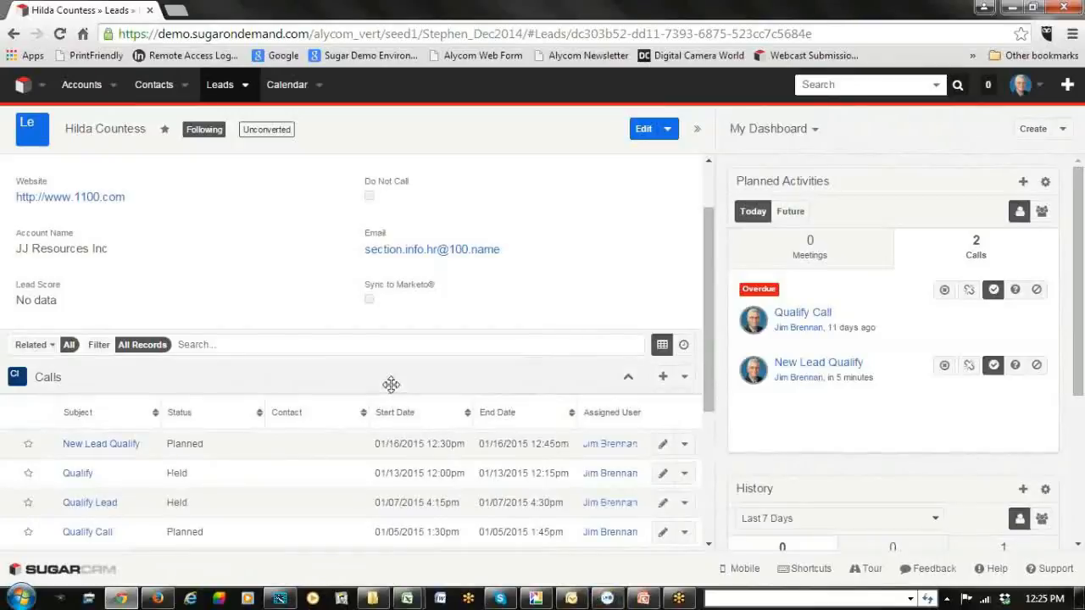
{"action": "scroll", "coordinate": [390, 385], "scroll_direction": "down", "scroll_amount": 1}
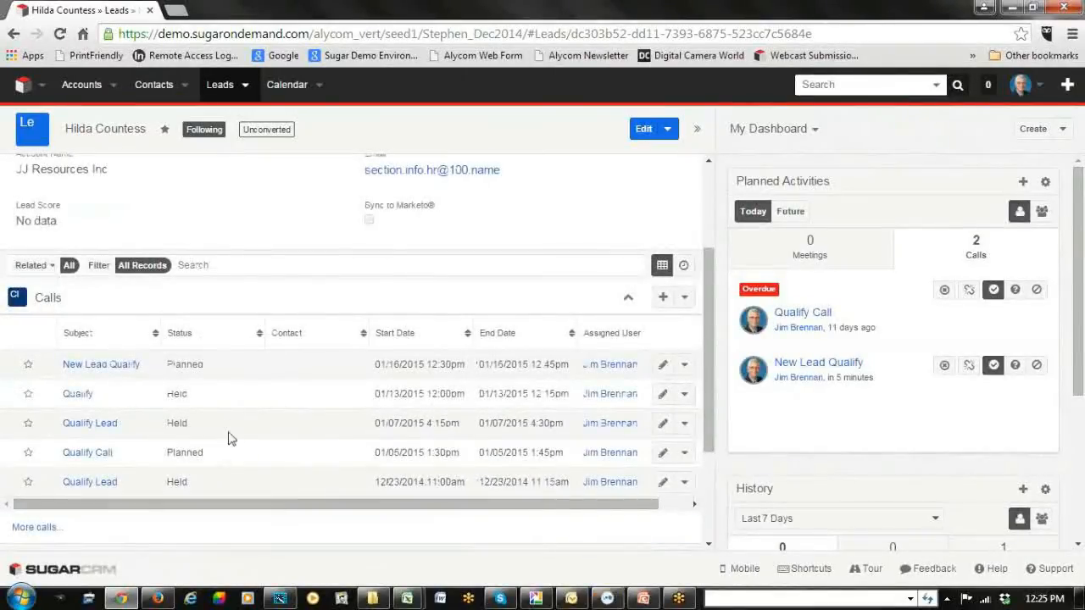
{"action": "scroll", "coordinate": [246, 416], "scroll_direction": "down", "scroll_amount": 2}
{"action": "scroll", "coordinate": [297, 440], "scroll_direction": "up", "scroll_amount": 2}
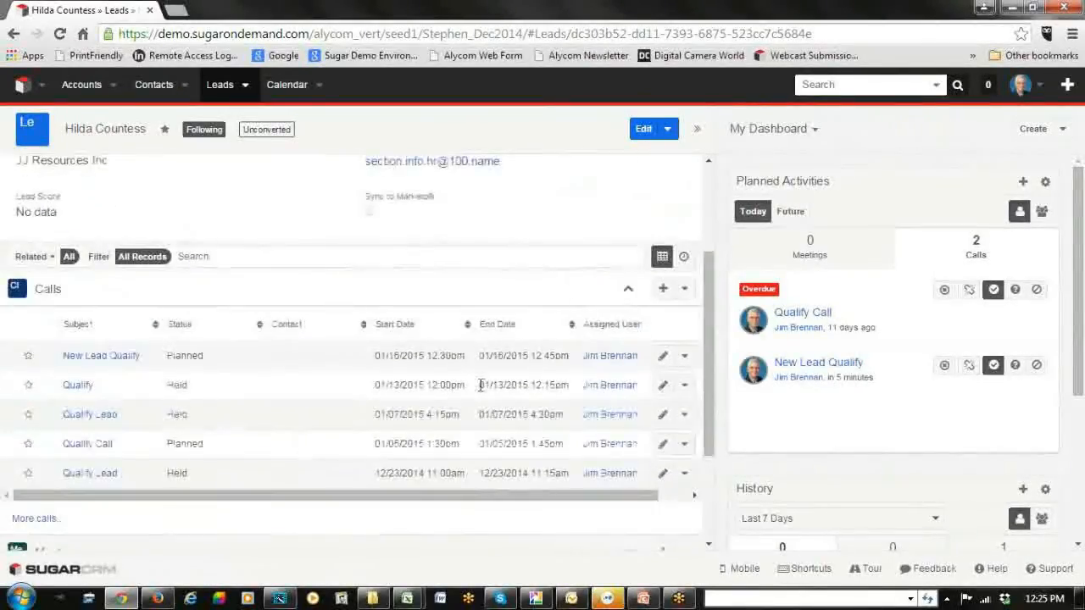
{"action": "left_click", "coordinate": [628, 288]}
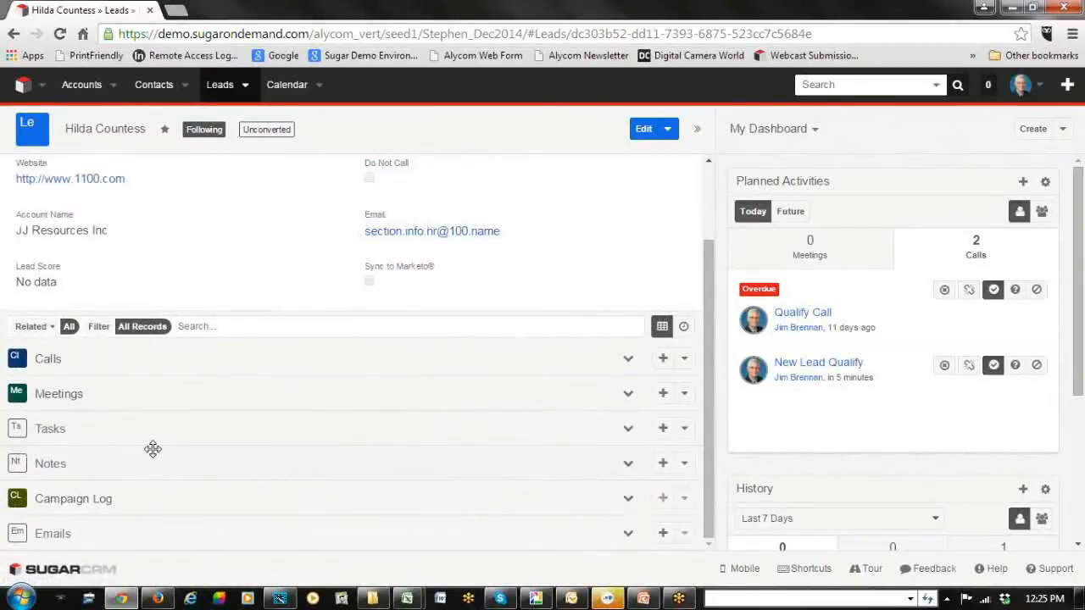
{"action": "scroll", "coordinate": [152, 448], "scroll_direction": "up", "scroll_amount": 1}
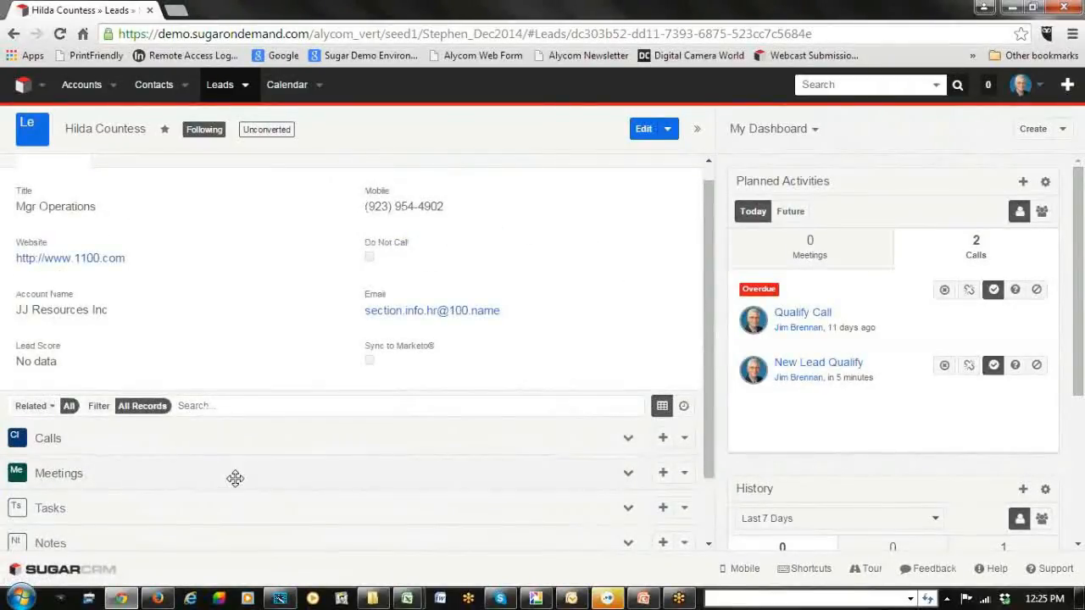
{"action": "scroll", "coordinate": [568, 416], "scroll_direction": "down", "scroll_amount": 1}
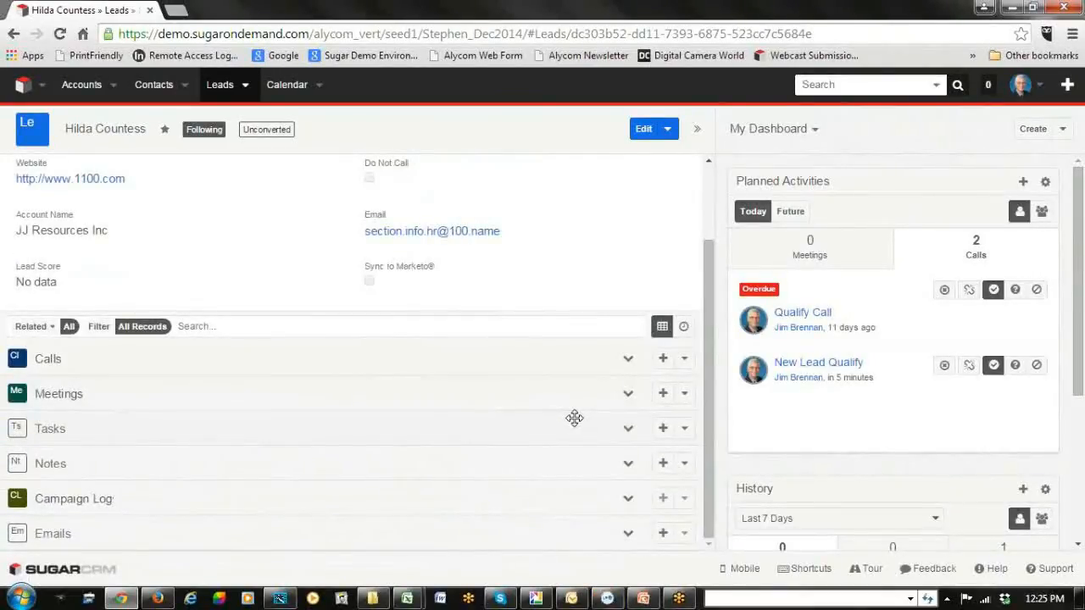
Switch the lead's related records to the activity stream and read through its entries back to the oldest.
{"action": "left_click", "coordinate": [684, 329]}
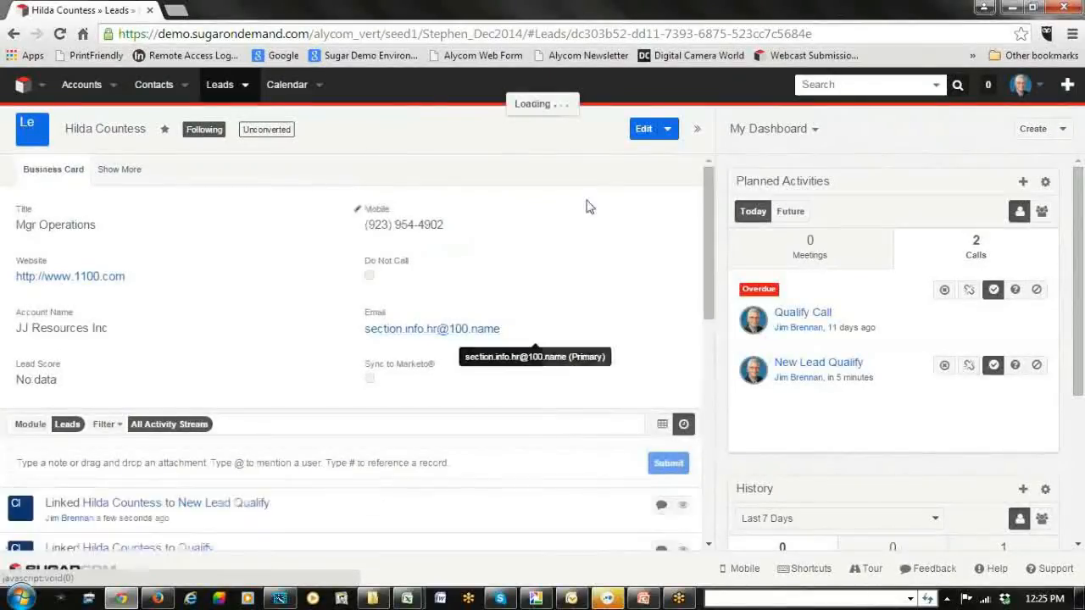
{"action": "scroll", "coordinate": [430, 210], "scroll_direction": "down", "scroll_amount": 5}
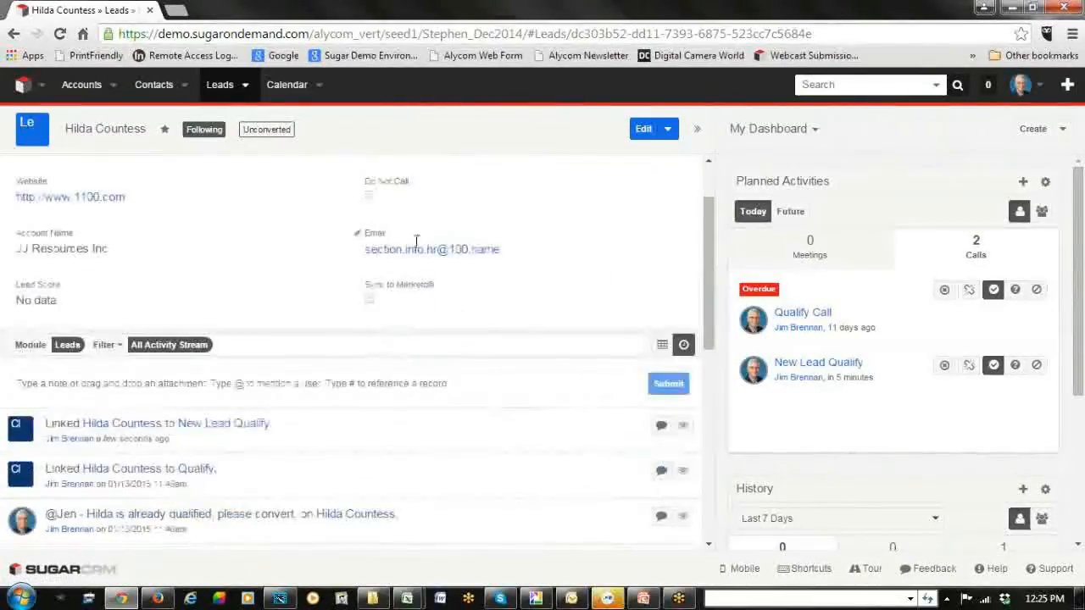
{"action": "scroll", "coordinate": [329, 331], "scroll_direction": "down", "scroll_amount": 5}
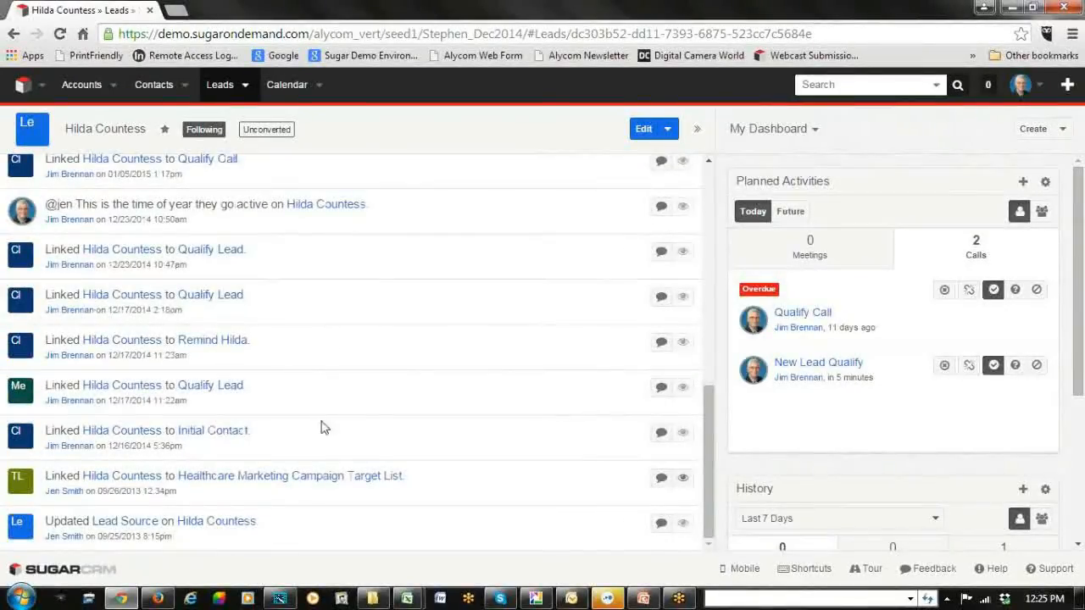
{"action": "scroll", "coordinate": [327, 462], "scroll_direction": "up", "scroll_amount": 10}
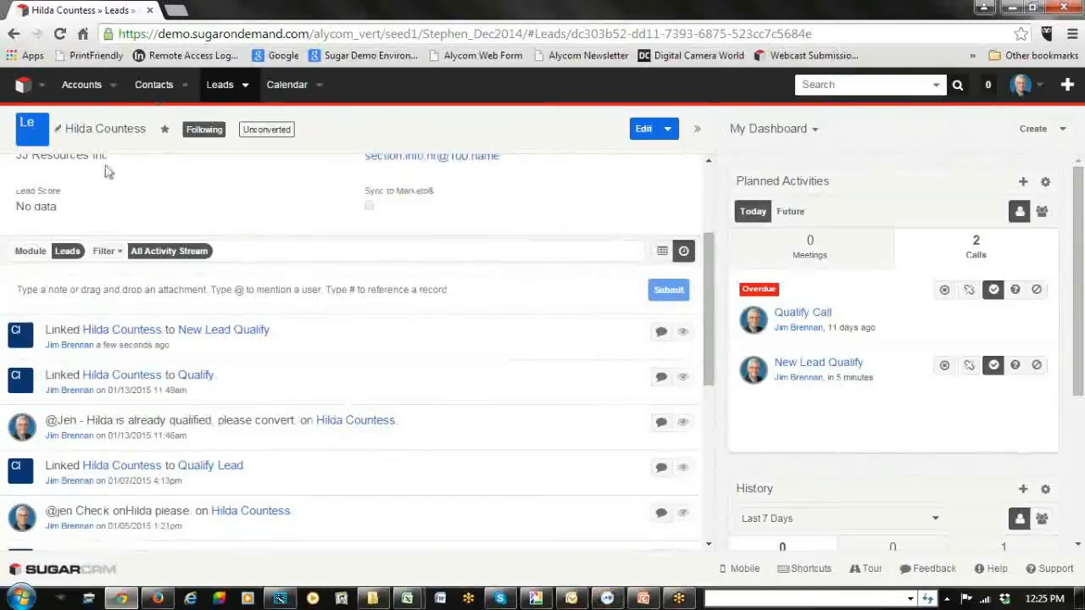
Post an activity stream note on the lead that mentions a colleague and reads "I need you to update this record.".
{"action": "left_click", "coordinate": [46, 286]}
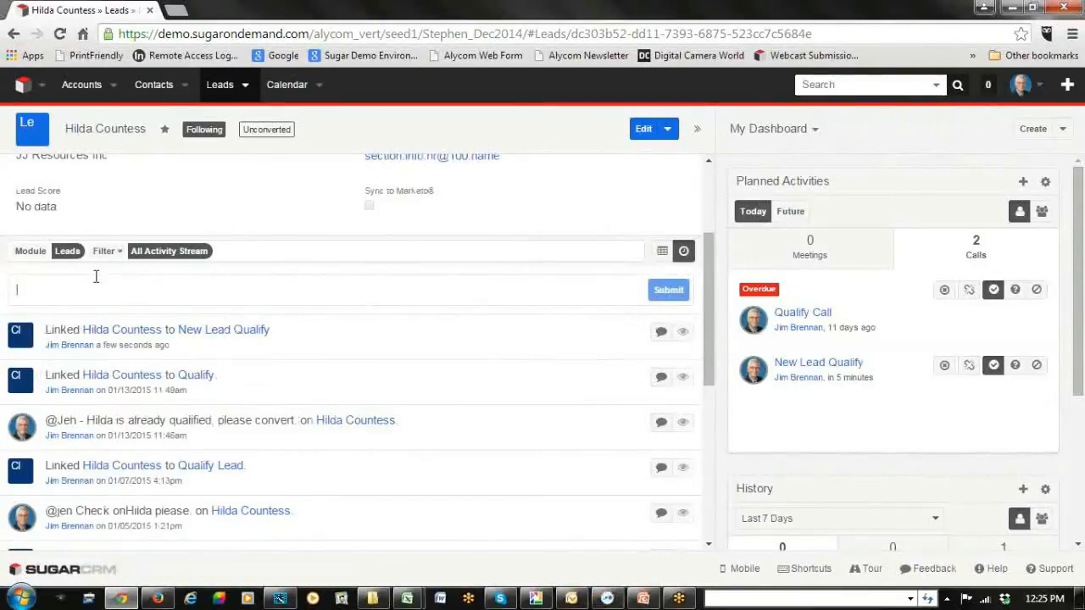
{"action": "type", "text": "@Jen I need y"}
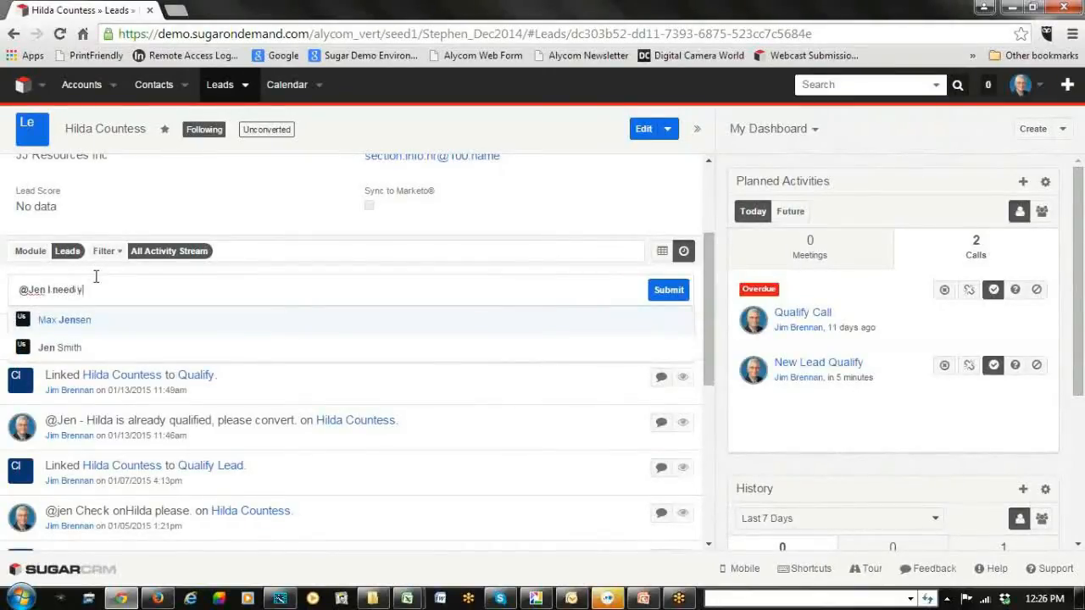
{"action": "type", "text": "ou to update this record"}
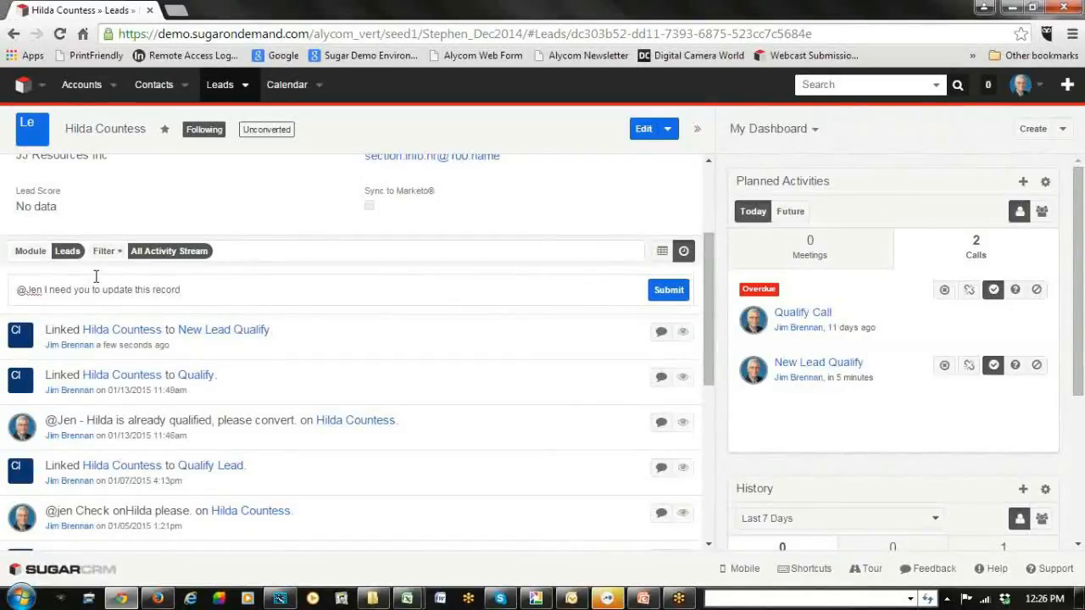
{"action": "type", "text": "."}
{"action": "left_click", "coordinate": [657, 291]}
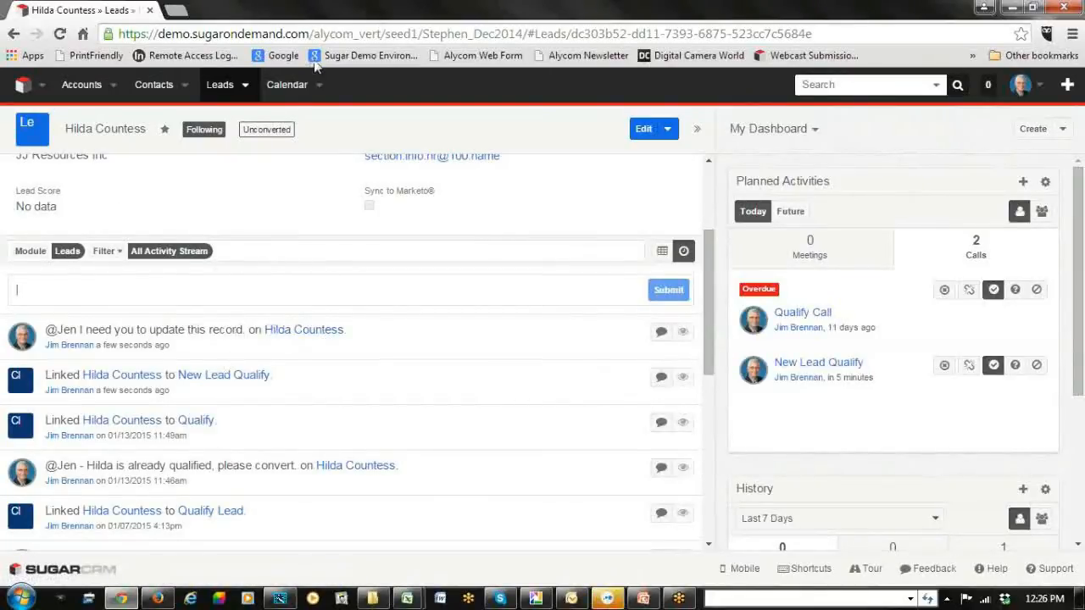
In the calendar, set the New Lead Qualify call to Outbound and Held, add the description Qualified, and save it.
{"action": "left_click", "coordinate": [289, 85]}
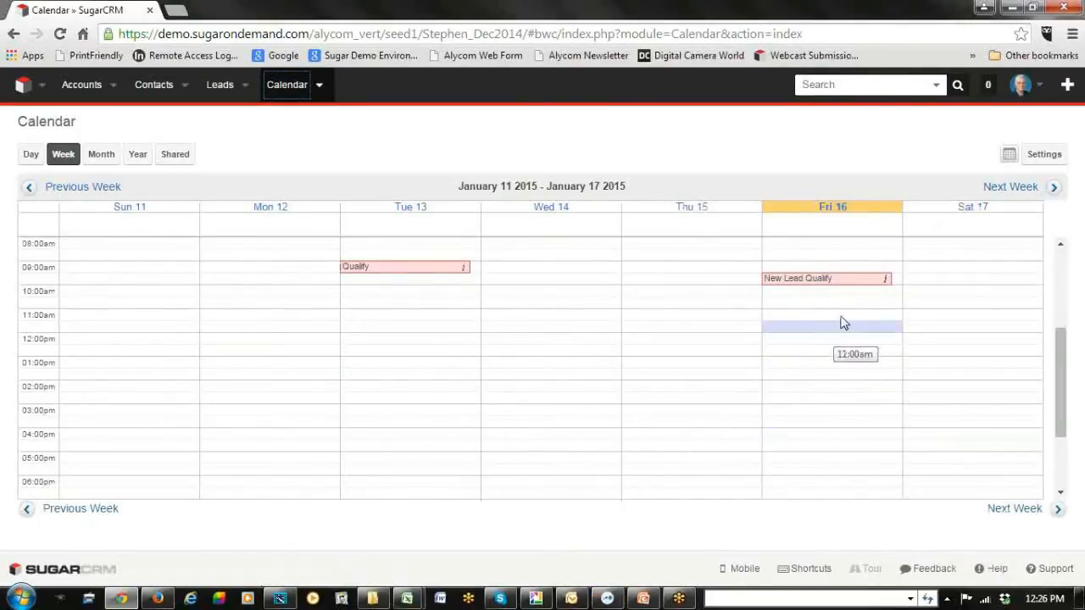
{"action": "left_click", "coordinate": [846, 287]}
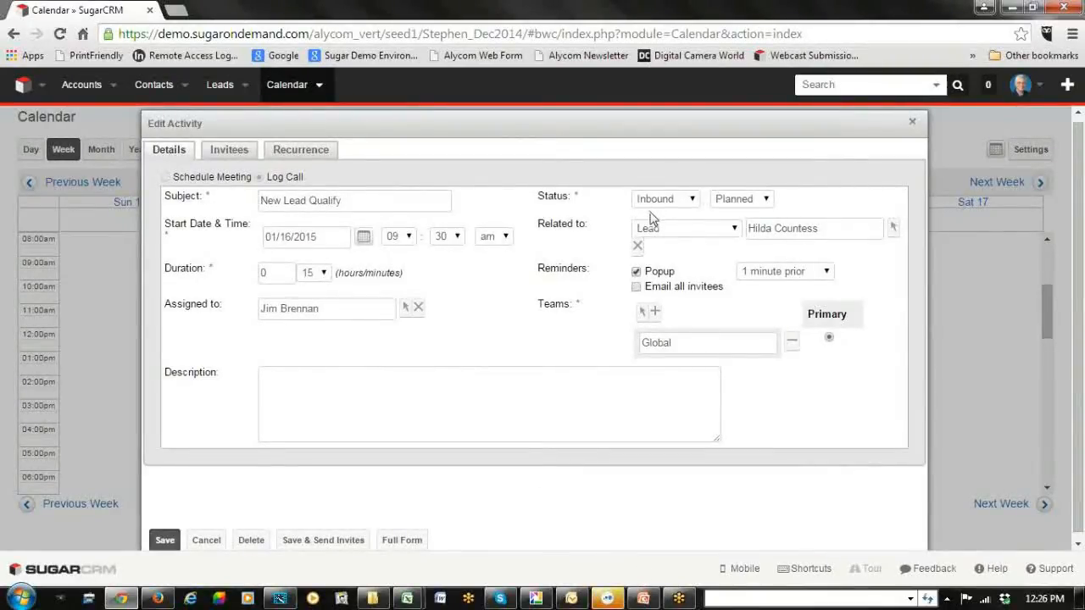
{"action": "left_click", "coordinate": [694, 199]}
{"action": "left_click", "coordinate": [670, 226]}
{"action": "left_click", "coordinate": [767, 201]}
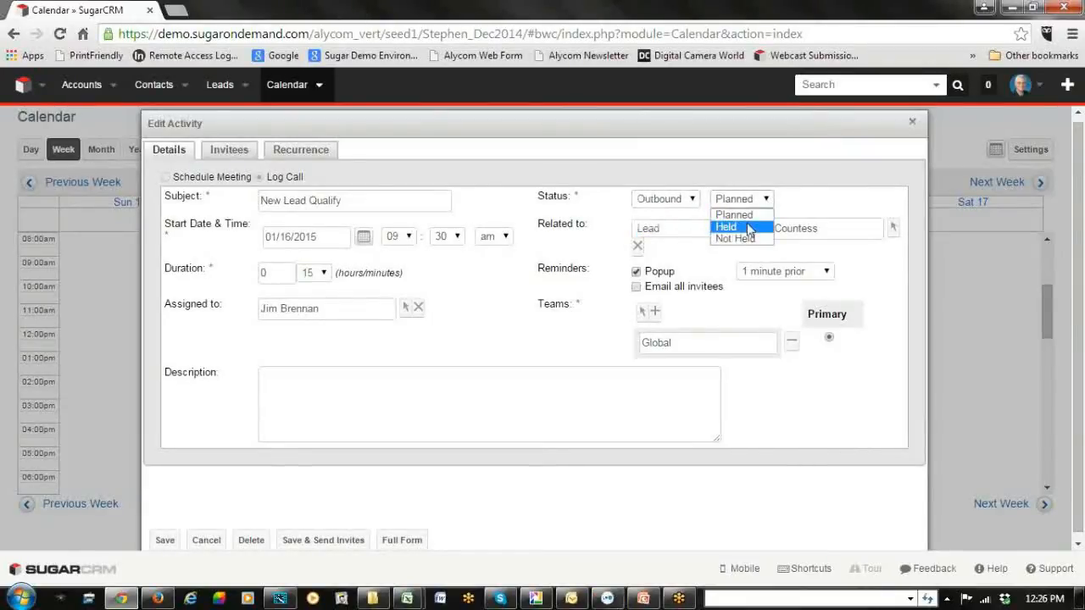
{"action": "left_click", "coordinate": [749, 227]}
{"action": "left_click", "coordinate": [281, 381]}
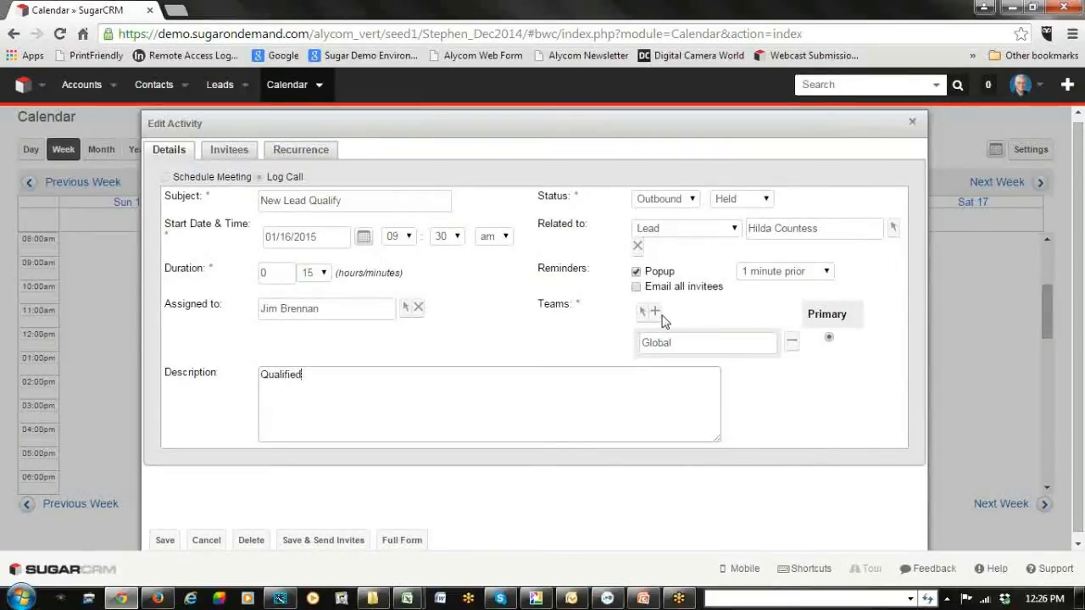
{"action": "left_click", "coordinate": [164, 540]}
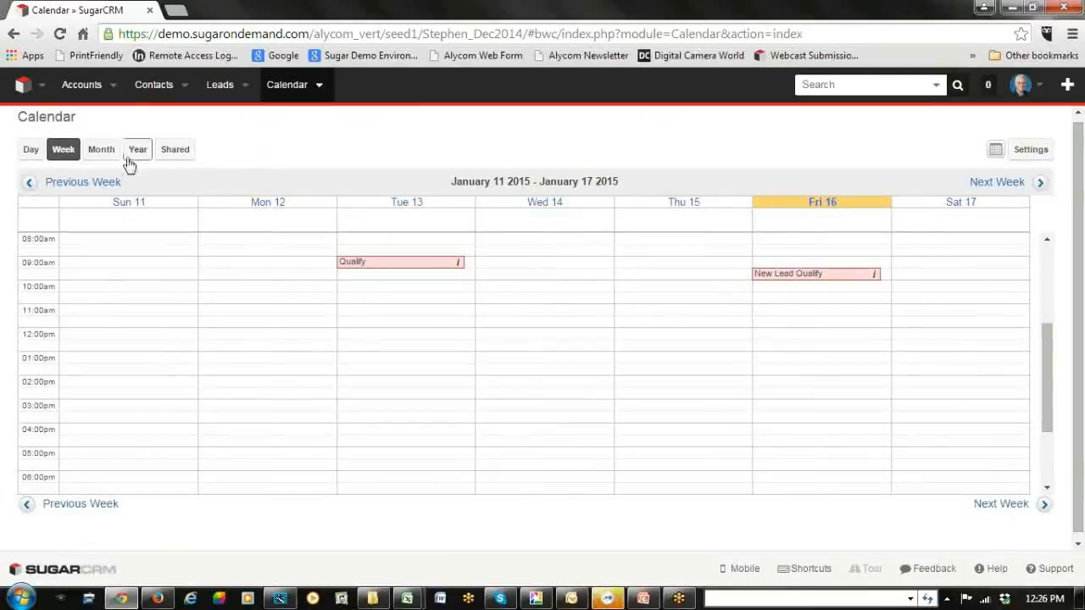
Return to the recently viewed lead and check its planned calls and the calls in its History for the last 7 days.
{"action": "left_click", "coordinate": [246, 85]}
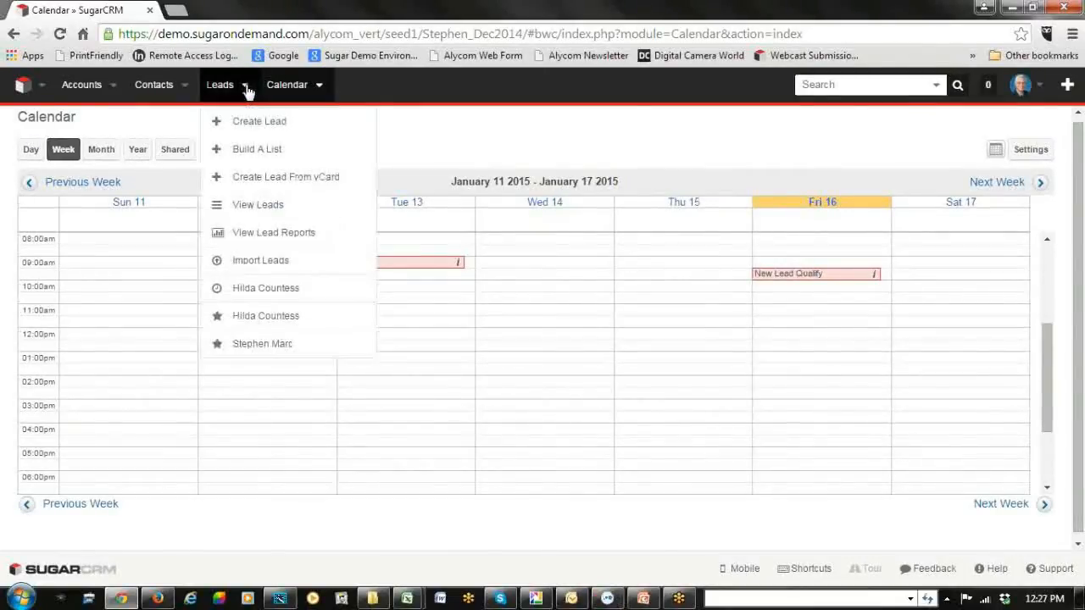
{"action": "left_click", "coordinate": [245, 291]}
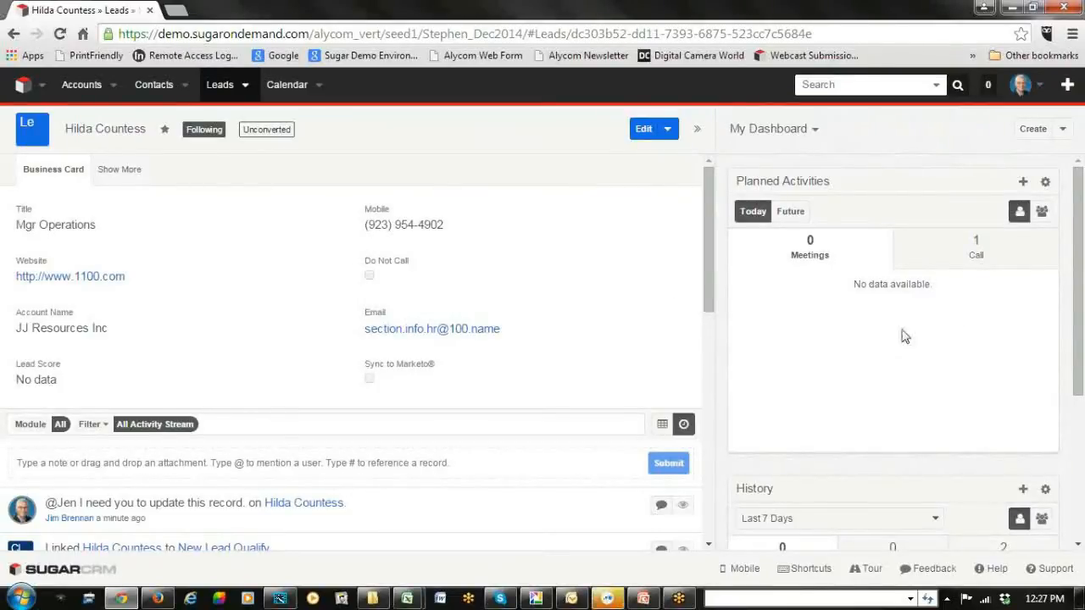
{"action": "left_click", "coordinate": [990, 273]}
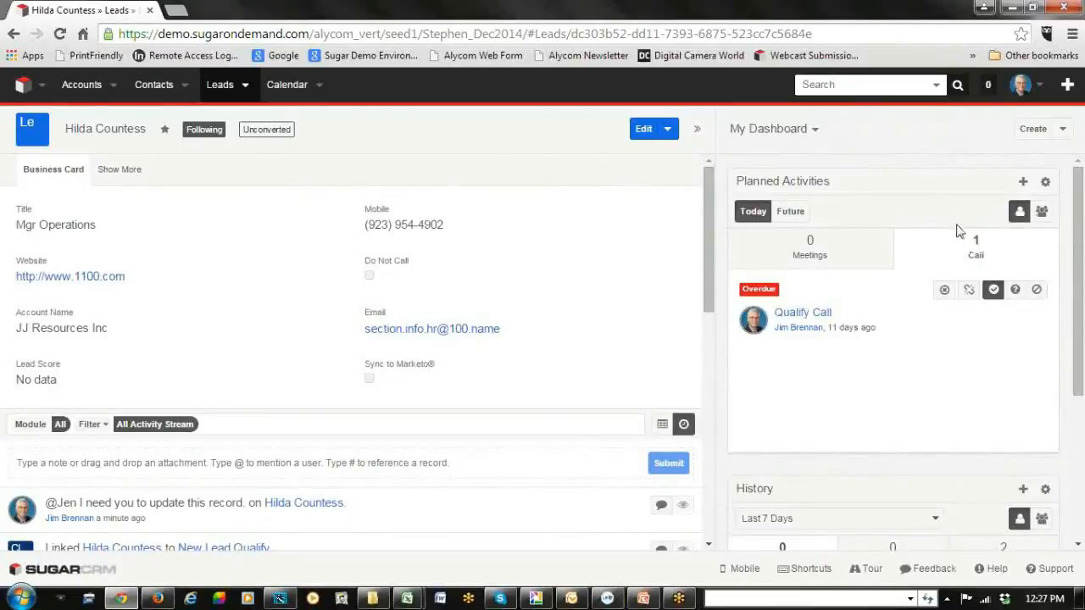
{"action": "scroll", "coordinate": [956, 237], "scroll_direction": "down", "scroll_amount": 3}
{"action": "left_click", "coordinate": [1005, 323]}
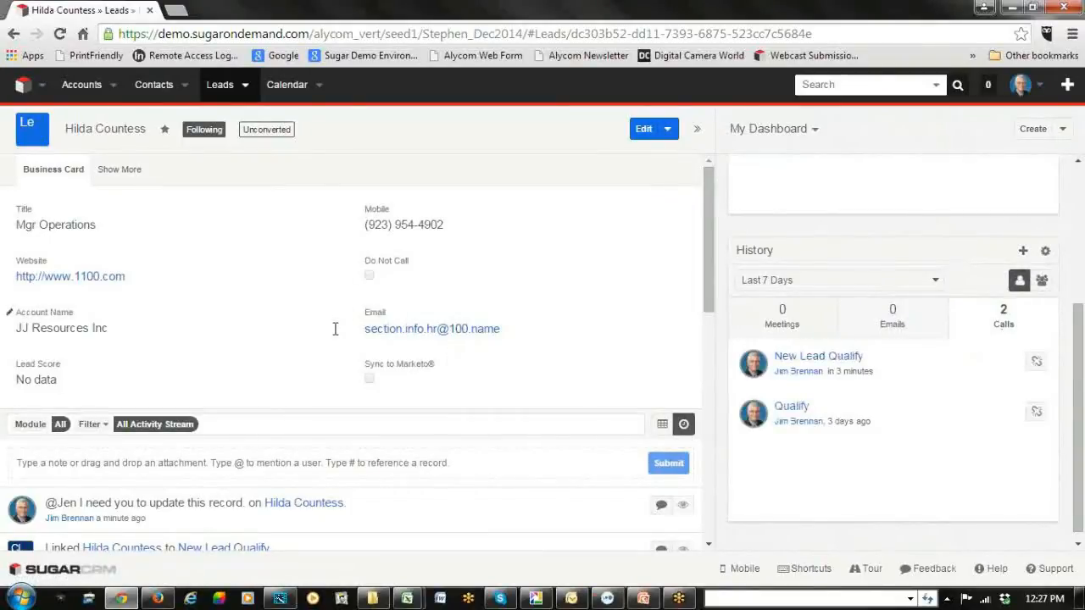
Switch the lead from the activity stream to its related records, review the Calls list, and collapse it.
{"action": "scroll", "coordinate": [339, 351], "scroll_direction": "down", "scroll_amount": 2}
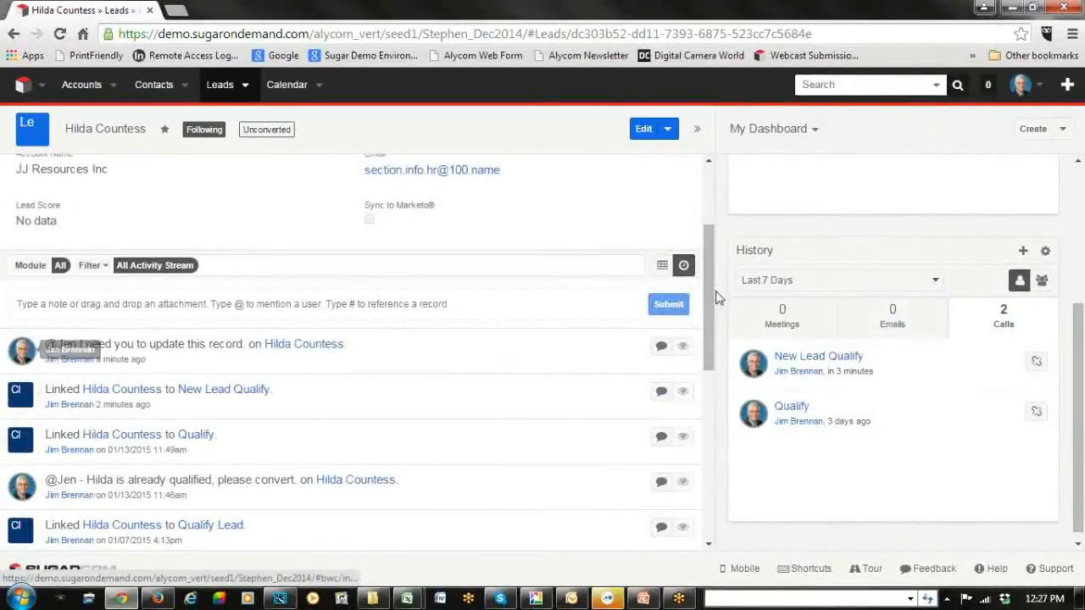
{"action": "left_click", "coordinate": [660, 267]}
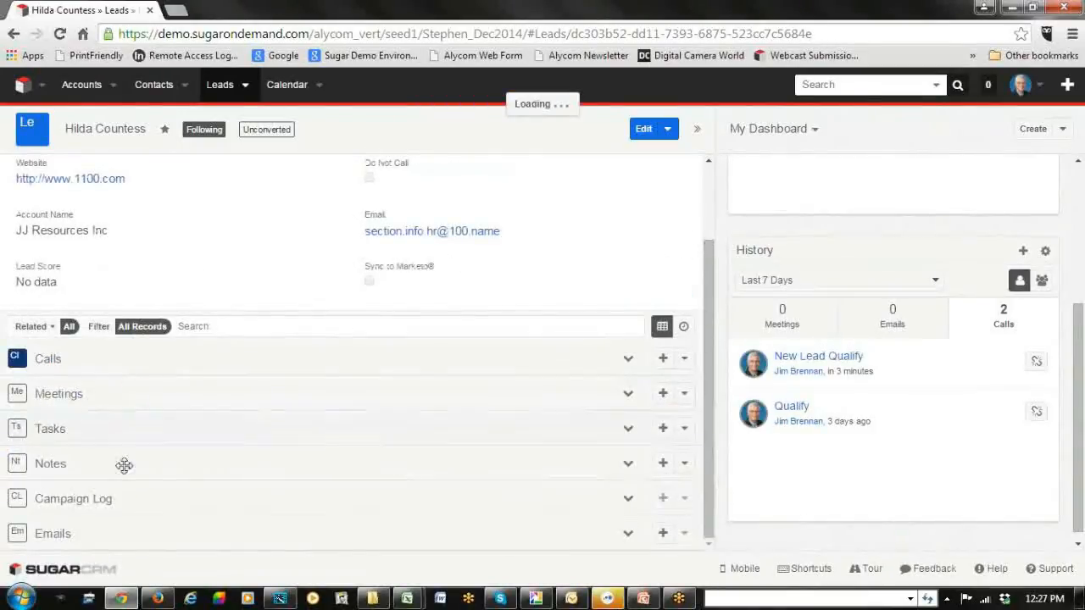
{"action": "left_click", "coordinate": [629, 363]}
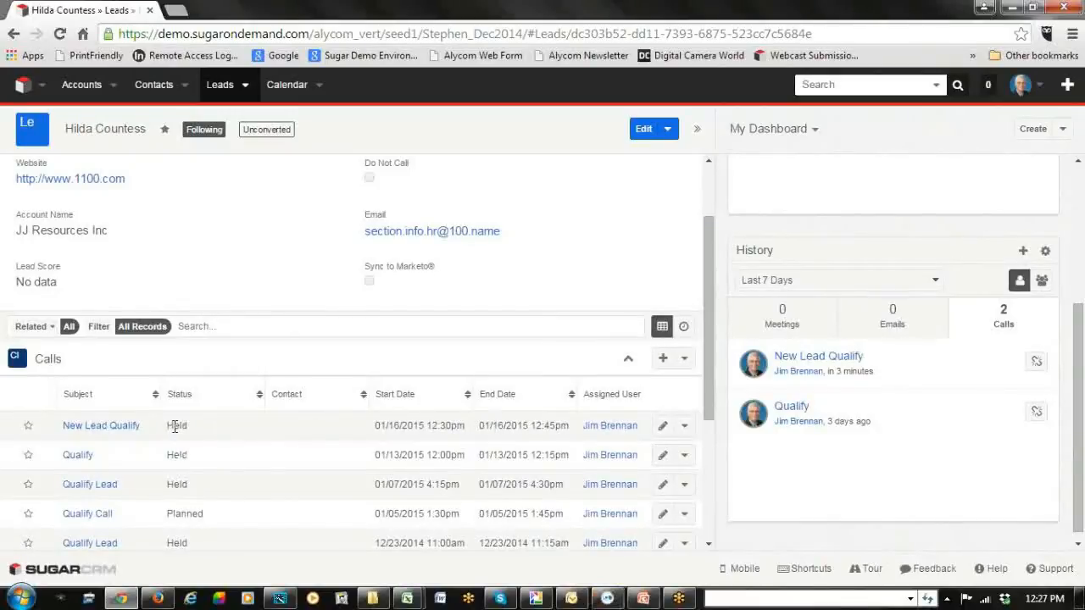
{"action": "left_click", "coordinate": [630, 363]}
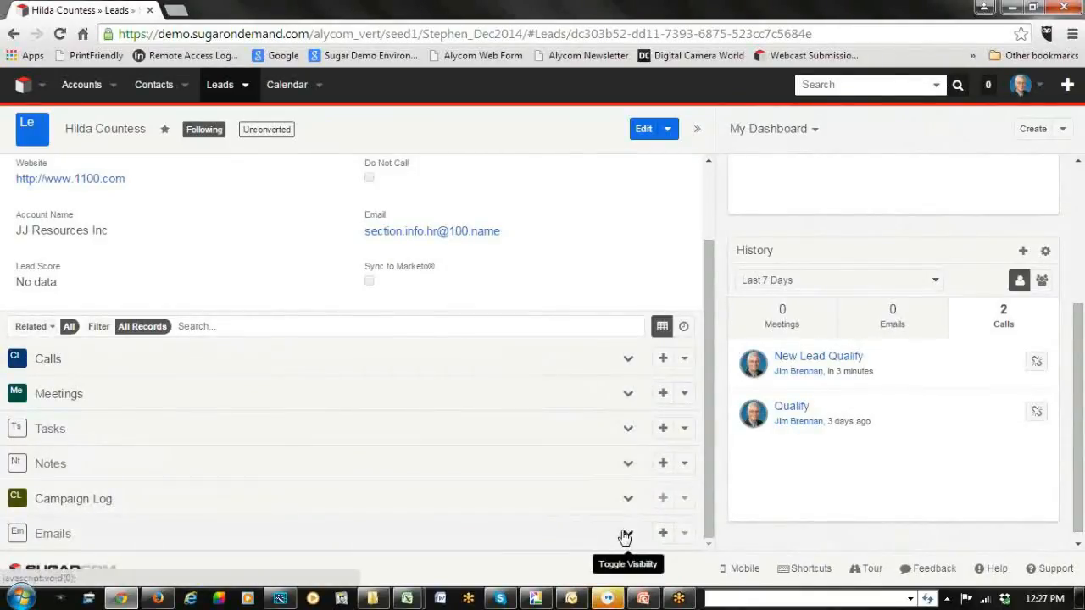
{"action": "scroll", "coordinate": [966, 360], "scroll_direction": "up", "scroll_amount": 3}
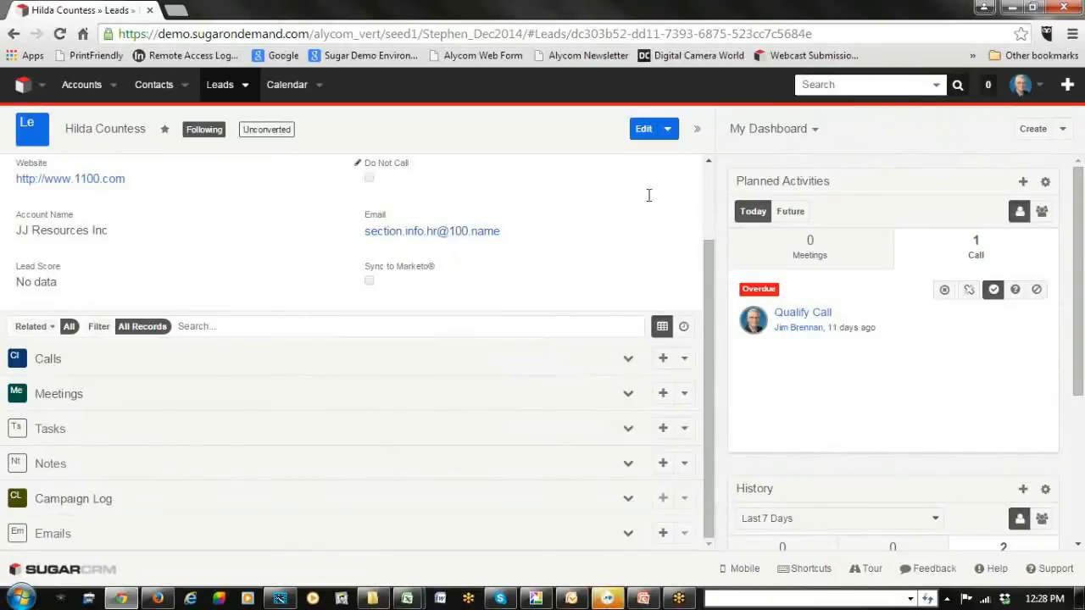
{"action": "left_click", "coordinate": [668, 130]}
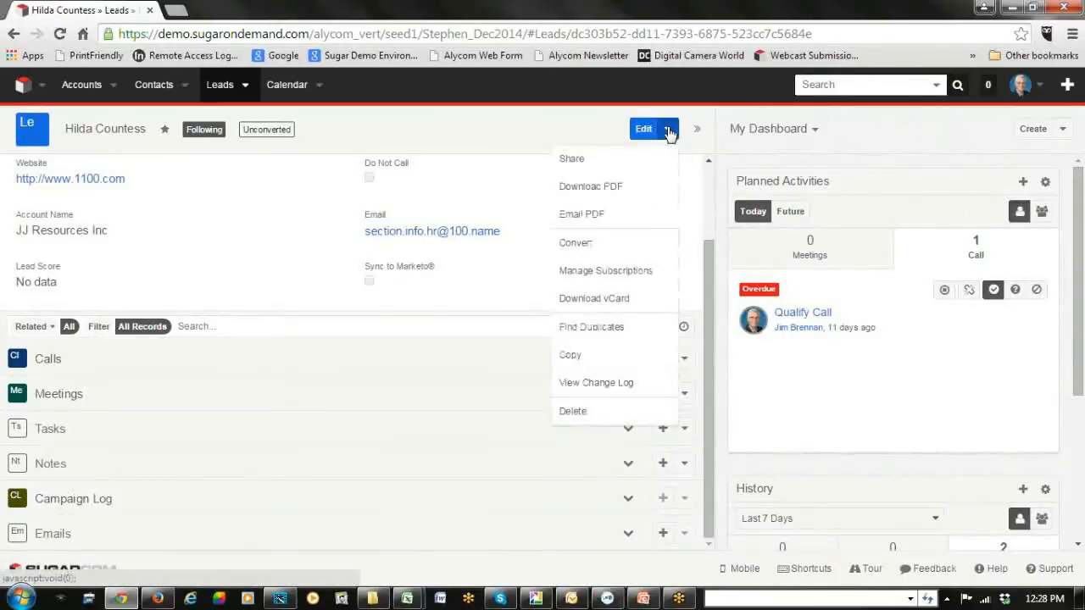
{"action": "left_click", "coordinate": [582, 244]}
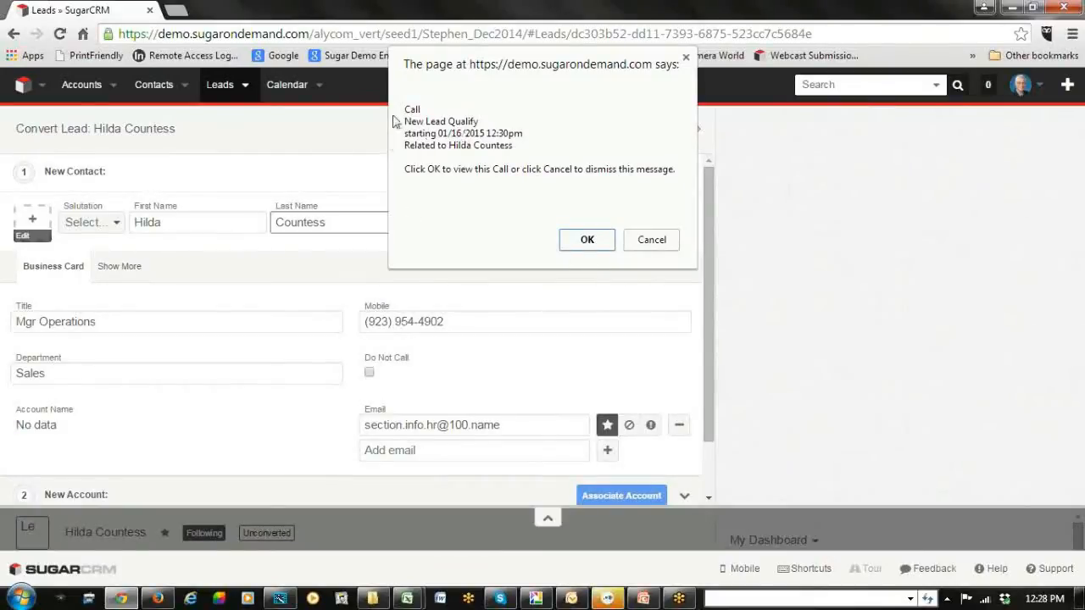
{"action": "left_click", "coordinate": [587, 241]}
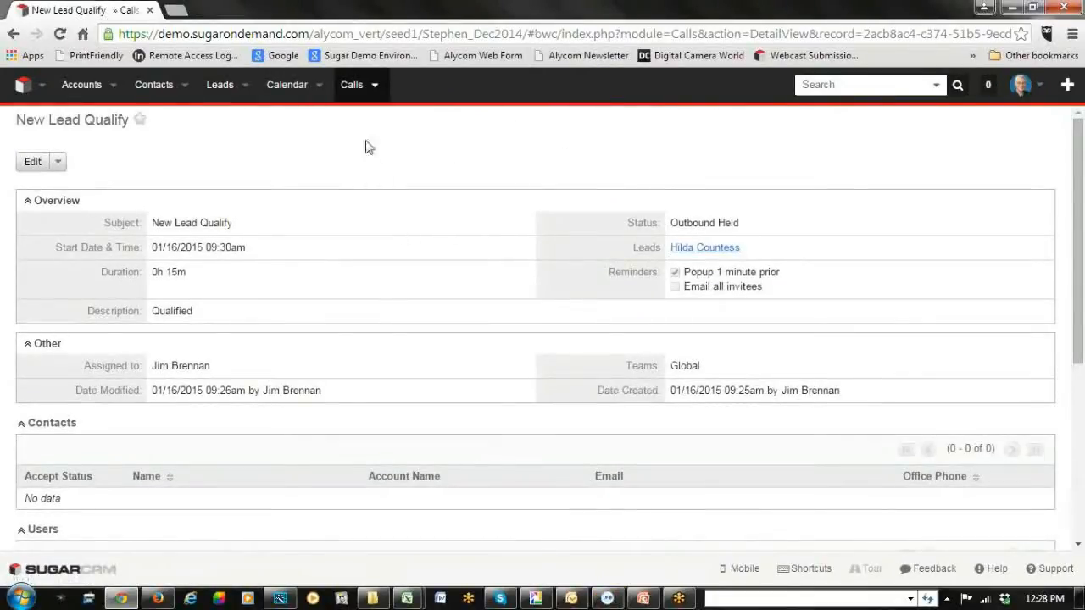
{"action": "left_click", "coordinate": [14, 34]}
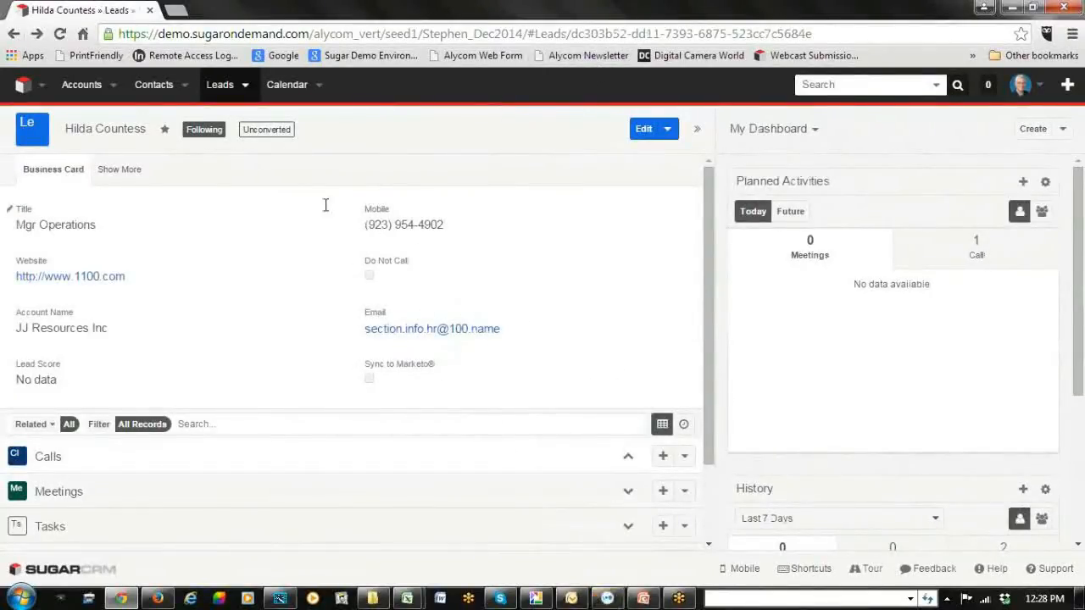
Start converting the lead, associating its new contact and the new account JJ Resources Inc.
{"action": "left_click", "coordinate": [667, 129]}
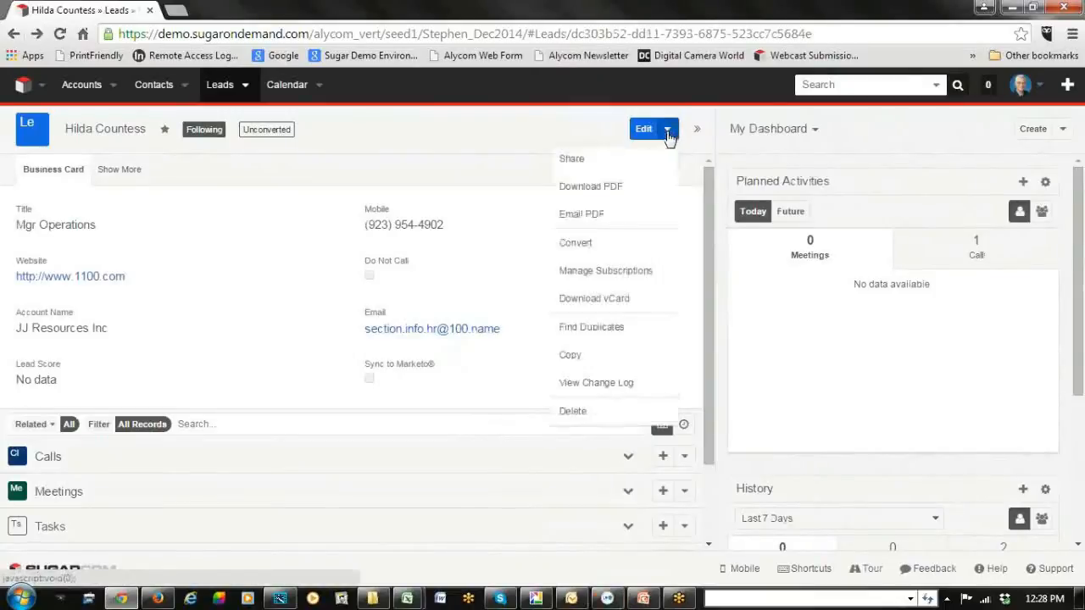
{"action": "left_click", "coordinate": [576, 244]}
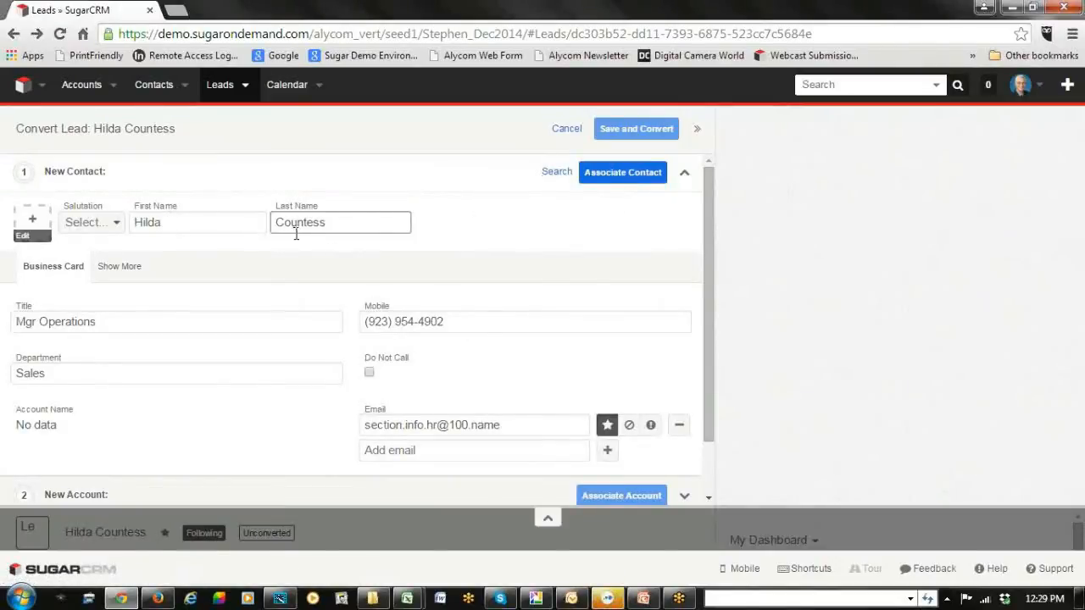
{"action": "left_click", "coordinate": [628, 175]}
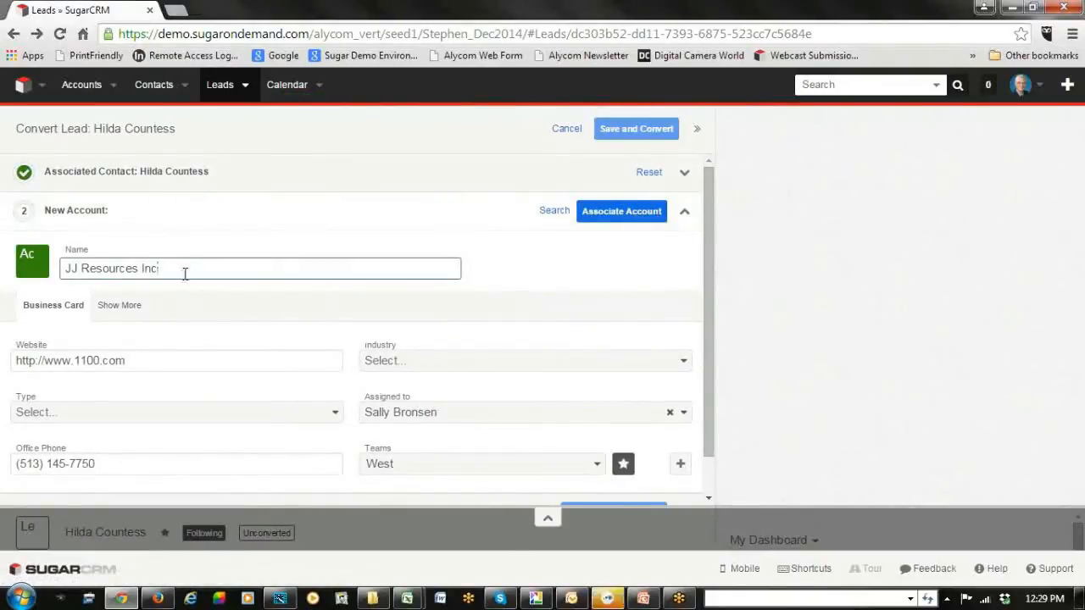
{"action": "left_click_drag", "start_coordinate": [185, 270], "coordinate": [72, 276]}
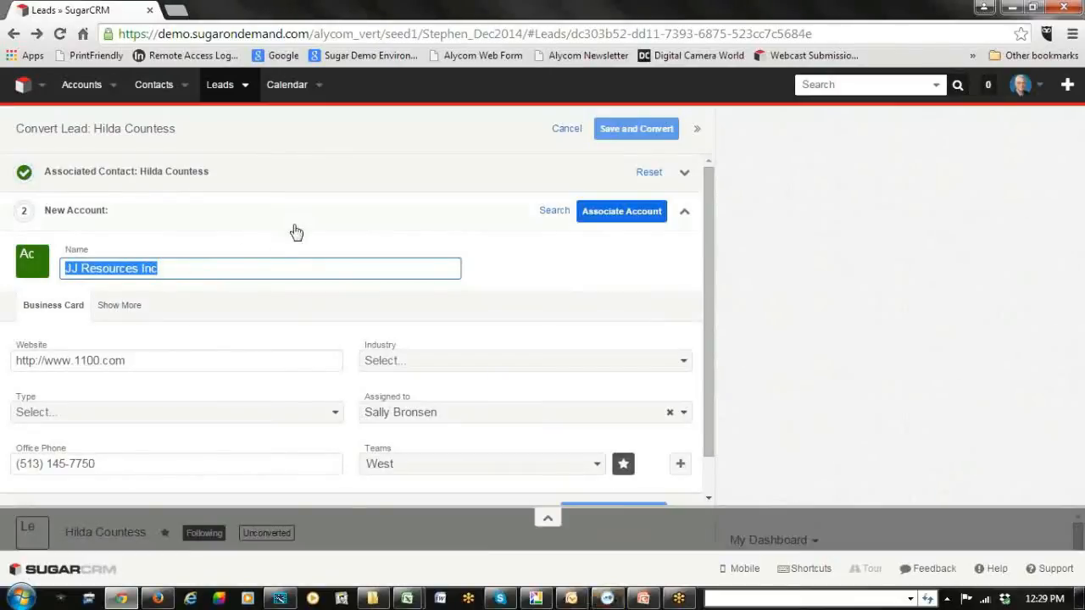
{"action": "left_click", "coordinate": [587, 270]}
{"action": "left_click", "coordinate": [649, 216]}
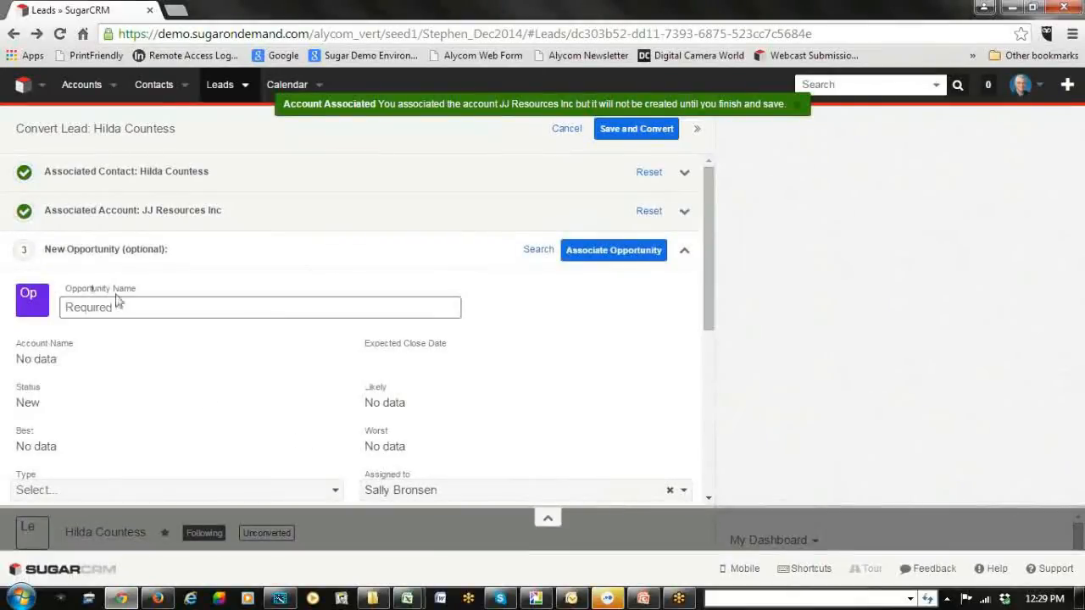
Name the optional opportunity New Opportunity and associate it with the lead conversion.
{"action": "left_click", "coordinate": [117, 303]}
{"action": "type", "text": "Ne"}
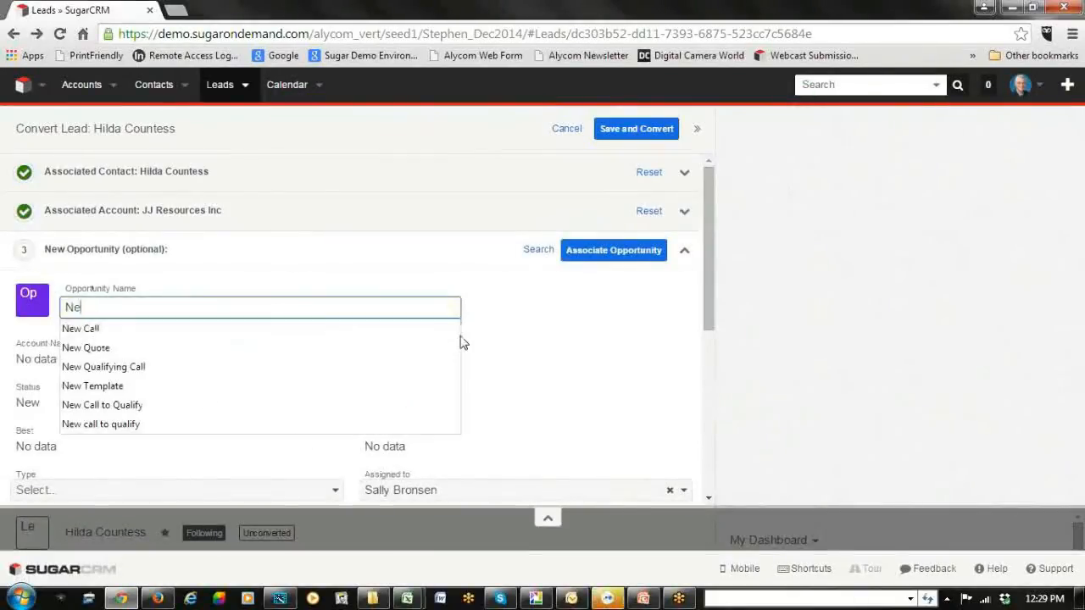
{"action": "type", "text": "w Opportuni"}
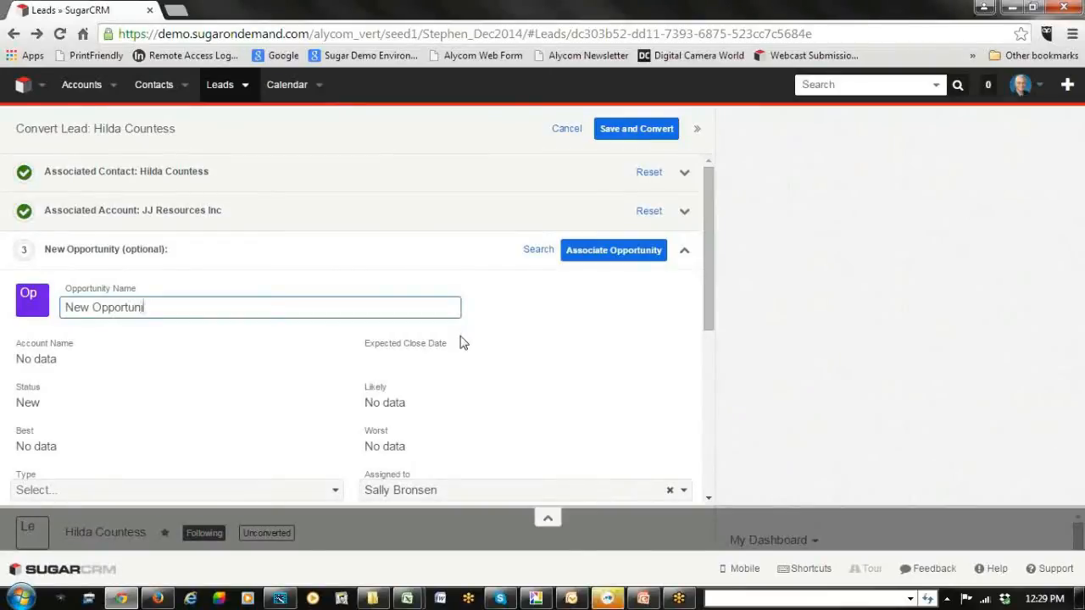
{"action": "left_click", "coordinate": [584, 252]}
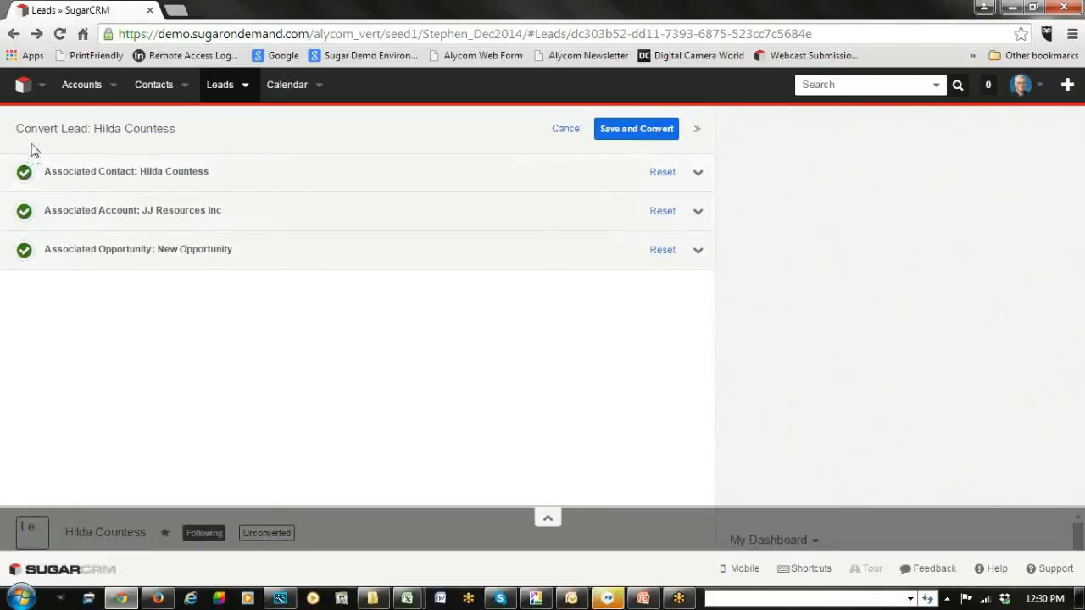
Leave the lead conversion unsaved, open the favorite account Cloud View Systems Inc., and look over its related records, including Contacts.
{"action": "left_click", "coordinate": [113, 88]}
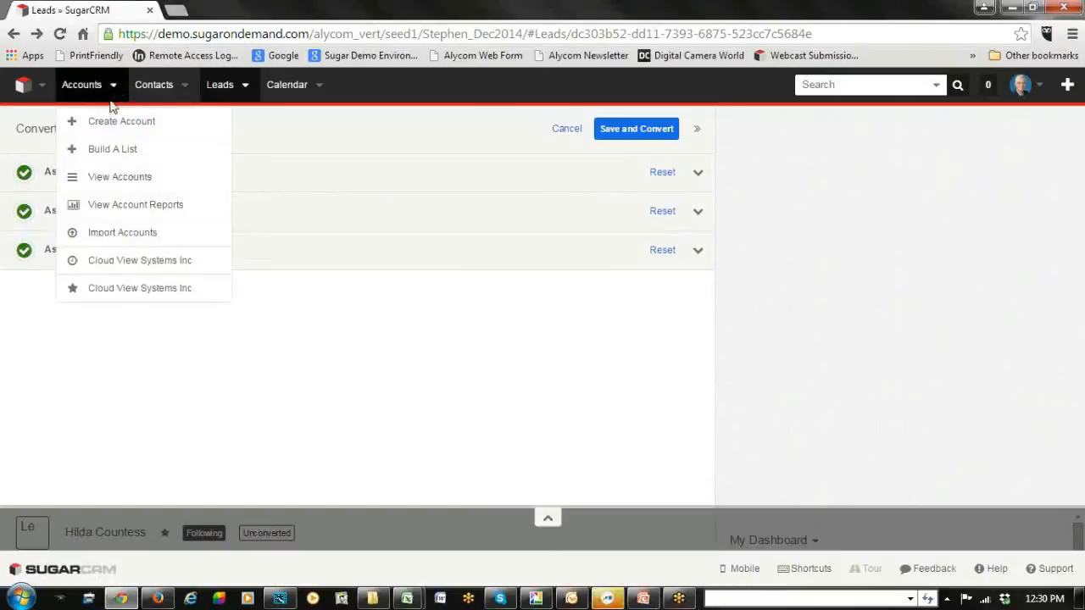
{"action": "left_click", "coordinate": [100, 292]}
{"action": "left_click", "coordinate": [638, 161]}
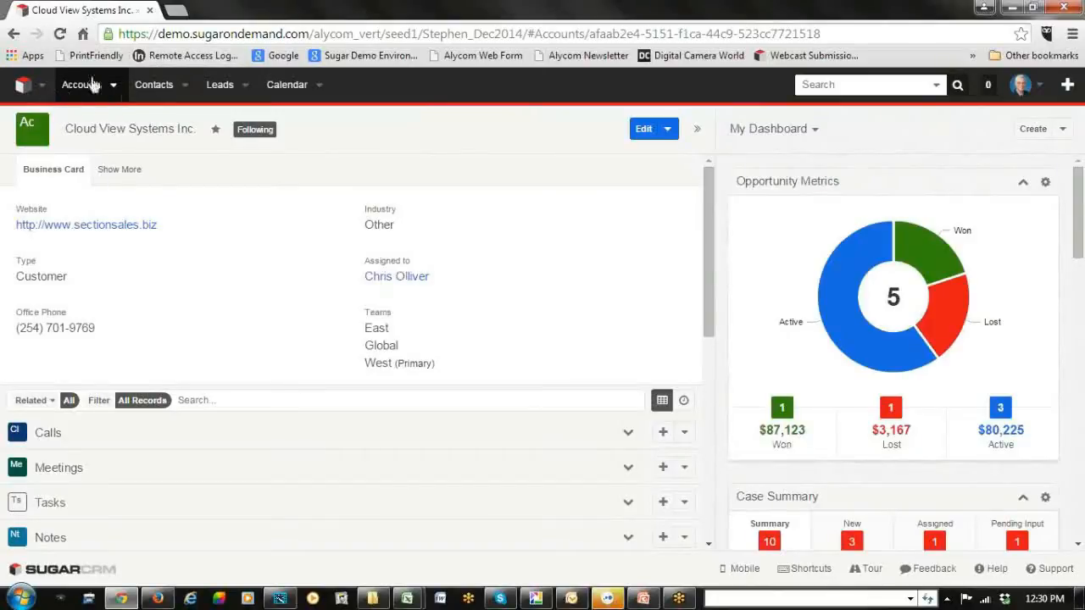
{"action": "scroll", "coordinate": [334, 191], "scroll_direction": "down", "scroll_amount": 4}
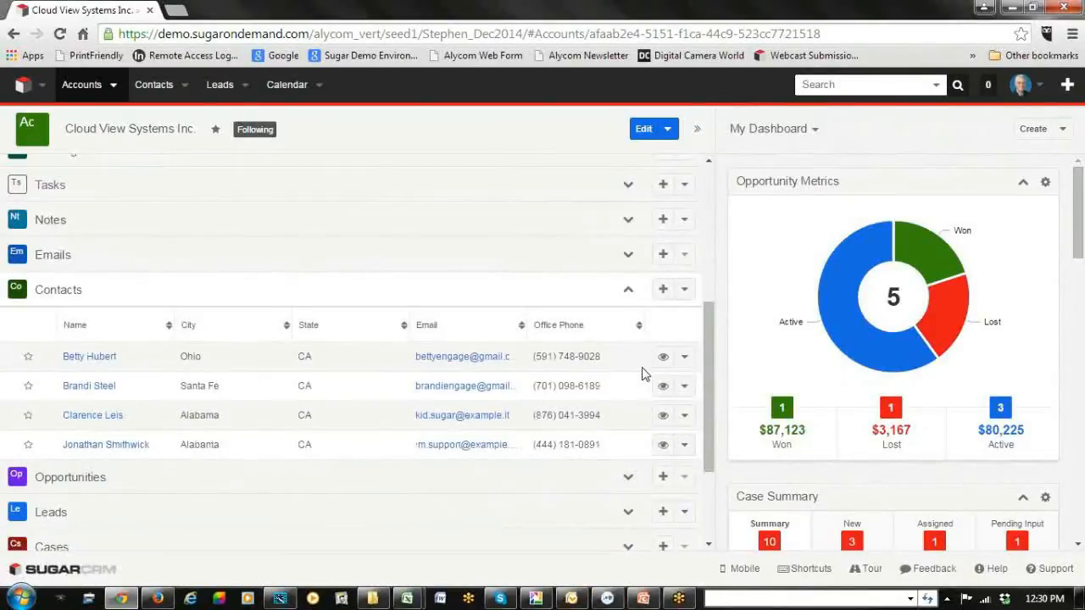
{"action": "scroll", "coordinate": [368, 341], "scroll_direction": "up", "scroll_amount": 5}
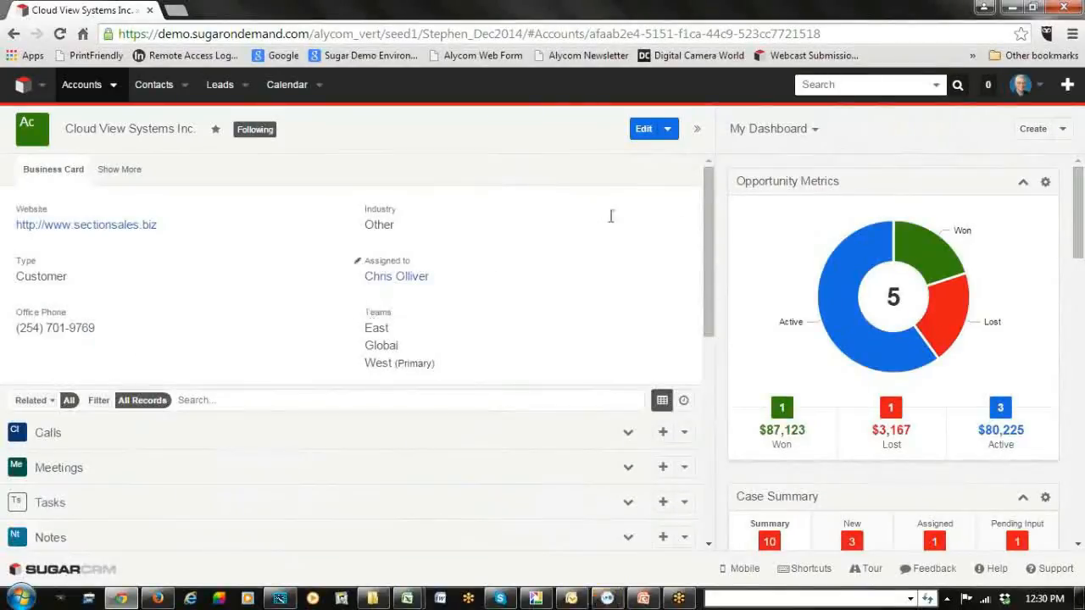
{"action": "left_click_drag", "start_coordinate": [709, 249], "coordinate": [710, 173]}
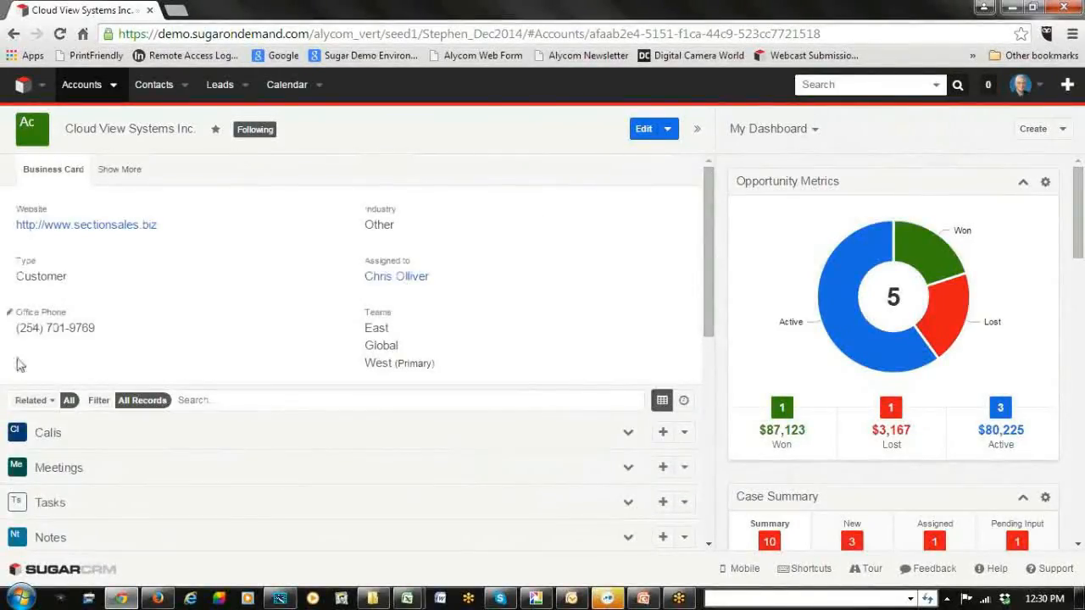
Look over the account's additional details and business card, and survey its related modules with the Contacts list collapsed.
{"action": "left_click", "coordinate": [125, 173]}
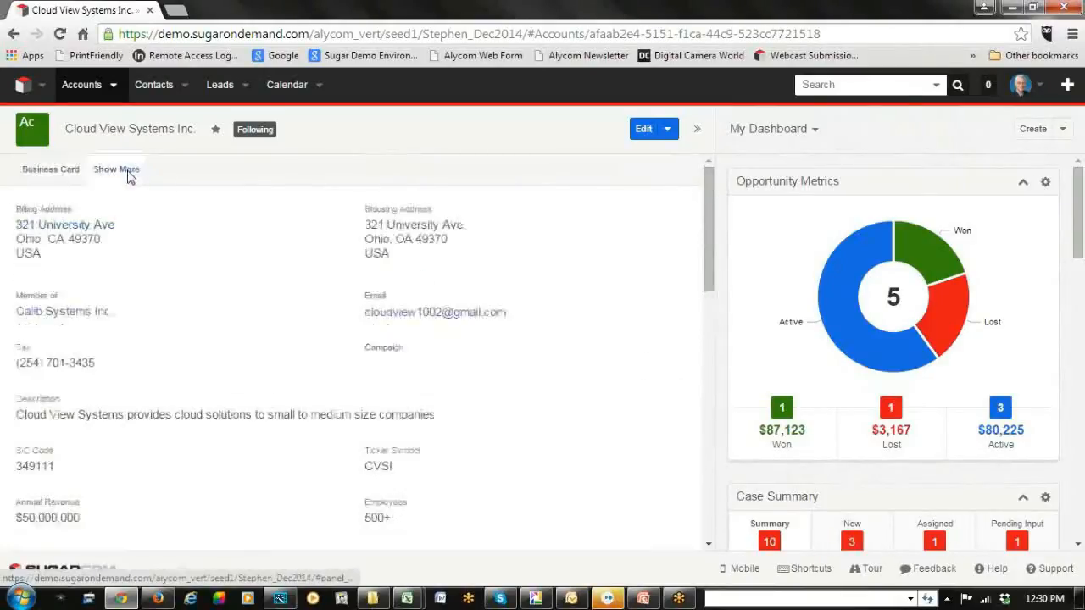
{"action": "left_click", "coordinate": [38, 172]}
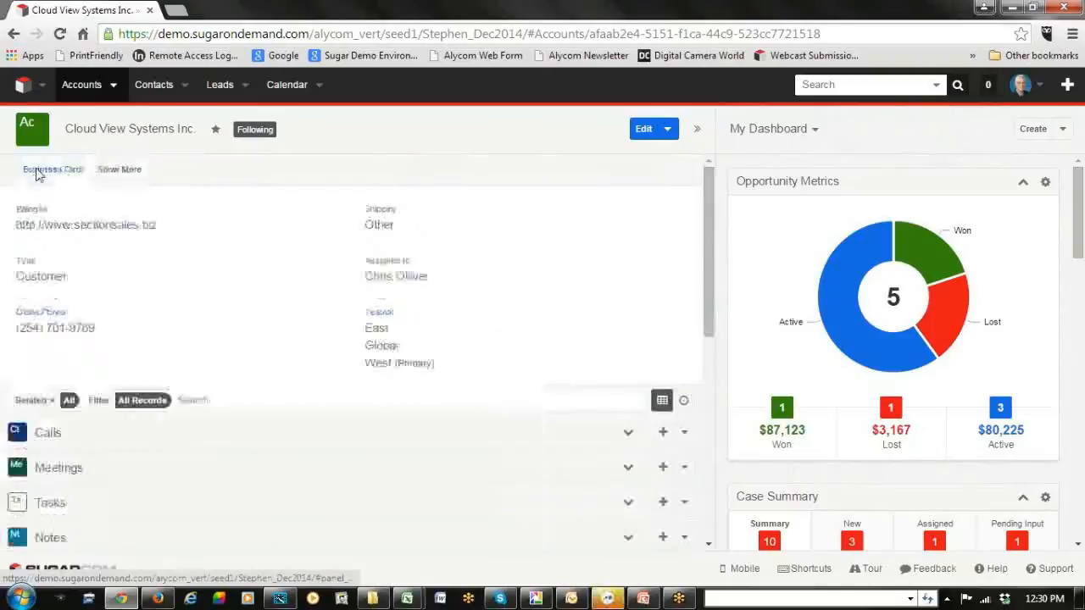
{"action": "scroll", "coordinate": [339, 237], "scroll_direction": "down", "scroll_amount": 2}
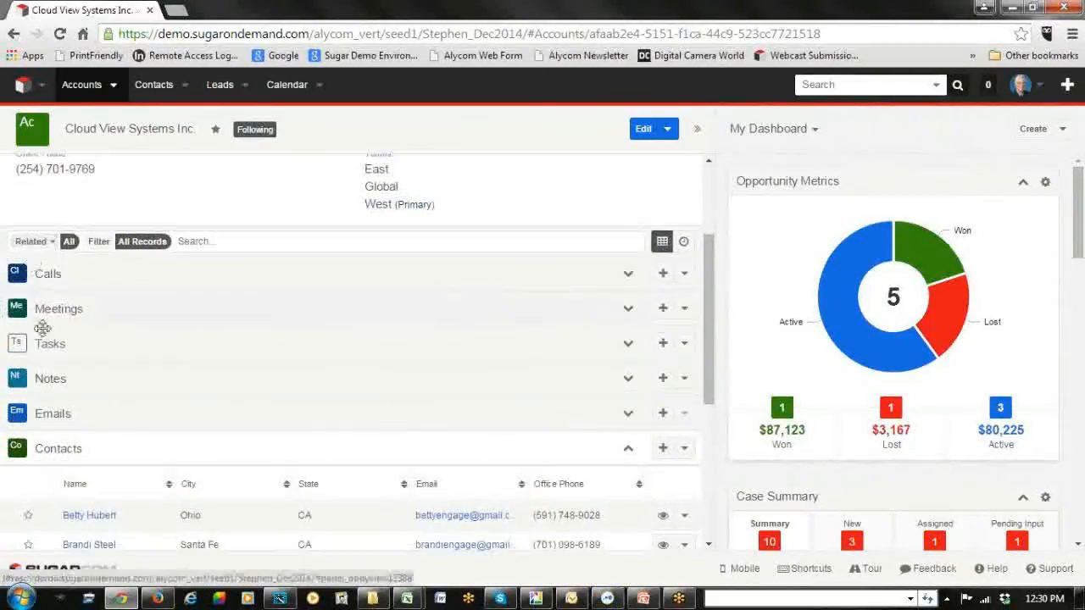
{"action": "left_click", "coordinate": [629, 452]}
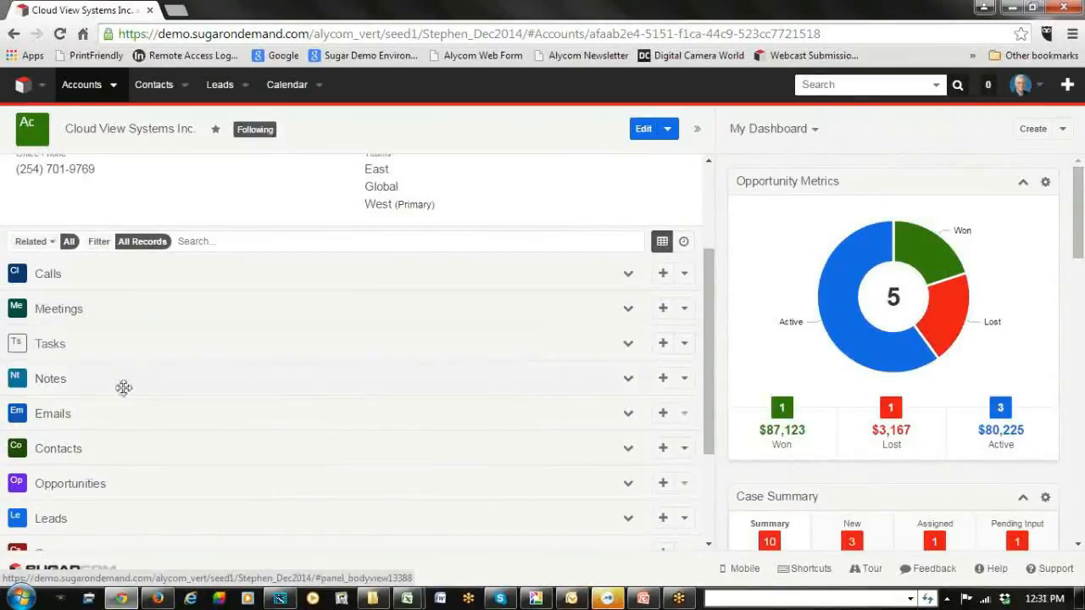
{"action": "scroll", "coordinate": [289, 407], "scroll_direction": "down", "scroll_amount": 2}
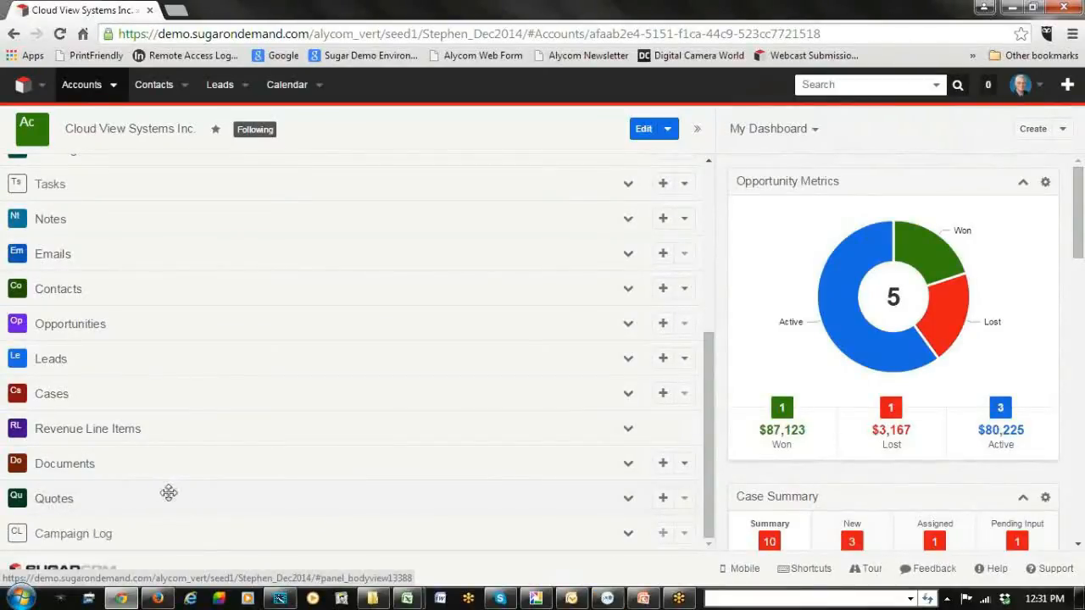
{"action": "scroll", "coordinate": [149, 489], "scroll_direction": "up", "scroll_amount": 4}
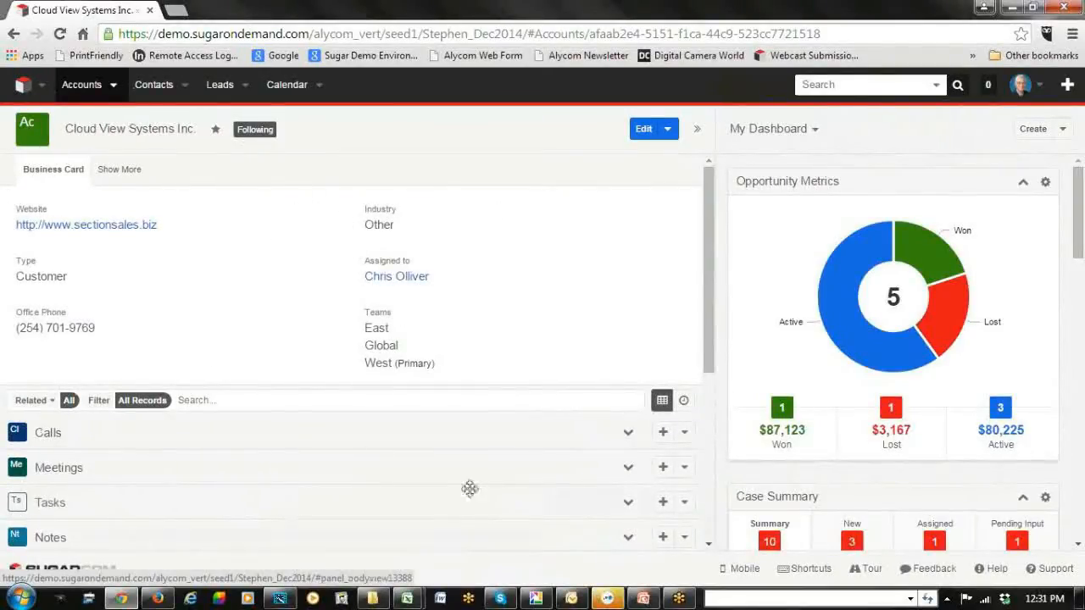
{"action": "scroll", "coordinate": [425, 401], "scroll_direction": "down", "scroll_amount": 4}
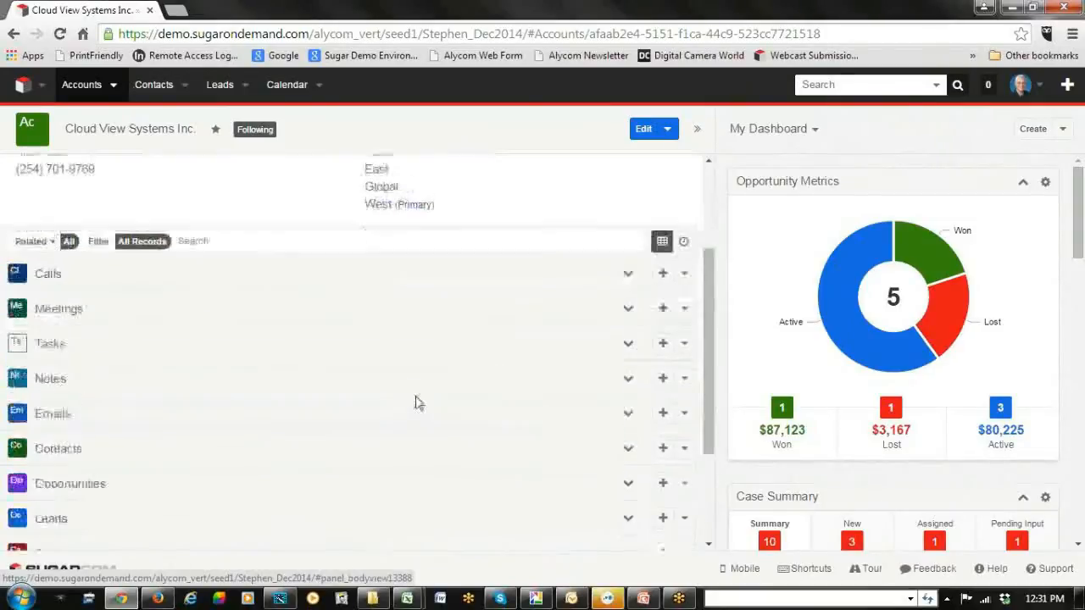
Expand the account's Contacts list and review the Opportunity Metrics and Case Summary dashlets on its dashboard.
{"action": "left_click", "coordinate": [628, 452]}
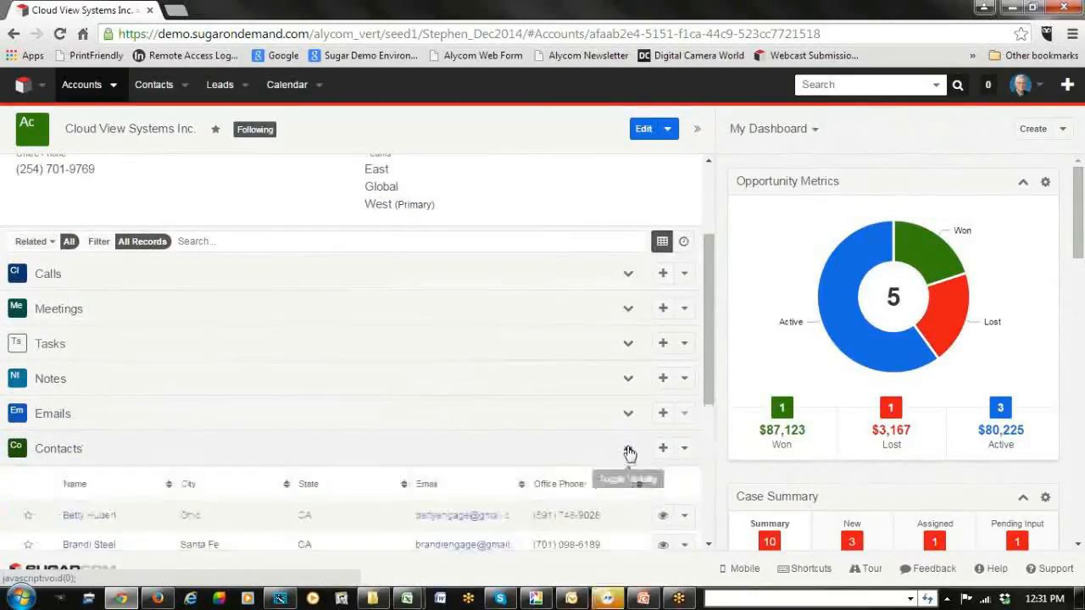
{"action": "scroll", "coordinate": [390, 407], "scroll_direction": "down", "scroll_amount": 4}
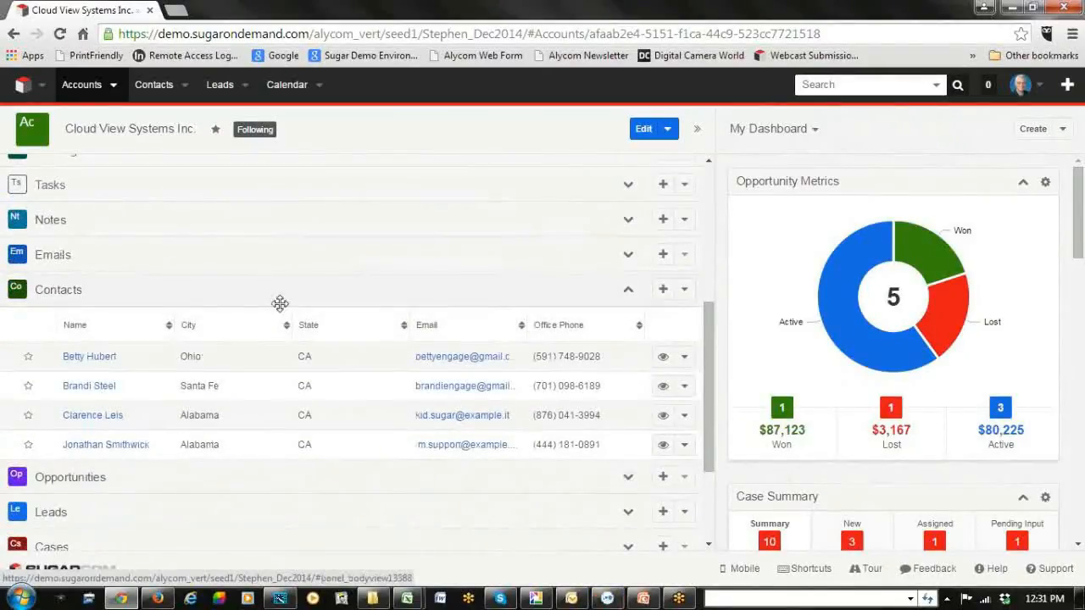
{"action": "mouse_move", "coordinate": [1077, 190]}
{"action": "left_mouse_down"}
{"action": "mouse_move", "coordinate": [1077, 254]}
{"action": "mouse_move", "coordinate": [1077, 195]}
{"action": "left_mouse_up"}
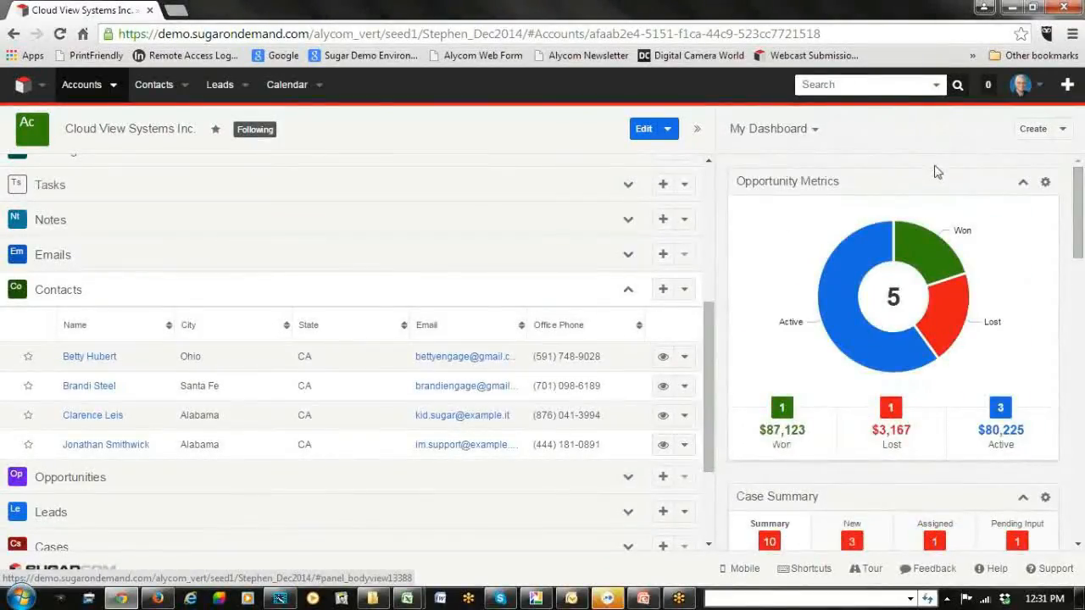
{"action": "mouse_move", "coordinate": [928, 178]}
{"action": "left_mouse_down"}
{"action": "mouse_move", "coordinate": [945, 170]}
{"action": "mouse_move", "coordinate": [933, 178]}
{"action": "left_mouse_up"}
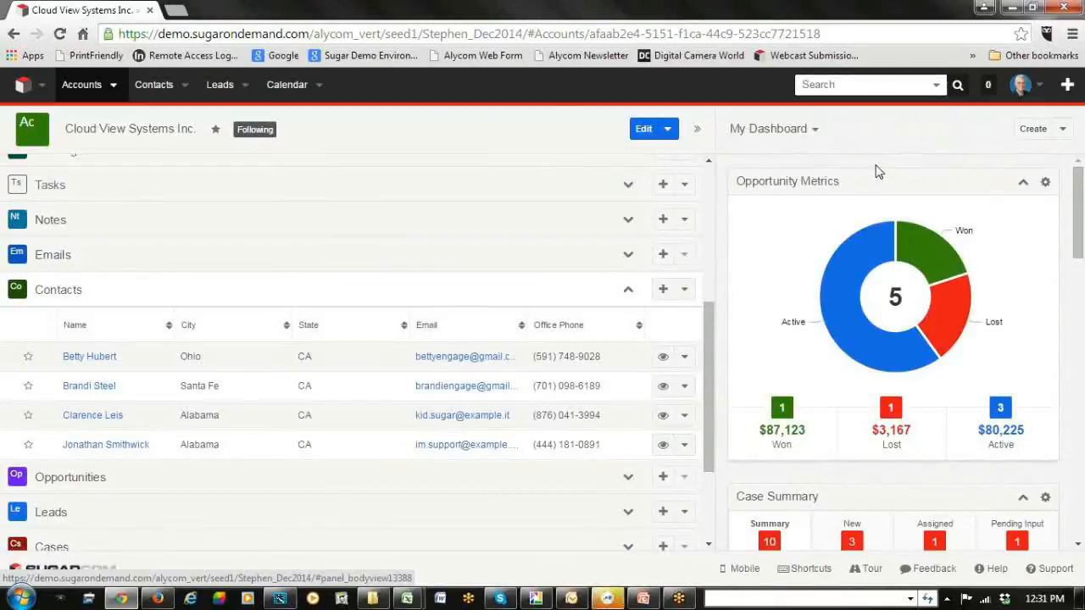
{"action": "scroll", "coordinate": [878, 172], "scroll_direction": "down", "scroll_amount": 4}
{"action": "left_click_drag", "start_coordinate": [933, 331], "coordinate": [954, 313]}
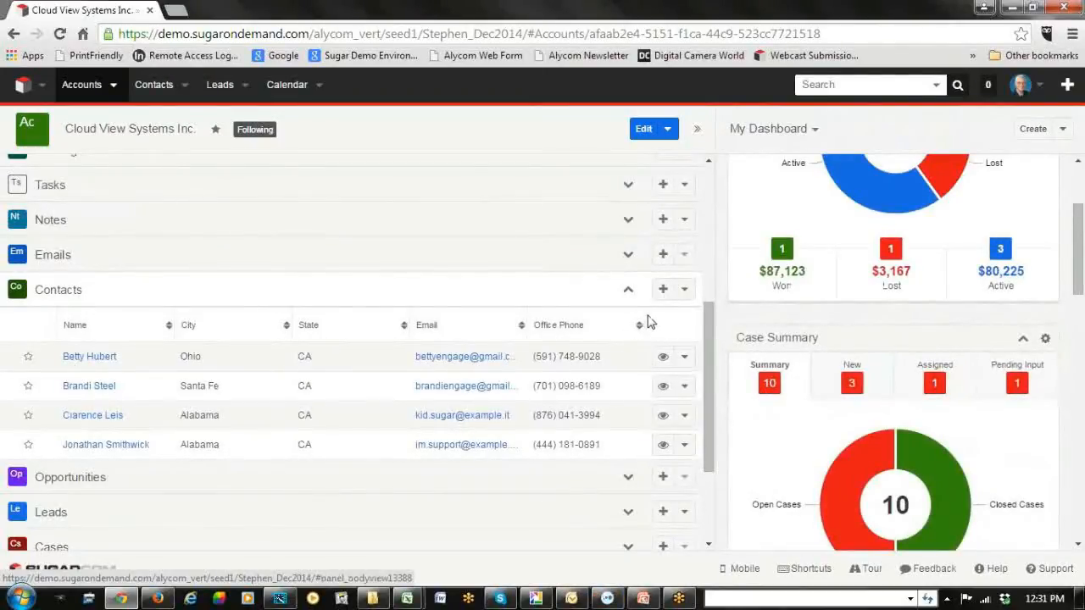
Open the first contact listed under Cloud View Systems Inc. in a new browser tab and switch to it.
{"action": "right_click", "coordinate": [98, 357]}
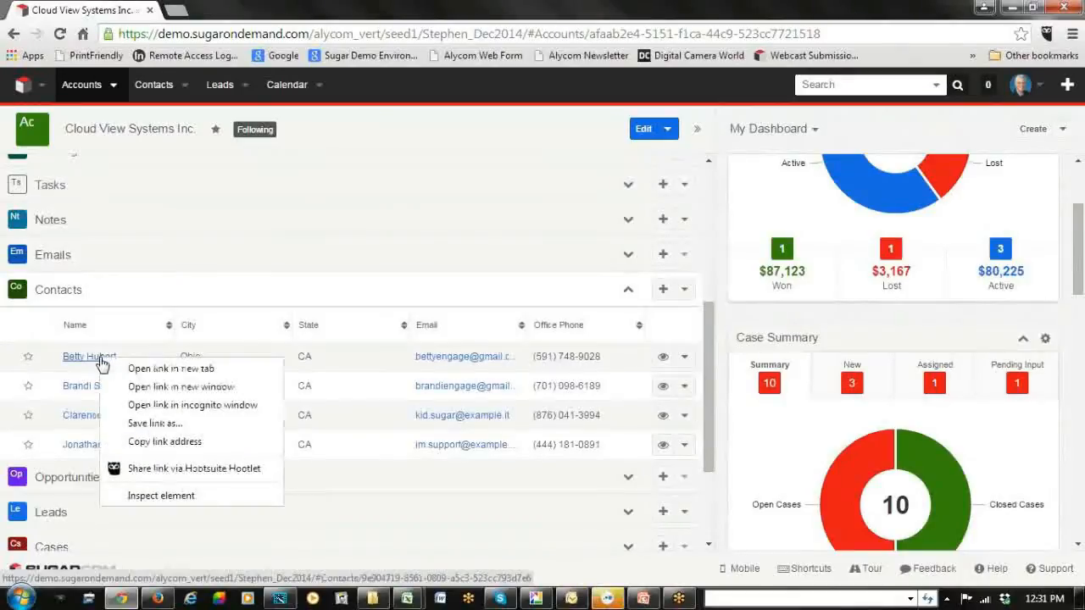
{"action": "left_click", "coordinate": [138, 370]}
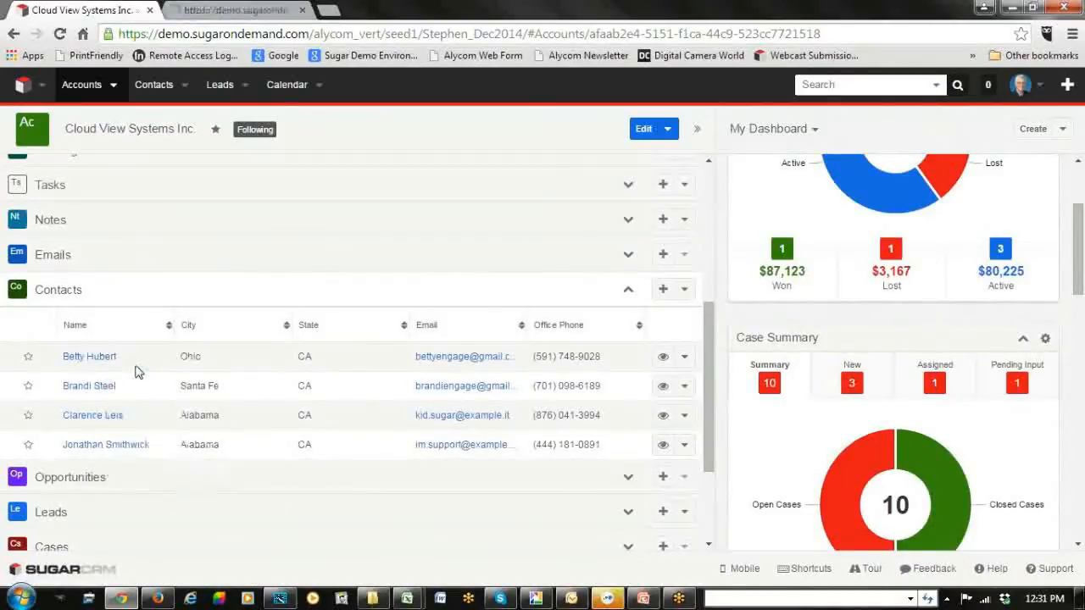
{"action": "left_click", "coordinate": [260, 16]}
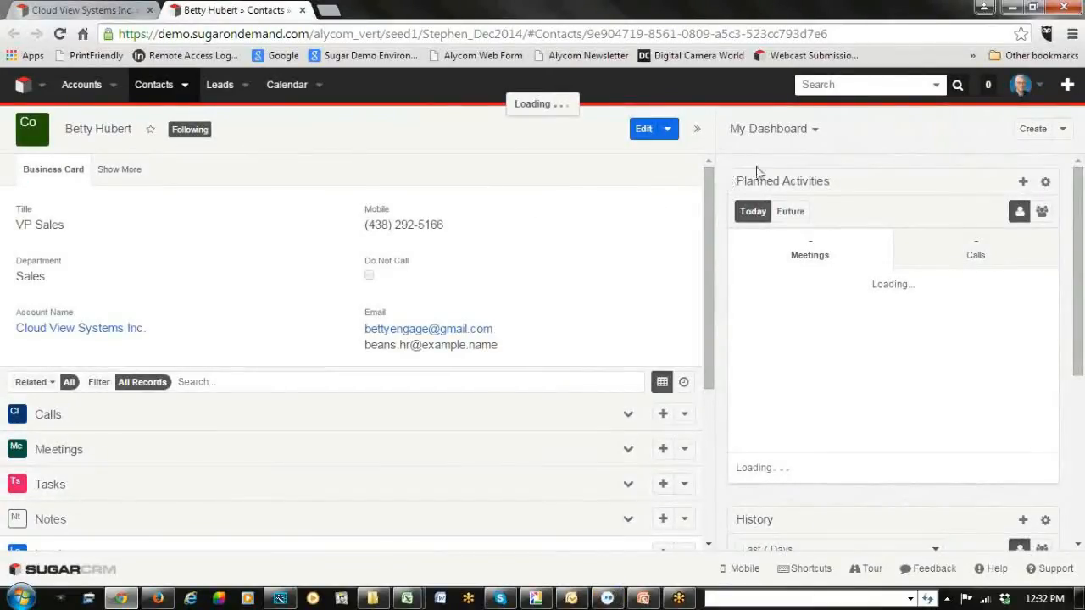
Examine the contact's additional details and business card, and look through the related modules from Calls to Campaign Log.
{"action": "mouse_move", "coordinate": [709, 179]}
{"action": "left_mouse_down"}
{"action": "mouse_move", "coordinate": [709, 209]}
{"action": "mouse_move", "coordinate": [710, 164]}
{"action": "left_mouse_up"}
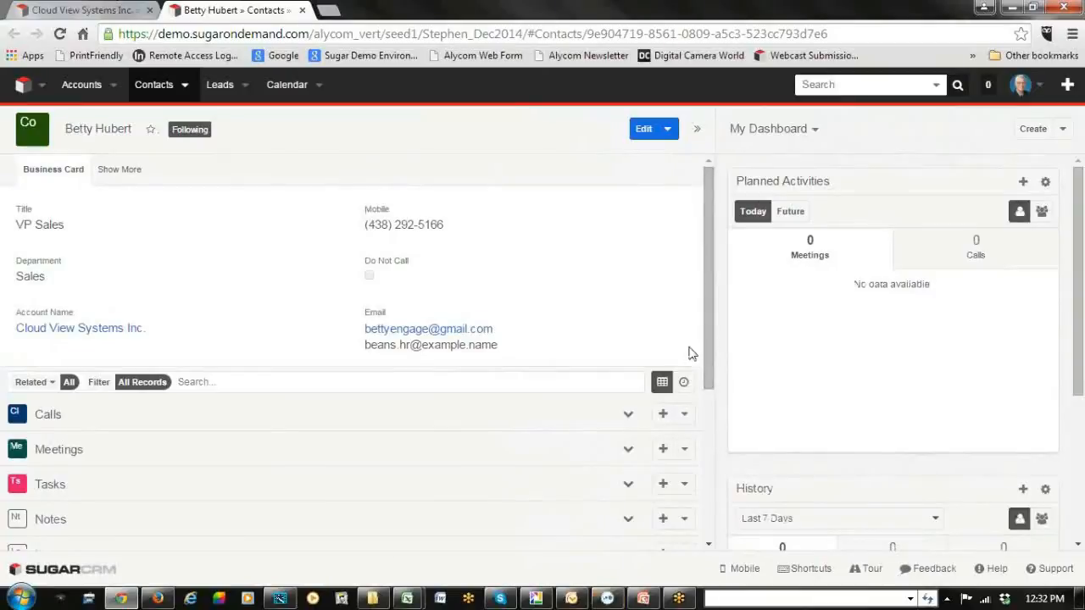
{"action": "left_click", "coordinate": [103, 171]}
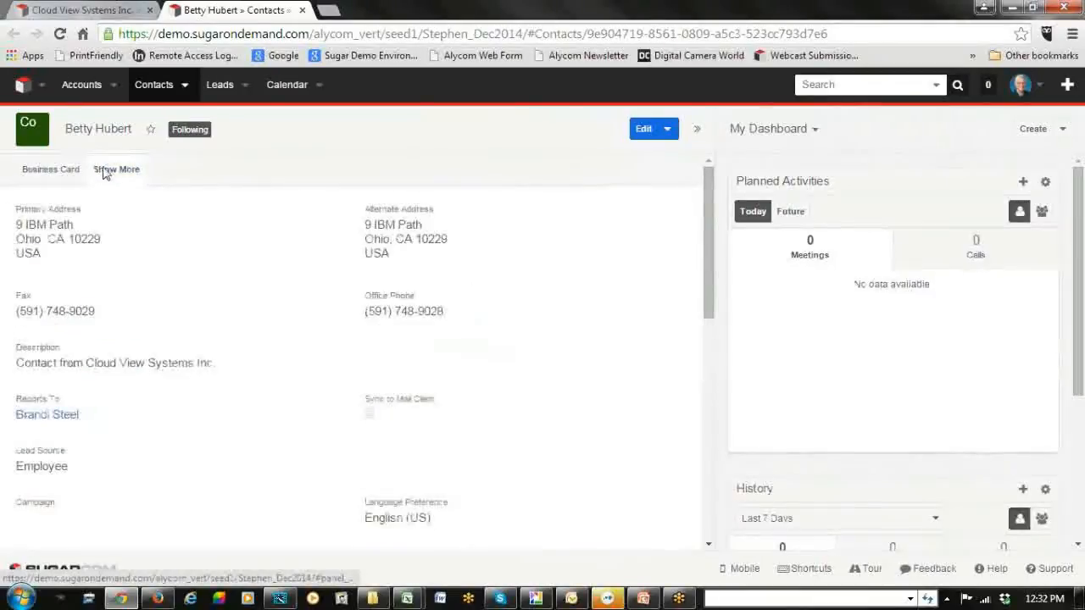
{"action": "scroll", "coordinate": [356, 381], "scroll_direction": "down", "scroll_amount": 3}
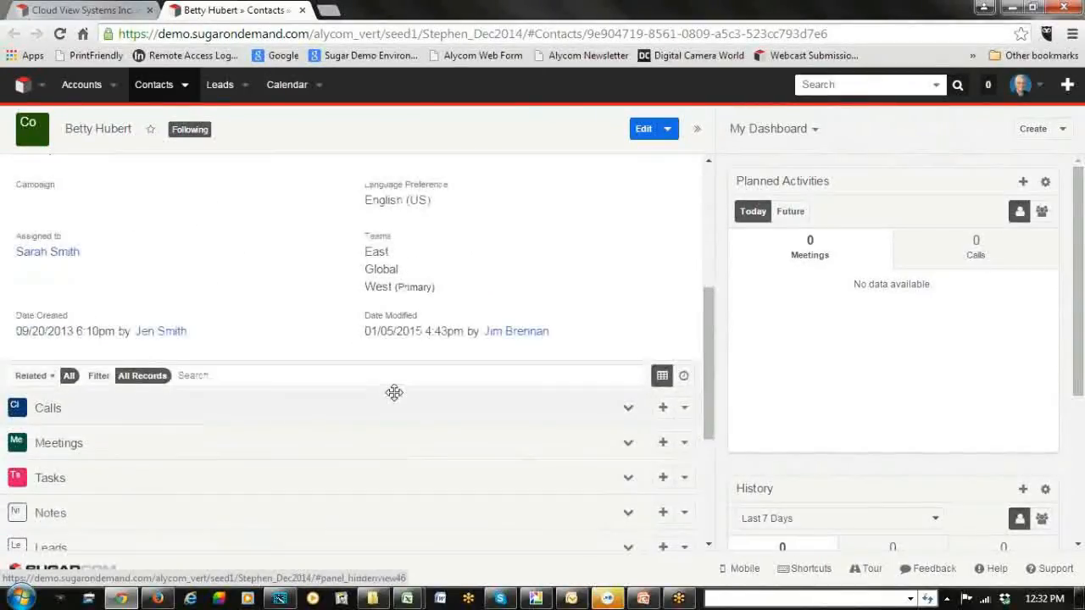
{"action": "scroll", "coordinate": [394, 395], "scroll_direction": "up", "scroll_amount": 3}
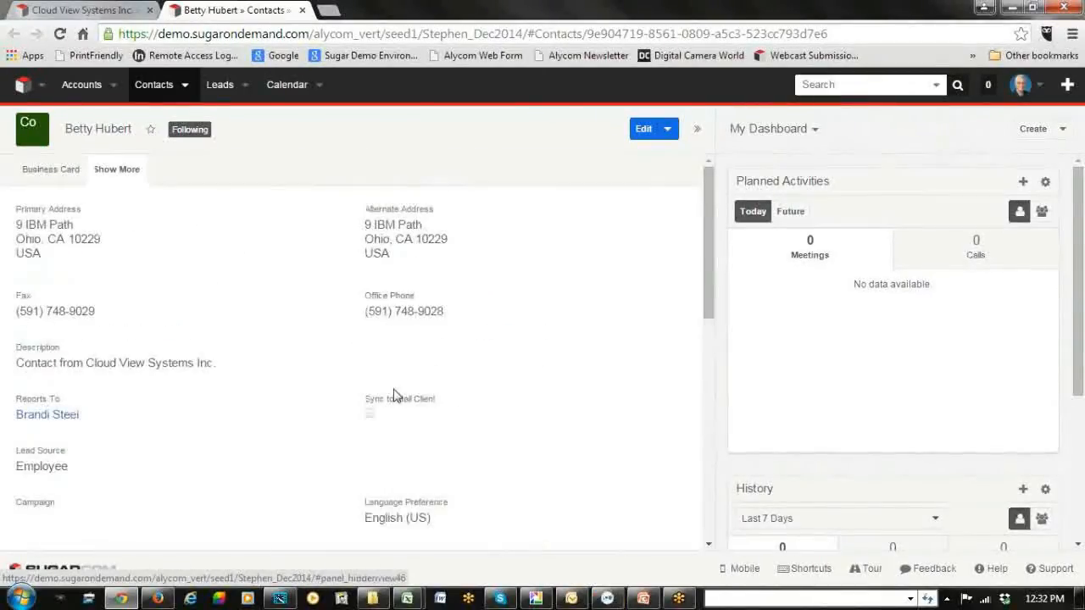
{"action": "left_click", "coordinate": [42, 171]}
{"action": "scroll", "coordinate": [576, 333], "scroll_direction": "down", "scroll_amount": 1}
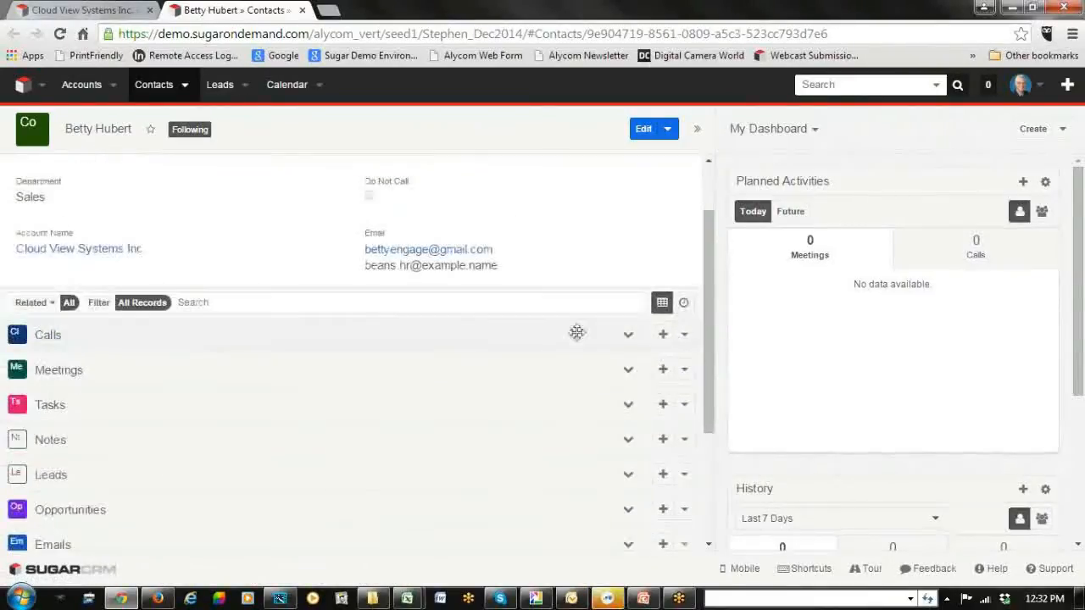
{"action": "scroll", "coordinate": [613, 398], "scroll_direction": "down", "scroll_amount": 3}
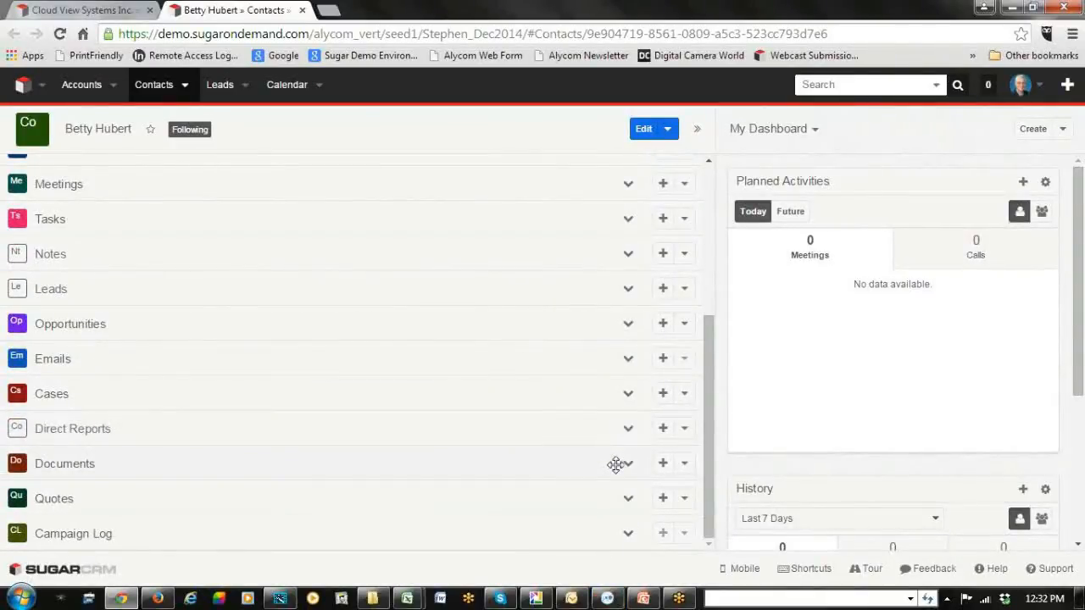
{"action": "scroll", "coordinate": [615, 465], "scroll_direction": "up", "scroll_amount": 5}
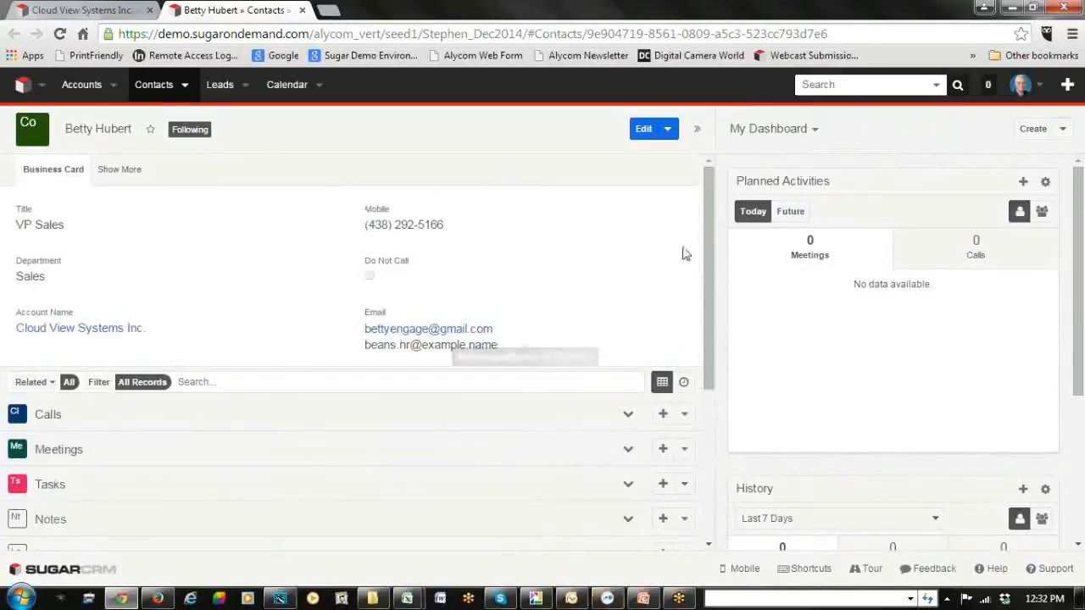
Check the actions for adding Planned Activities, and open the contact's Mobile field for inline editing.
{"action": "mouse_move", "coordinate": [874, 184]}
{"action": "left_mouse_down"}
{"action": "mouse_move", "coordinate": [877, 174]}
{"action": "mouse_move", "coordinate": [873, 183]}
{"action": "left_mouse_up"}
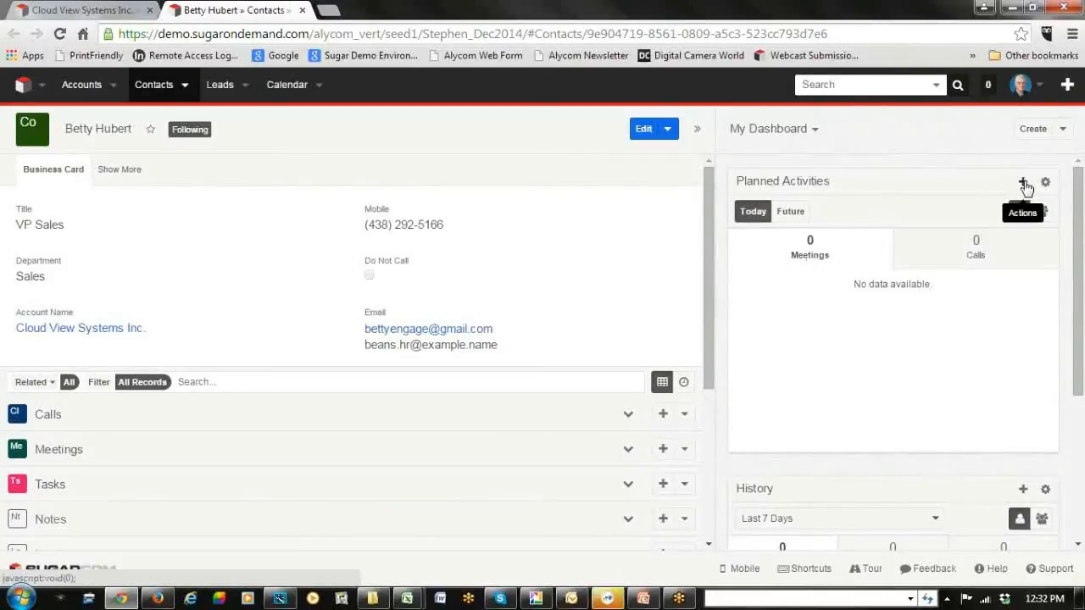
{"action": "left_click", "coordinate": [1025, 184]}
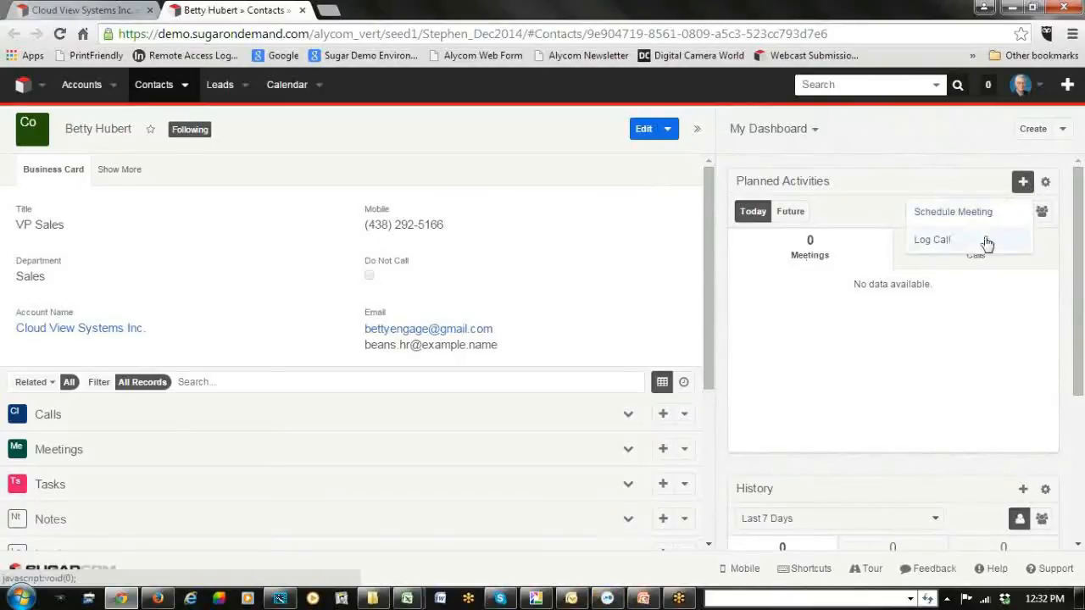
{"action": "left_click", "coordinate": [624, 219]}
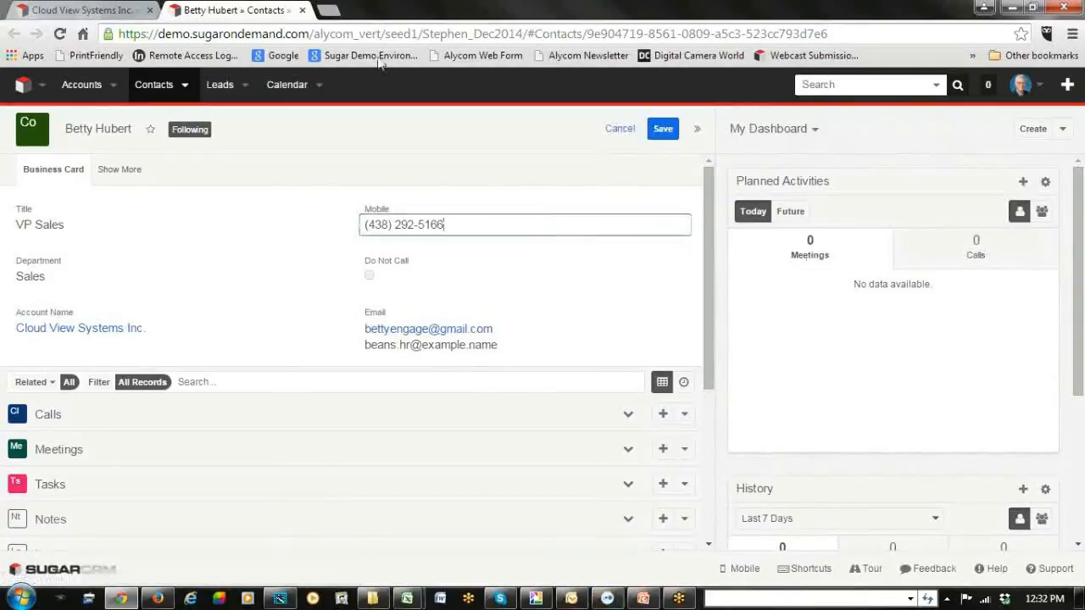
Open the contact's Title field and the salutation, first name and last name fields for inline editing.
{"action": "scroll", "coordinate": [676, 304], "scroll_direction": "down", "scroll_amount": 2}
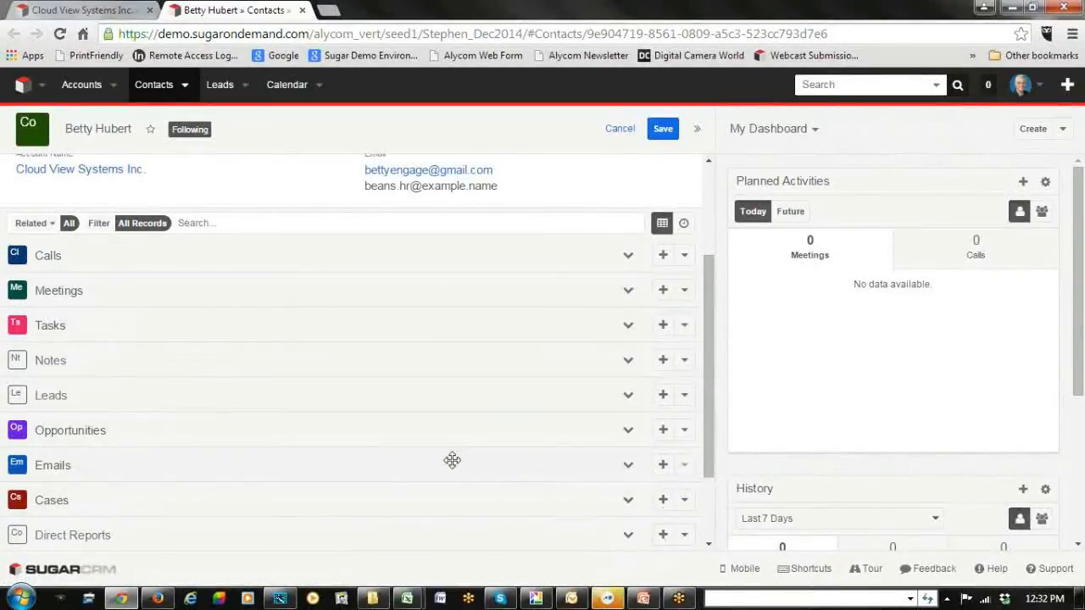
{"action": "scroll", "coordinate": [450, 461], "scroll_direction": "up", "scroll_amount": 1}
{"action": "scroll", "coordinate": [149, 403], "scroll_direction": "up", "scroll_amount": 1}
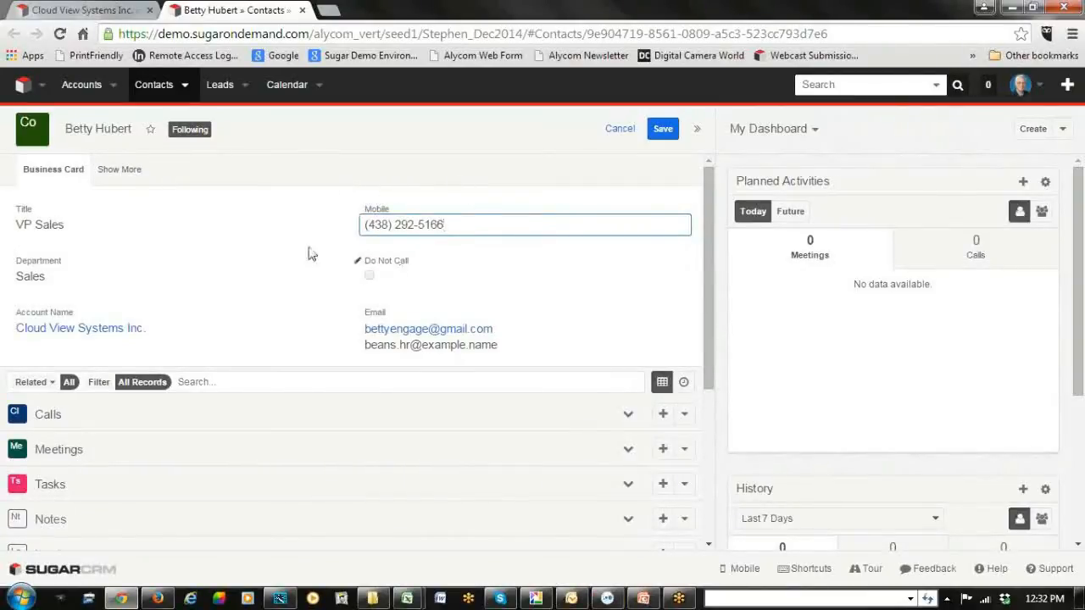
{"action": "left_click", "coordinate": [76, 225]}
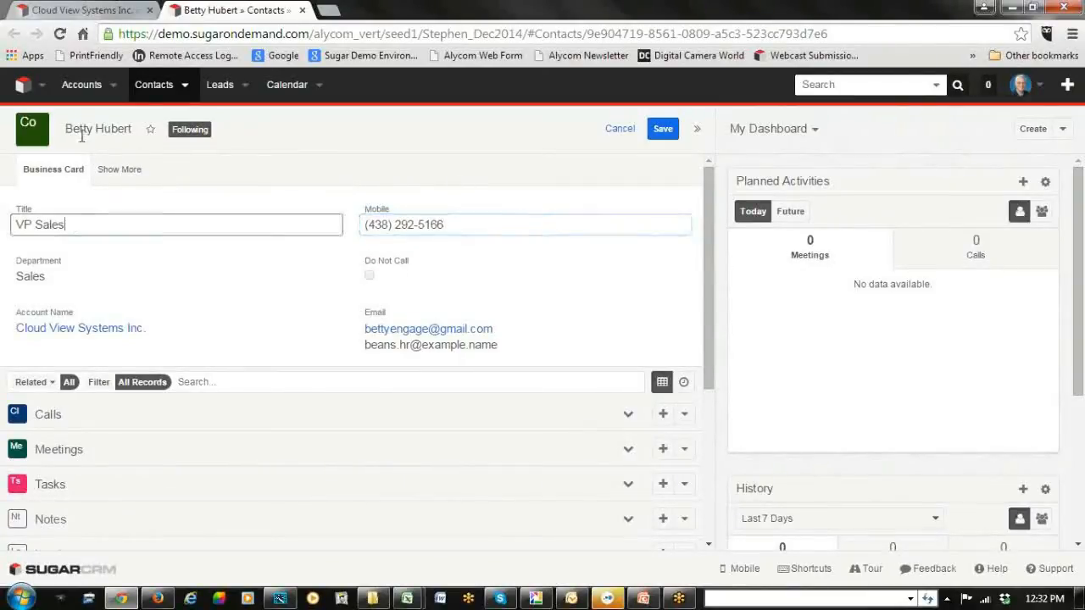
{"action": "left_click", "coordinate": [132, 128]}
{"action": "left_click", "coordinate": [161, 160]}
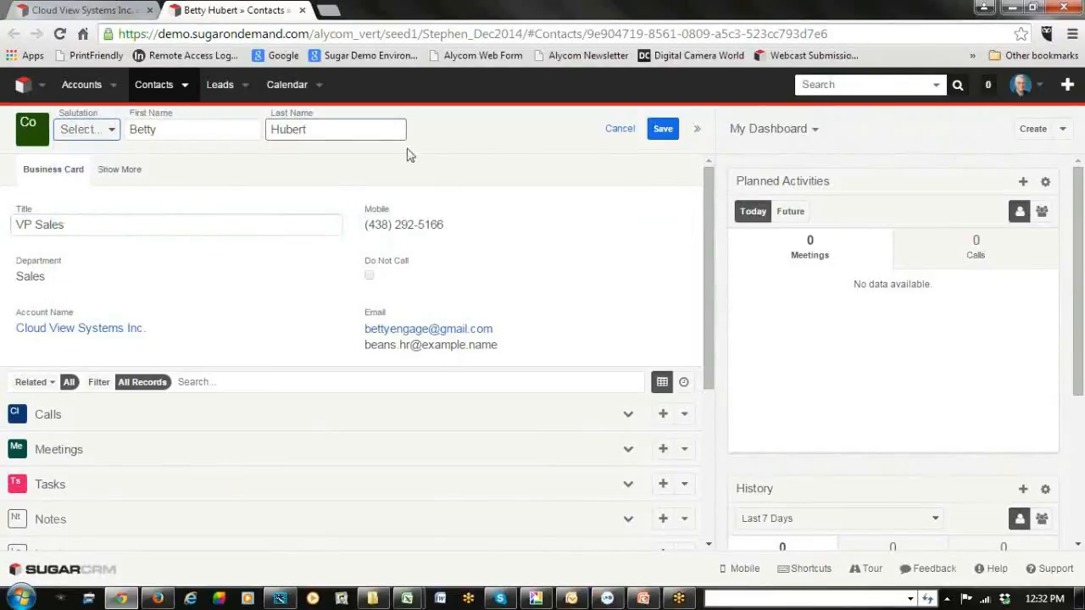
{"action": "left_click", "coordinate": [551, 147]}
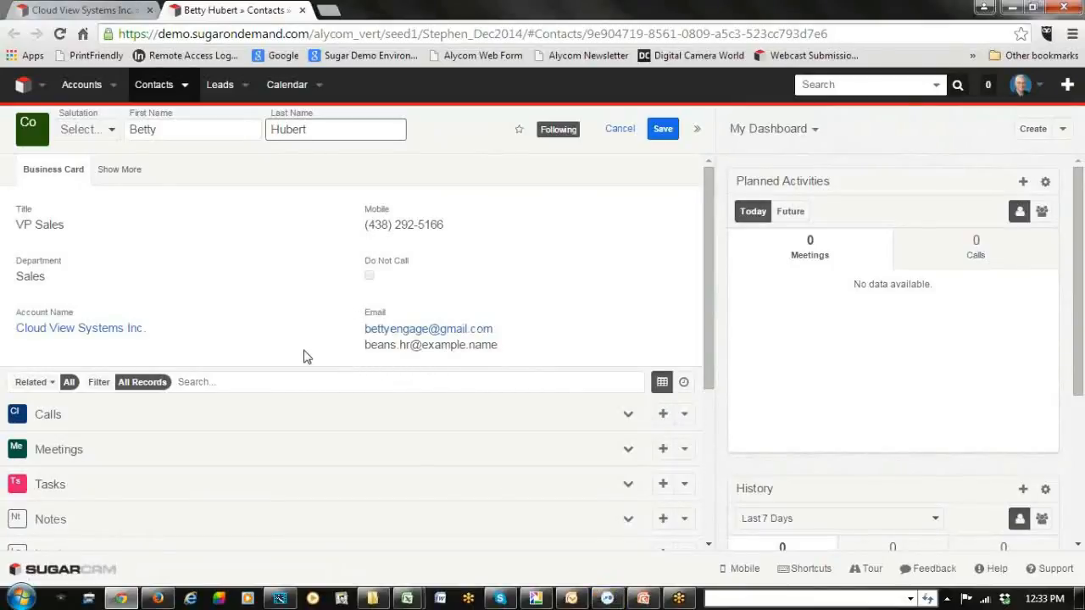
{"action": "left_click", "coordinate": [218, 129]}
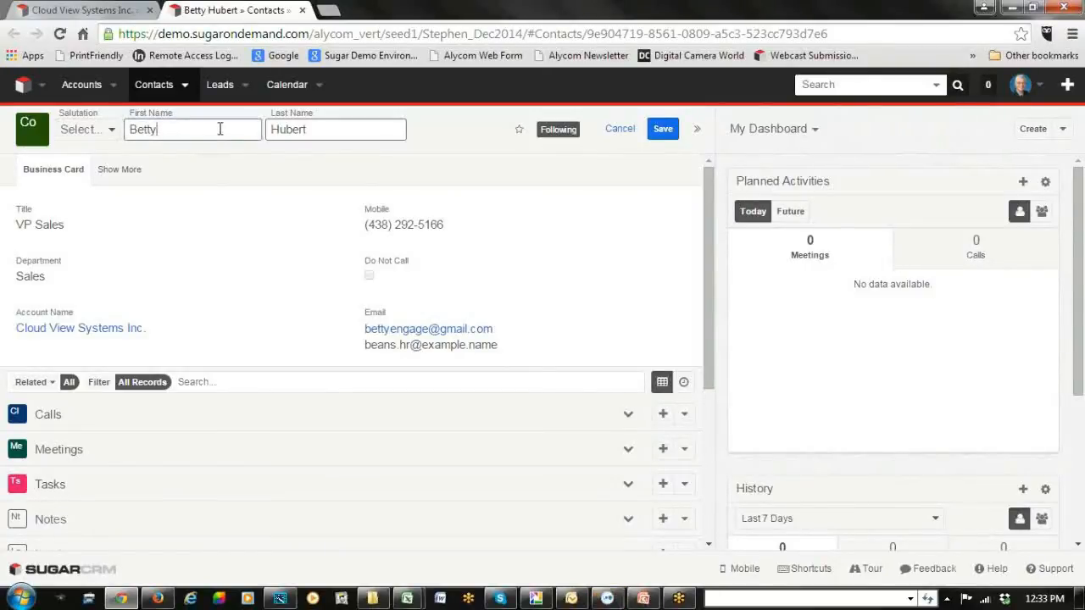
Review and collapse the contact's Meetings list, and switch from the related records to the activity stream.
{"action": "left_click", "coordinate": [340, 447]}
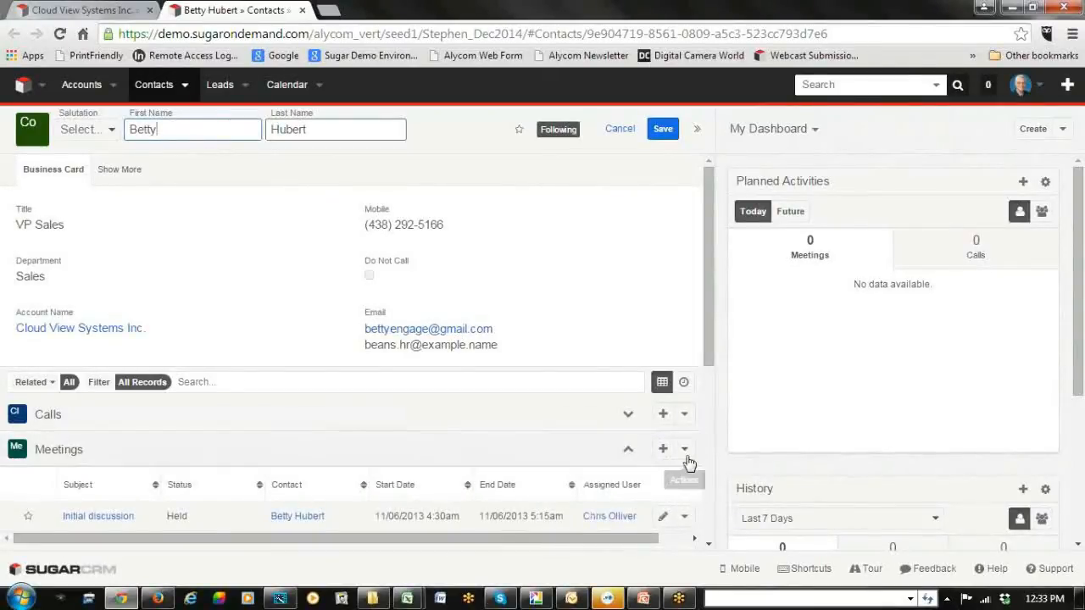
{"action": "scroll", "coordinate": [303, 376], "scroll_direction": "down", "scroll_amount": 1}
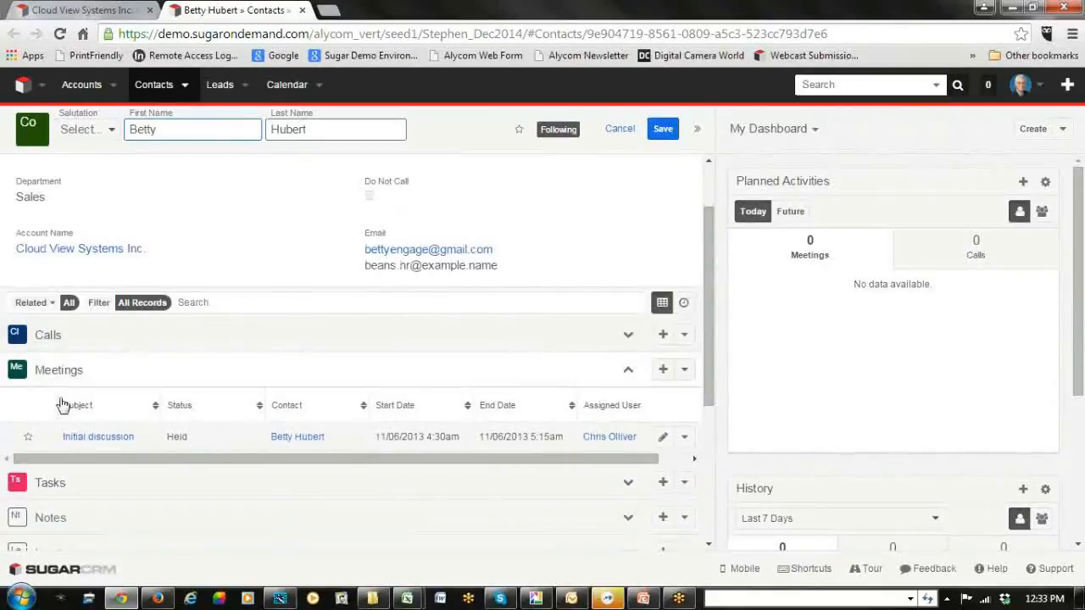
{"action": "left_click", "coordinate": [628, 374]}
{"action": "scroll", "coordinate": [631, 370], "scroll_direction": "up", "scroll_amount": 1}
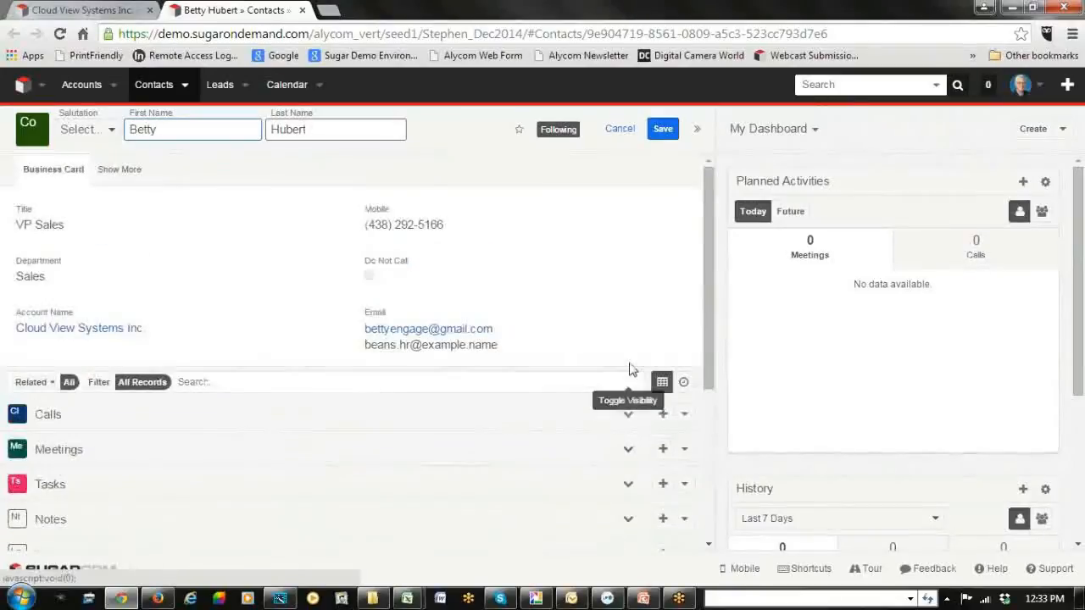
{"action": "left_click", "coordinate": [684, 384]}
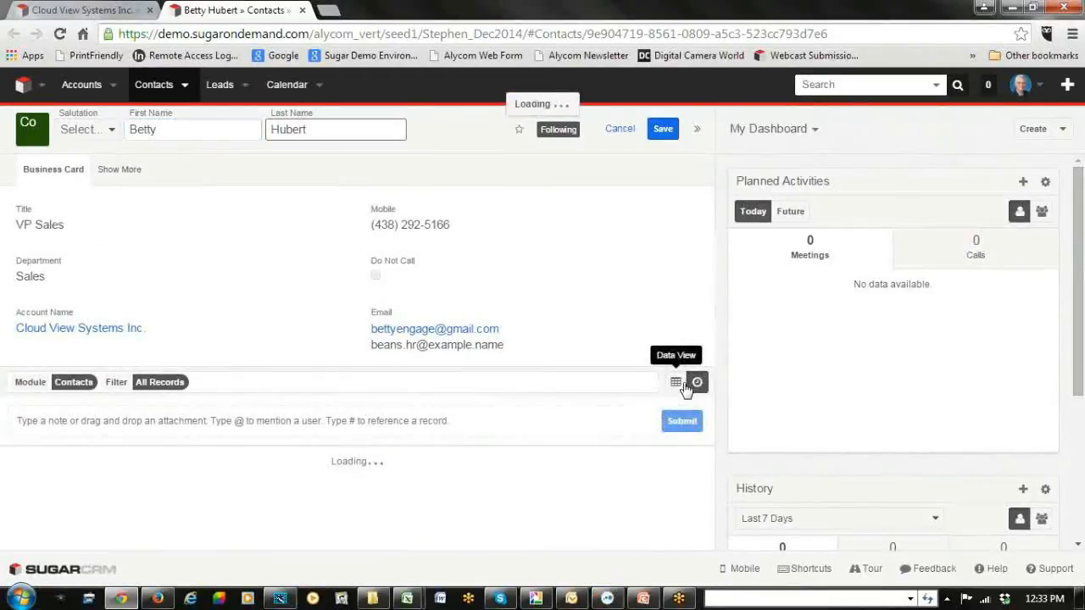
Review the entries in the contact's activity stream, and switch back to the related records.
{"action": "scroll", "coordinate": [477, 416], "scroll_direction": "down", "scroll_amount": 3}
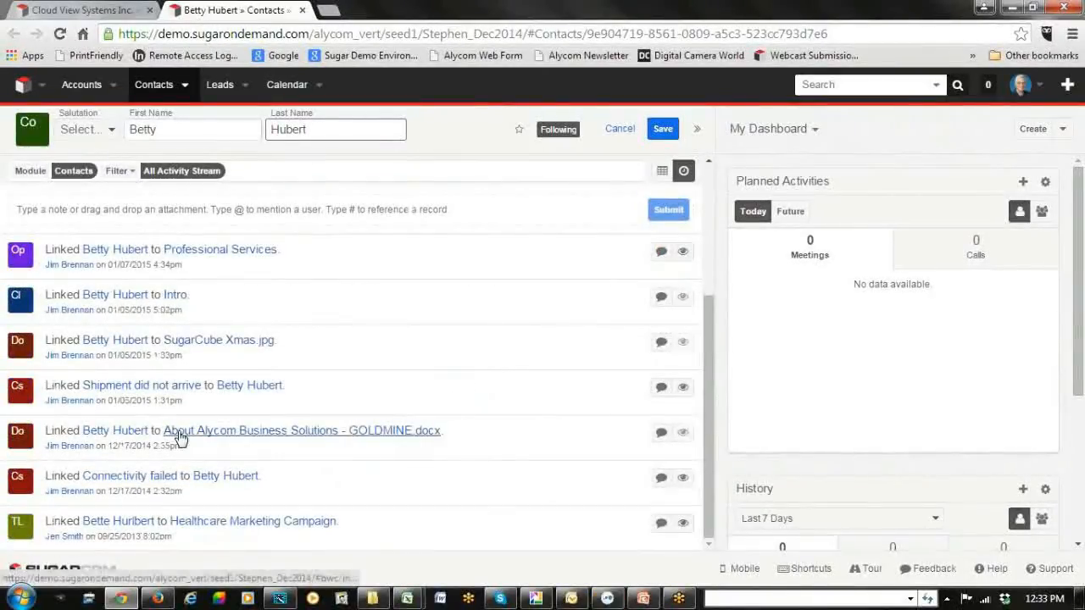
{"action": "scroll", "coordinate": [175, 432], "scroll_direction": "up", "scroll_amount": 1}
{"action": "scroll", "coordinate": [175, 432], "scroll_direction": "down", "scroll_amount": 1}
{"action": "scroll", "coordinate": [178, 433], "scroll_direction": "up", "scroll_amount": 3}
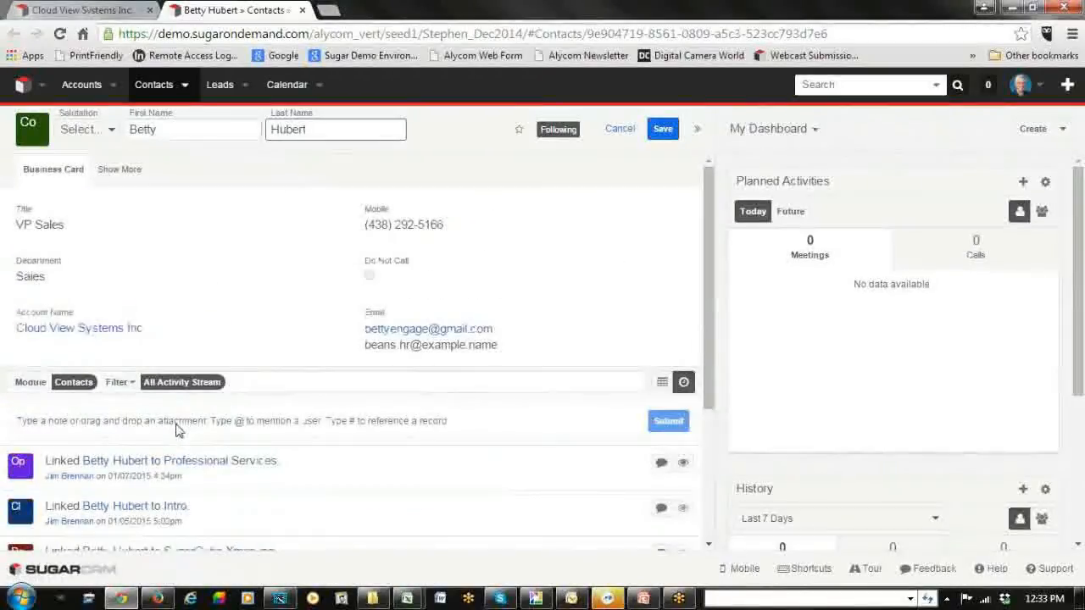
{"action": "left_click", "coordinate": [665, 384]}
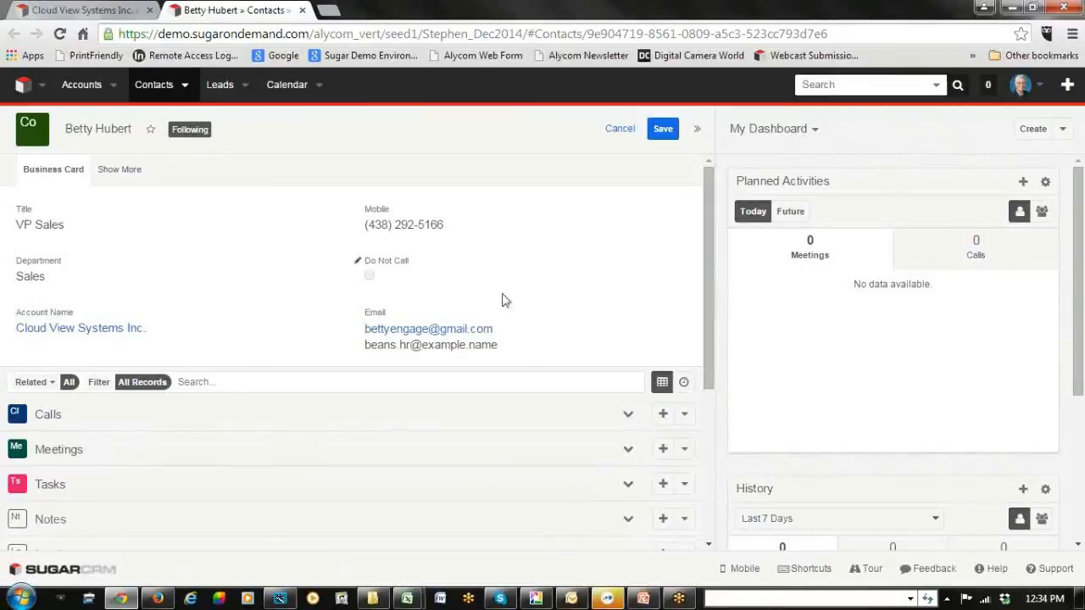
Create a related opportunity for the contact named Professional Services with type New Business, and save it despite the duplicate.
{"action": "scroll", "coordinate": [507, 386], "scroll_direction": "down", "scroll_amount": 2}
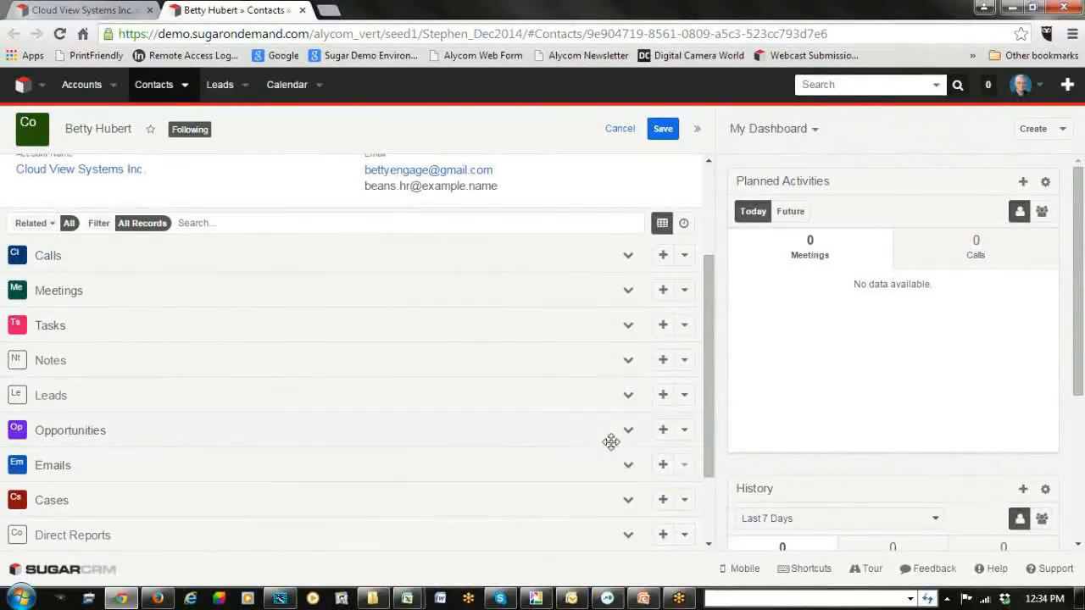
{"action": "left_click", "coordinate": [664, 433]}
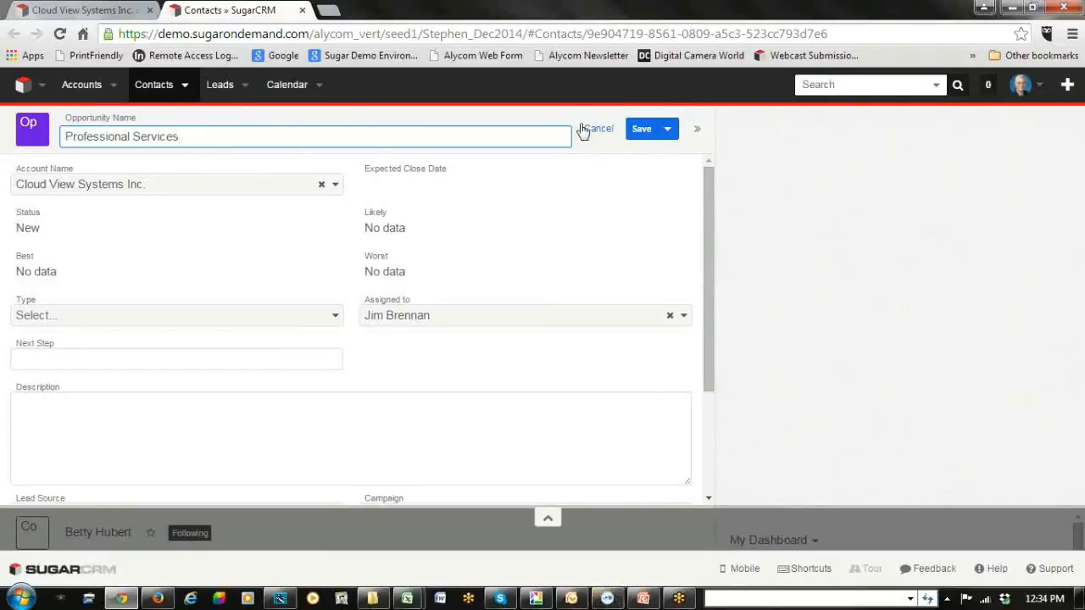
{"action": "left_click", "coordinate": [335, 317]}
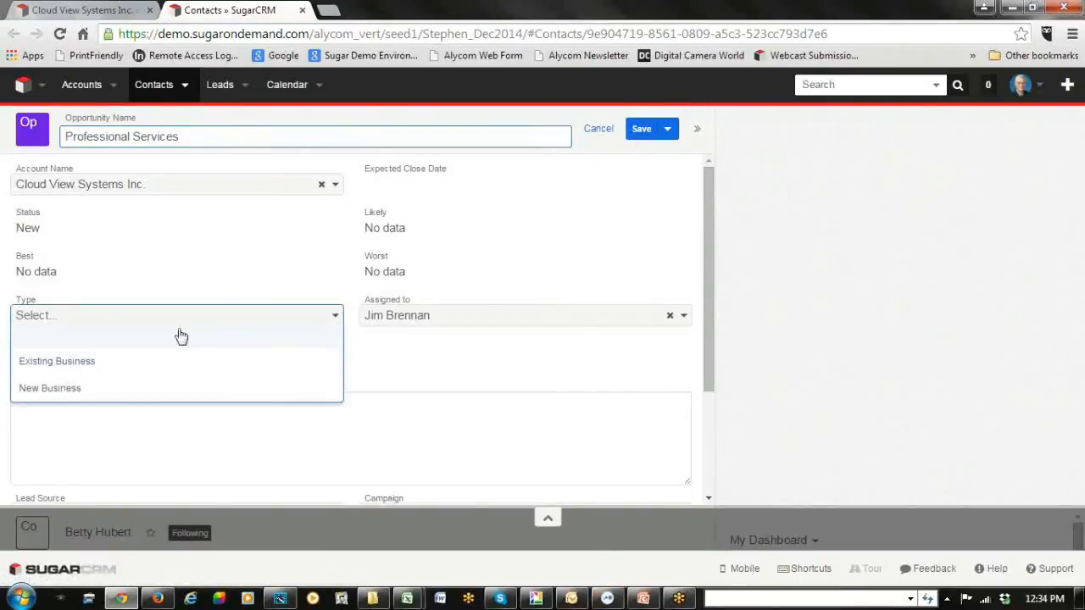
{"action": "left_click", "coordinate": [110, 390]}
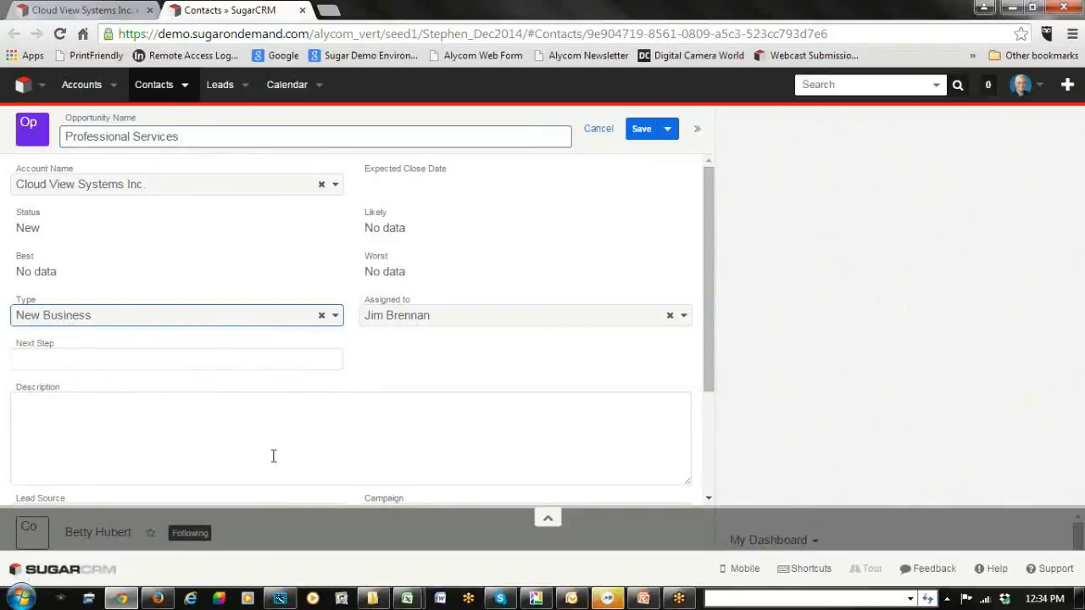
{"action": "left_click", "coordinate": [642, 132]}
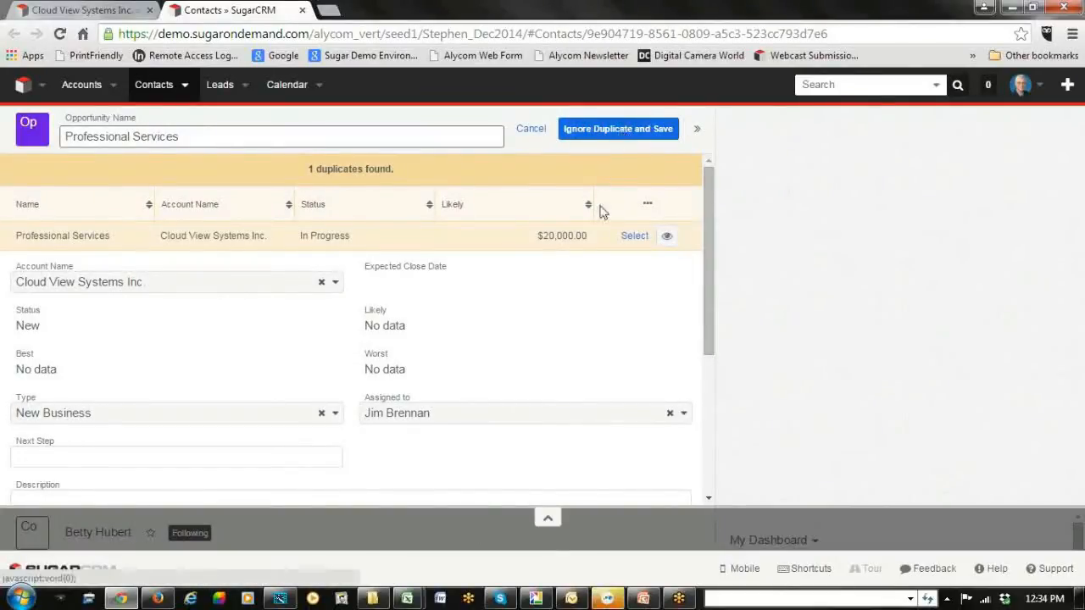
{"action": "left_click", "coordinate": [603, 136]}
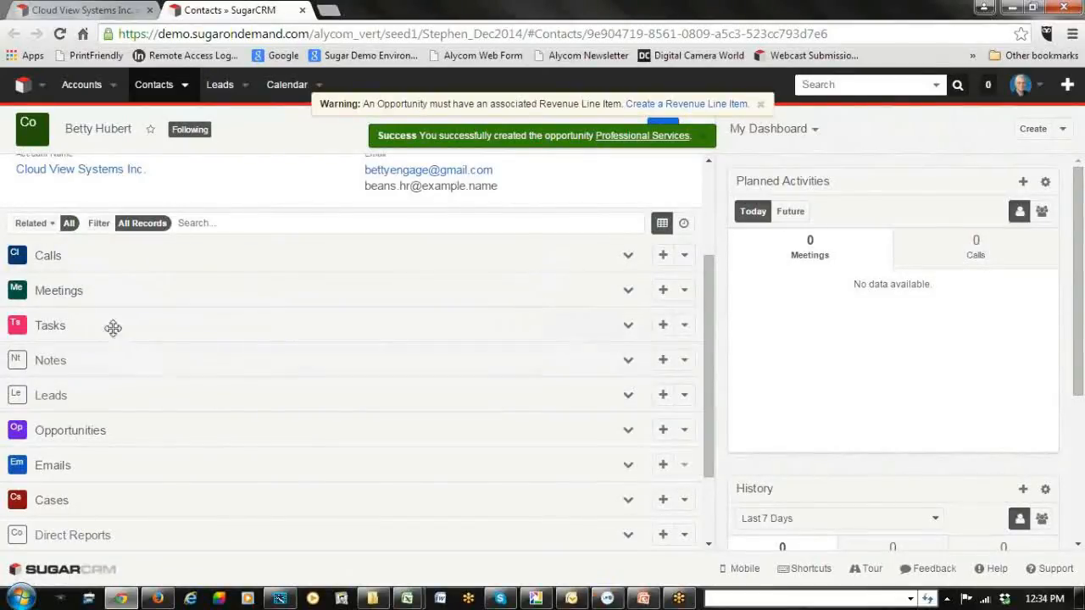
Expand the contact's Opportunities list and check the new opportunity's status and likely amount.
{"action": "left_click", "coordinate": [633, 436]}
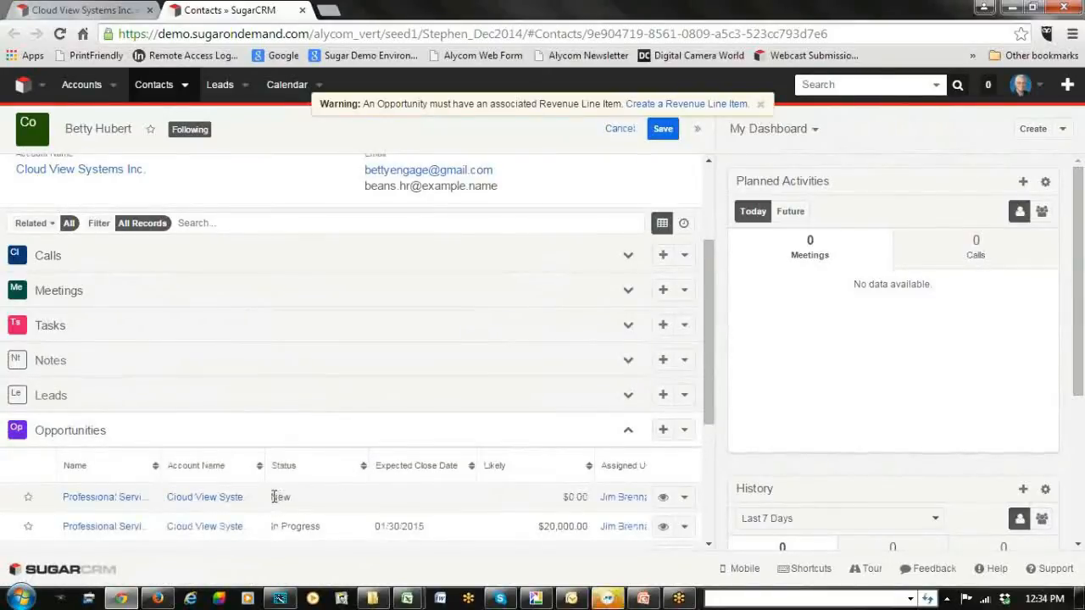
{"action": "left_click_drag", "start_coordinate": [273, 497], "coordinate": [313, 490]}
{"action": "left_click_drag", "start_coordinate": [563, 497], "coordinate": [577, 497]}
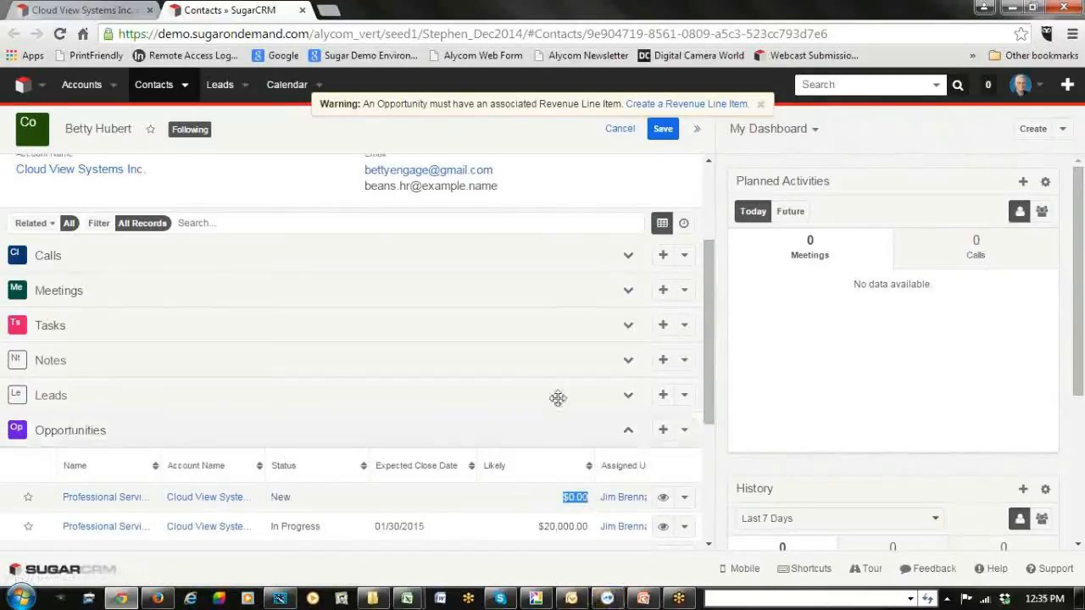
Start a revenue line item for the new Professional Services opportunity and name it Advanced Training.
{"action": "left_click", "coordinate": [666, 107]}
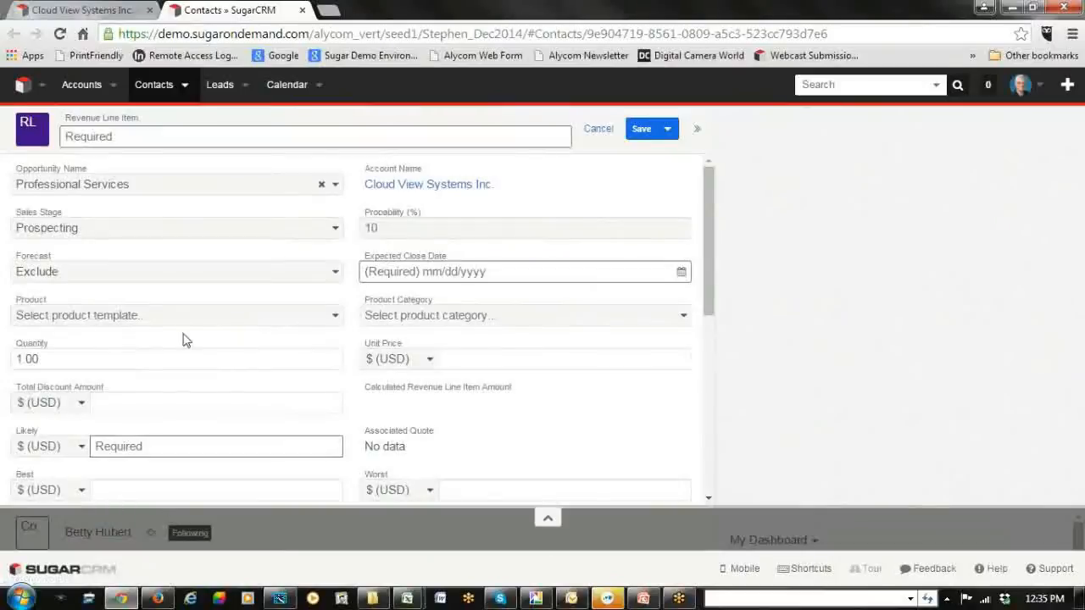
{"action": "left_click", "coordinate": [75, 138]}
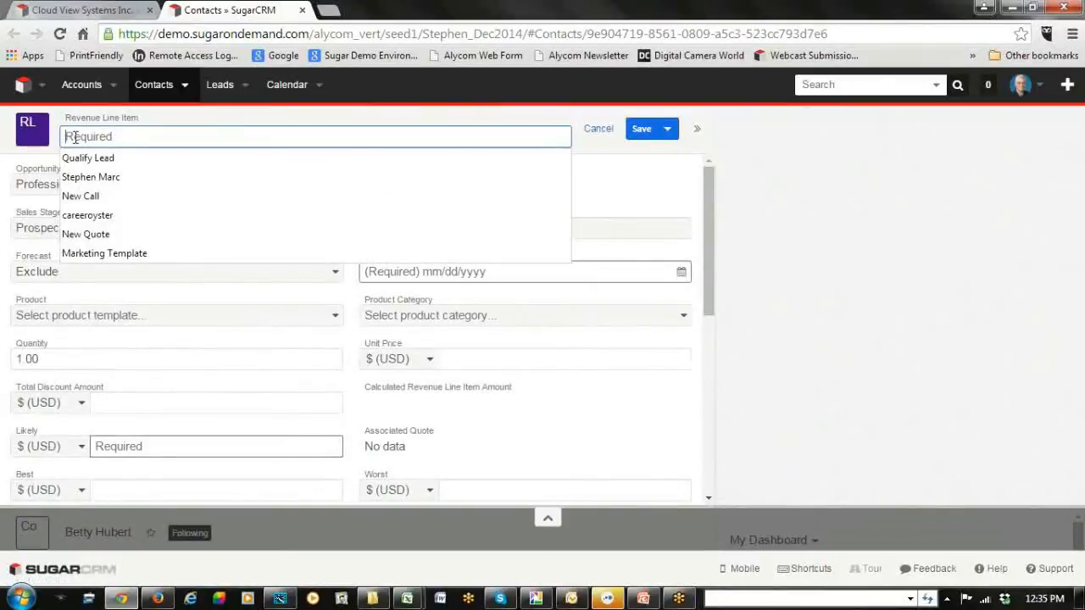
{"action": "key", "text": "Down"}
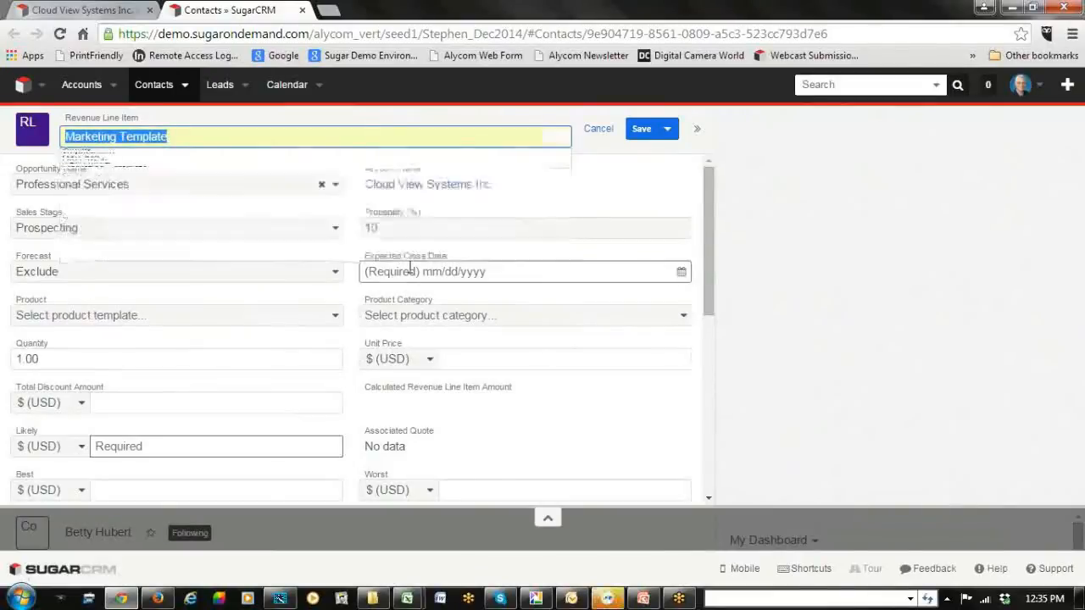
{"action": "type", "text": "Advanced Training"}
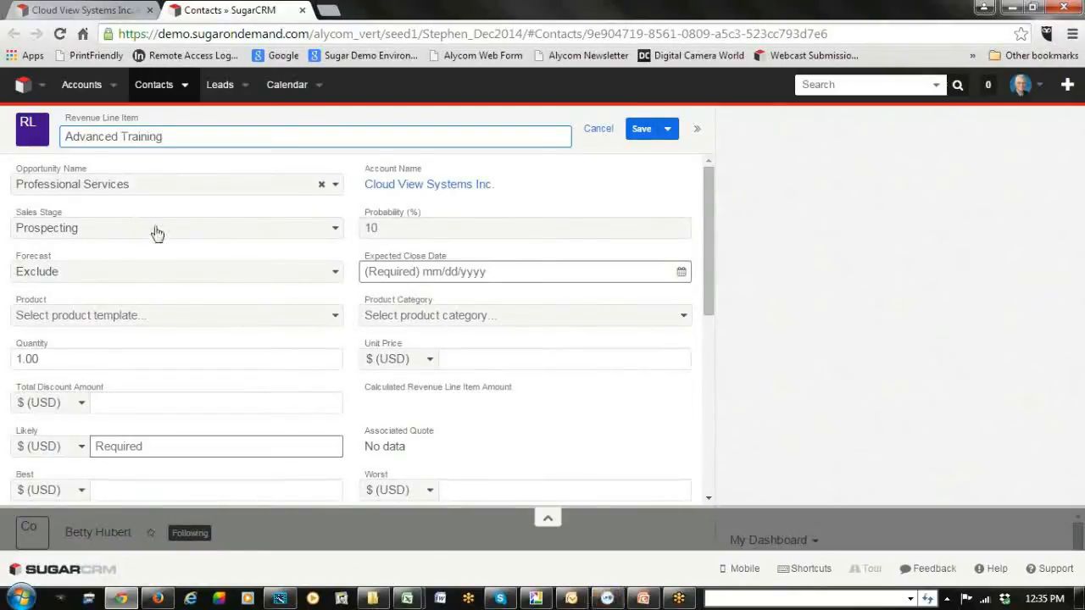
Set the line item's sales stage to Needs Analysis, its forecast to Include and its quantity to 4.00.
{"action": "left_click", "coordinate": [336, 229]}
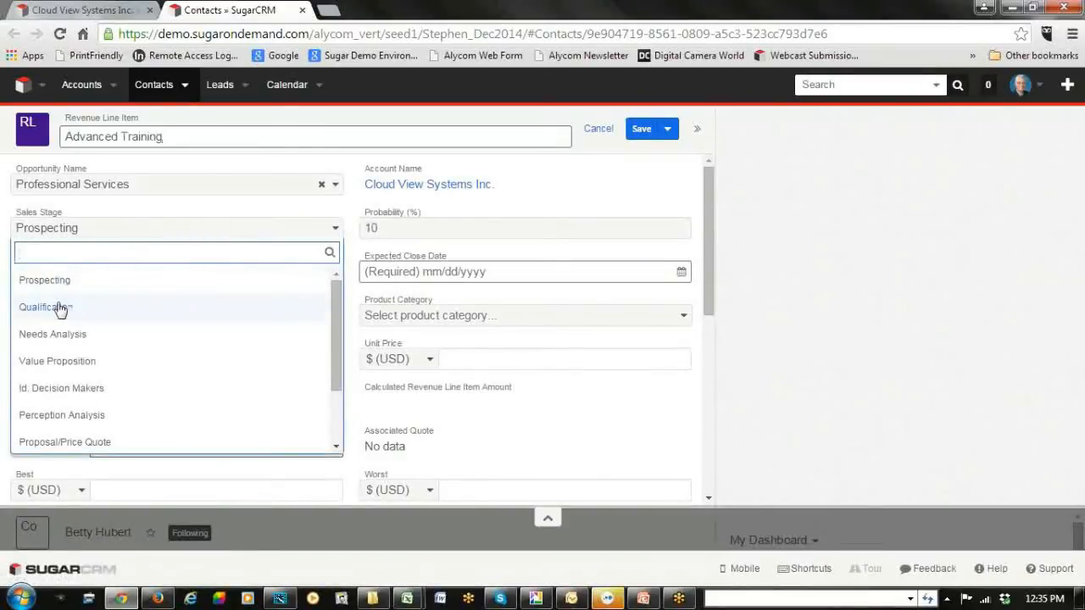
{"action": "left_click", "coordinate": [60, 337]}
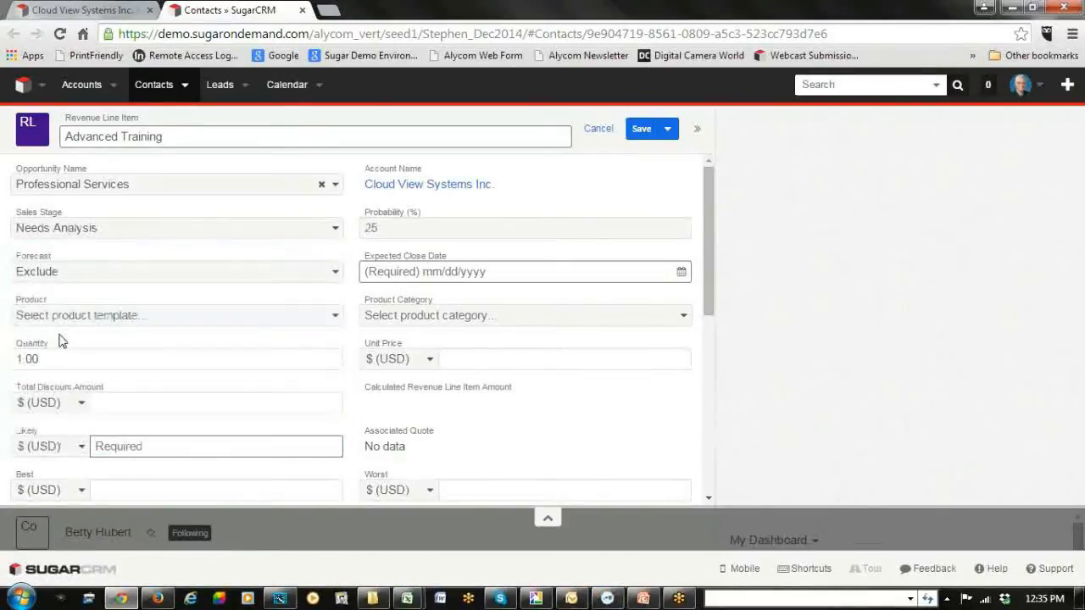
{"action": "left_click", "coordinate": [127, 277]}
{"action": "left_click", "coordinate": [36, 296]}
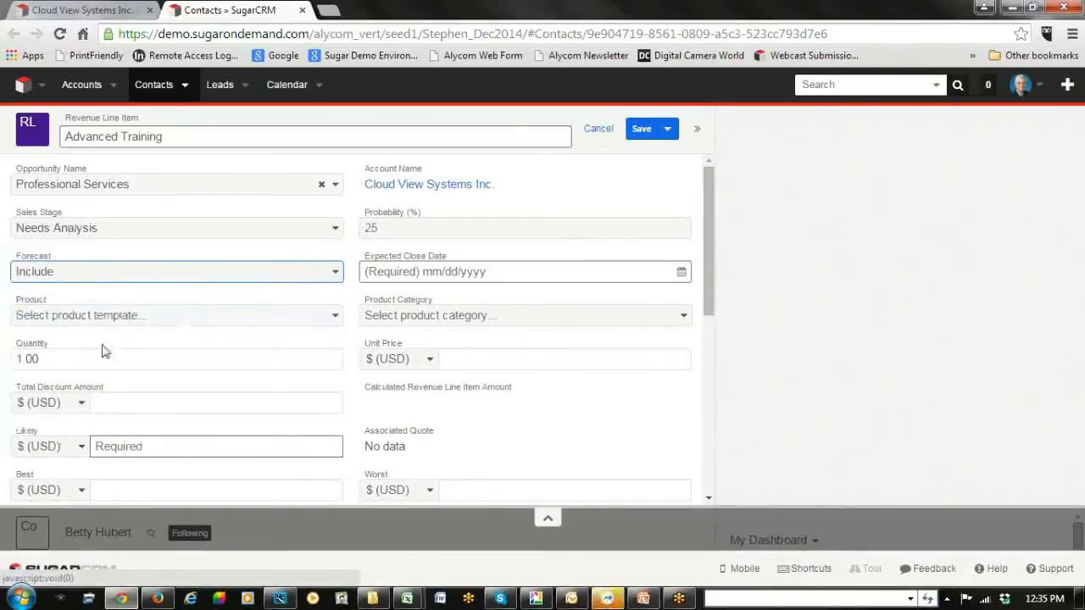
{"action": "left_click", "coordinate": [68, 366]}
{"action": "left_click_drag", "start_coordinate": [68, 365], "coordinate": [2, 359]}
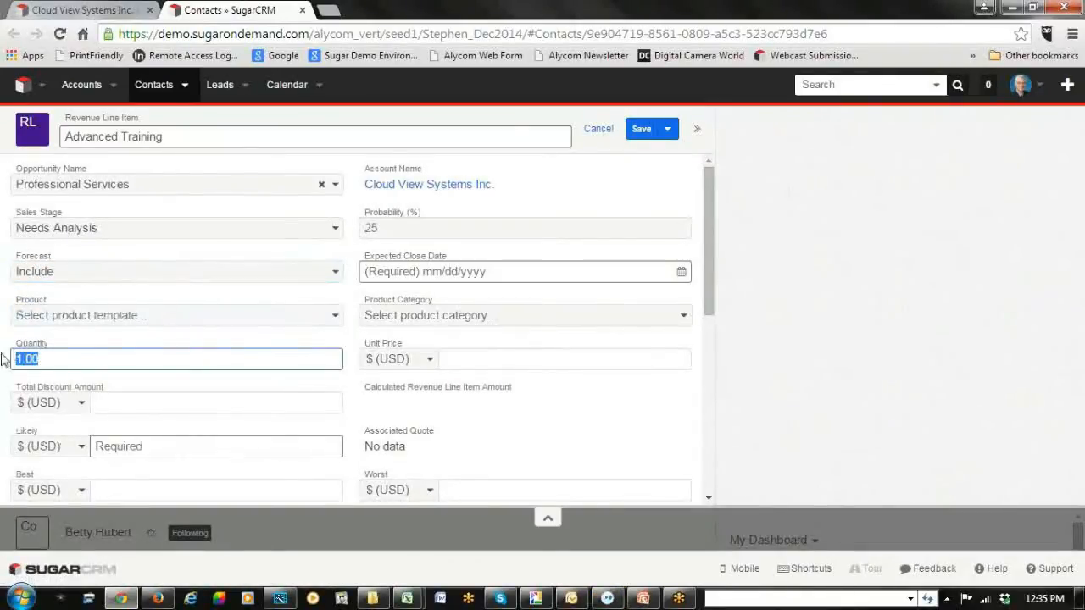
{"action": "type", "text": "4.00"}
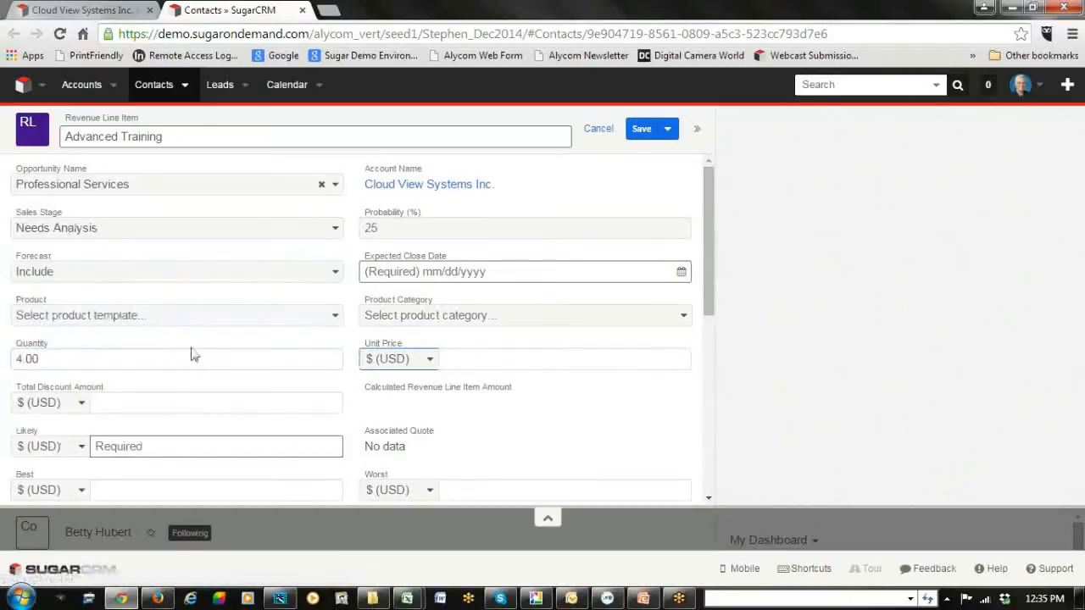
Select the product Advanced Training for the line item and set the expected close date to 01/30/2015.
{"action": "left_click", "coordinate": [202, 315]}
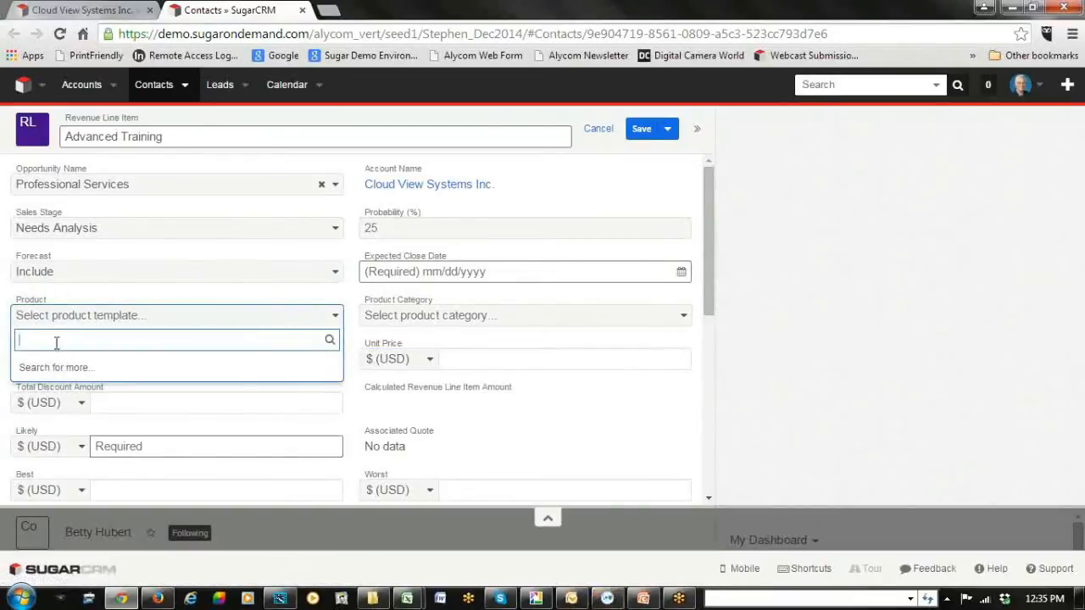
{"action": "type", "text": "Advanc"}
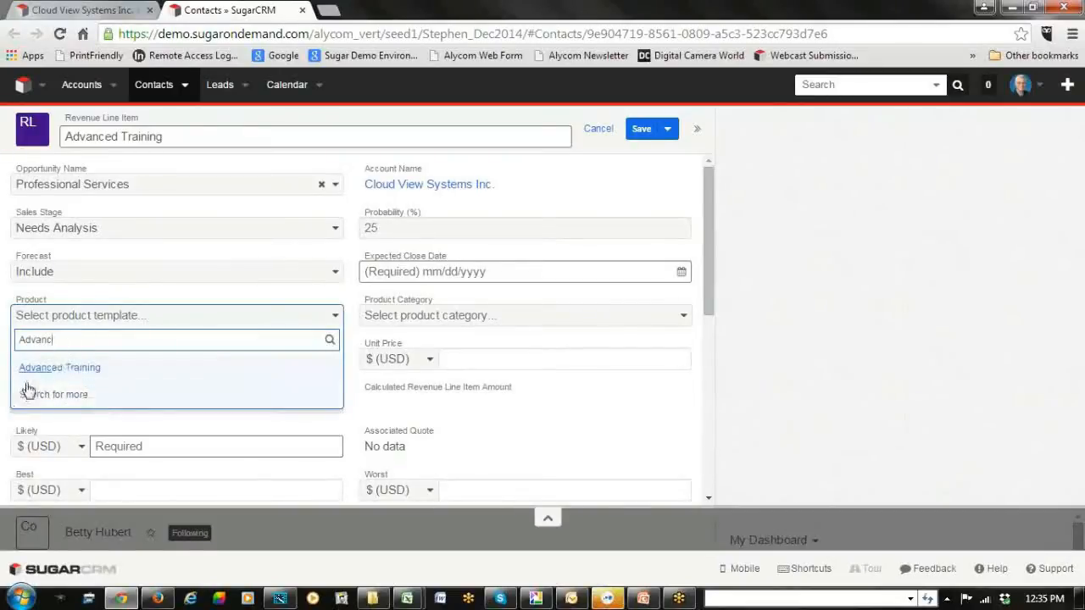
{"action": "left_click", "coordinate": [39, 368]}
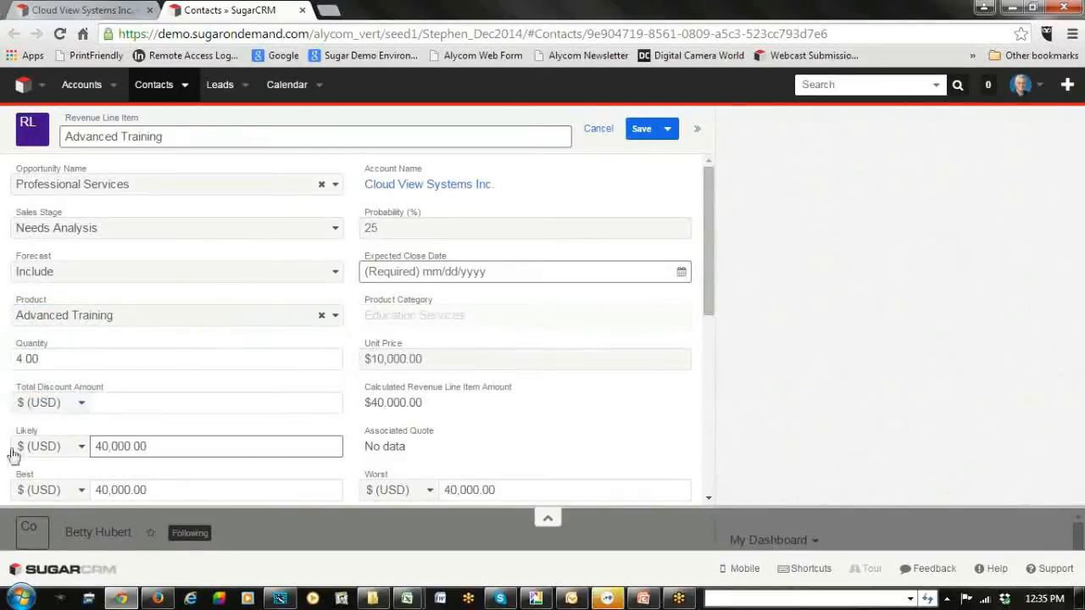
{"action": "left_click", "coordinate": [559, 269]}
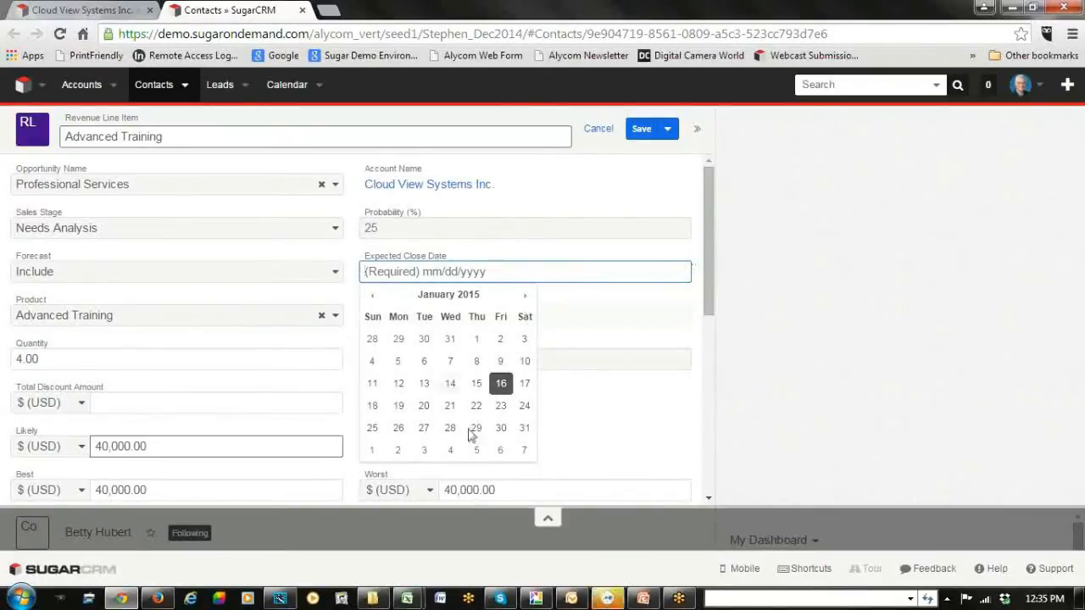
{"action": "left_click", "coordinate": [501, 428]}
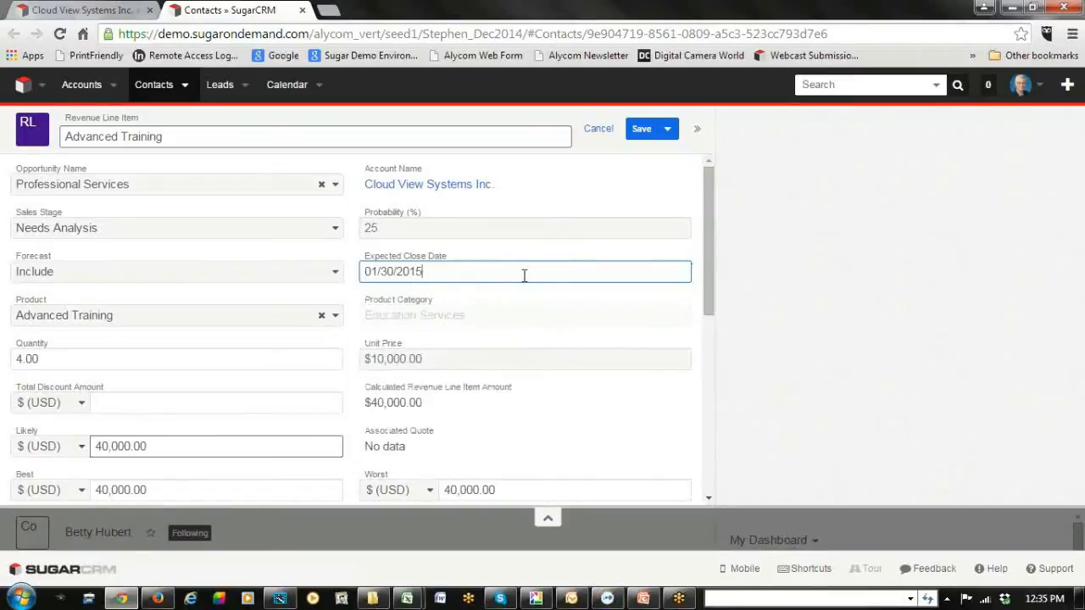
Check the remaining line item fields, save the revenue line item and review the contact's updated Opportunities list.
{"action": "scroll", "coordinate": [598, 354], "scroll_direction": "down", "scroll_amount": 2}
{"action": "scroll", "coordinate": [602, 348], "scroll_direction": "up", "scroll_amount": 2}
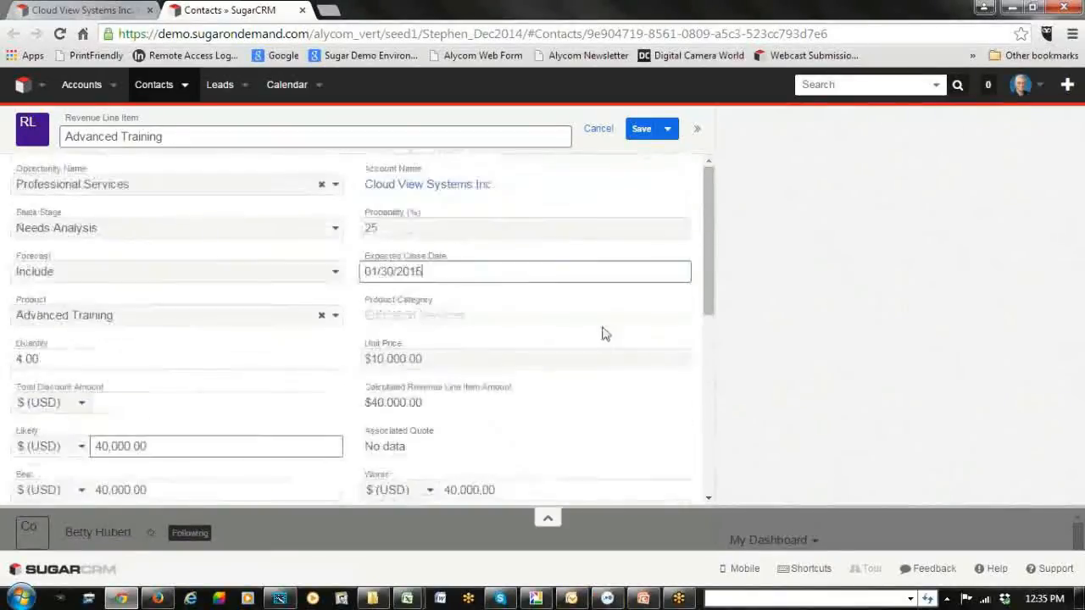
{"action": "left_click", "coordinate": [640, 131]}
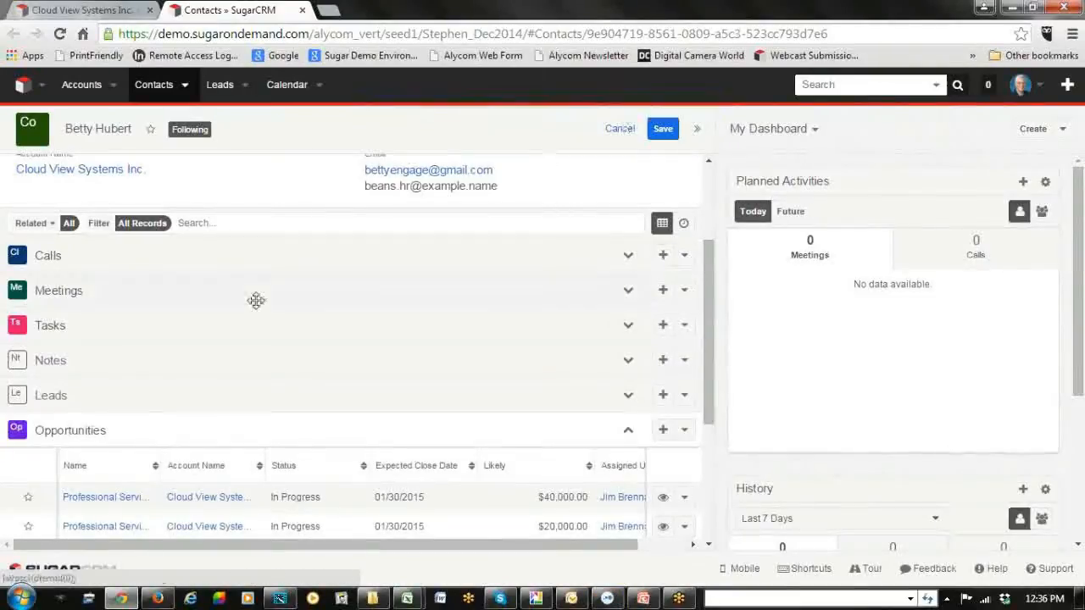
{"action": "scroll", "coordinate": [255, 300], "scroll_direction": "down", "scroll_amount": 1}
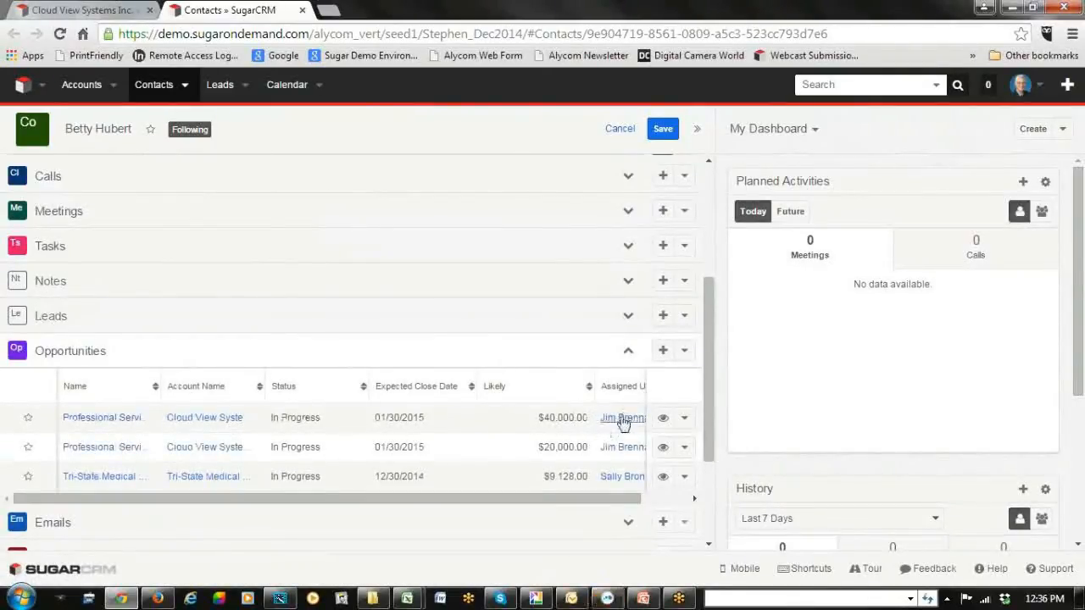
{"action": "scroll", "coordinate": [165, 301], "scroll_direction": "up", "scroll_amount": 3}
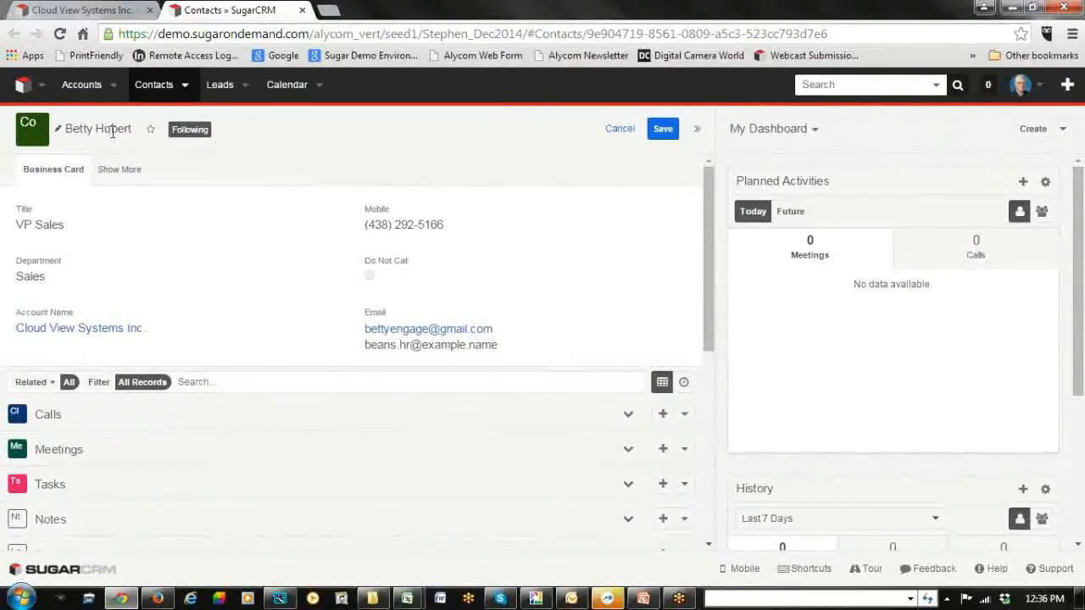
Switch to the Cloud View Systems Inc. account, review its Opportunities list and reload the account record.
{"action": "left_click", "coordinate": [85, 10]}
{"action": "scroll", "coordinate": [881, 390], "scroll_direction": "up", "scroll_amount": 3}
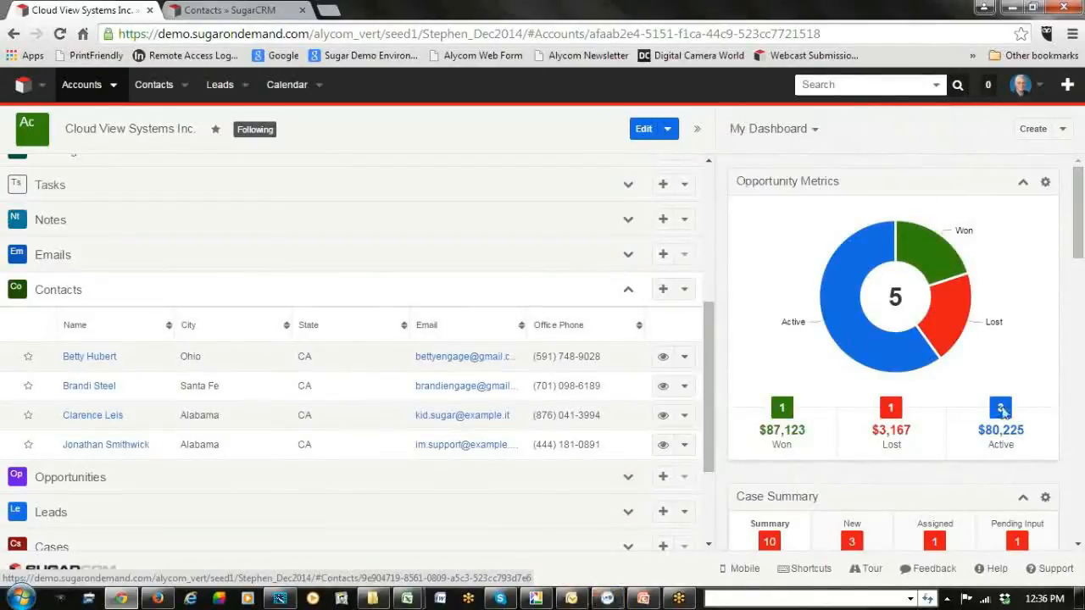
{"action": "left_click", "coordinate": [629, 480]}
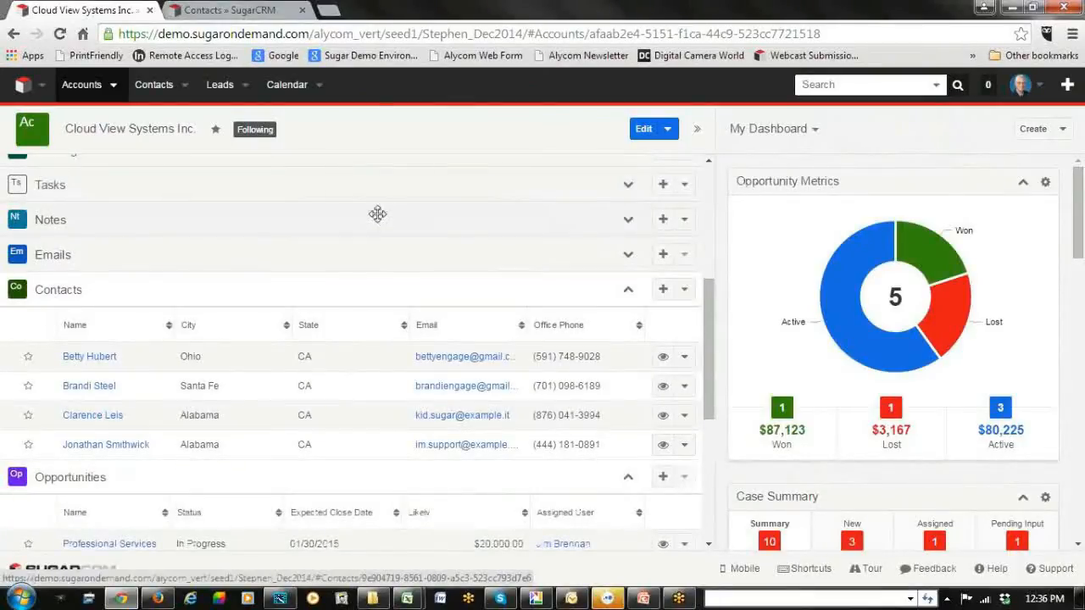
{"action": "scroll", "coordinate": [380, 222], "scroll_direction": "down", "scroll_amount": 2}
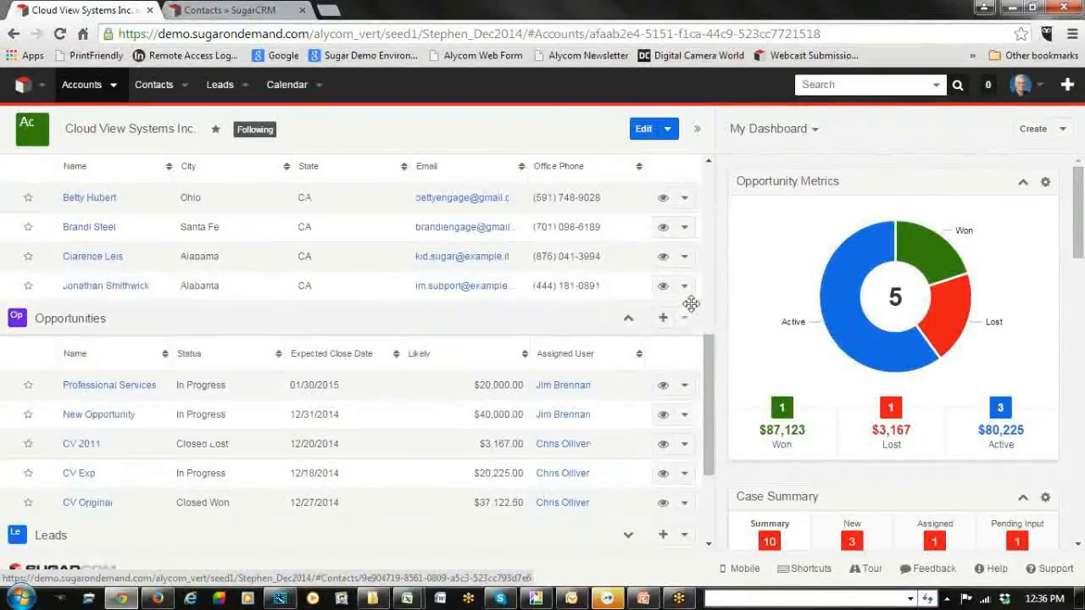
{"action": "scroll", "coordinate": [679, 328], "scroll_direction": "up", "scroll_amount": 4}
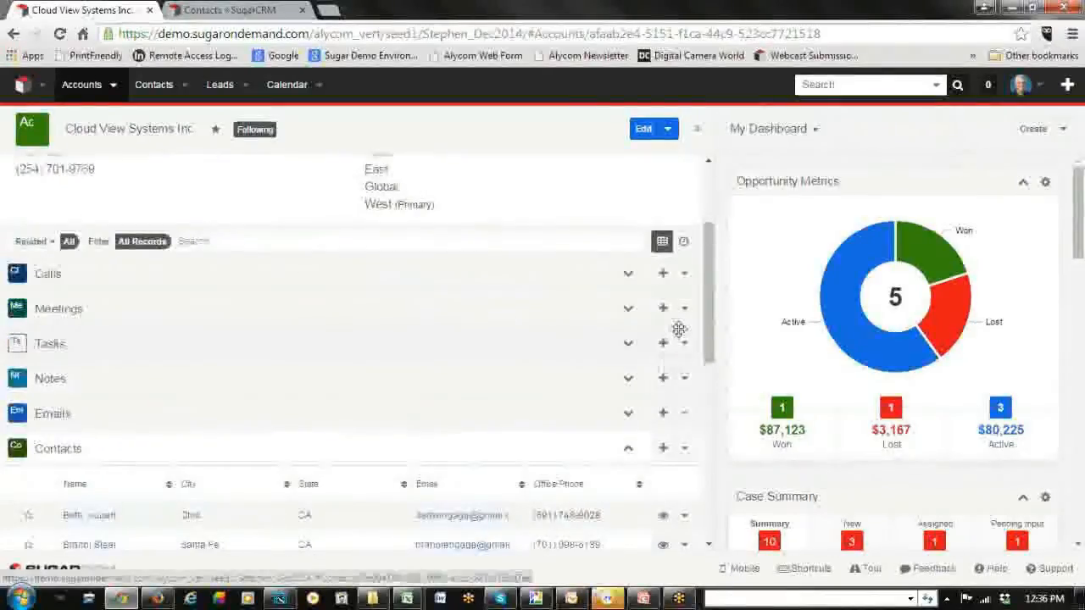
{"action": "scroll", "coordinate": [679, 329], "scroll_direction": "up", "scroll_amount": 2}
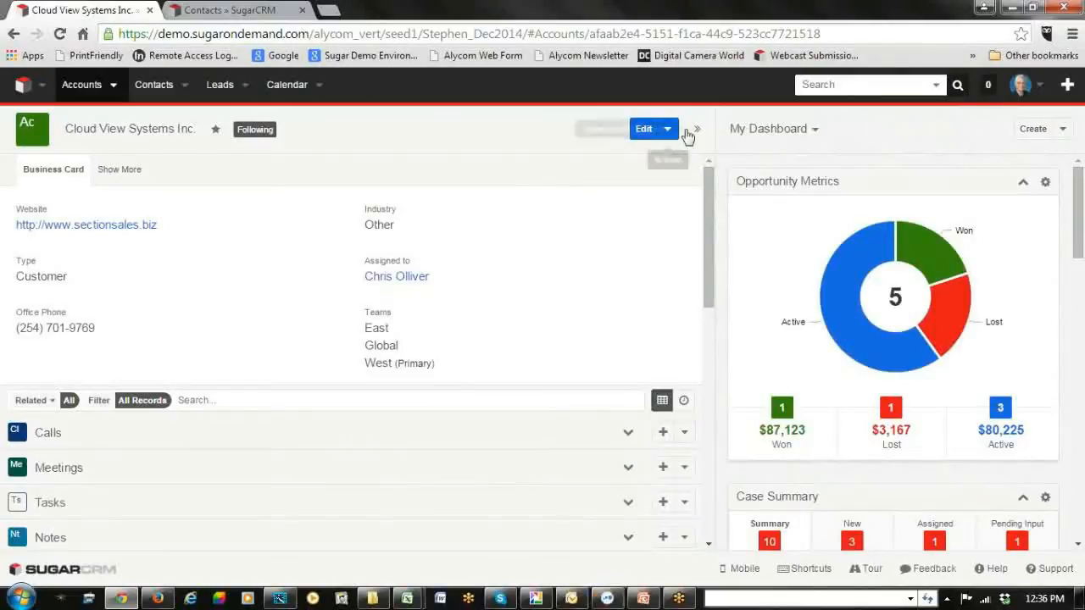
{"action": "left_click", "coordinate": [59, 35]}
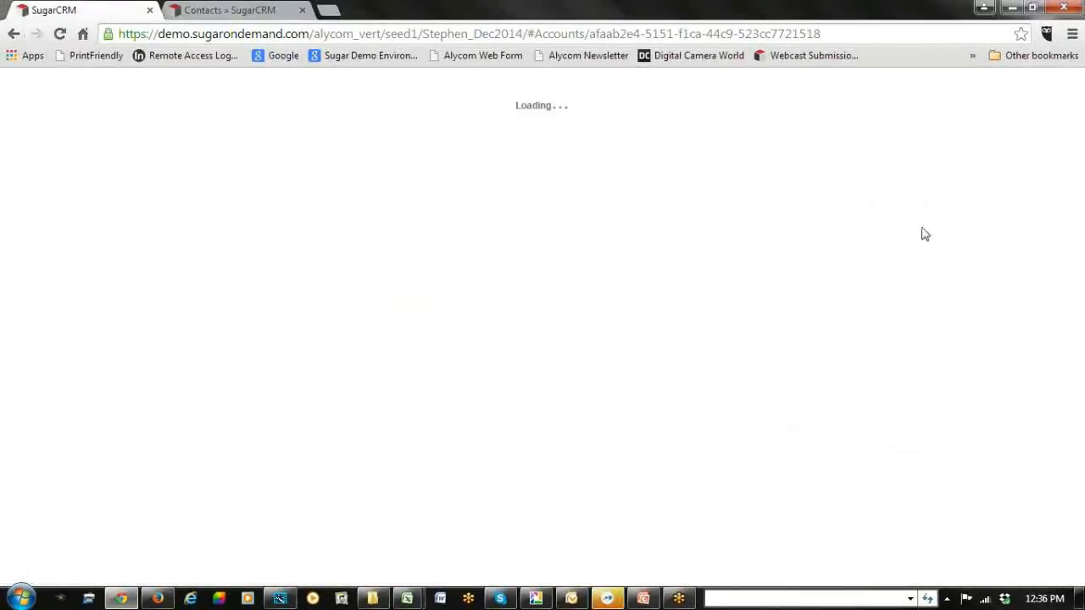
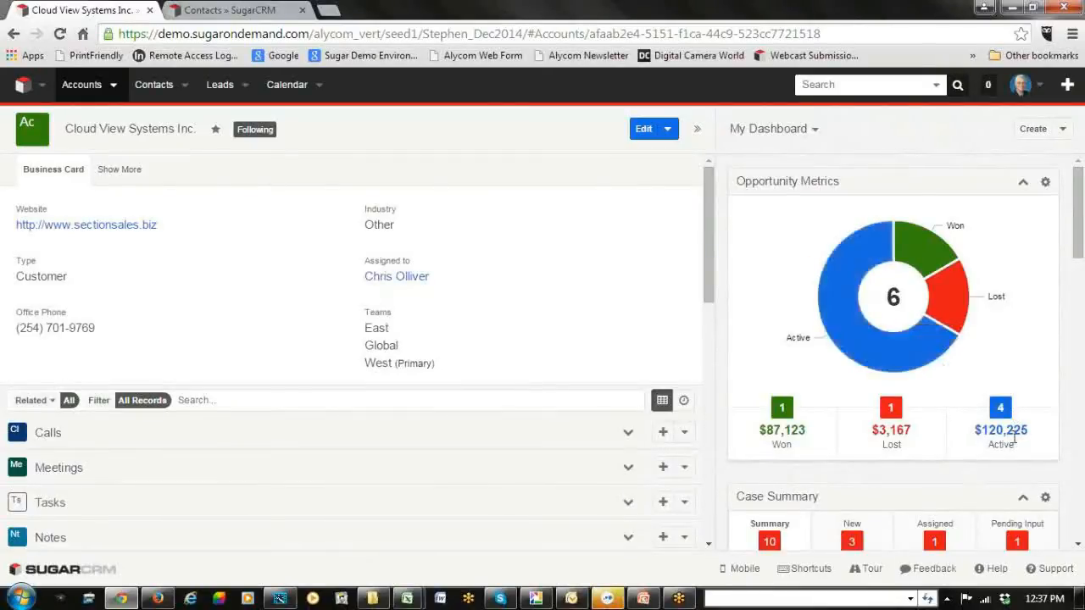
Review the account's opportunity metrics, case summary, contacts and opportunities, and collapse the Opportunities list.
{"action": "scroll", "coordinate": [1033, 416], "scroll_direction": "down", "scroll_amount": 2}
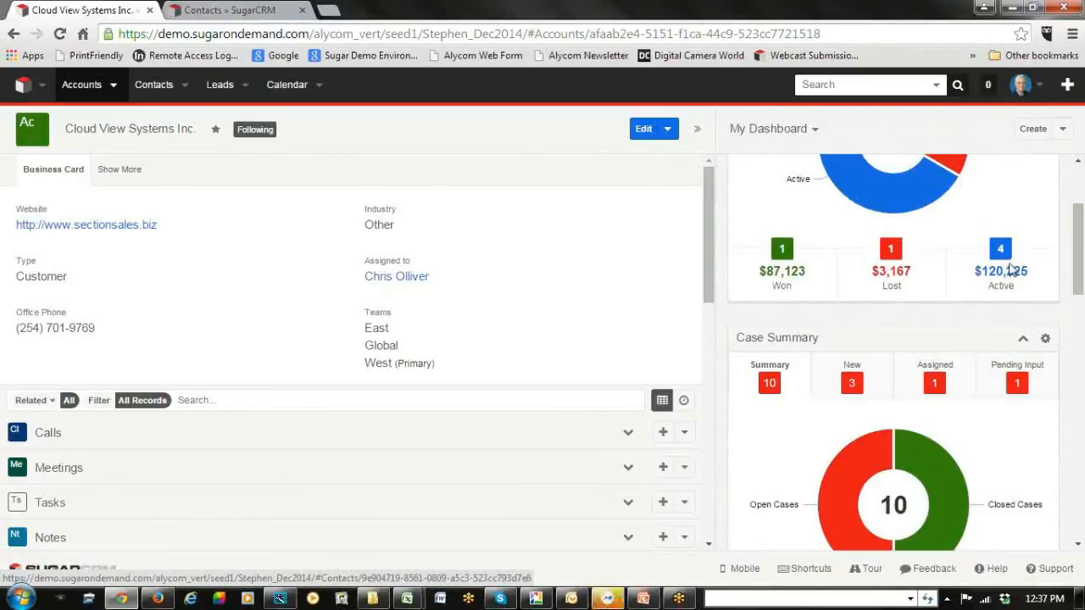
{"action": "scroll", "coordinate": [297, 269], "scroll_direction": "down", "scroll_amount": 4}
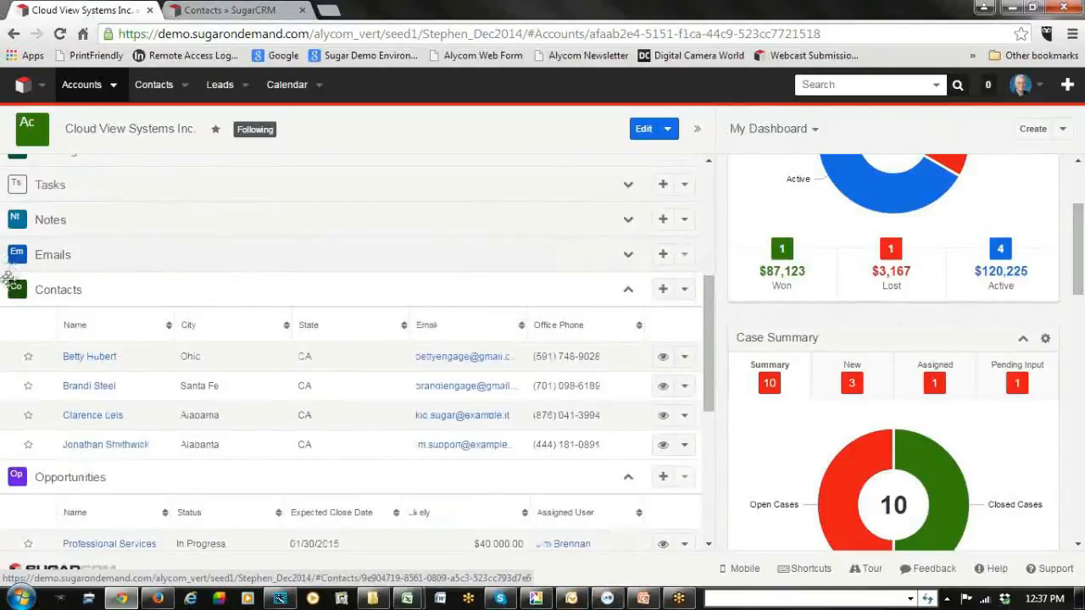
{"action": "scroll", "coordinate": [121, 346], "scroll_direction": "down", "scroll_amount": 2}
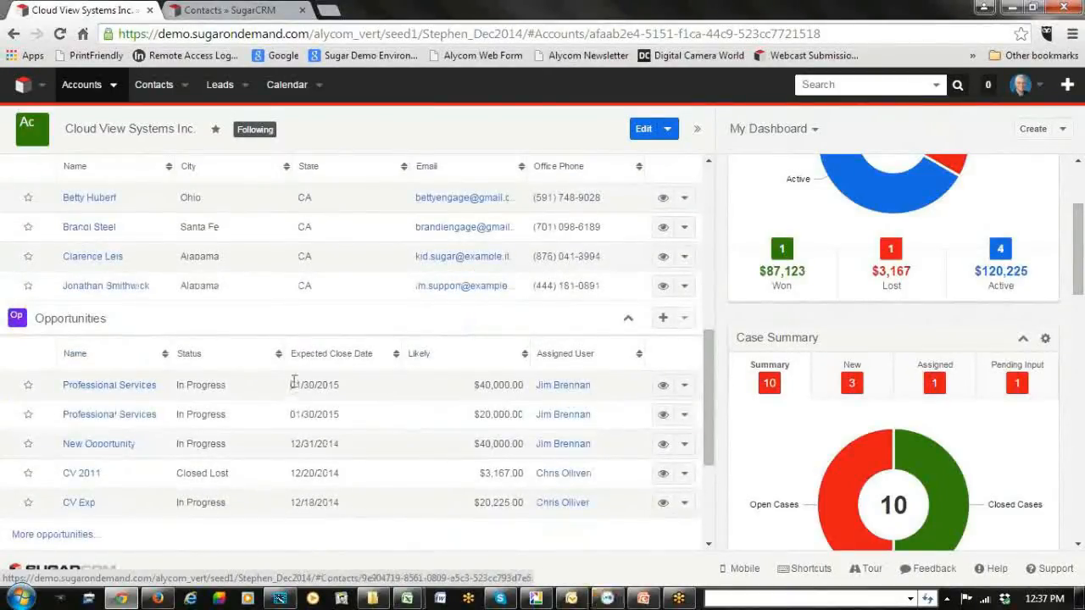
{"action": "left_click", "coordinate": [629, 320]}
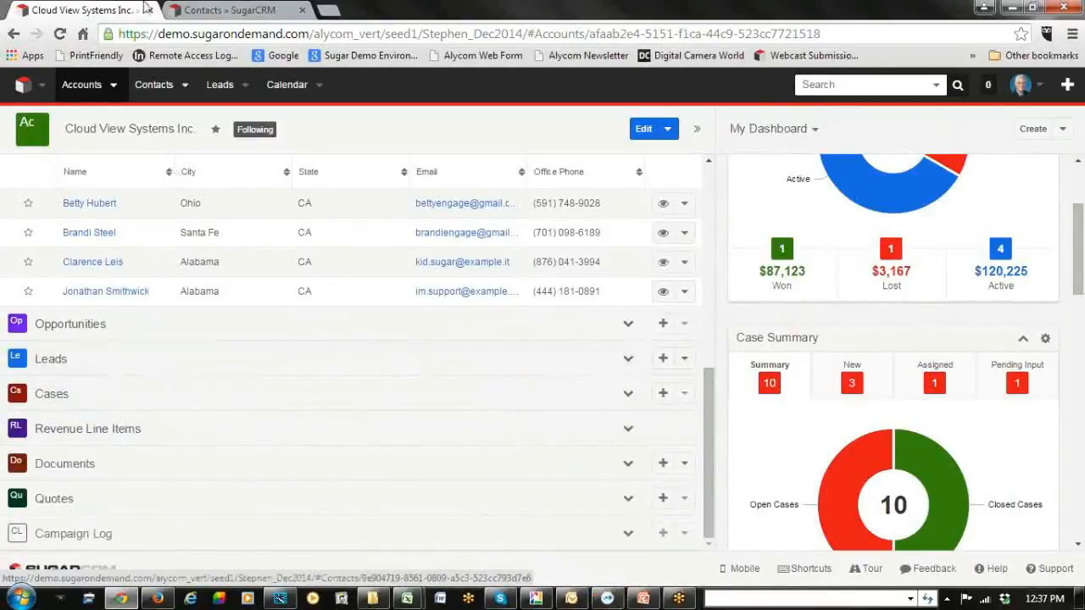
Switch to the open contact record and start a new case from it with the subject "Package did not arrive".
{"action": "left_click", "coordinate": [217, 10]}
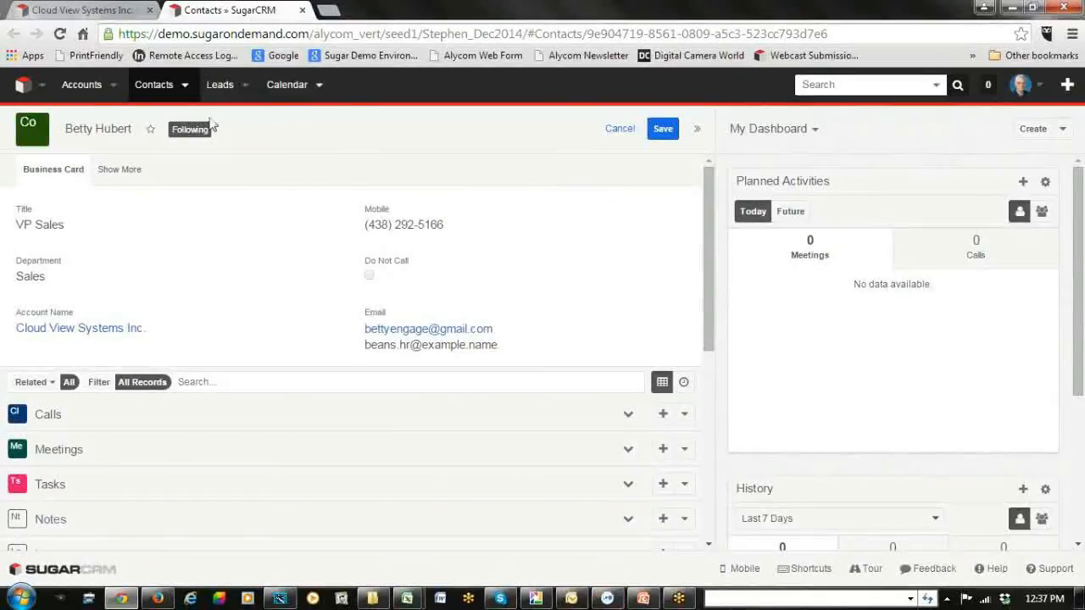
{"action": "left_click", "coordinate": [100, 132]}
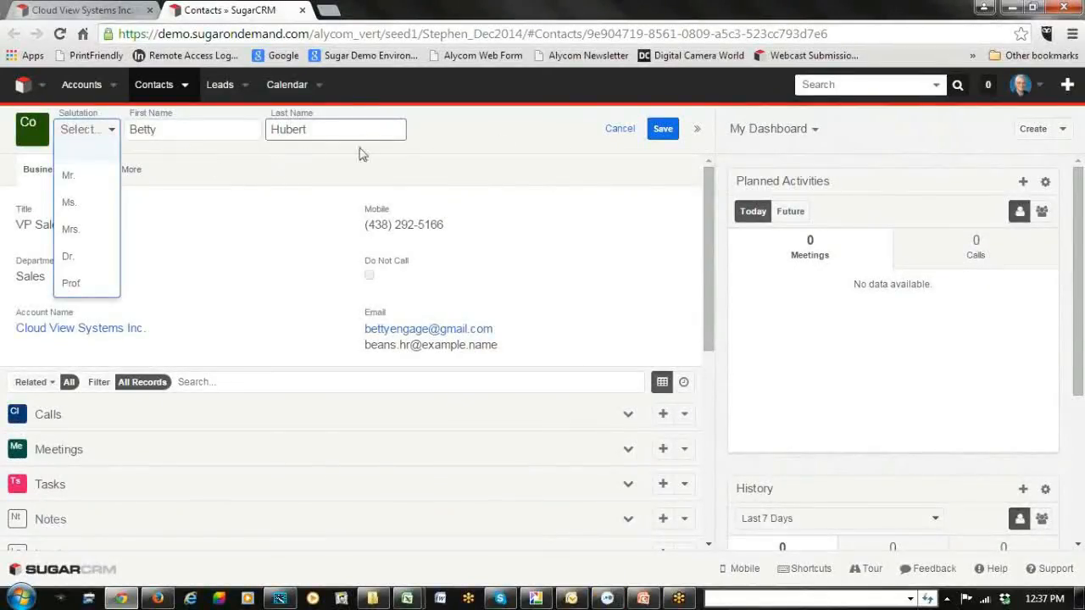
{"action": "left_click", "coordinate": [506, 146]}
{"action": "scroll", "coordinate": [412, 288], "scroll_direction": "down", "scroll_amount": 5}
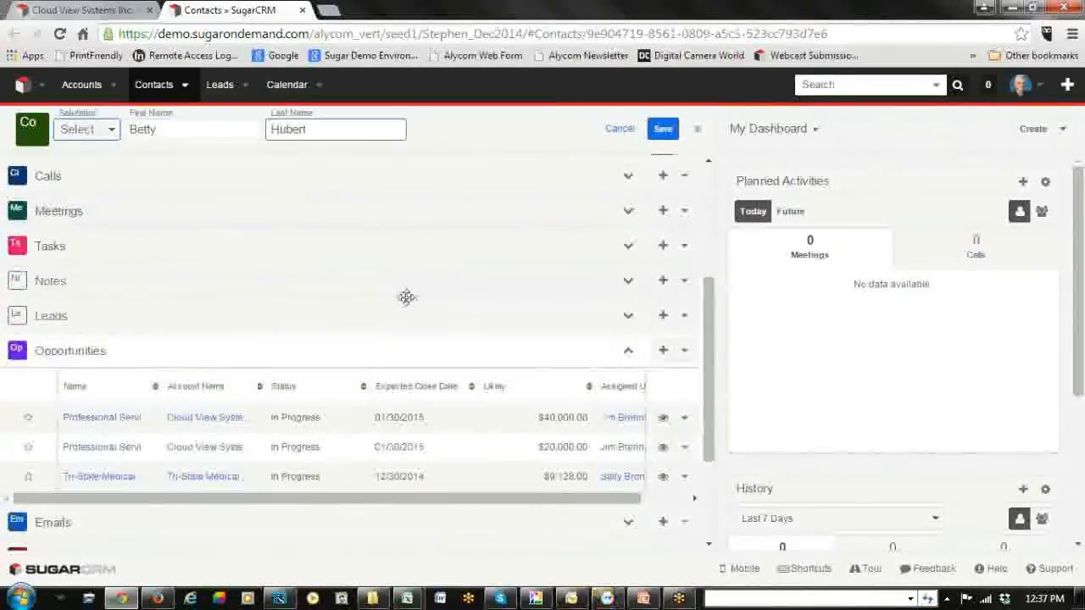
{"action": "scroll", "coordinate": [407, 297], "scroll_direction": "down", "scroll_amount": 2}
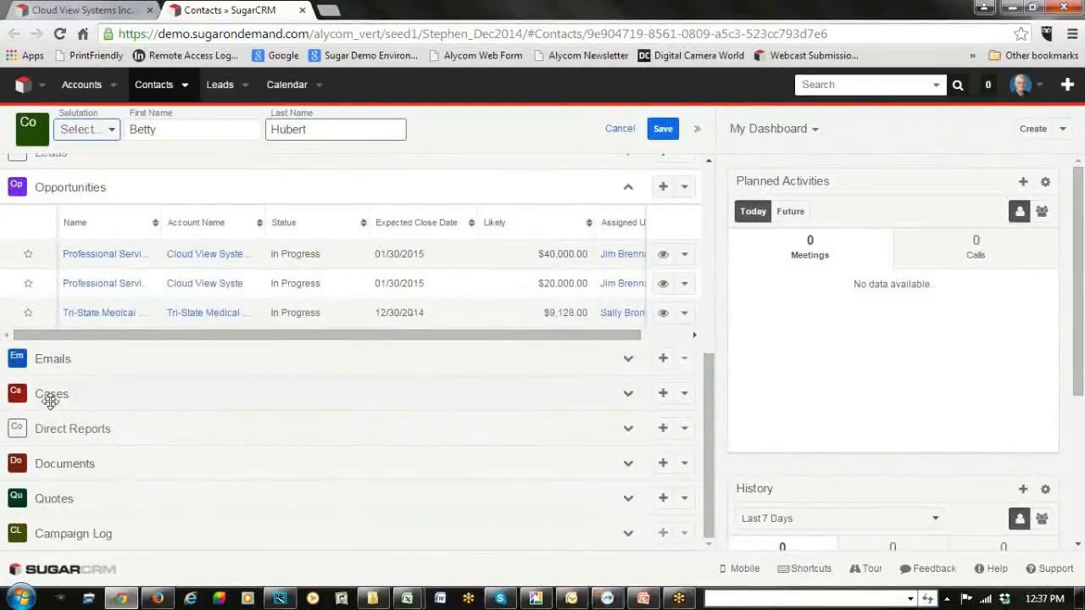
{"action": "left_click", "coordinate": [663, 398]}
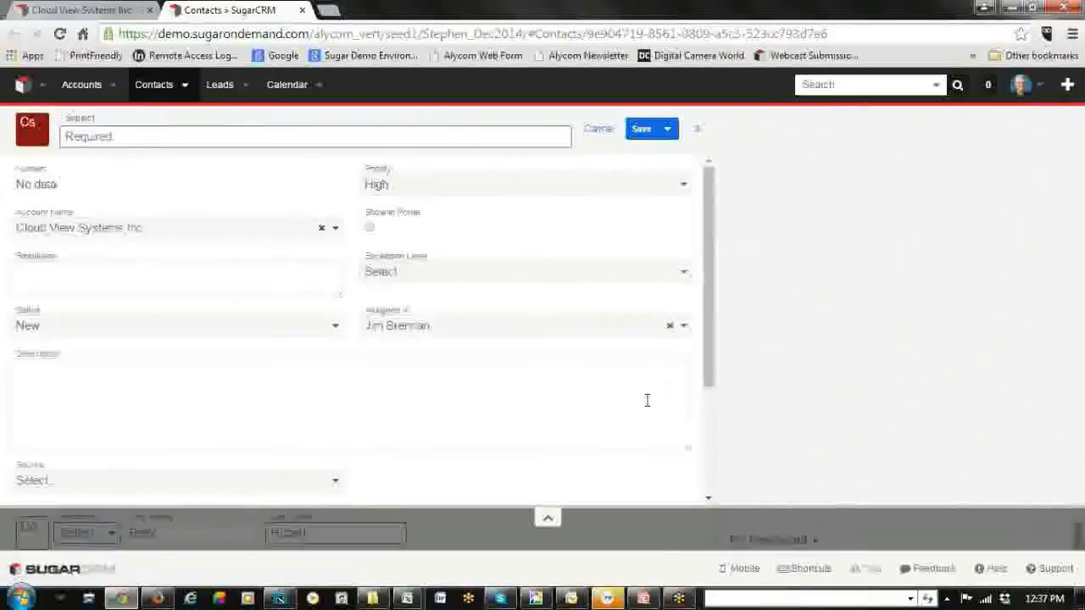
{"action": "left_click", "coordinate": [209, 137]}
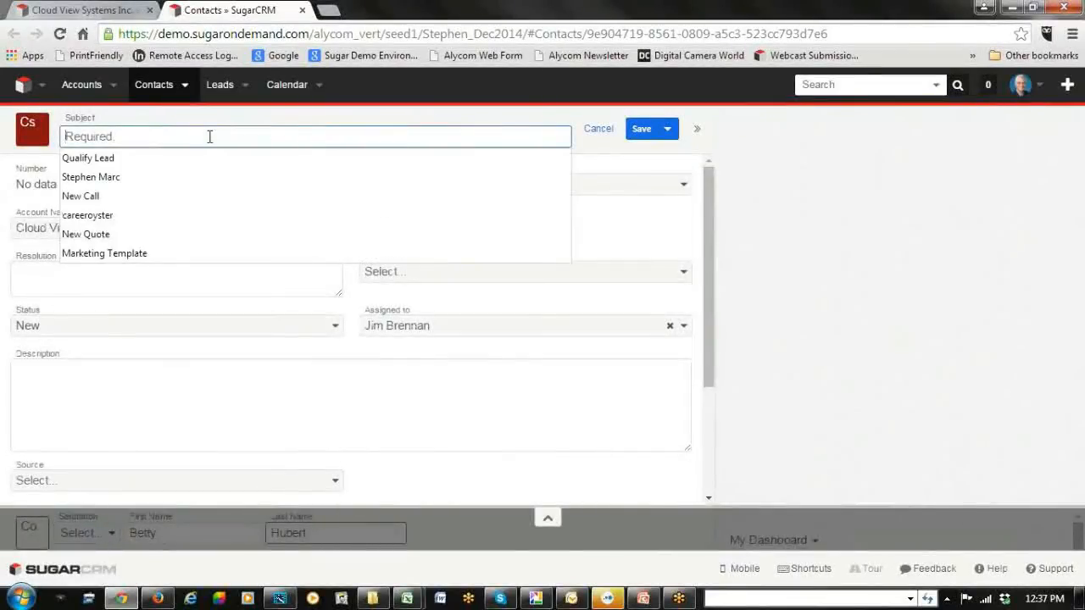
{"action": "type", "text": "Package did not"}
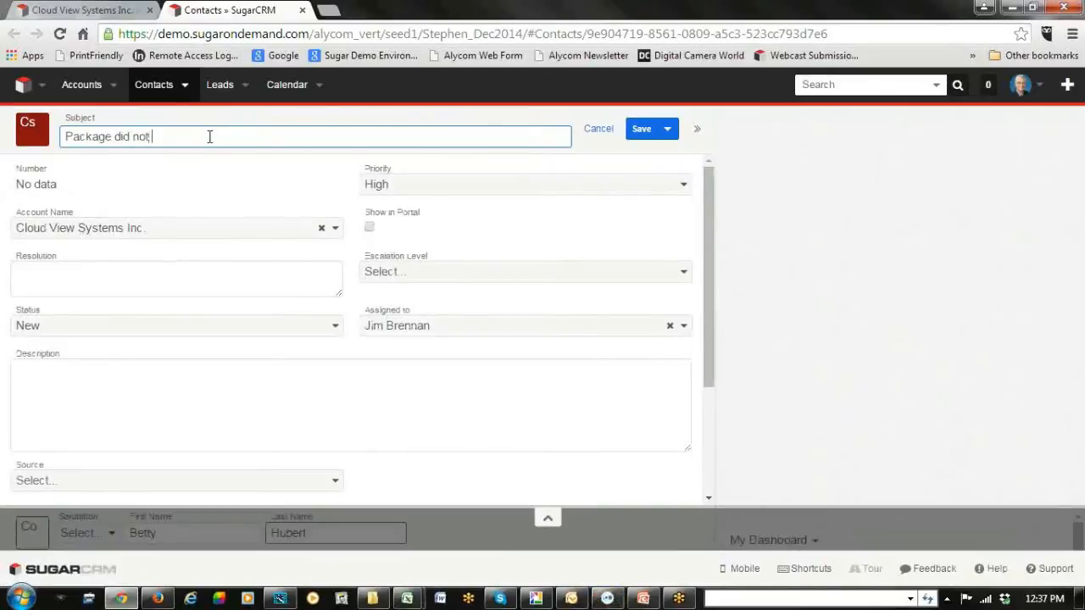
{"action": "type", "text": "arrive"}
Keep the case's status New and priority High, set its escalation level to Escalation 2 and save the case.
{"action": "left_click", "coordinate": [102, 337]}
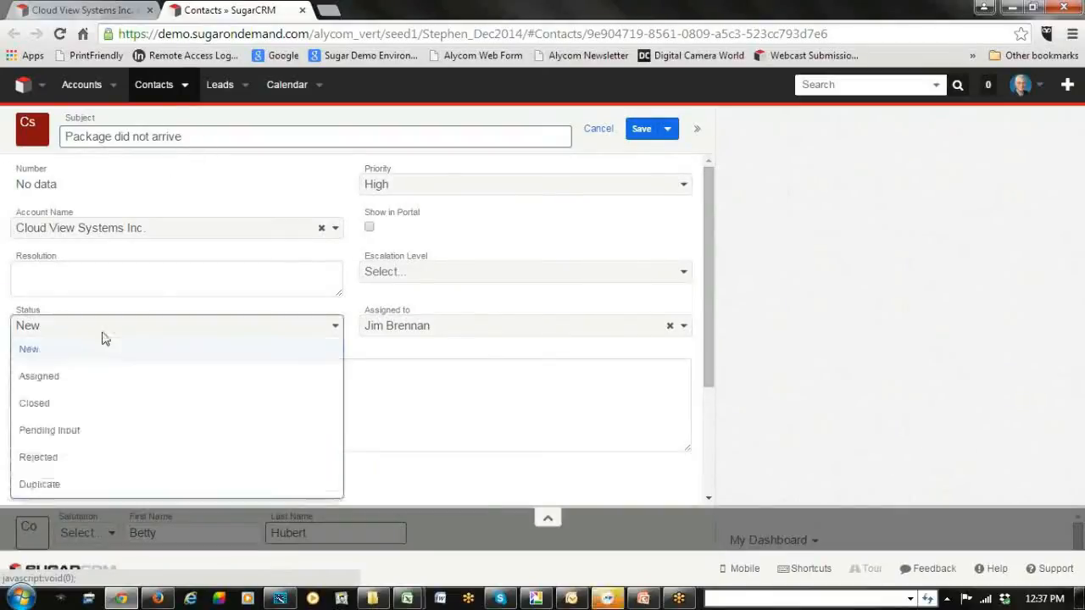
{"action": "left_click", "coordinate": [489, 448]}
{"action": "left_click", "coordinate": [686, 184]}
{"action": "left_click", "coordinate": [686, 184]}
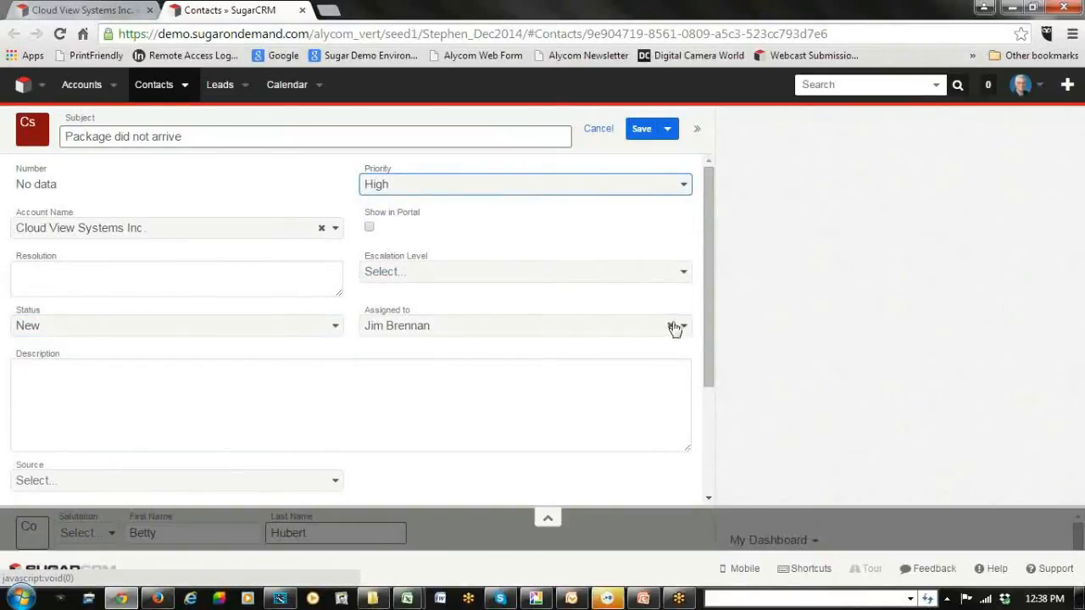
{"action": "scroll", "coordinate": [280, 327], "scroll_direction": "down", "scroll_amount": 2}
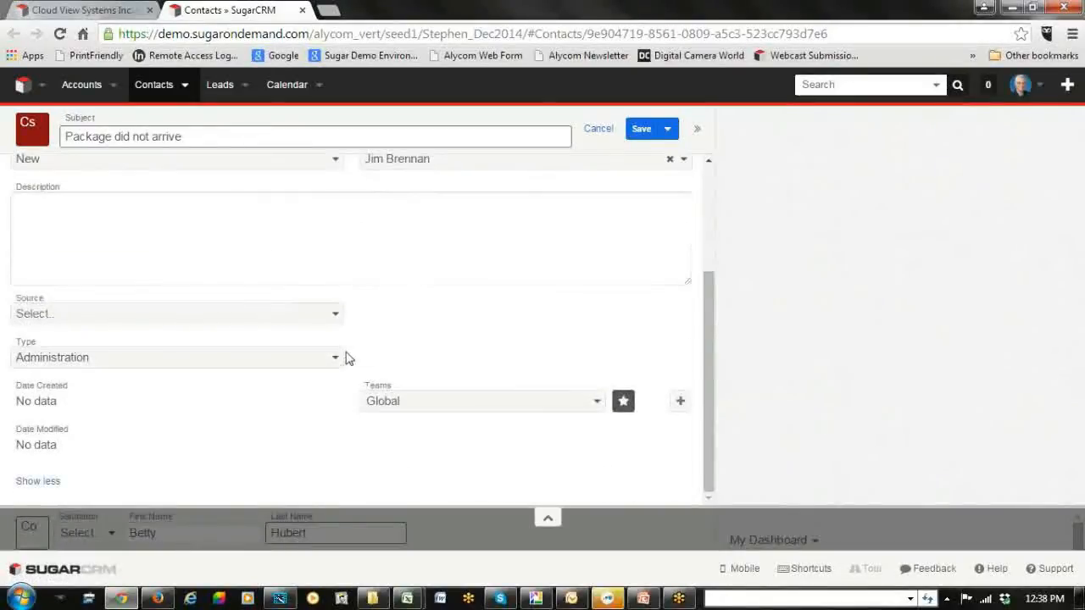
{"action": "scroll", "coordinate": [348, 348], "scroll_direction": "up", "scroll_amount": 2}
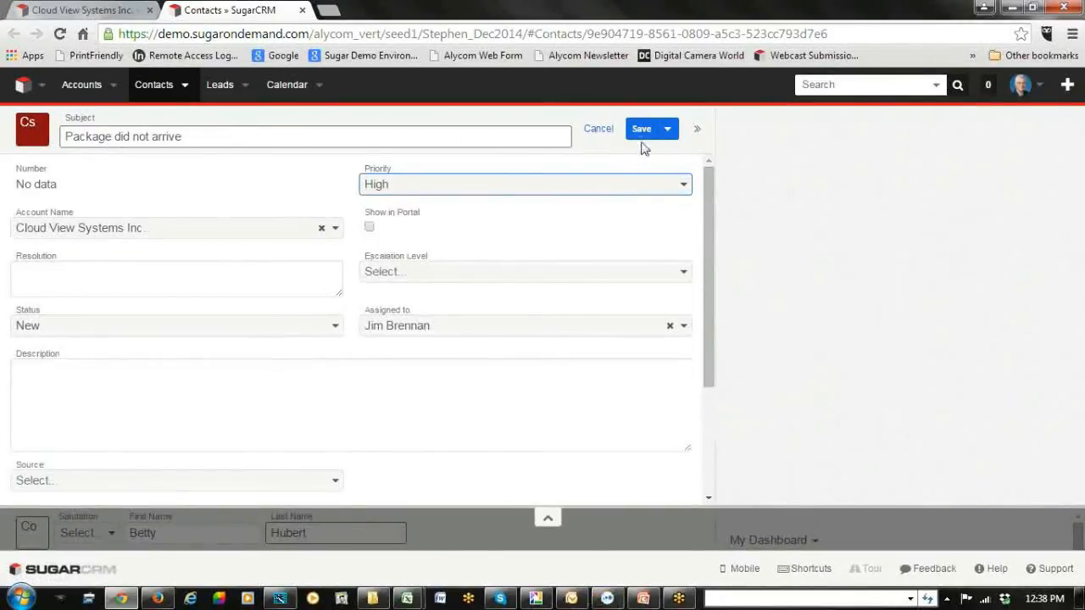
{"action": "left_click", "coordinate": [679, 273]}
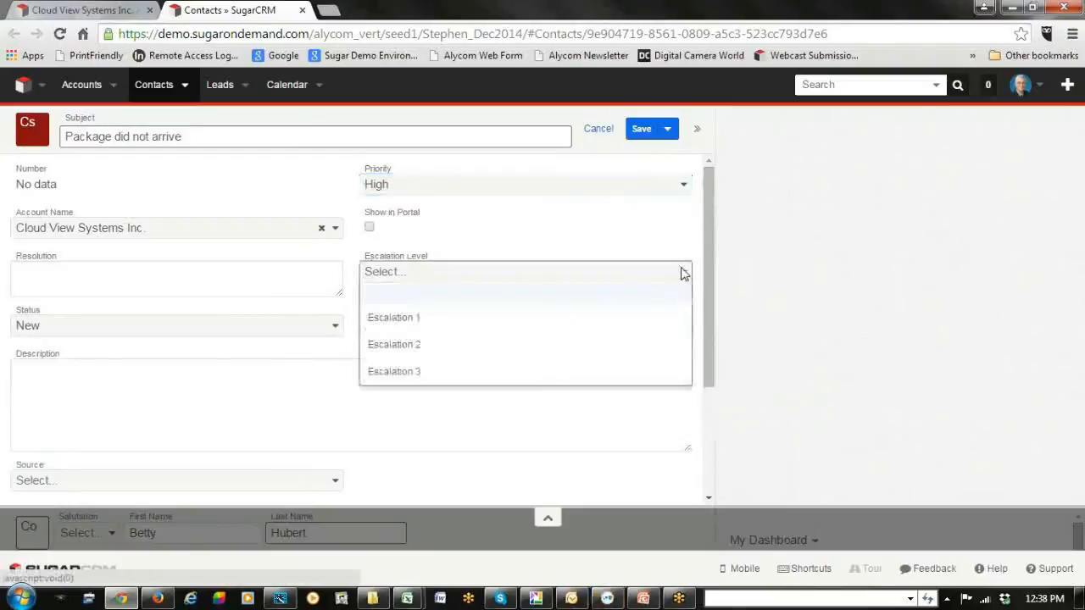
{"action": "left_click", "coordinate": [440, 346]}
{"action": "left_click", "coordinate": [644, 130]}
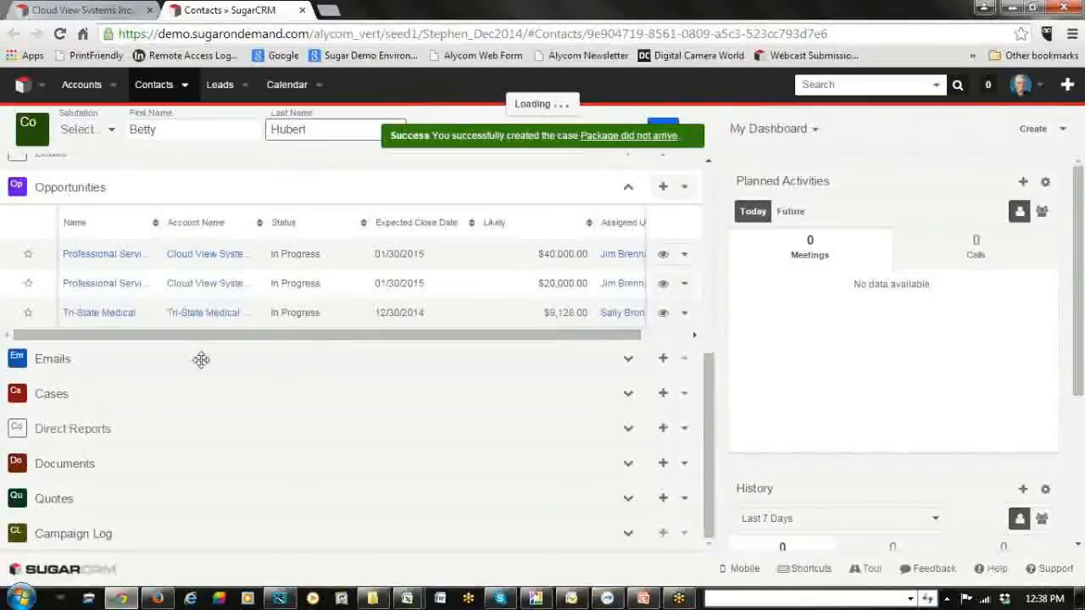
Expand the contact's Cases list and review its cases.
{"action": "scroll", "coordinate": [388, 347], "scroll_direction": "up", "scroll_amount": 4}
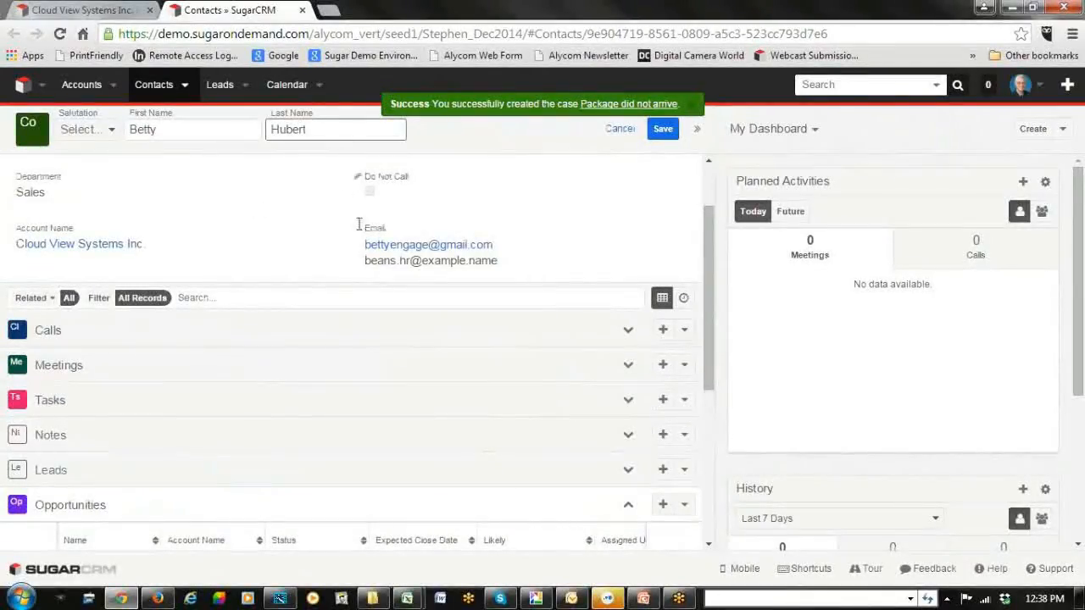
{"action": "scroll", "coordinate": [359, 230], "scroll_direction": "down", "scroll_amount": 5}
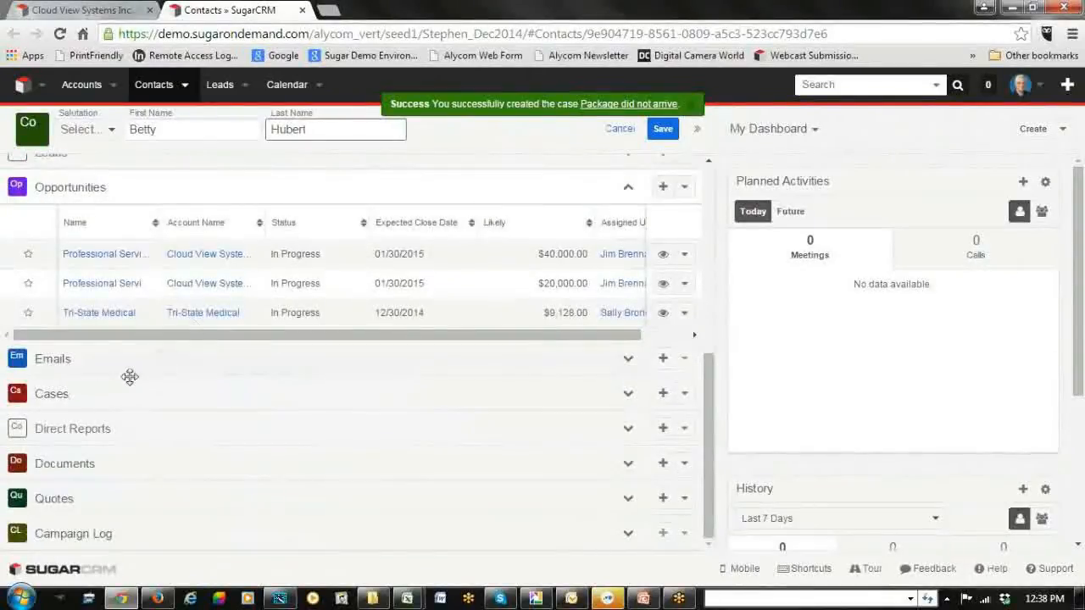
{"action": "left_click", "coordinate": [629, 396]}
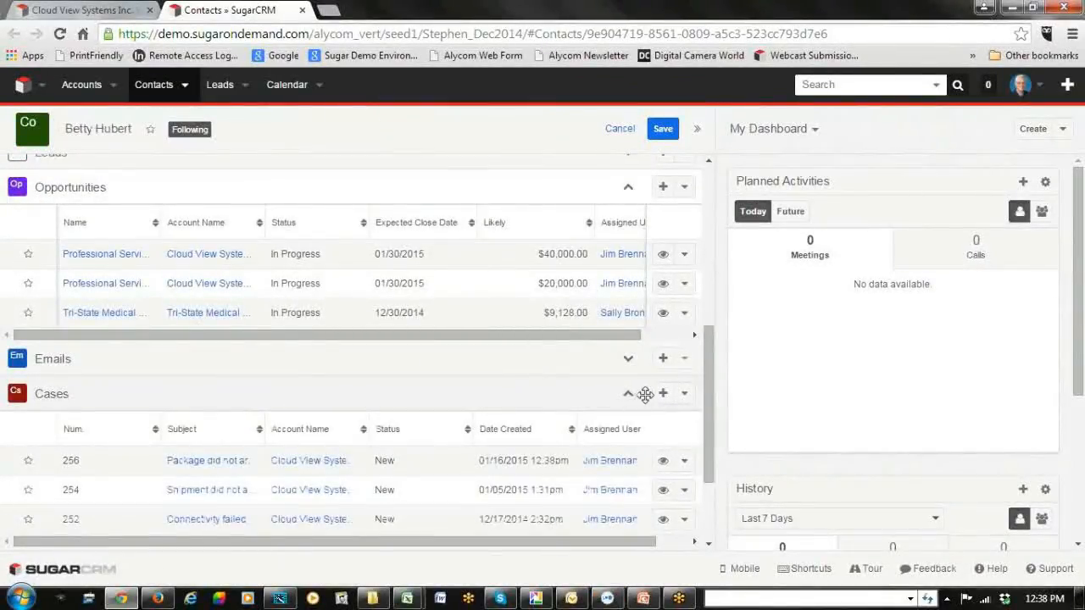
{"action": "scroll", "coordinate": [646, 402], "scroll_direction": "down", "scroll_amount": 2}
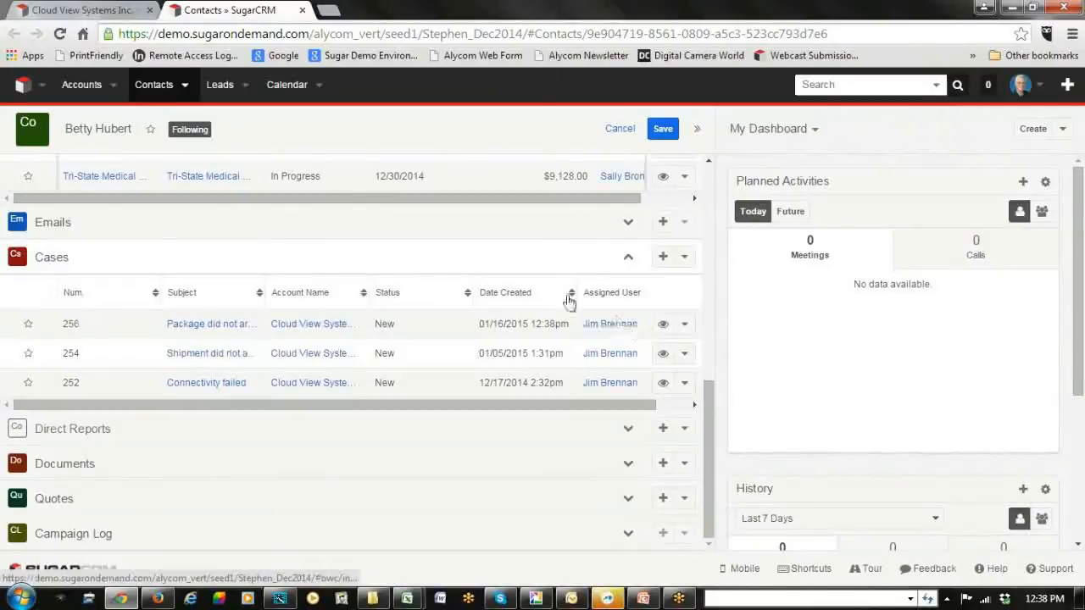
Switch back to the Cloud View Systems Inc. account, reload the record and check its Case Summary chart.
{"action": "left_click", "coordinate": [95, 11]}
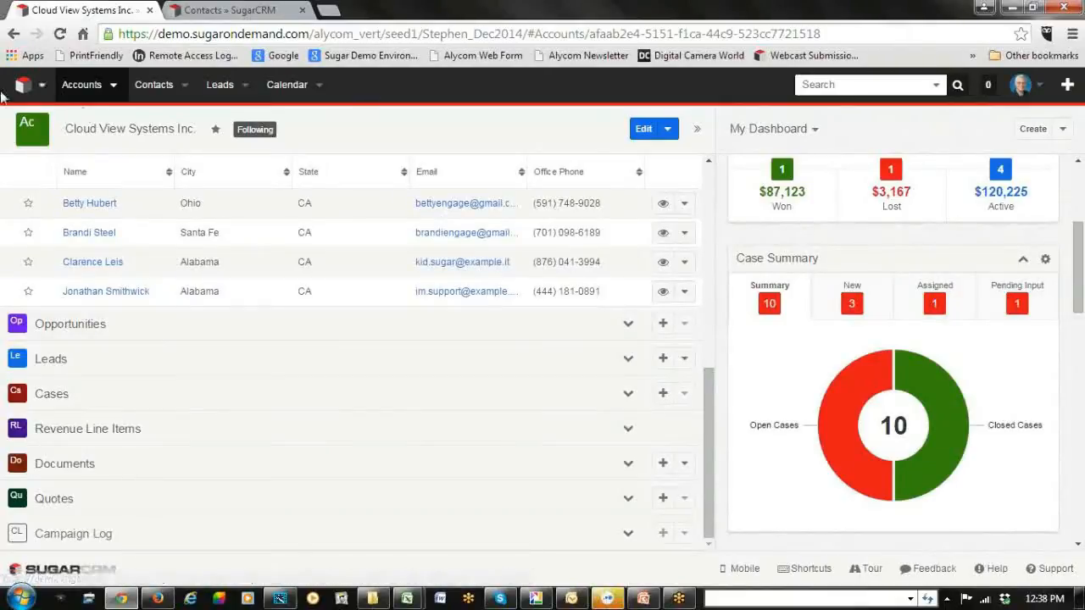
{"action": "left_click", "coordinate": [53, 85]}
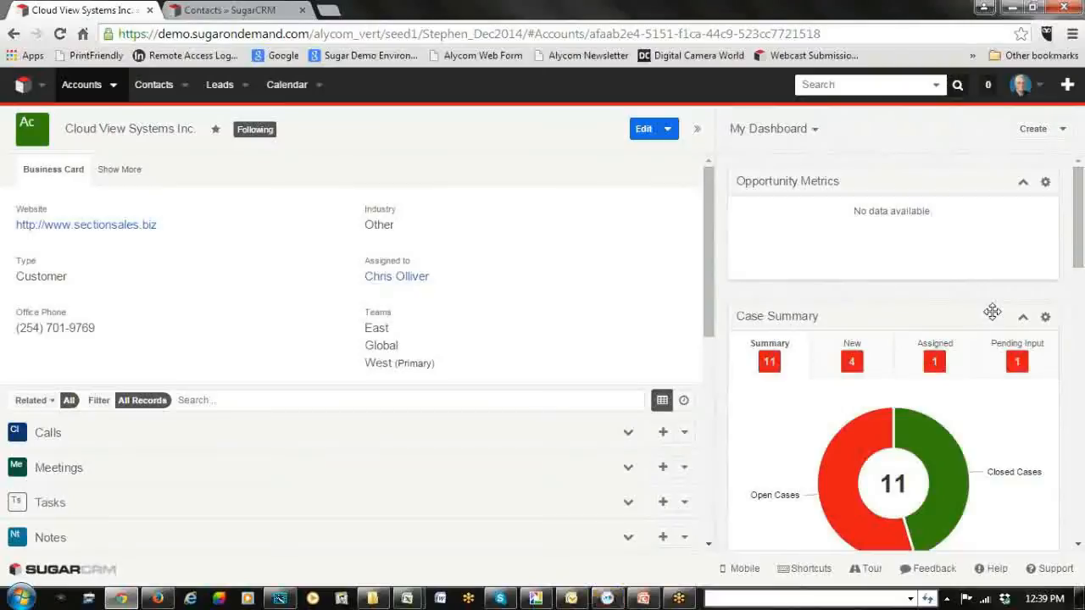
{"action": "scroll", "coordinate": [994, 316], "scroll_direction": "down", "scroll_amount": 1}
{"action": "scroll", "coordinate": [994, 315], "scroll_direction": "down", "scroll_amount": 3}
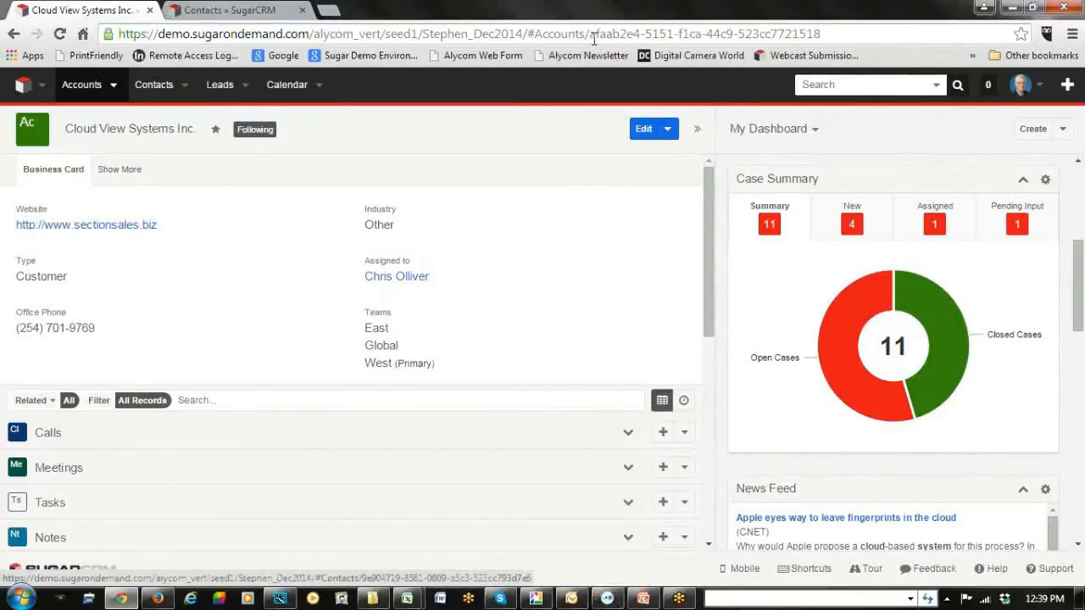
Open the logged-in user's own profile for editing and show its Advanced settings.
{"action": "left_click", "coordinate": [1042, 89]}
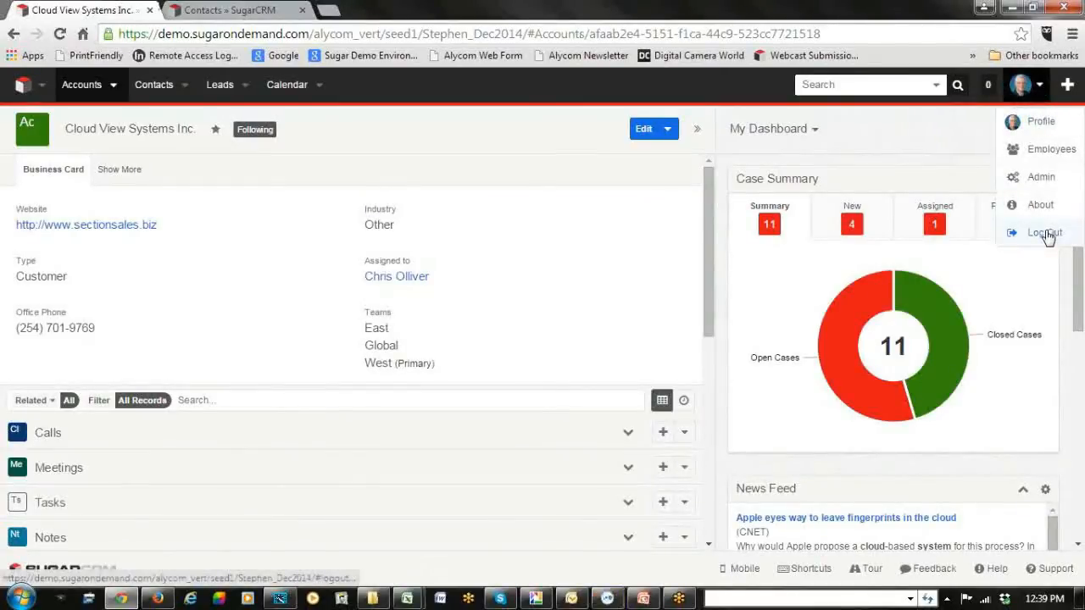
{"action": "left_click", "coordinate": [1041, 124]}
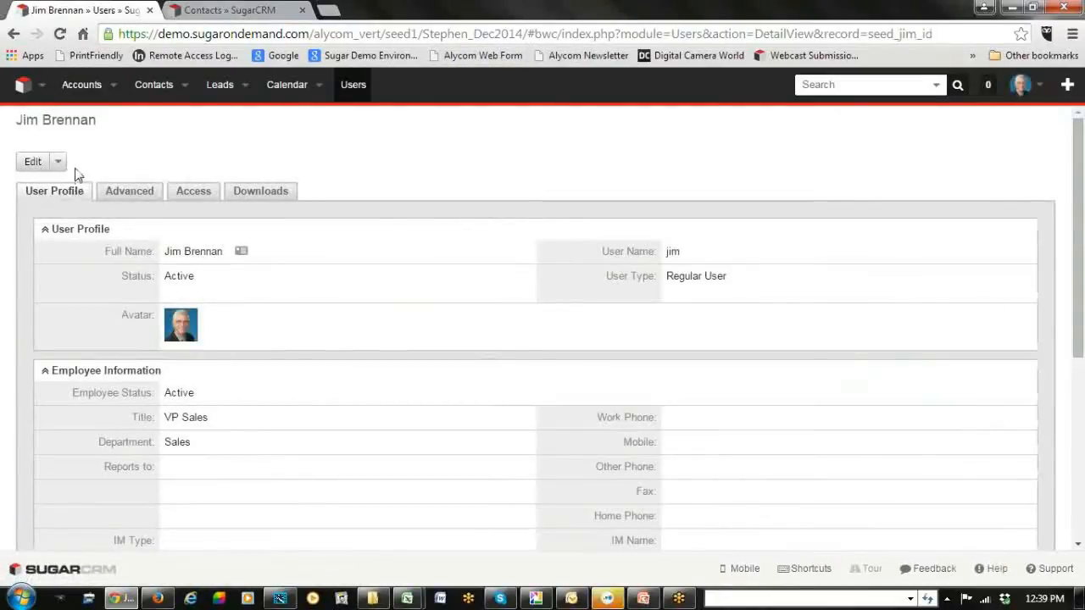
{"action": "left_click", "coordinate": [34, 164]}
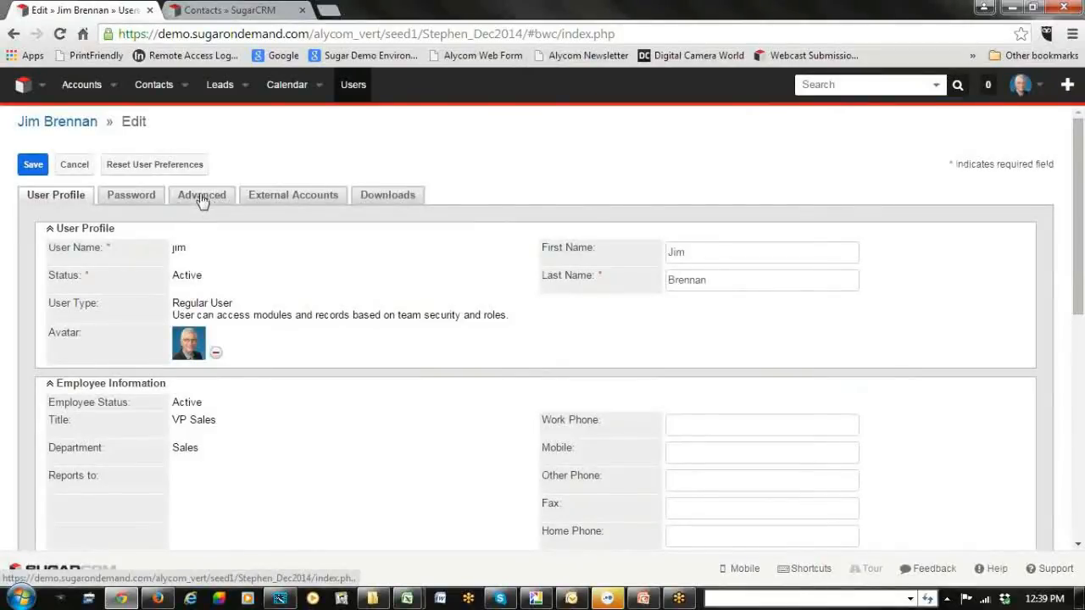
{"action": "left_click", "coordinate": [201, 196]}
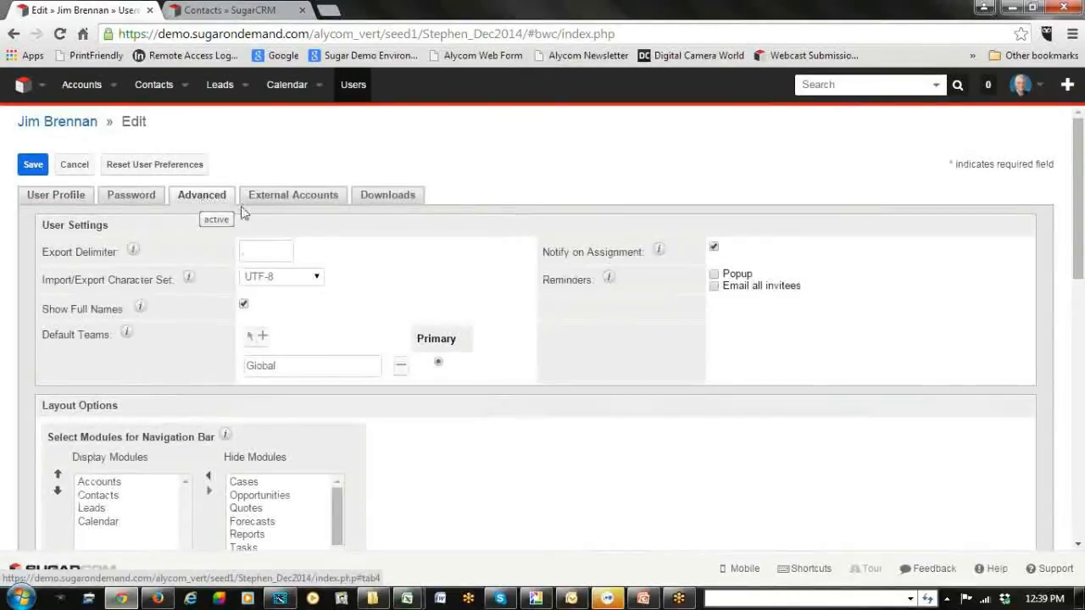
Move all hidden modules, from Cases through Quoted Line Items, into the navigation bar's displayed modules and save the profile.
{"action": "scroll", "coordinate": [264, 373], "scroll_direction": "down", "scroll_amount": 1}
{"action": "left_click", "coordinate": [244, 402]}
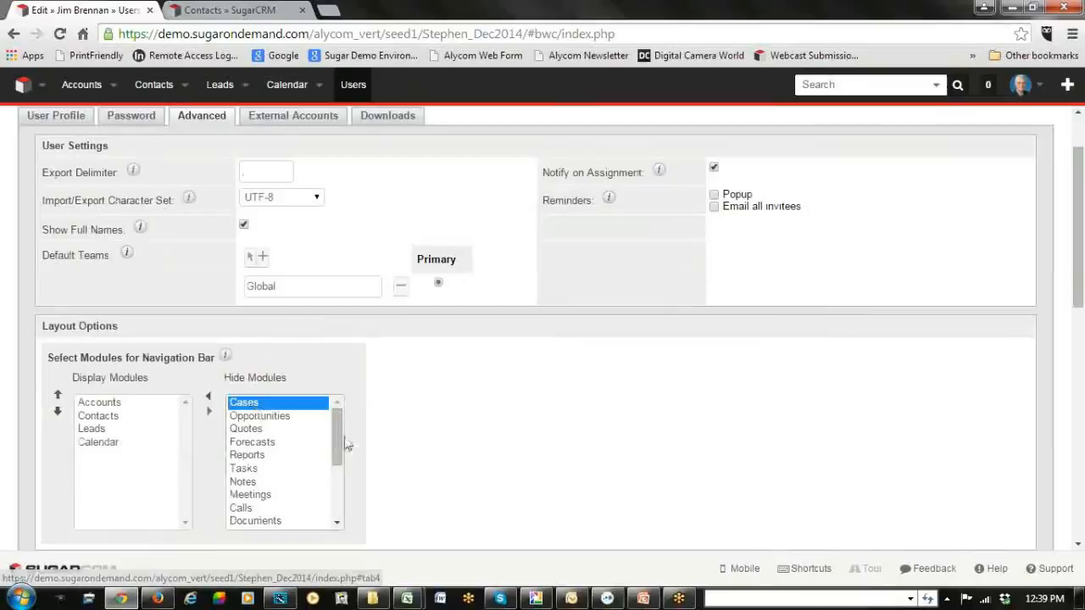
{"action": "left_click_drag", "start_coordinate": [337, 439], "coordinate": [339, 521]}
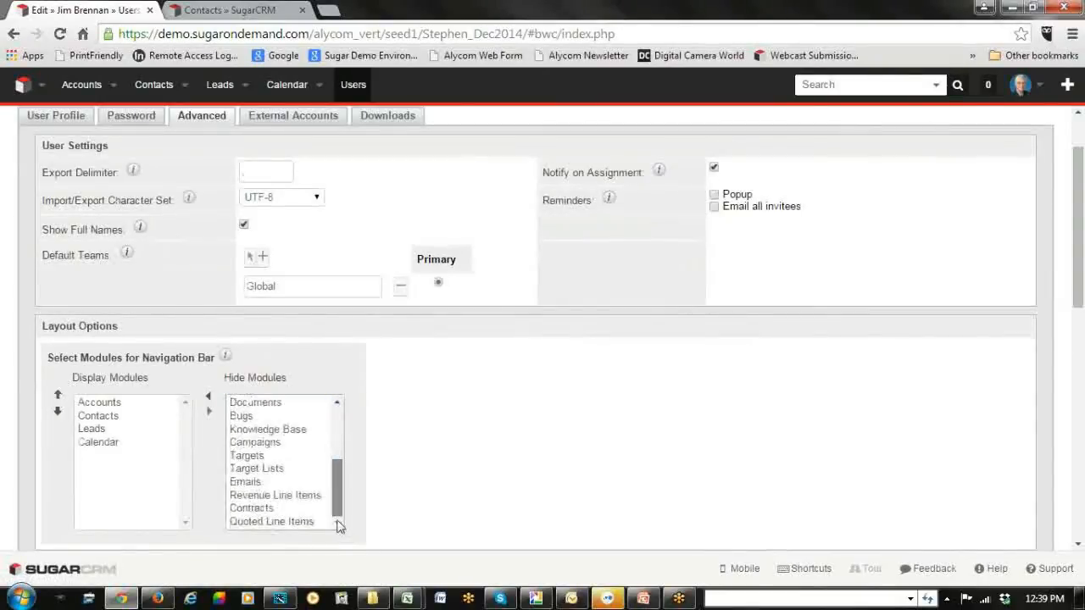
{"action": "left_click", "coordinate": [249, 523], "text": "shift"}
{"action": "left_click", "coordinate": [208, 398]}
{"action": "scroll", "coordinate": [36, 278], "scroll_direction": "up", "scroll_amount": 2}
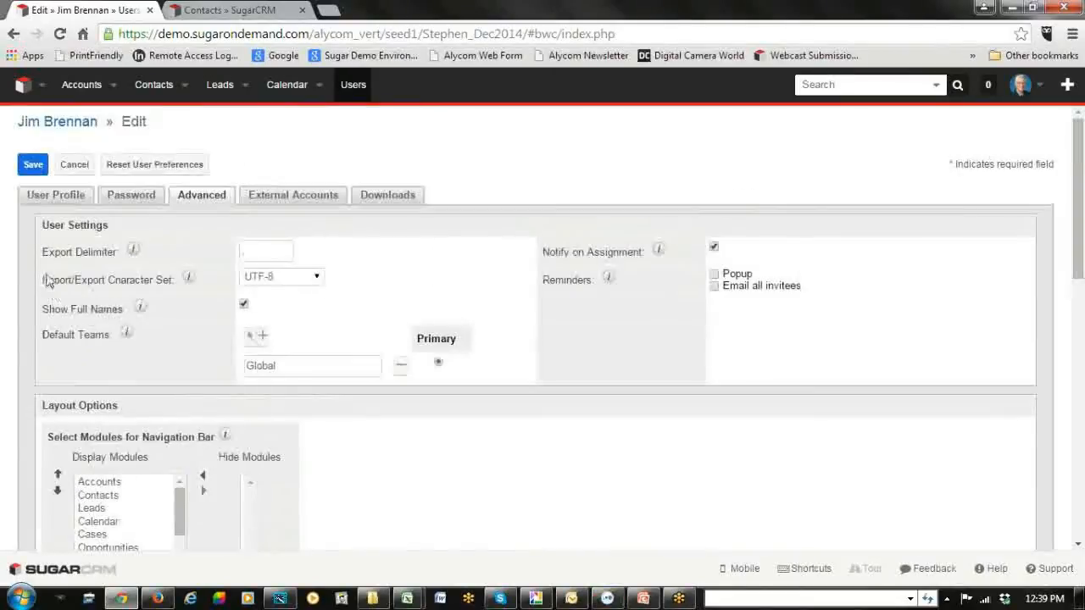
{"action": "left_click", "coordinate": [34, 166]}
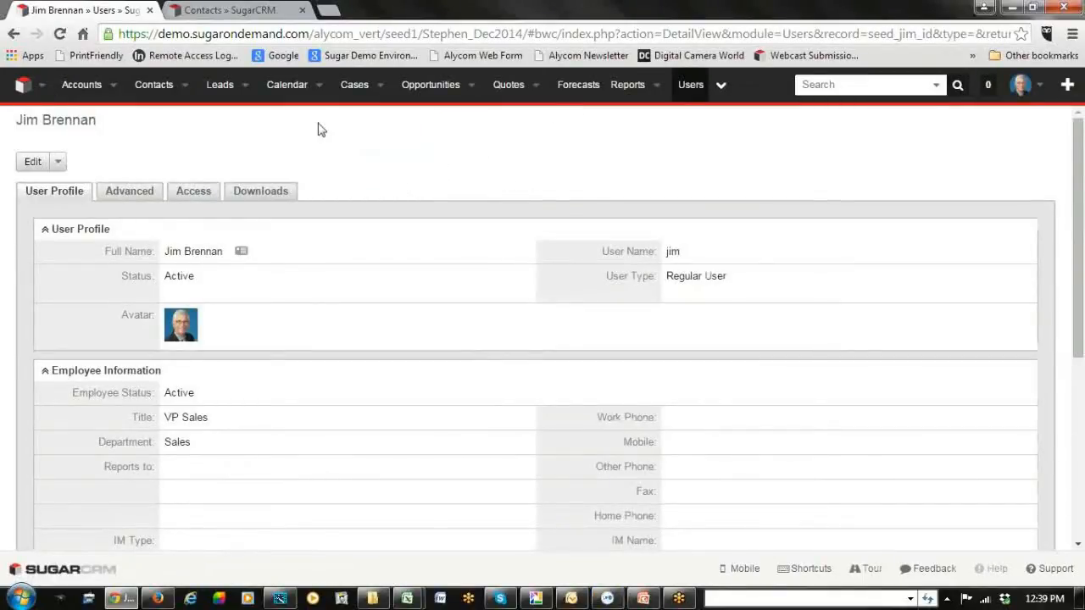
Open the Reports module and look through the list of available reports.
{"action": "left_click", "coordinate": [634, 89]}
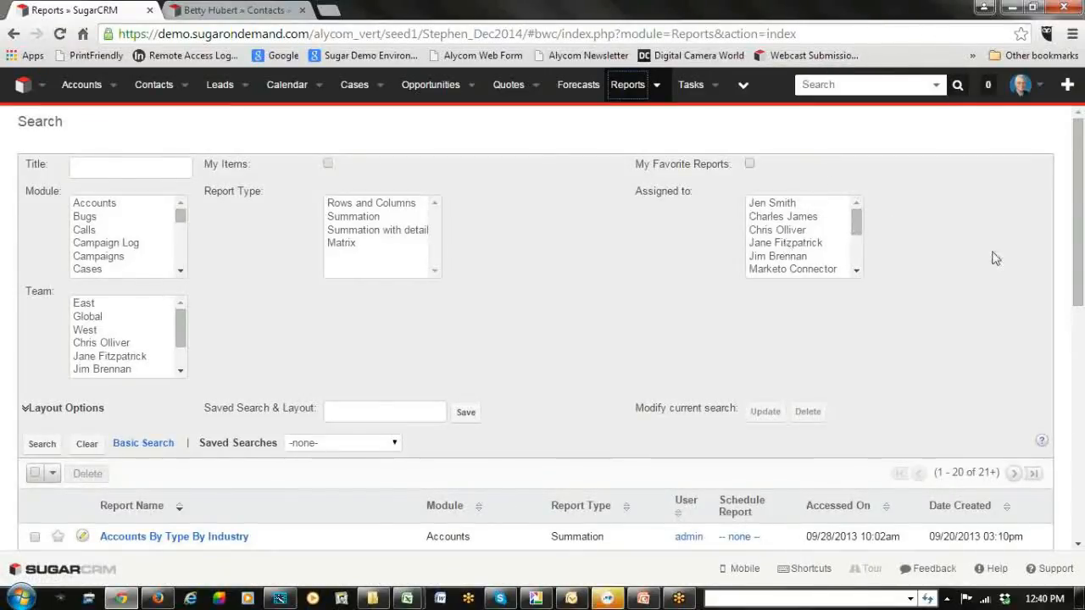
{"action": "scroll", "coordinate": [1028, 195], "scroll_direction": "down", "scroll_amount": 5}
{"action": "scroll", "coordinate": [1023, 197], "scroll_direction": "down", "scroll_amount": 2}
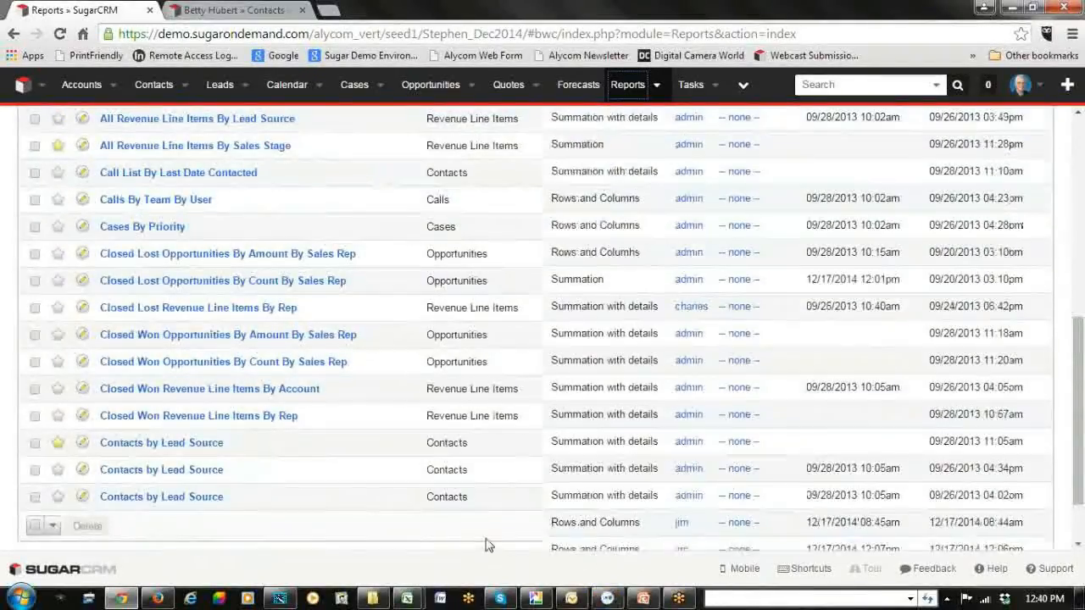
Search the report list for reports belonging to the Calls module.
{"action": "scroll", "coordinate": [485, 543], "scroll_direction": "up", "scroll_amount": 8}
{"action": "scroll", "coordinate": [487, 521], "scroll_direction": "down", "scroll_amount": 10}
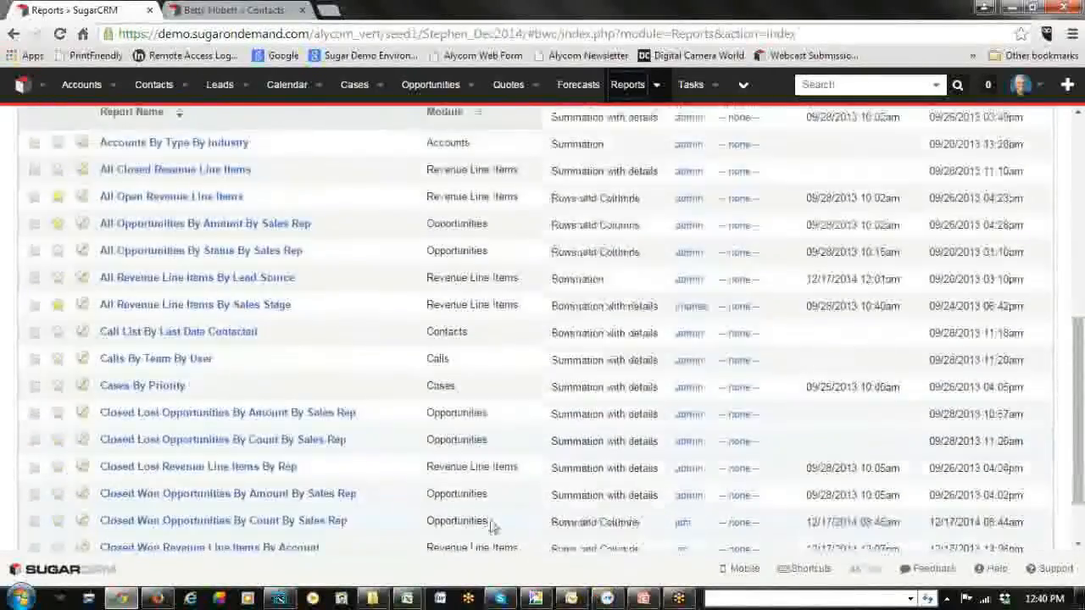
{"action": "scroll", "coordinate": [500, 530], "scroll_direction": "up", "scroll_amount": 5}
{"action": "scroll", "coordinate": [500, 530], "scroll_direction": "up", "scroll_amount": 3}
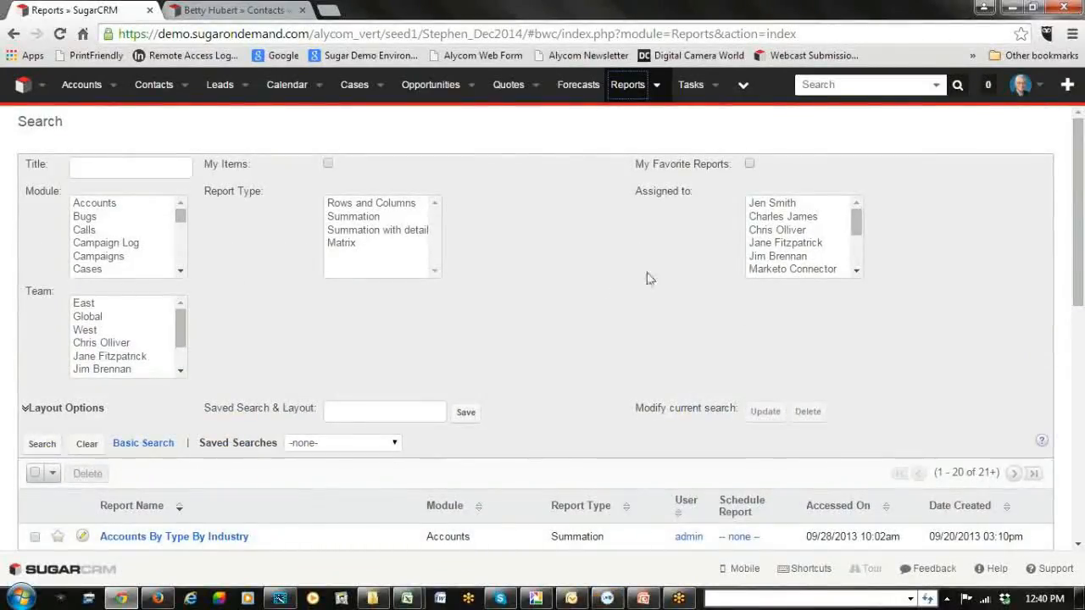
{"action": "left_click", "coordinate": [83, 232]}
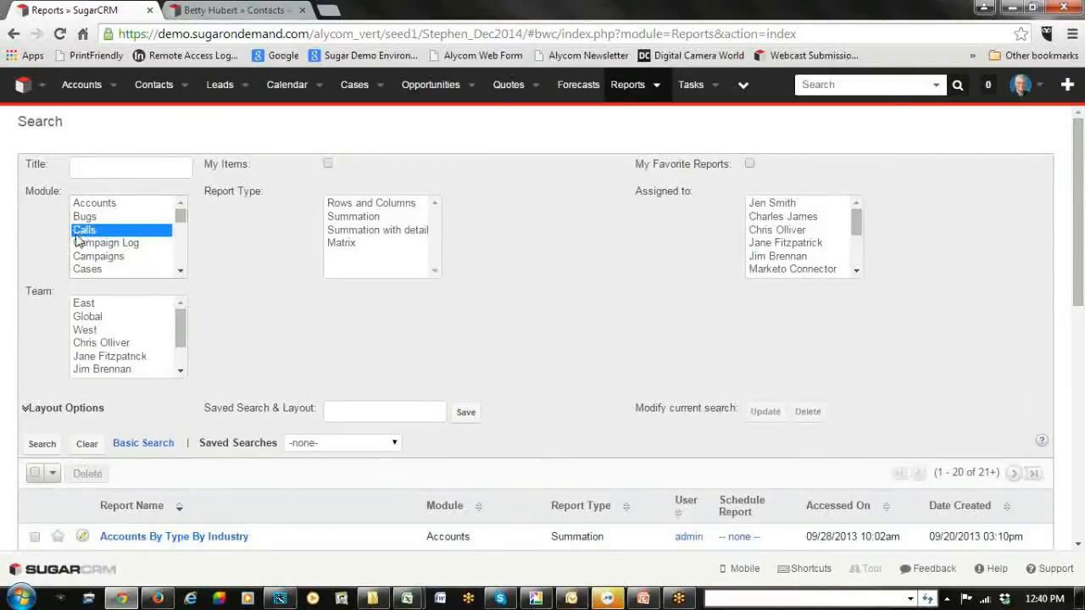
{"action": "left_click", "coordinate": [39, 445]}
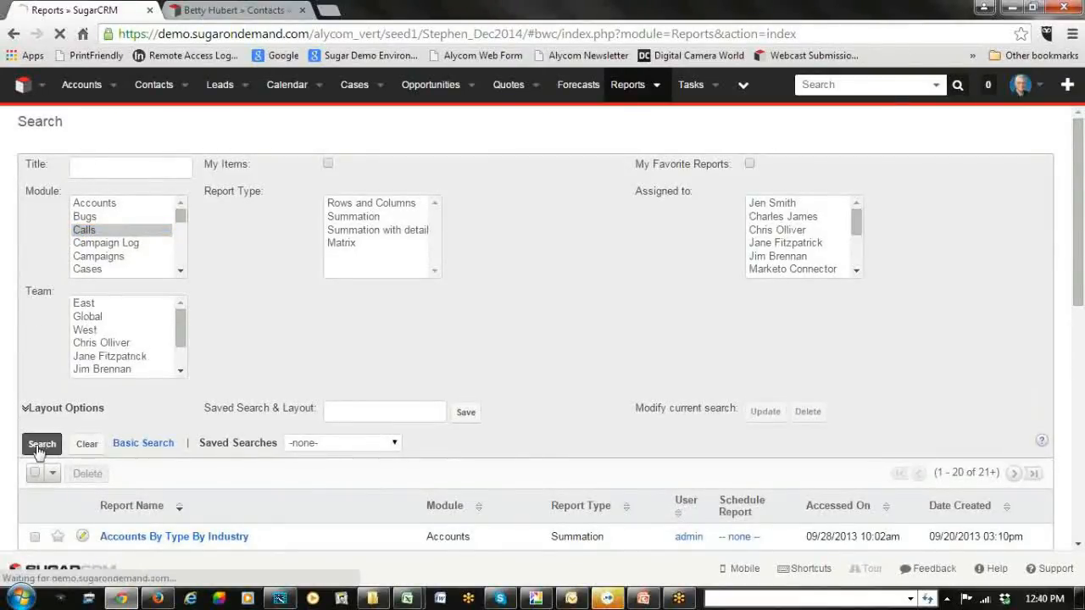
{"action": "scroll", "coordinate": [437, 290], "scroll_direction": "down", "scroll_amount": 1}
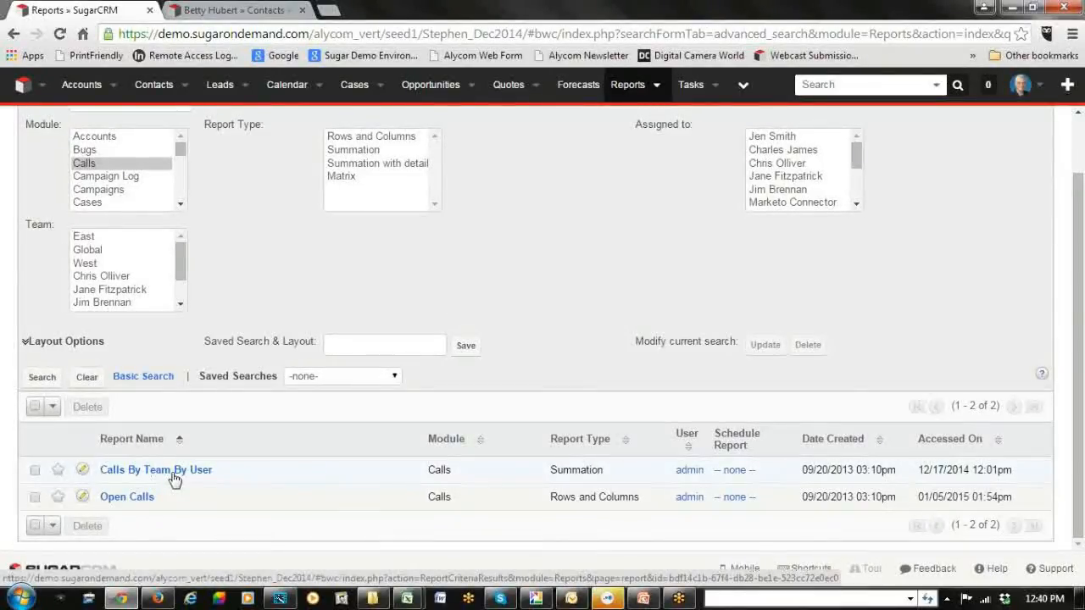
Open the Calls By Team By User report and review its details, chart, summary table and available report actions.
{"action": "left_click", "coordinate": [173, 471]}
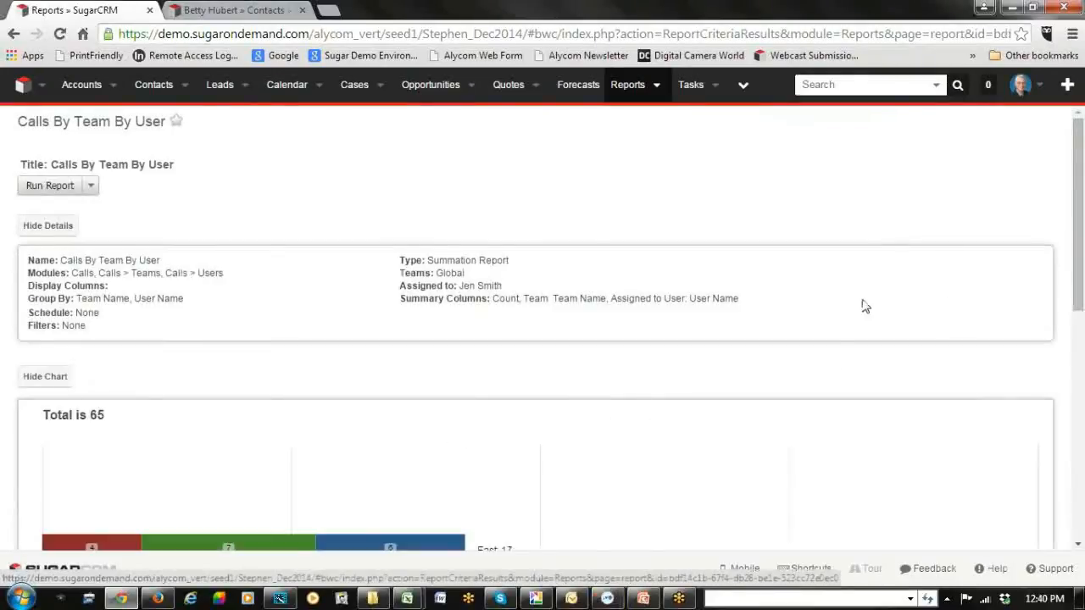
{"action": "scroll", "coordinate": [819, 314], "scroll_direction": "down", "scroll_amount": 3}
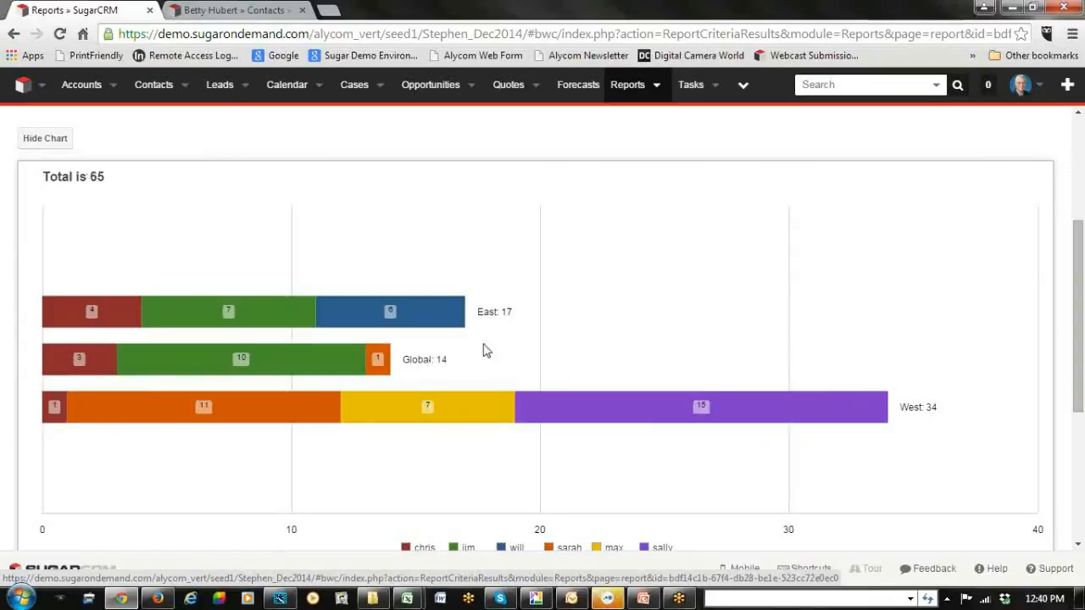
{"action": "scroll", "coordinate": [661, 303], "scroll_direction": "down", "scroll_amount": 3}
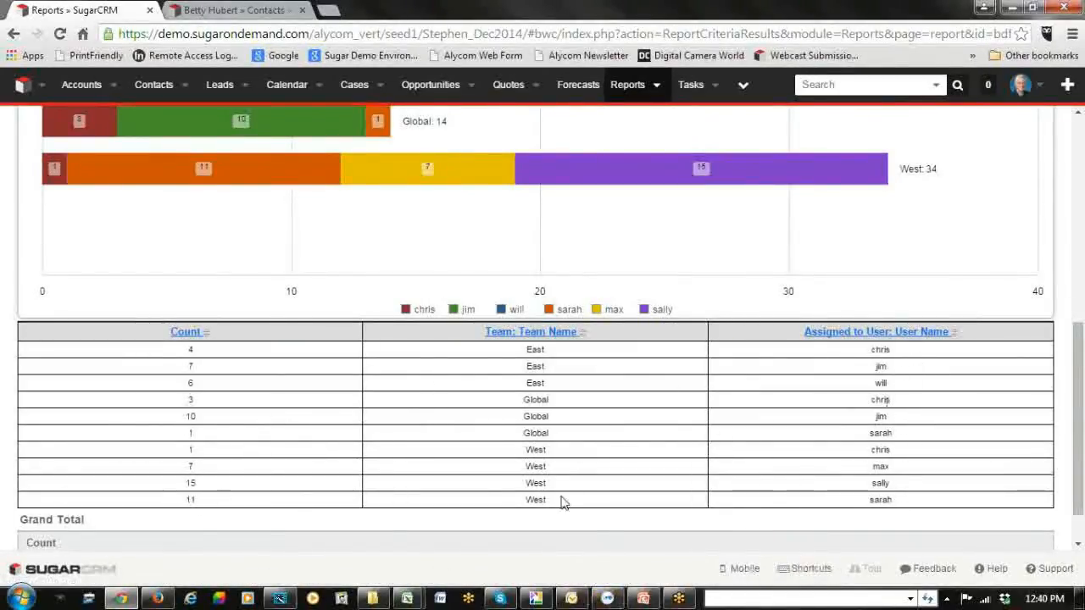
{"action": "scroll", "coordinate": [639, 440], "scroll_direction": "down", "scroll_amount": 1}
{"action": "scroll", "coordinate": [661, 467], "scroll_direction": "up", "scroll_amount": 7}
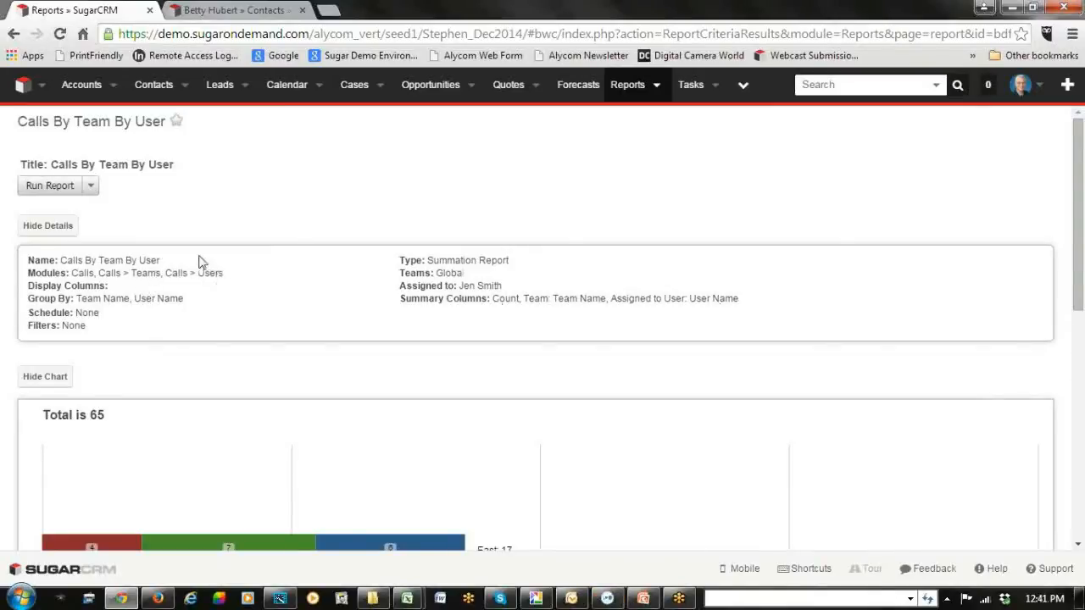
{"action": "left_click", "coordinate": [92, 185]}
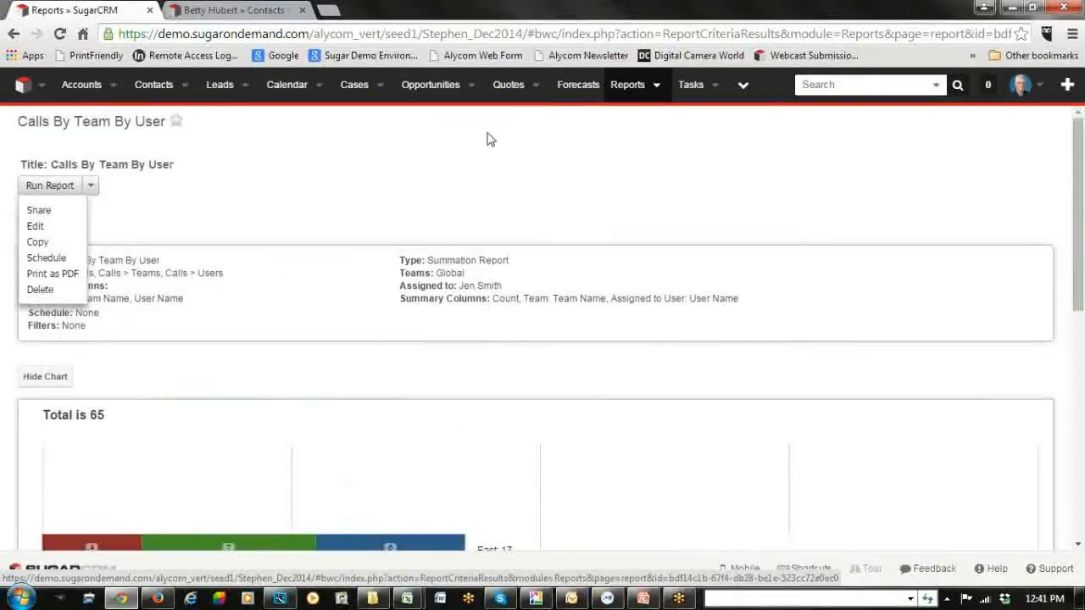
Open the favorite report Opportunities Expected to Close By Amount By Quarter and review its run-time filters, chart and grand total.
{"action": "left_click", "coordinate": [473, 88]}
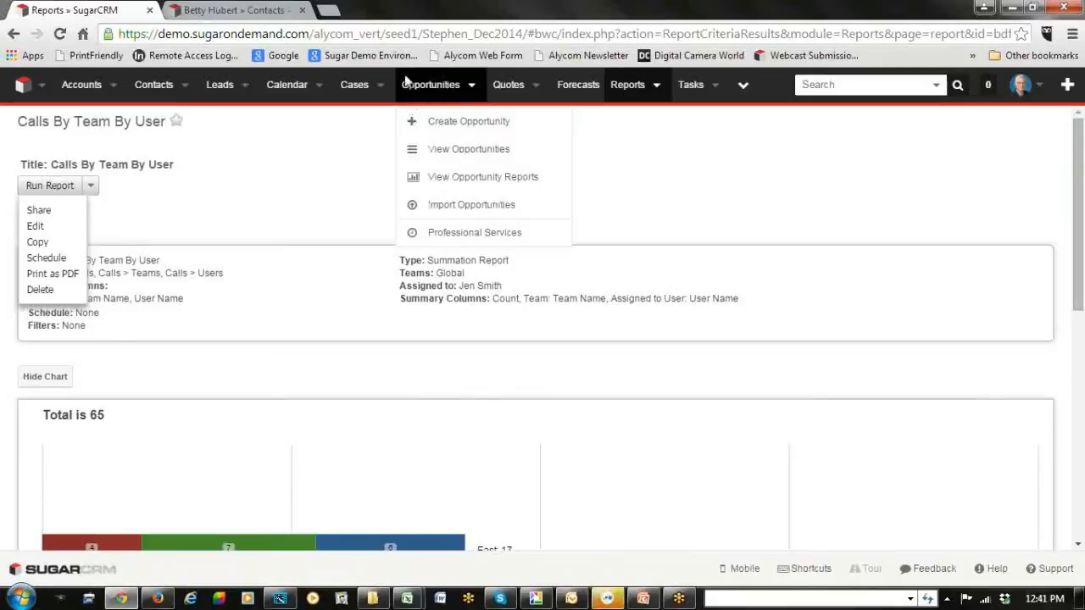
{"action": "left_click", "coordinate": [656, 86]}
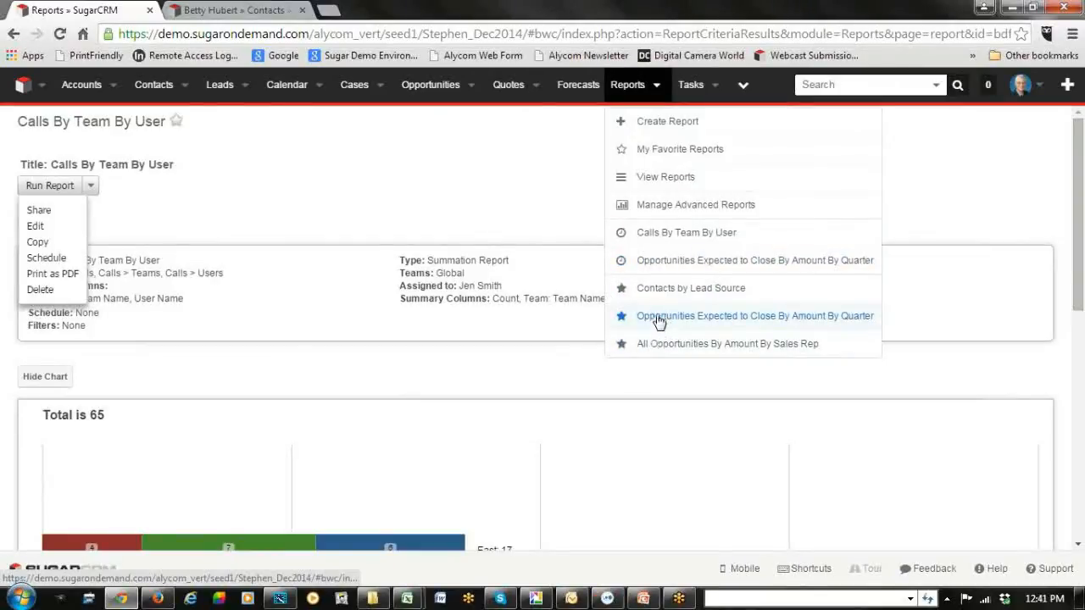
{"action": "left_click", "coordinate": [659, 316]}
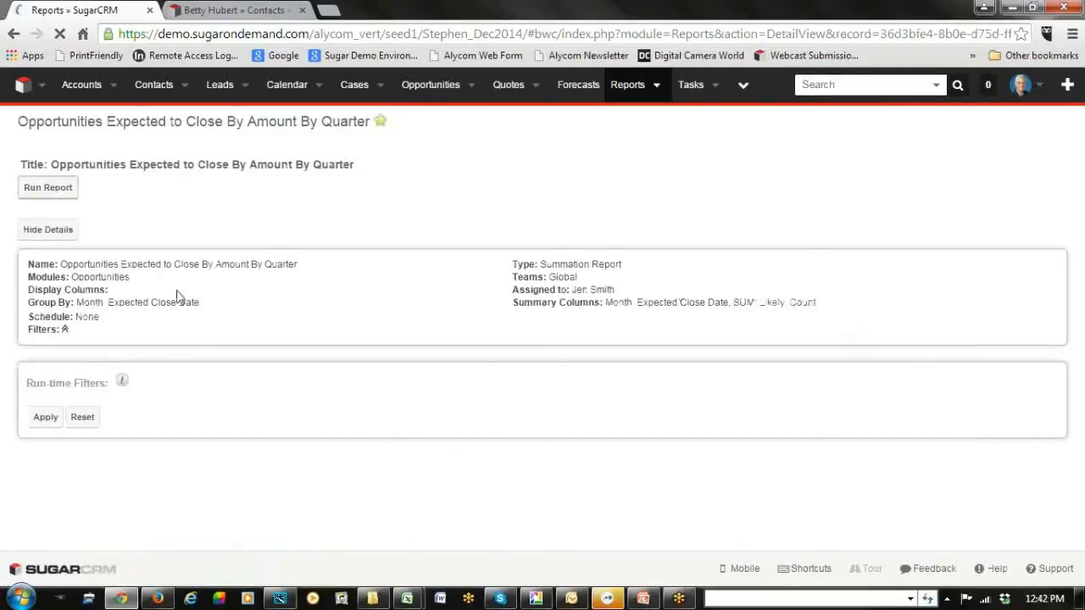
{"action": "left_click_drag", "start_coordinate": [19, 121], "coordinate": [123, 129]}
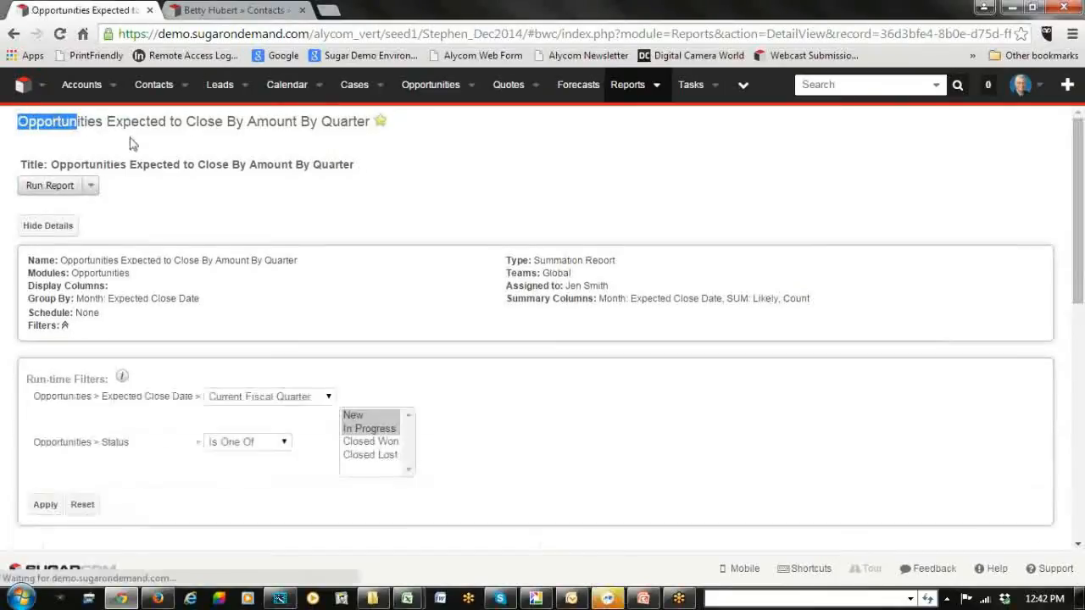
{"action": "left_click_drag", "start_coordinate": [102, 122], "coordinate": [15, 111]}
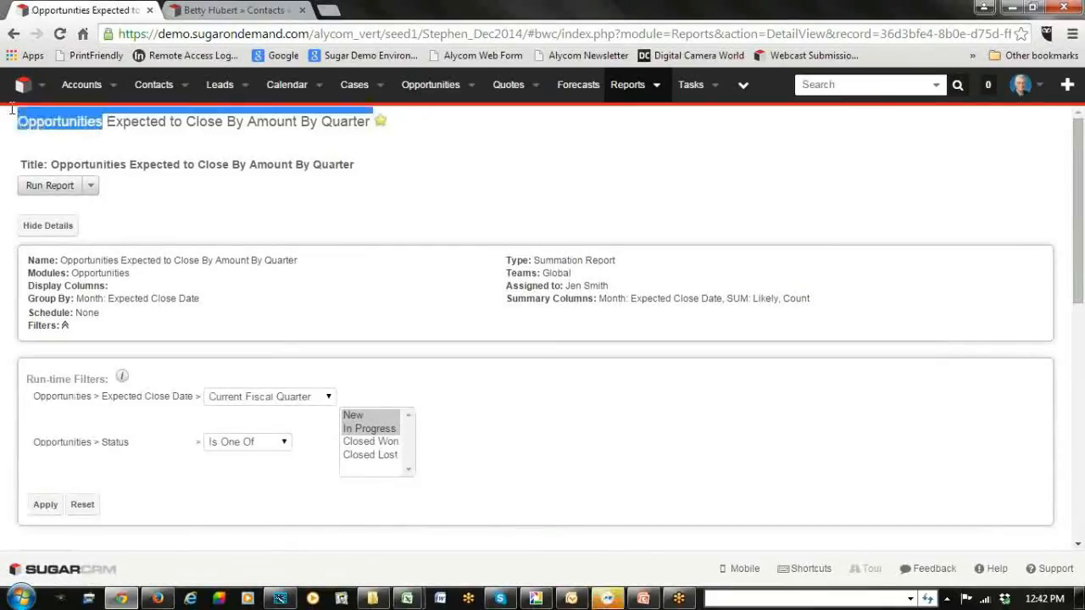
{"action": "left_click", "coordinate": [258, 150]}
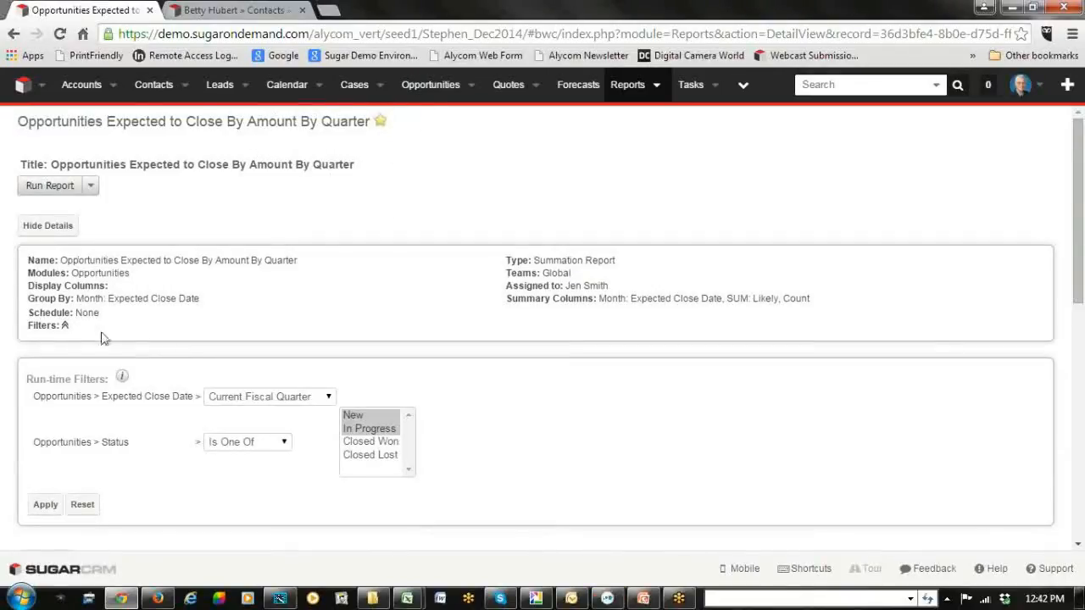
{"action": "scroll", "coordinate": [34, 263], "scroll_direction": "down", "scroll_amount": 2}
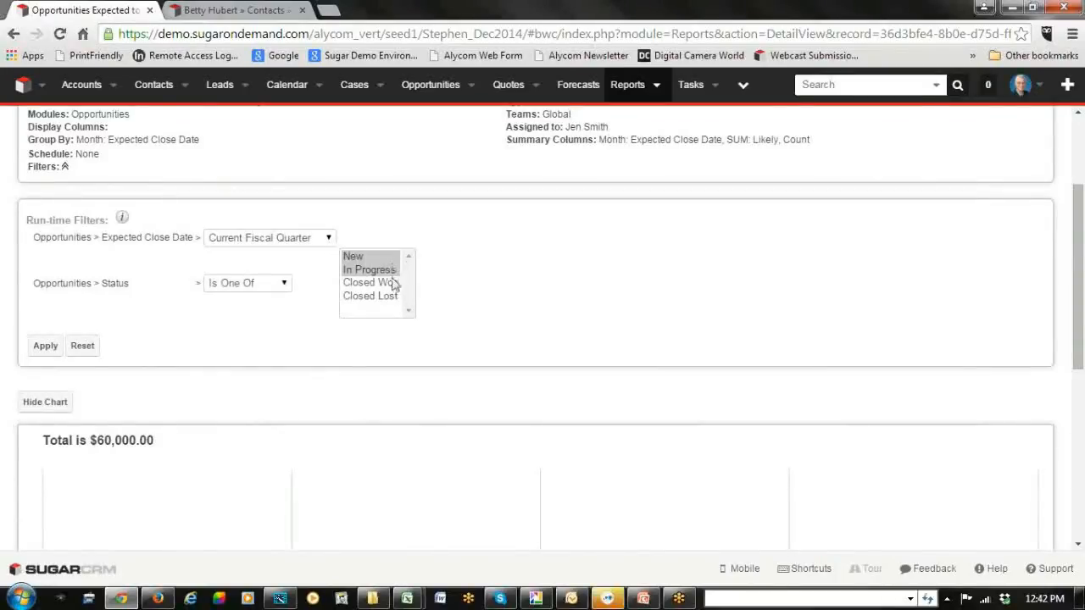
{"action": "scroll", "coordinate": [767, 338], "scroll_direction": "down", "scroll_amount": 3}
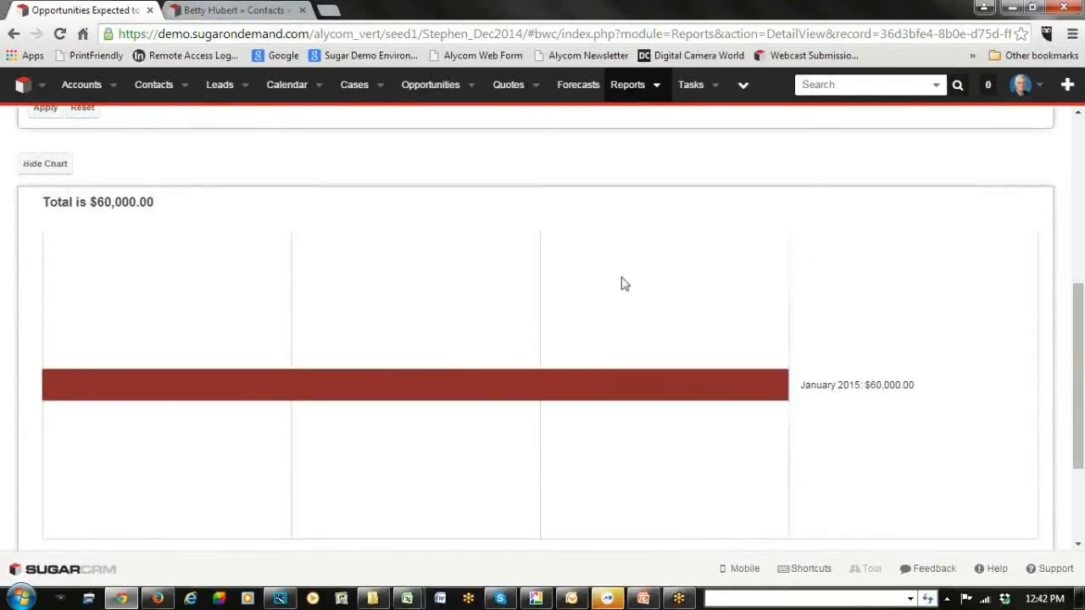
{"action": "scroll", "coordinate": [678, 322], "scroll_direction": "down", "scroll_amount": 2}
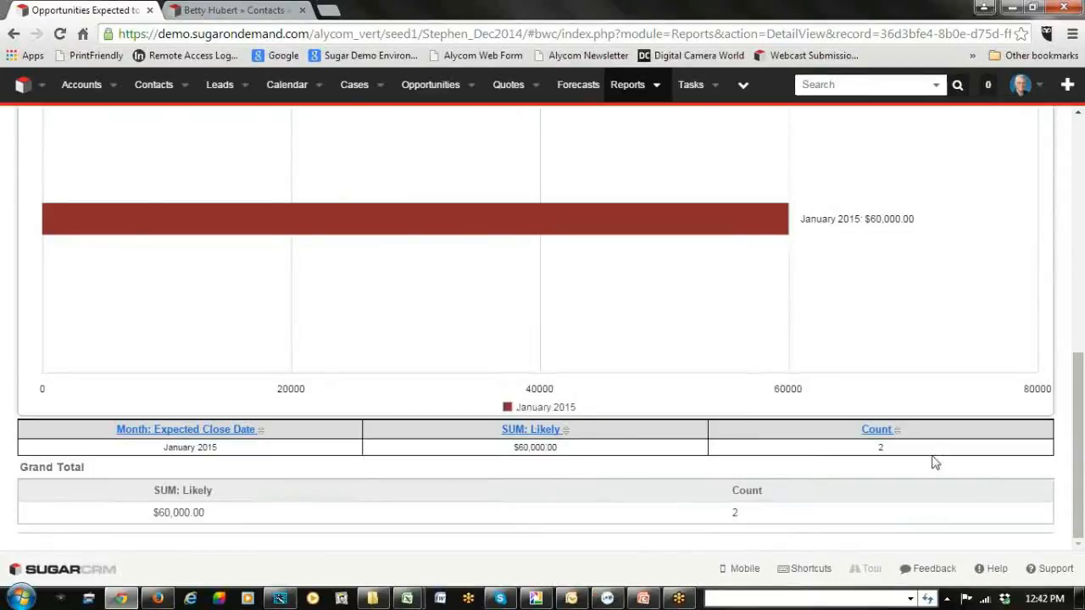
{"action": "scroll", "coordinate": [936, 463], "scroll_direction": "up", "scroll_amount": 5}
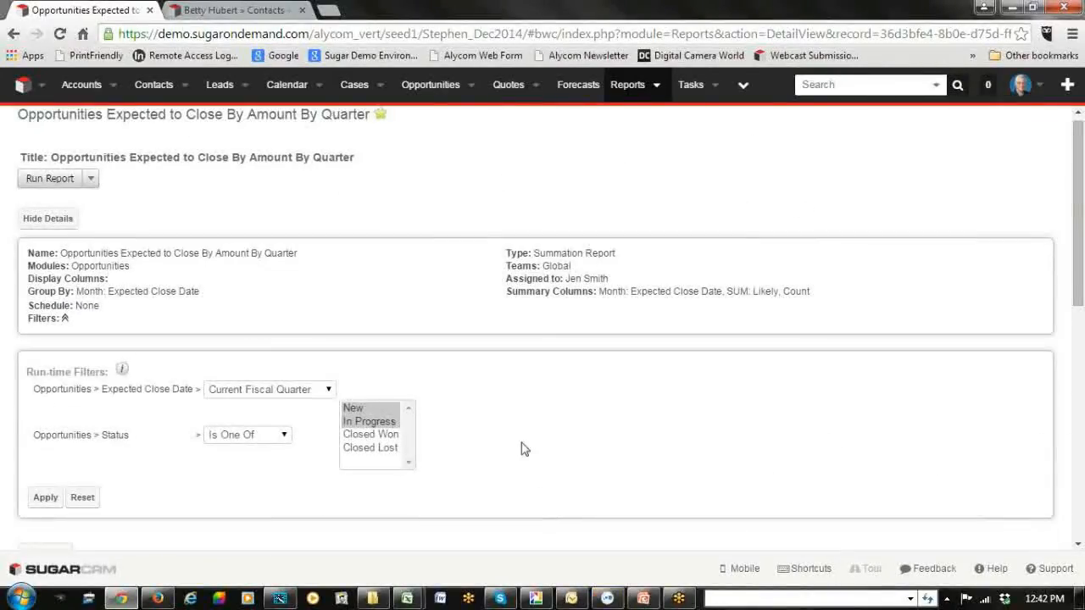
Set the report's Expected Close Date filter to Previous Fiscal Quarter and its Status filter to New, and apply the filters.
{"action": "left_click", "coordinate": [329, 391]}
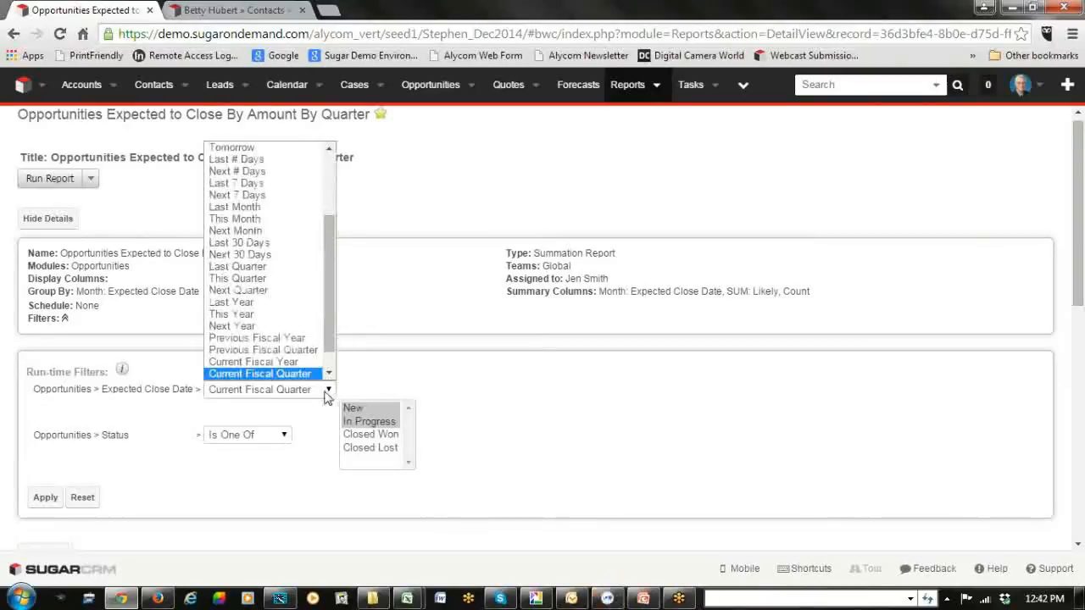
{"action": "left_click", "coordinate": [315, 350]}
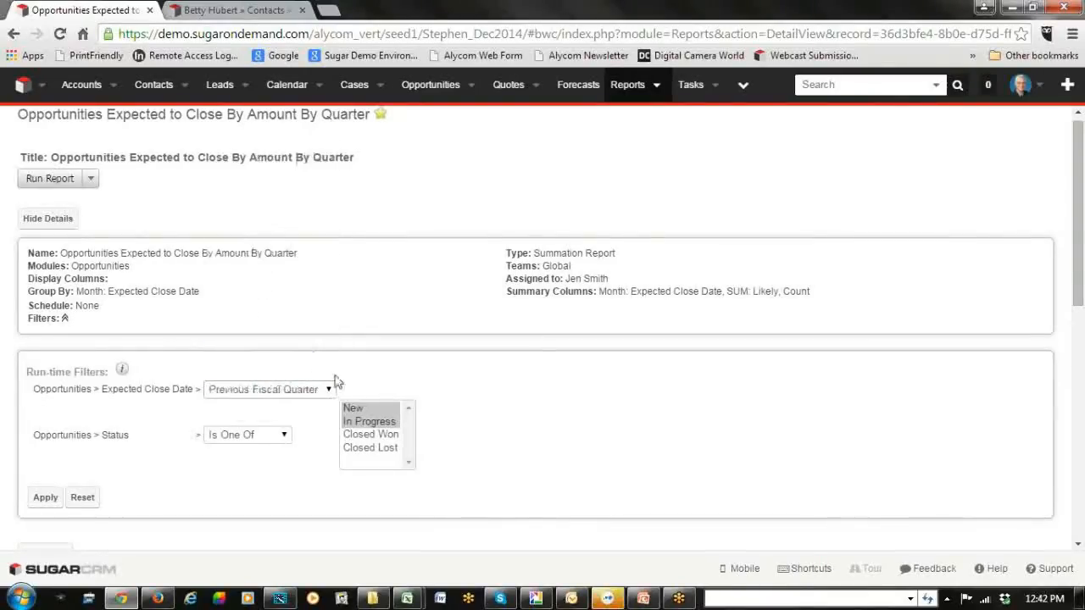
{"action": "left_click", "coordinate": [359, 435]}
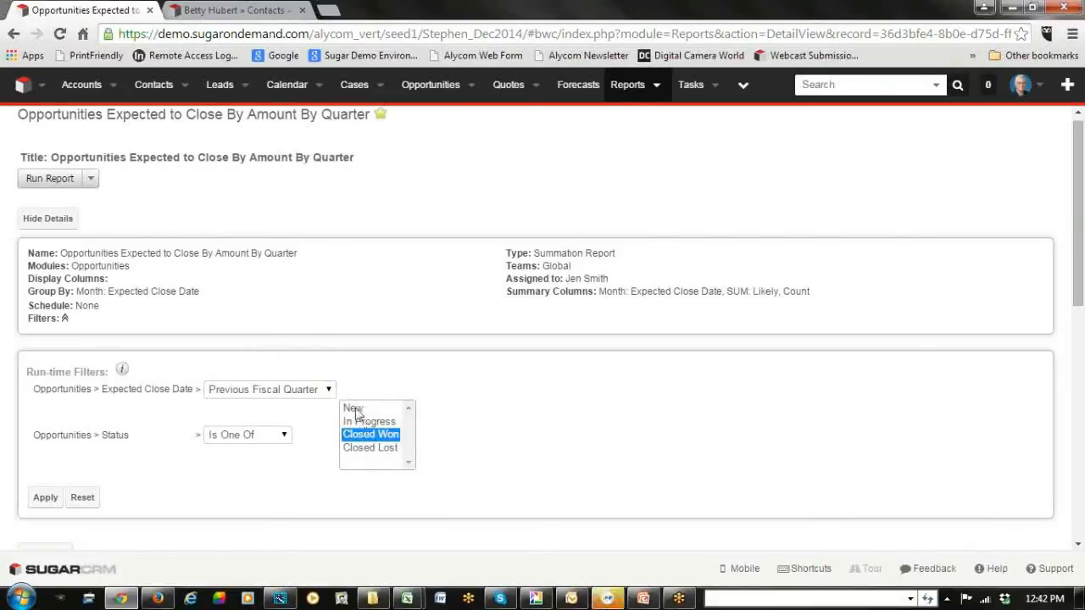
{"action": "left_click", "coordinate": [355, 411]}
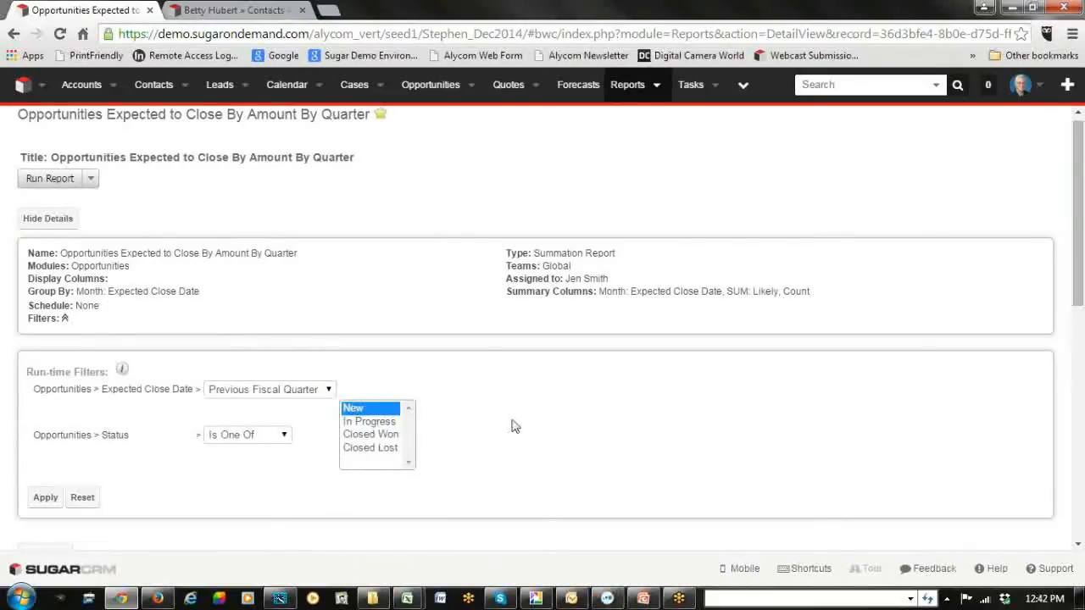
{"action": "scroll", "coordinate": [511, 428], "scroll_direction": "down", "scroll_amount": 2}
{"action": "left_click", "coordinate": [44, 339]}
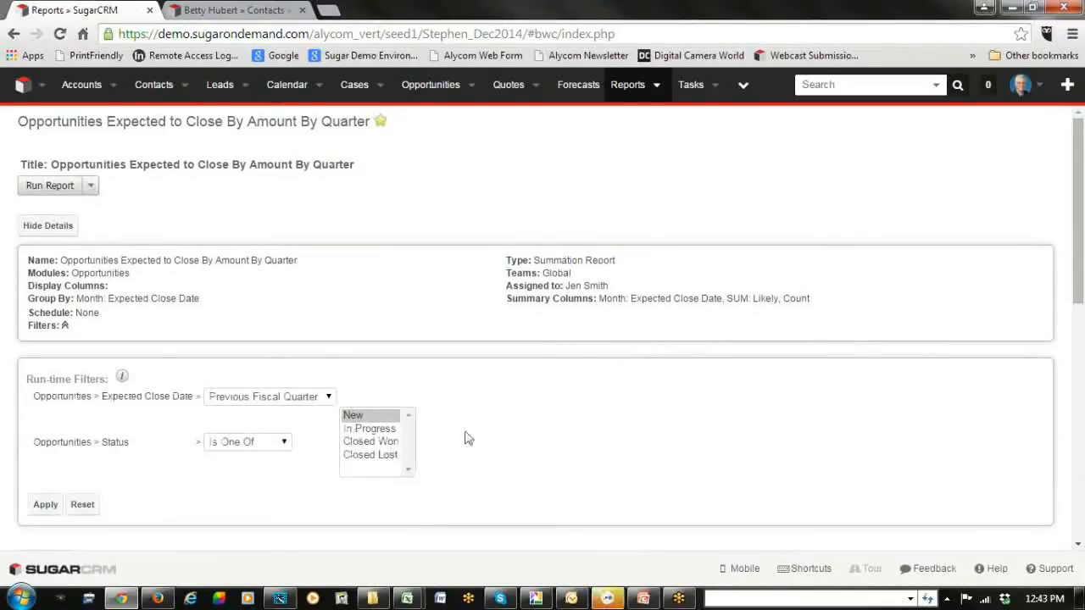
Add In Progress, Closed Won and Closed Lost to the report's Status filter and apply the filters.
{"action": "scroll", "coordinate": [554, 416], "scroll_direction": "down", "scroll_amount": 3}
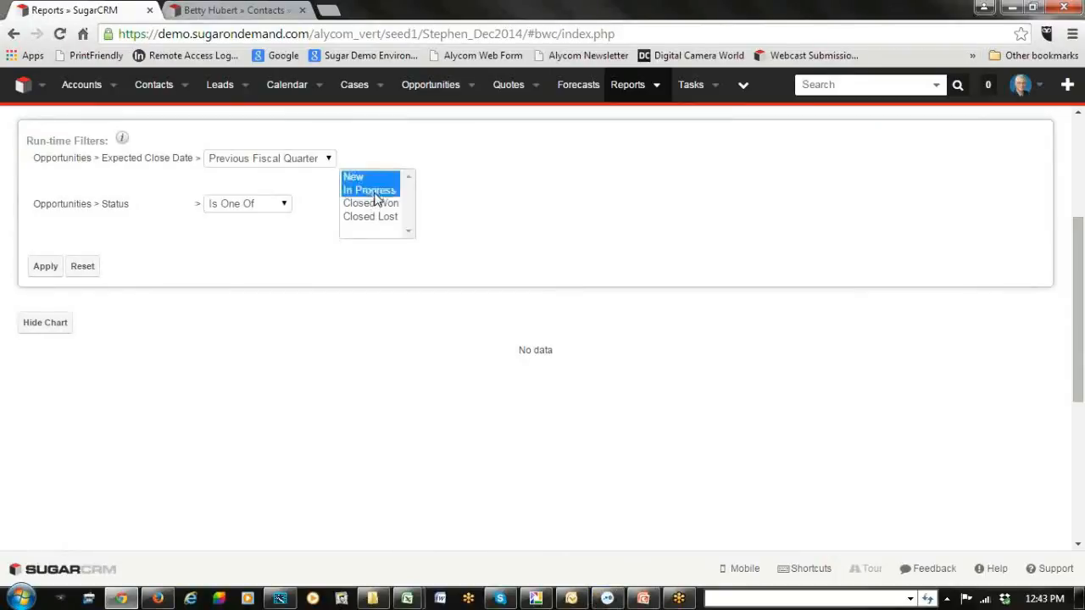
{"action": "left_click", "coordinate": [374, 191], "text": "ctrl"}
{"action": "left_click", "coordinate": [378, 205], "text": "ctrl"}
{"action": "left_click", "coordinate": [376, 217], "text": "ctrl"}
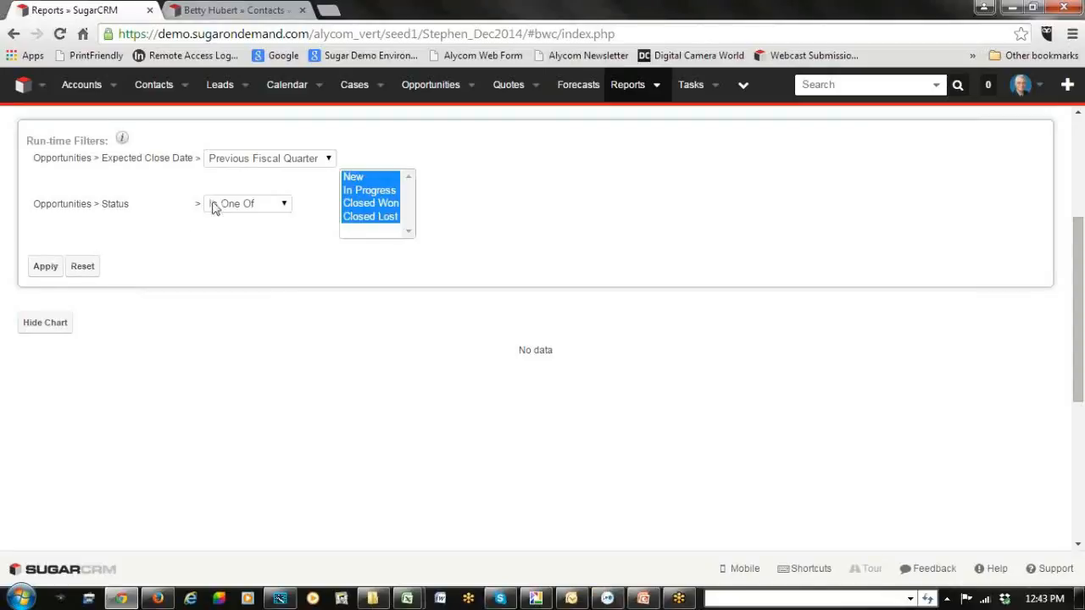
{"action": "left_click", "coordinate": [39, 270]}
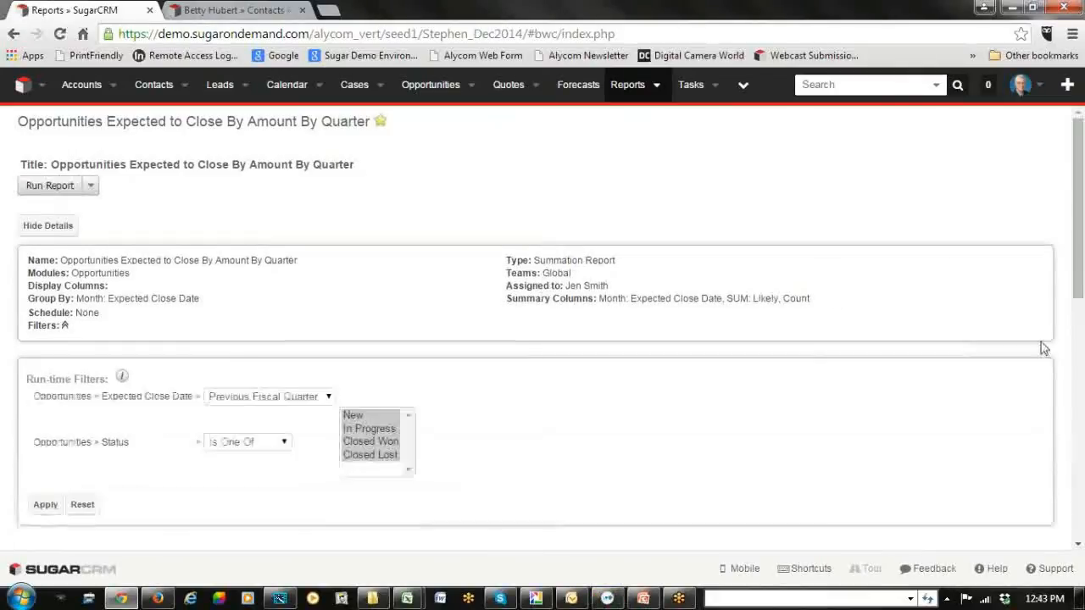
Examine the filtered report's chart of opportunity amounts by month and its summary table.
{"action": "scroll", "coordinate": [792, 396], "scroll_direction": "down", "scroll_amount": 1}
{"action": "scroll", "coordinate": [793, 397], "scroll_direction": "down", "scroll_amount": 7}
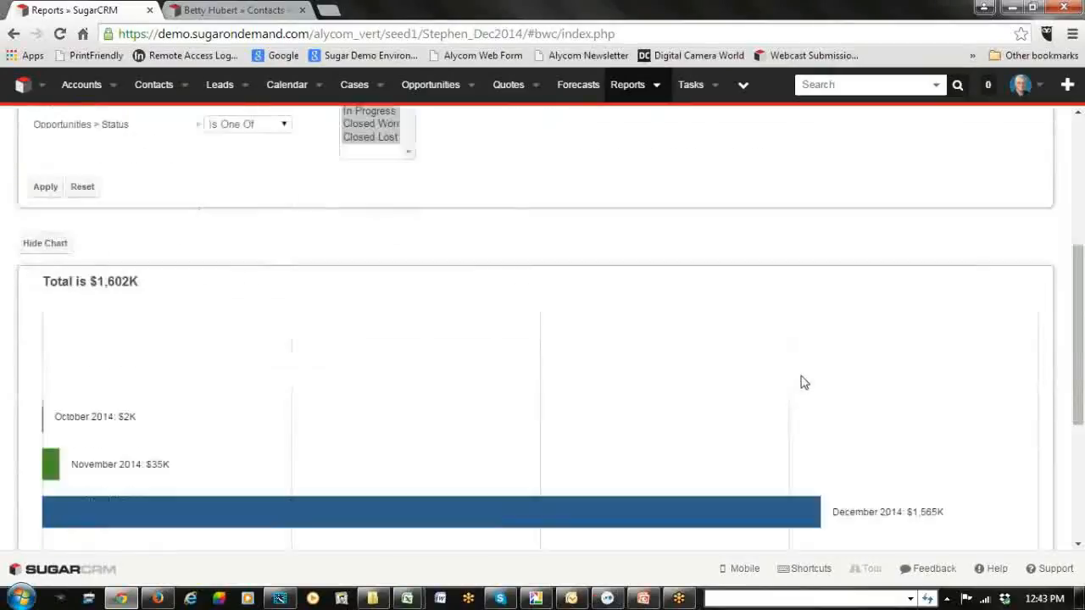
{"action": "scroll", "coordinate": [797, 313], "scroll_direction": "up", "scroll_amount": 4}
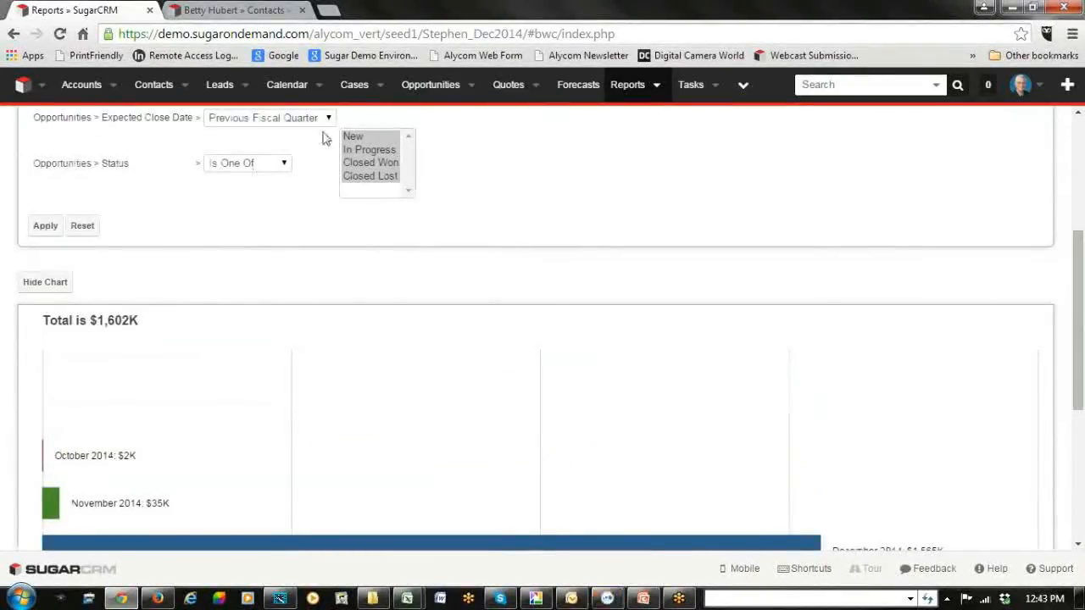
{"action": "scroll", "coordinate": [573, 216], "scroll_direction": "up", "scroll_amount": 1}
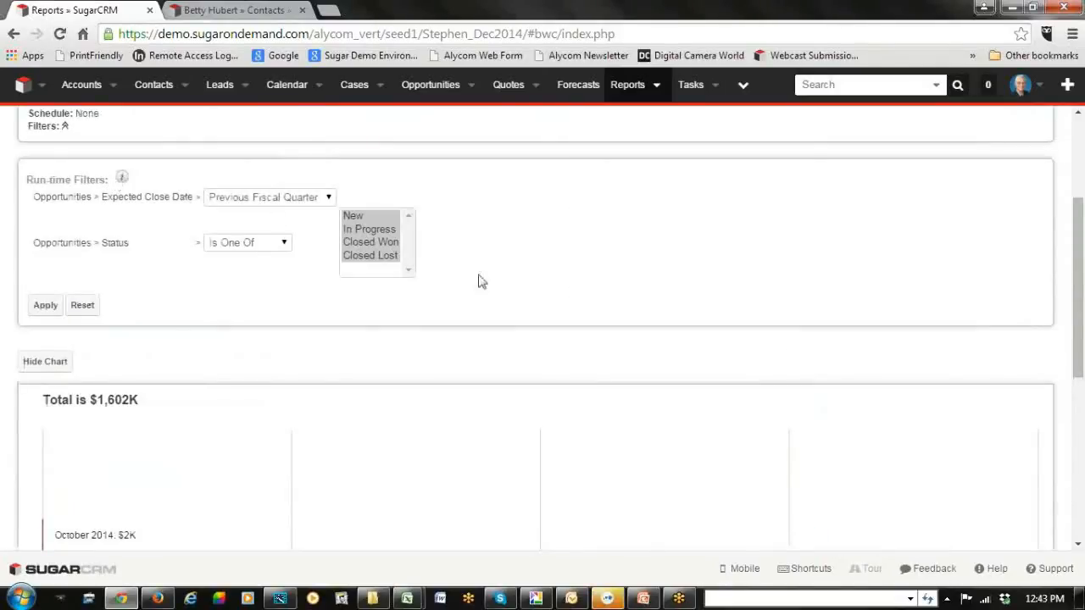
{"action": "scroll", "coordinate": [751, 308], "scroll_direction": "down", "scroll_amount": 3}
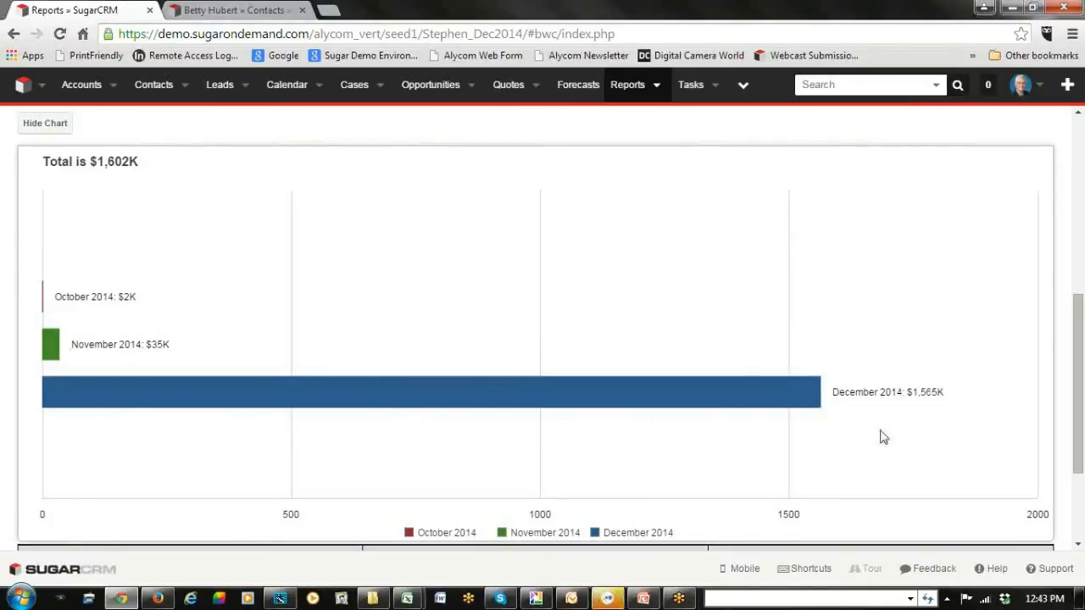
{"action": "scroll", "coordinate": [860, 435], "scroll_direction": "down", "scroll_amount": 2}
{"action": "scroll", "coordinate": [862, 434], "scroll_direction": "up", "scroll_amount": 6}
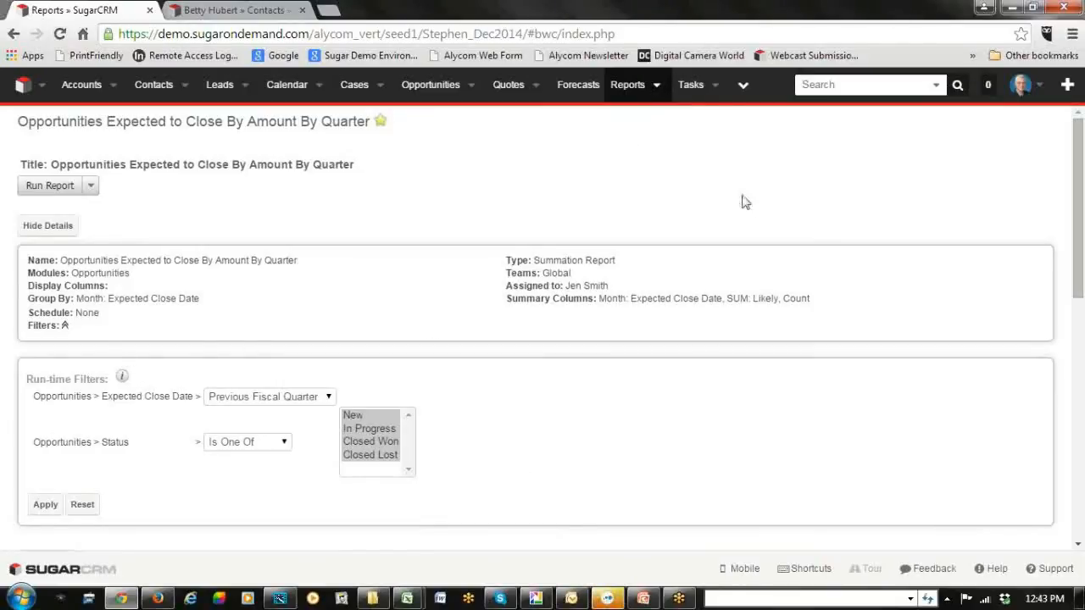
Start creating a new report to show the report types offered by the Report Wizard.
{"action": "left_click", "coordinate": [660, 90]}
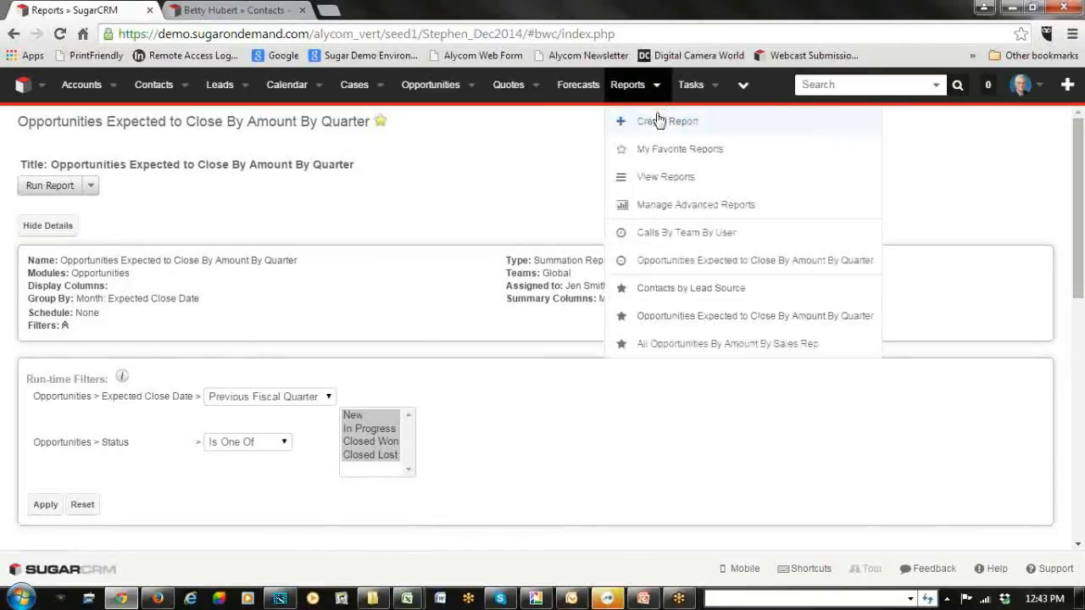
{"action": "left_click", "coordinate": [655, 124]}
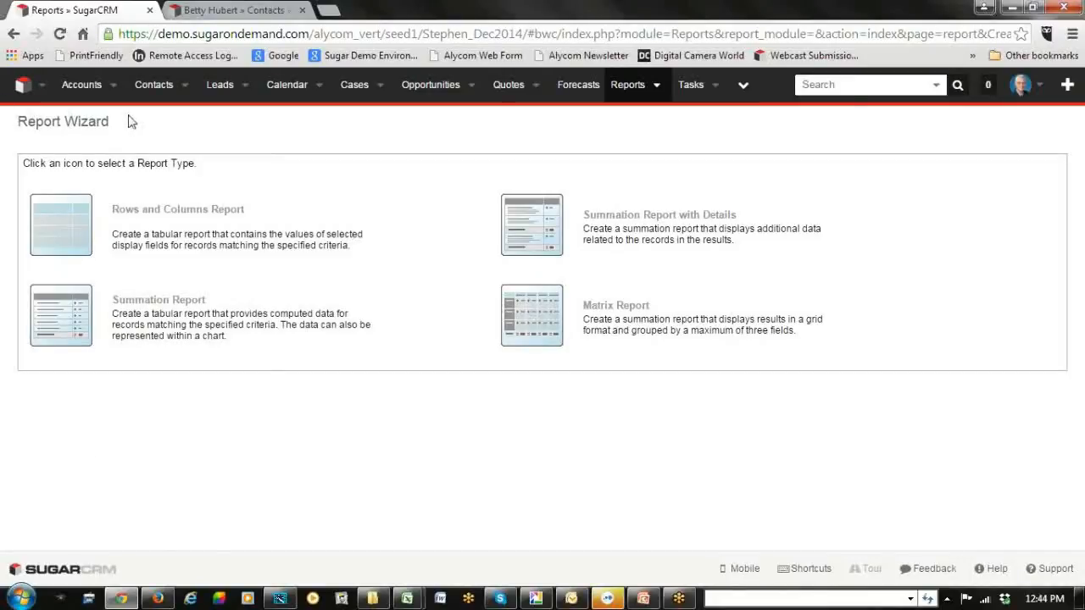
Choose a Rows and Columns Report based on the Contacts module.
{"action": "left_click", "coordinate": [47, 220]}
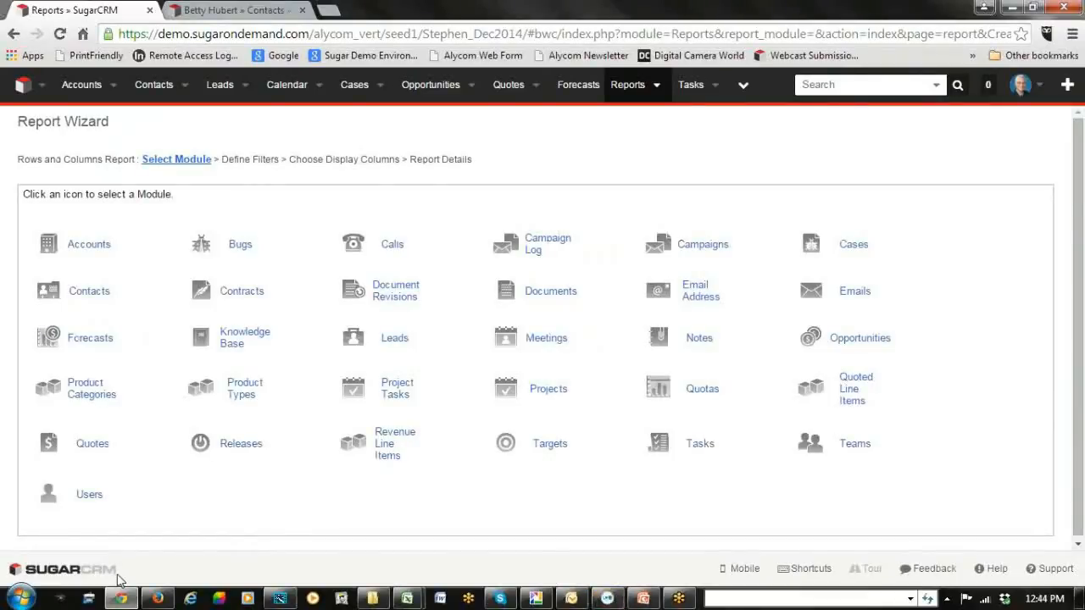
{"action": "left_click", "coordinate": [88, 297]}
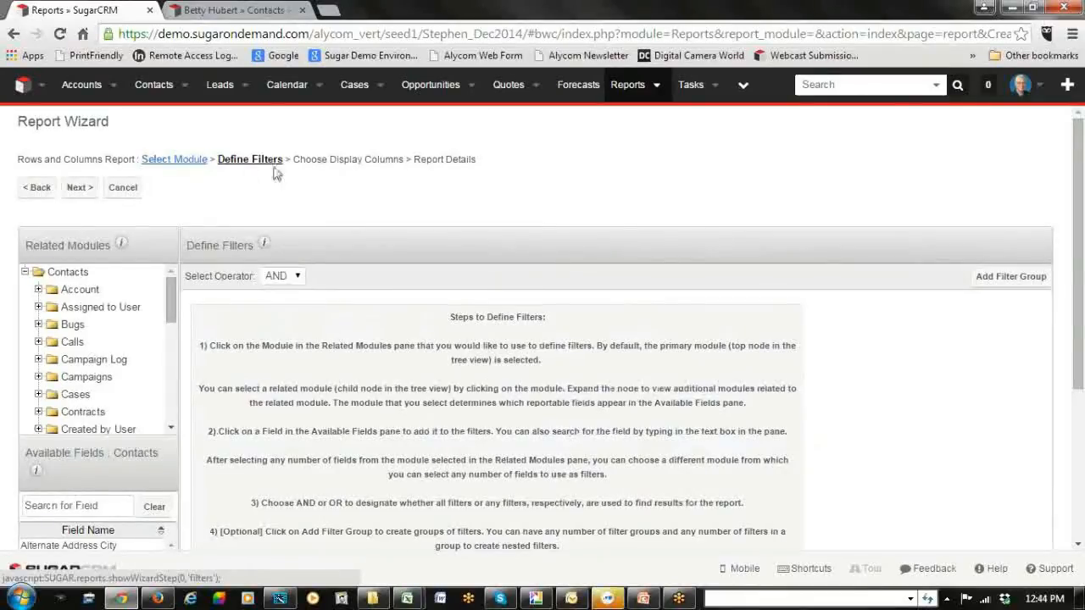
Add a Contacts filter on Date Created, set to Before today's date, 01/16/2015.
{"action": "scroll", "coordinate": [915, 364], "scroll_direction": "down", "scroll_amount": 1}
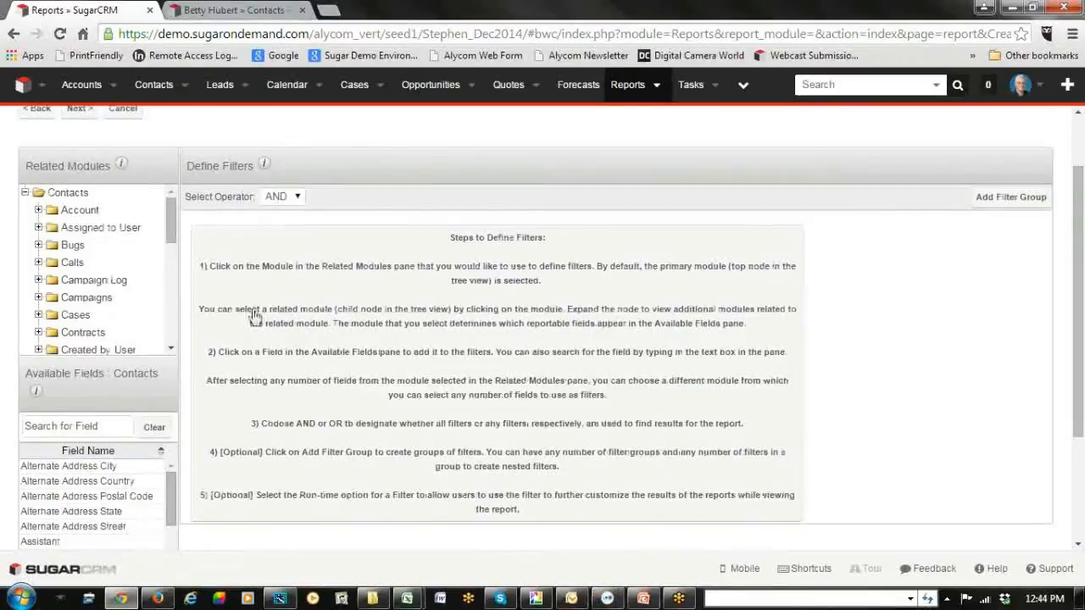
{"action": "left_click", "coordinate": [70, 425]}
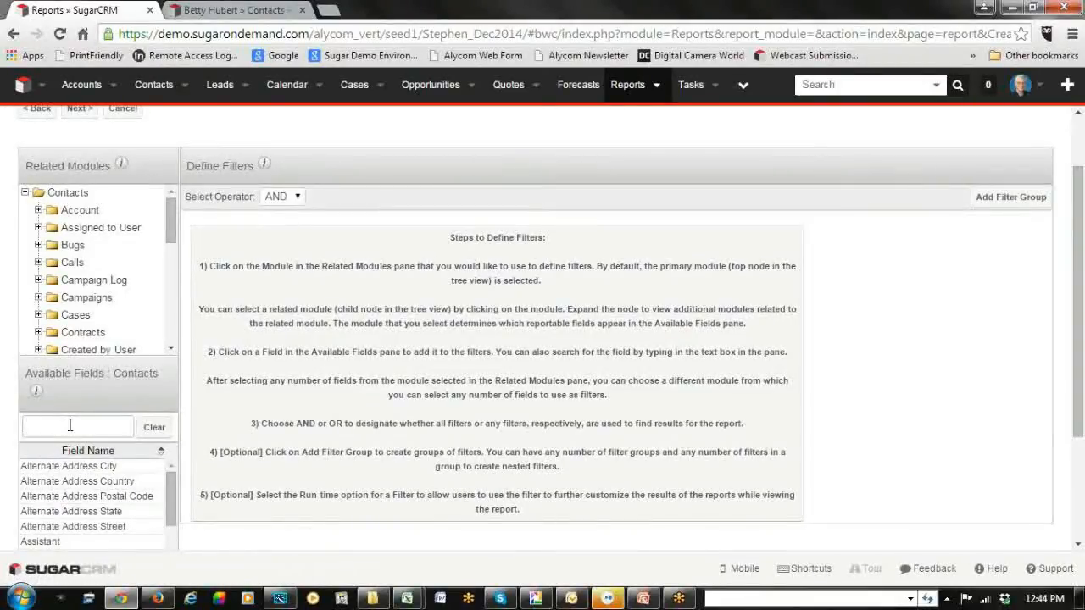
{"action": "type", "text": "date"}
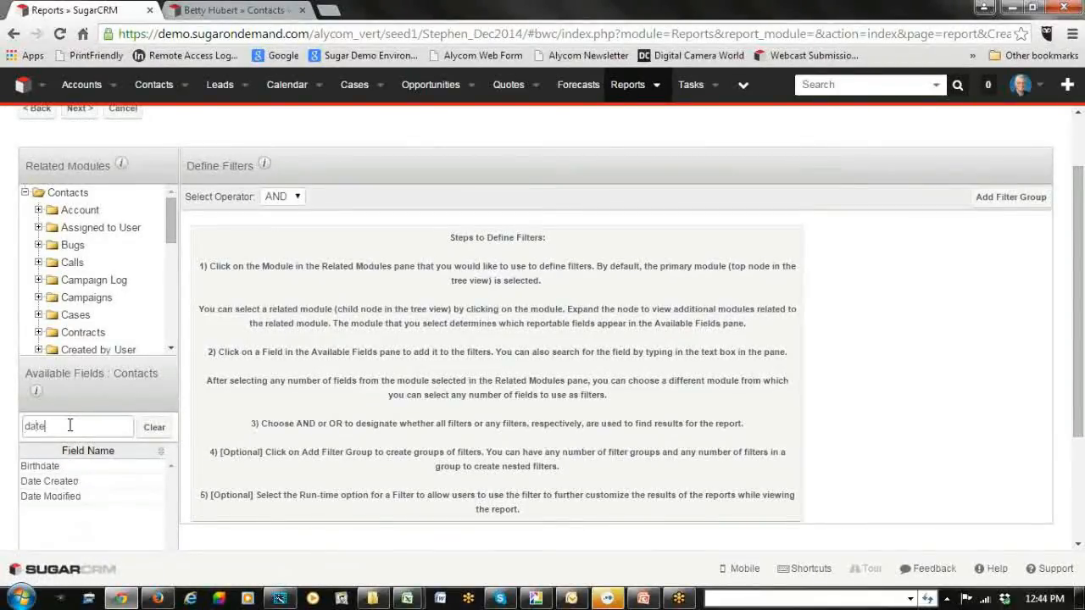
{"action": "left_click", "coordinate": [72, 482]}
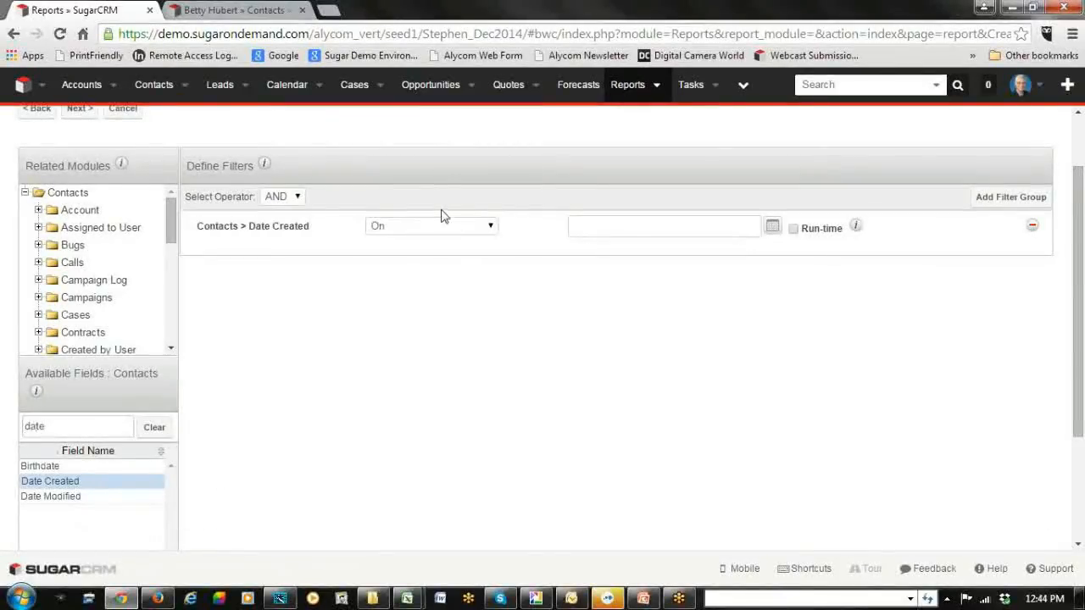
{"action": "left_click", "coordinate": [496, 236]}
{"action": "left_click", "coordinate": [429, 257]}
{"action": "left_click", "coordinate": [773, 229]}
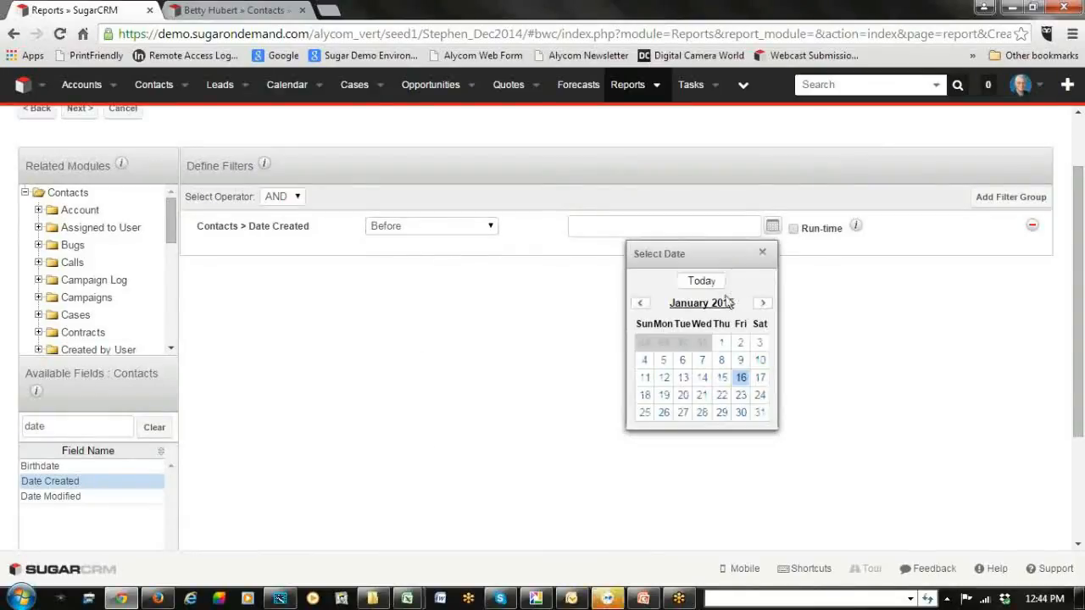
{"action": "left_click", "coordinate": [701, 281]}
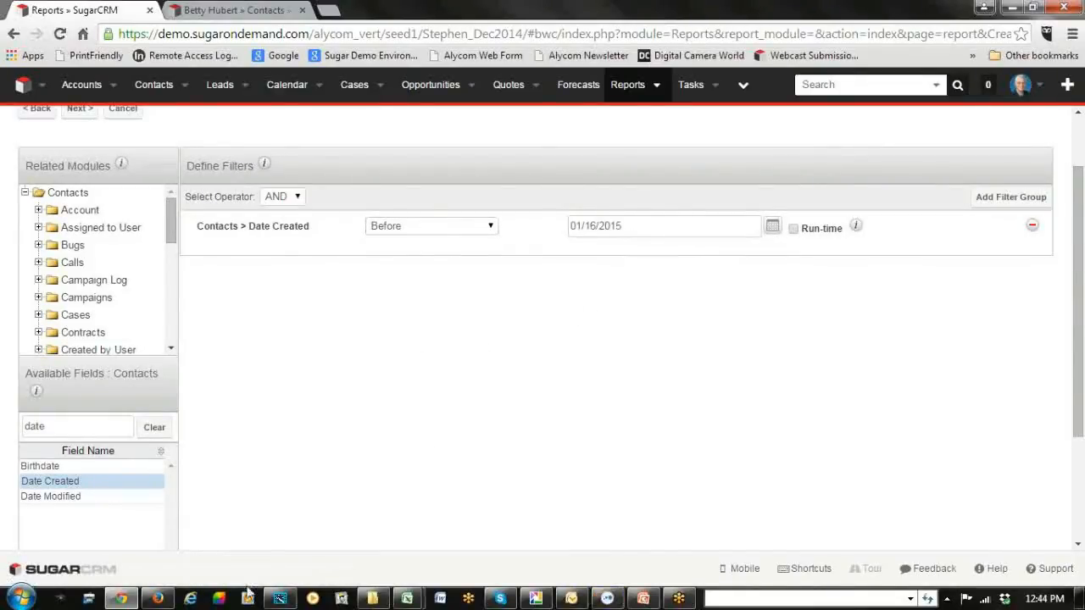
Add a Contacts filter on Lead Source with the Is One Of operator and enable its Run-time option.
{"action": "left_click_drag", "start_coordinate": [66, 422], "coordinate": [2, 412]}
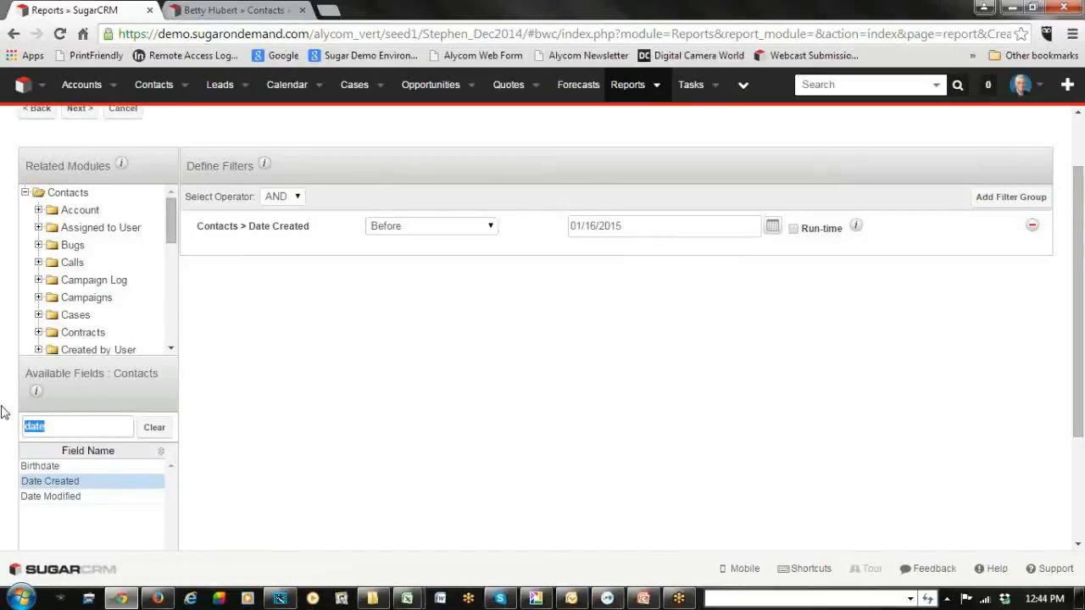
{"action": "type", "text": "lead"}
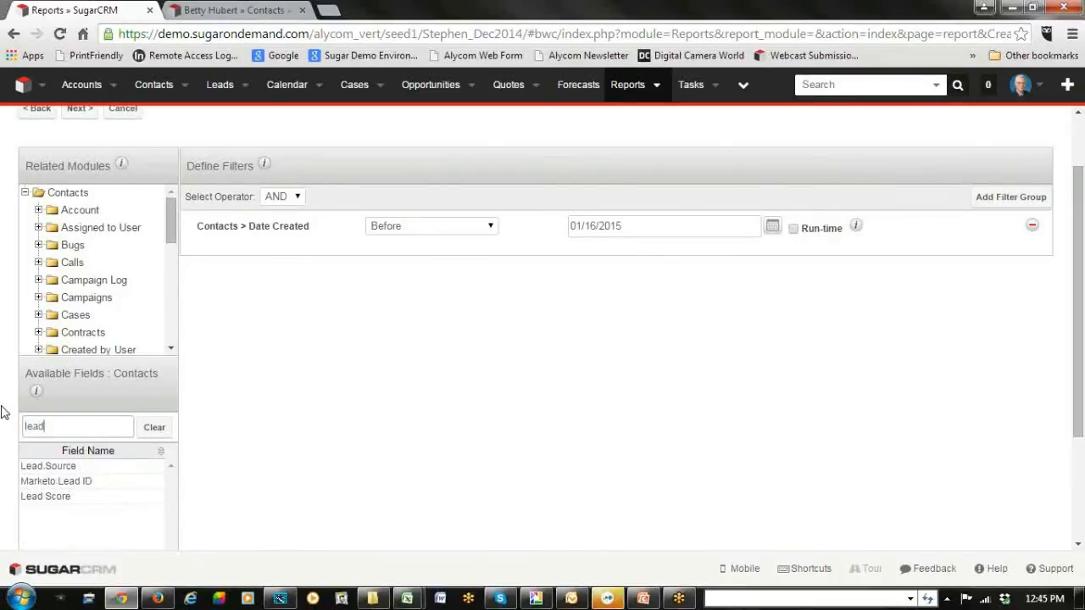
{"action": "scroll", "coordinate": [1, 412], "scroll_direction": "up", "scroll_amount": 2}
{"action": "scroll", "coordinate": [3, 450], "scroll_direction": "down", "scroll_amount": 2}
{"action": "double_click", "coordinate": [38, 466]}
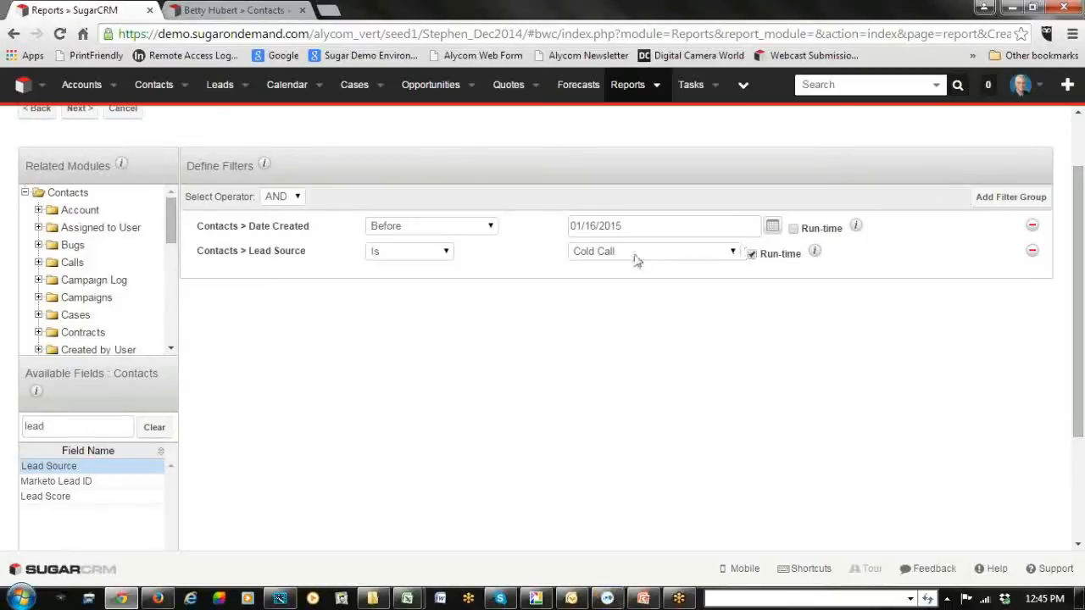
{"action": "left_click", "coordinate": [447, 254]}
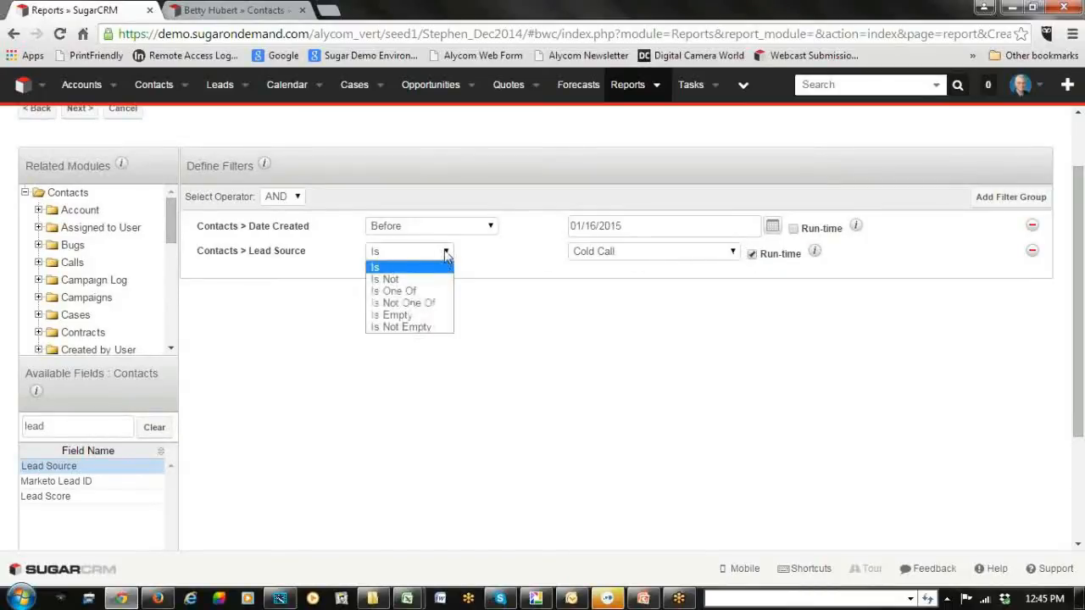
{"action": "left_click", "coordinate": [404, 292]}
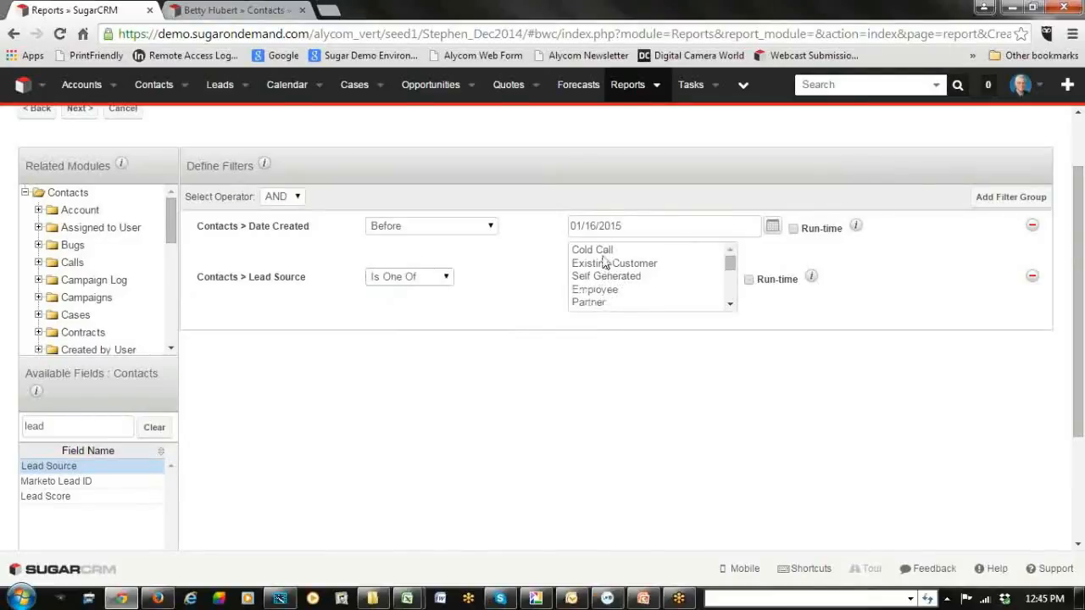
{"action": "left_click", "coordinate": [748, 280]}
Select Cold Call as the Lead Source filter's value and proceed to choosing the display columns.
{"action": "scroll", "coordinate": [781, 439], "scroll_direction": "up", "scroll_amount": 2}
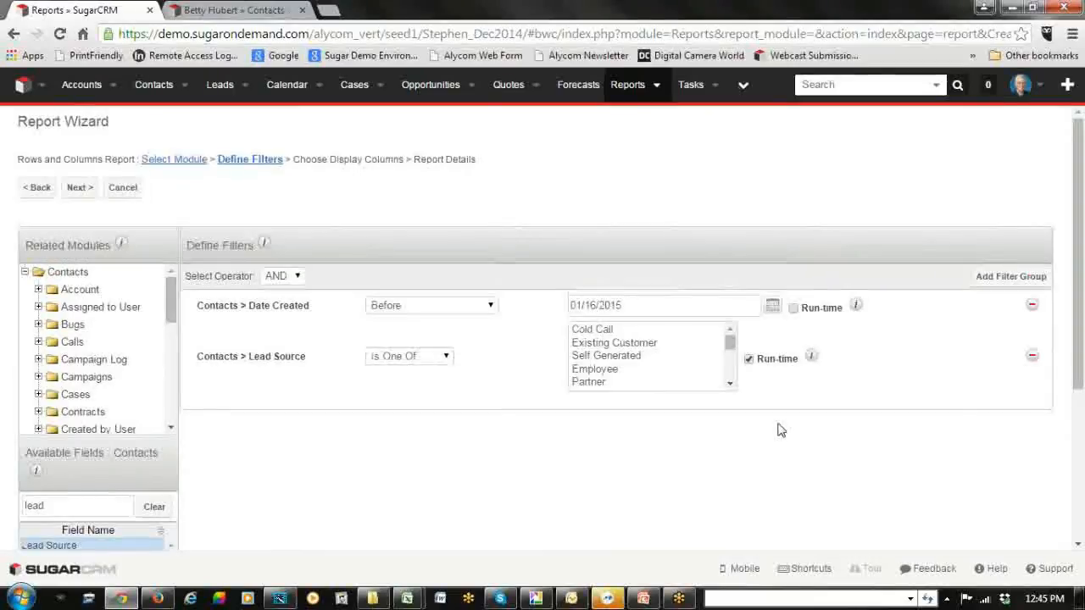
{"action": "left_click", "coordinate": [74, 188]}
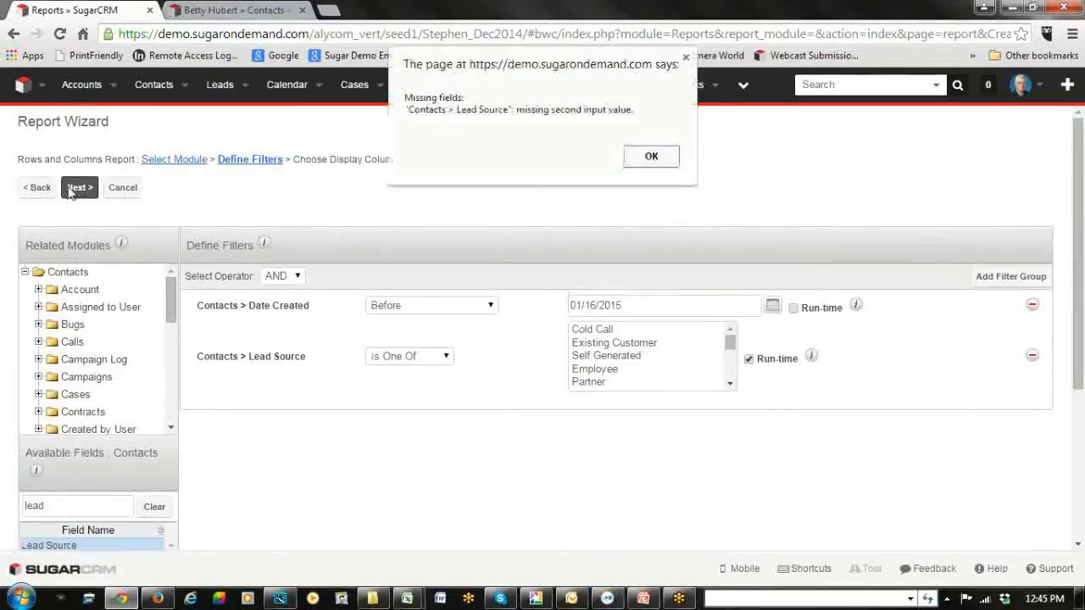
{"action": "left_click", "coordinate": [649, 157]}
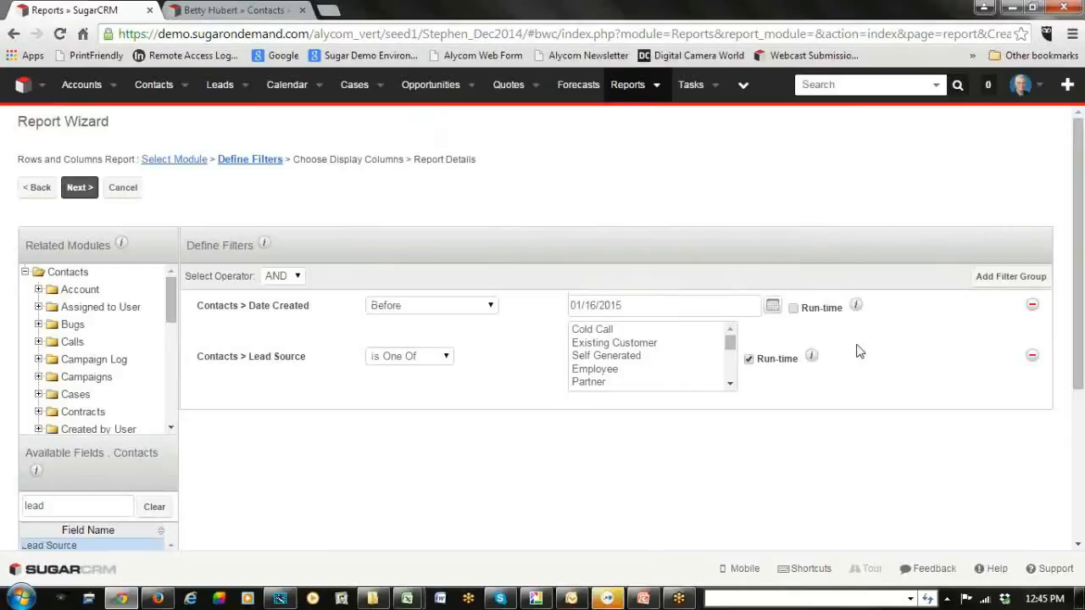
{"action": "left_click", "coordinate": [596, 332]}
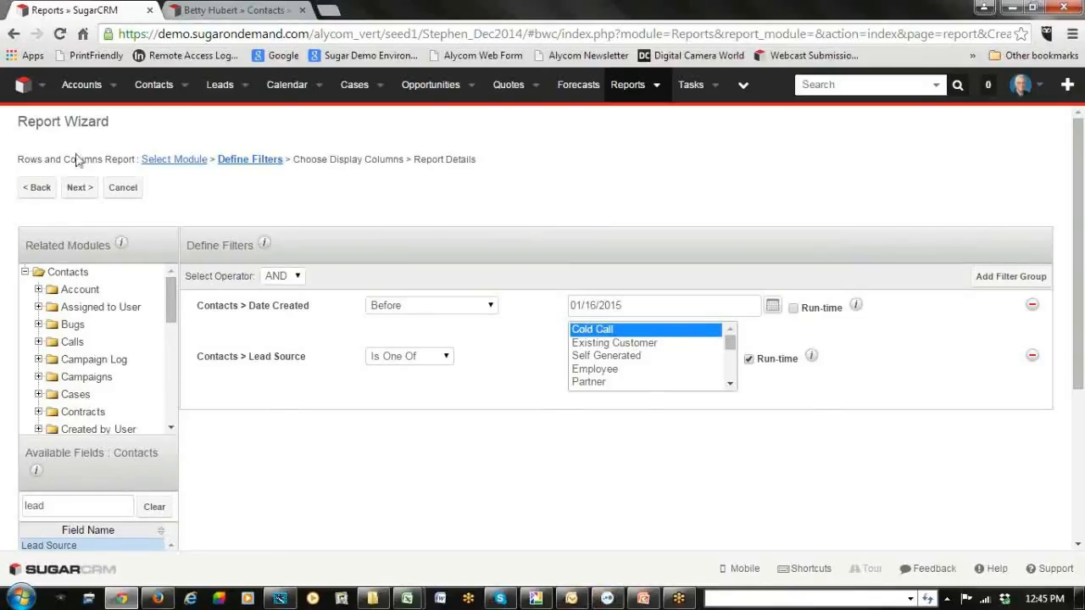
{"action": "left_click", "coordinate": [77, 192]}
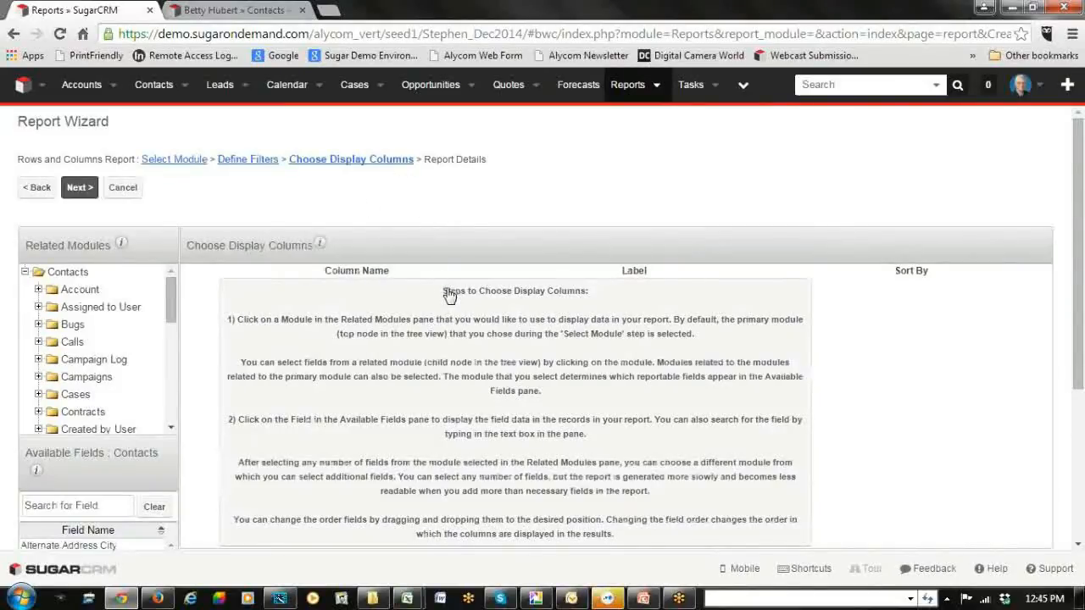
Add the Contacts Date Created field as a display column, keeping only one instance of it.
{"action": "scroll", "coordinate": [615, 364], "scroll_direction": "down", "scroll_amount": 2}
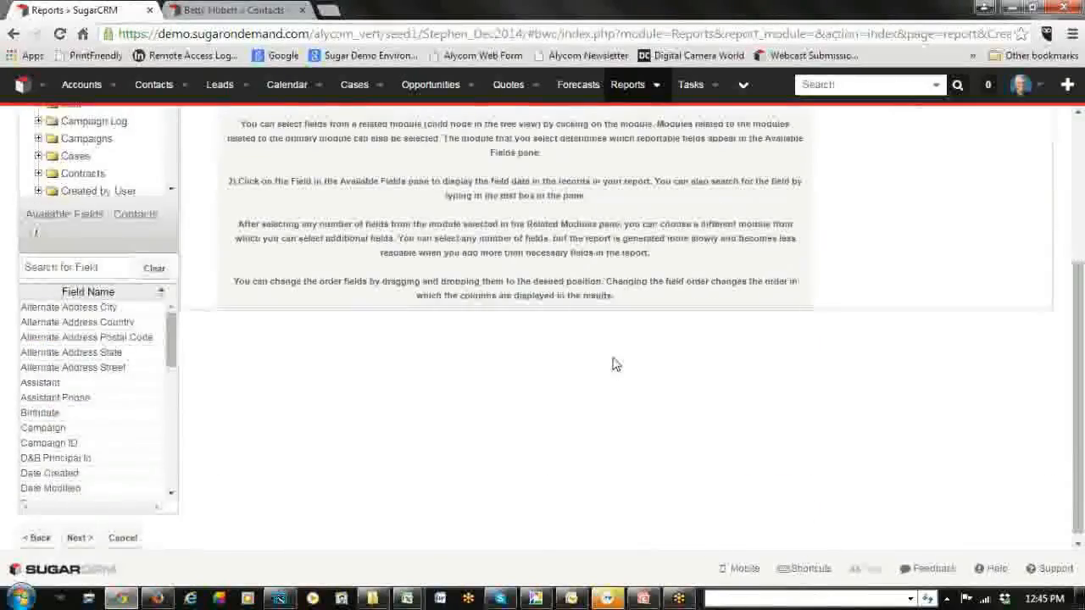
{"action": "scroll", "coordinate": [614, 363], "scroll_direction": "up", "scroll_amount": 2}
{"action": "left_click", "coordinate": [108, 427]}
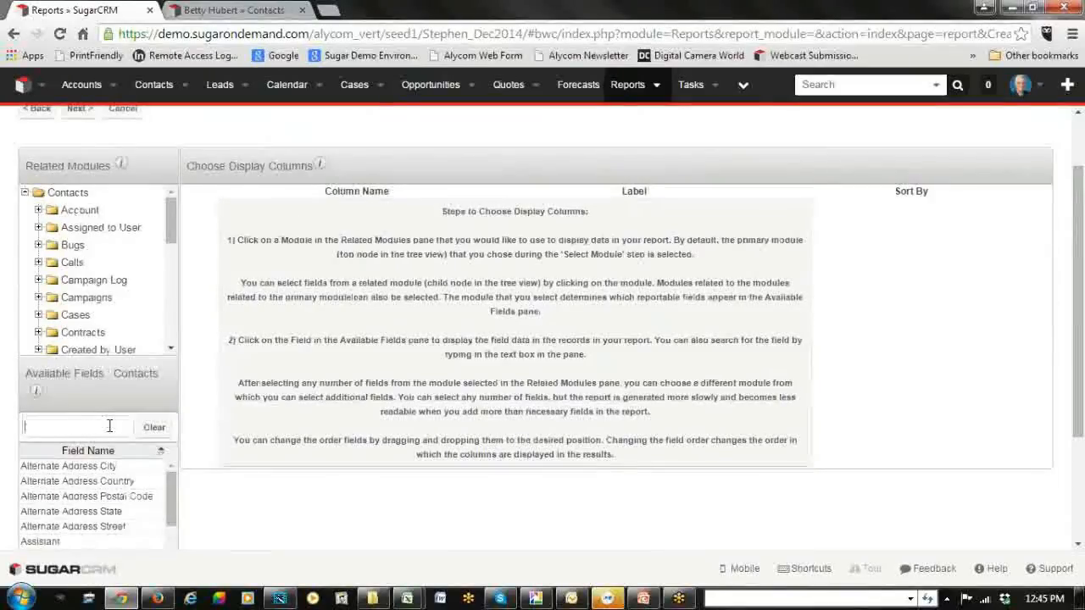
{"action": "type", "text": "ca"}
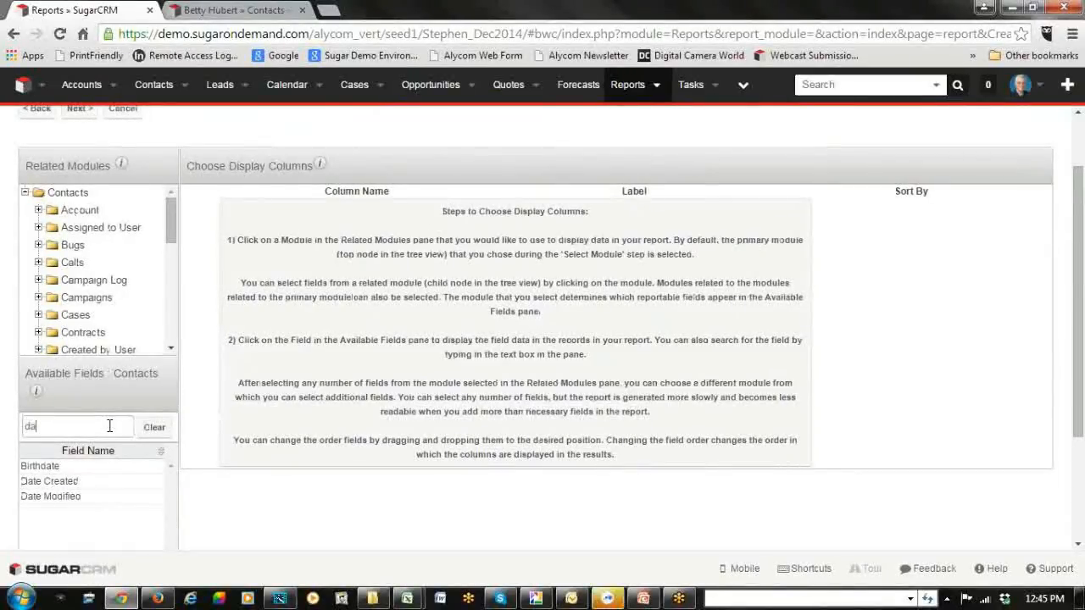
{"action": "double_click", "coordinate": [59, 482]}
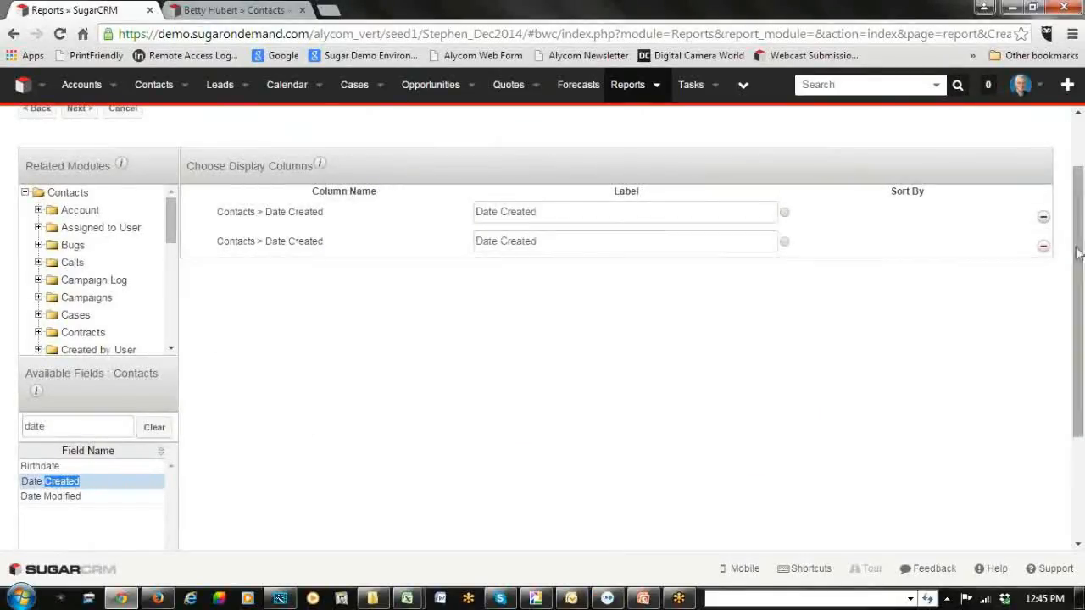
{"action": "left_click", "coordinate": [1044, 246]}
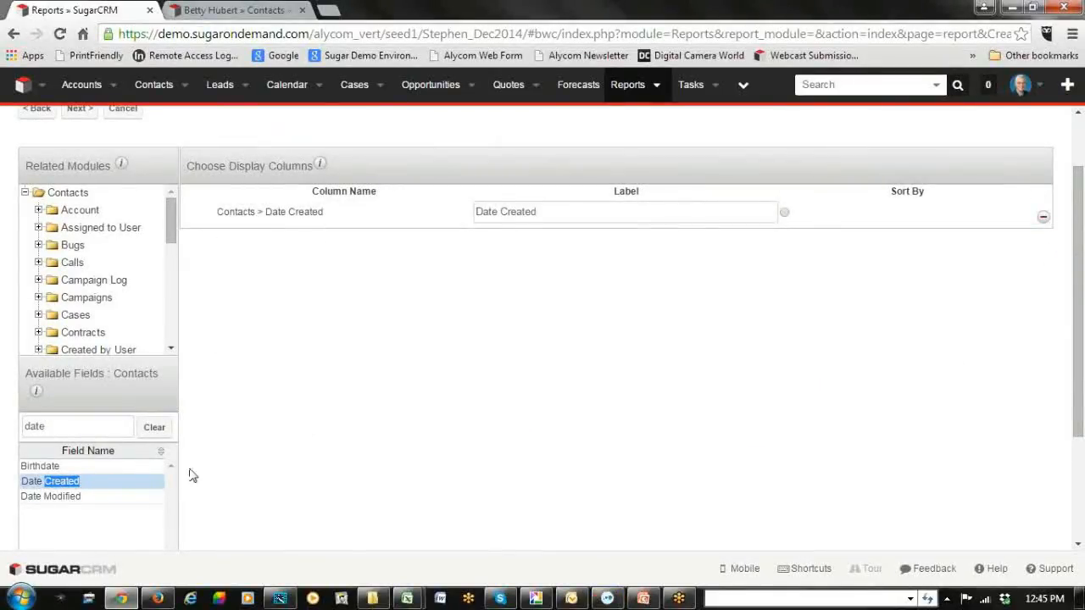
Add the Contacts Lead Source and Name fields as display columns.
{"action": "left_click_drag", "start_coordinate": [75, 428], "coordinate": [3, 424]}
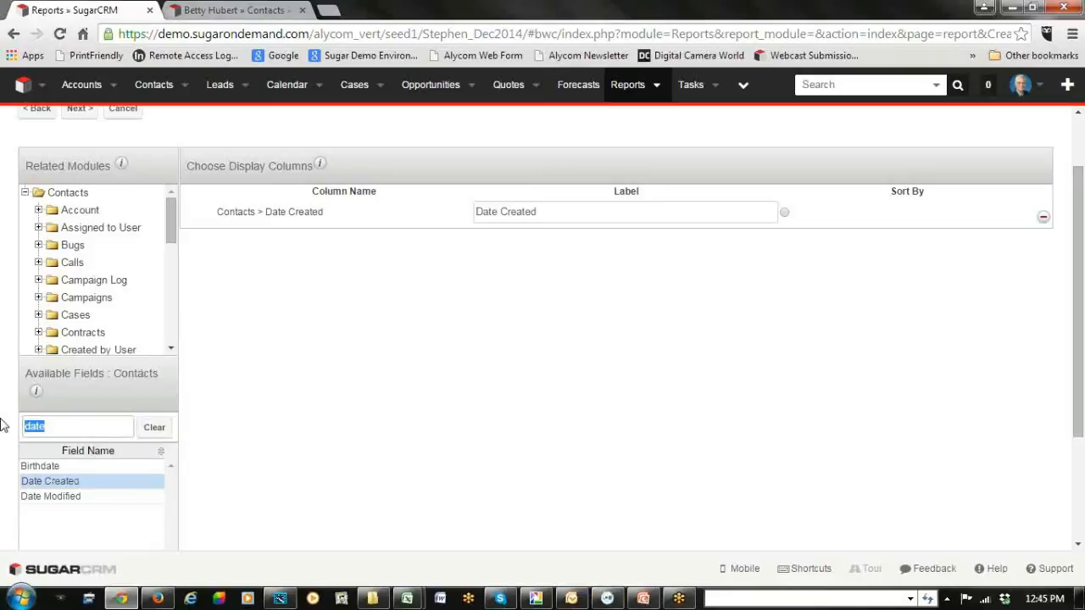
{"action": "type", "text": "lead"}
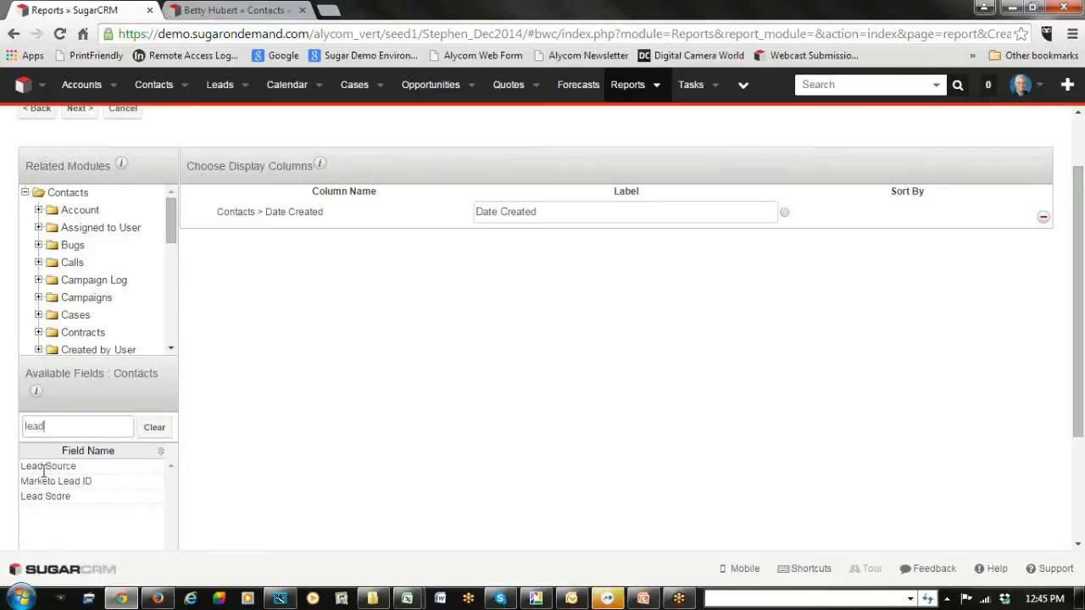
{"action": "left_click", "coordinate": [50, 468]}
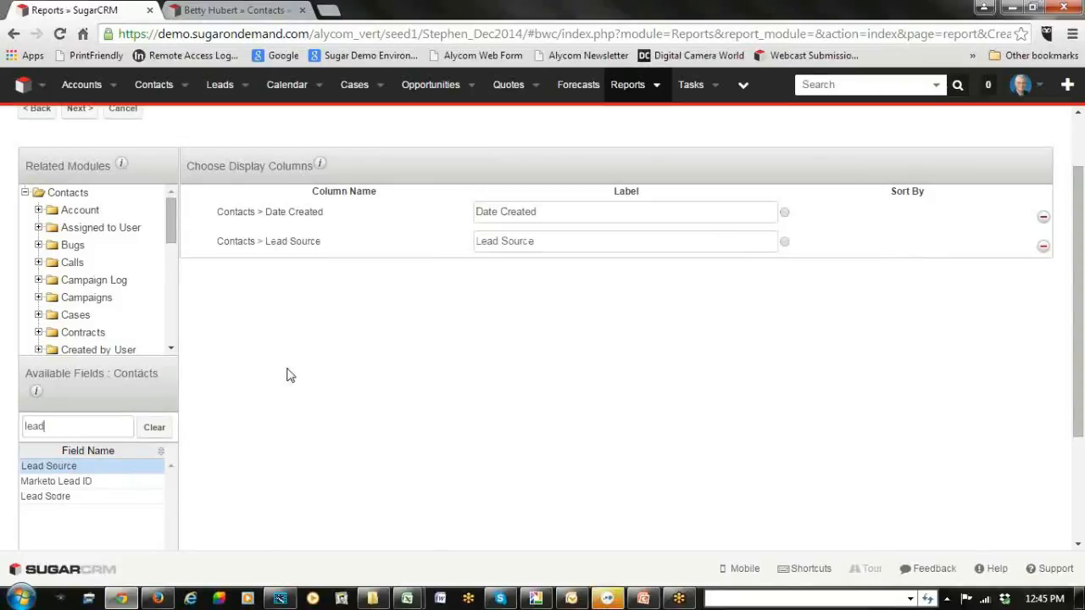
{"action": "left_click_drag", "start_coordinate": [59, 426], "coordinate": [12, 415]}
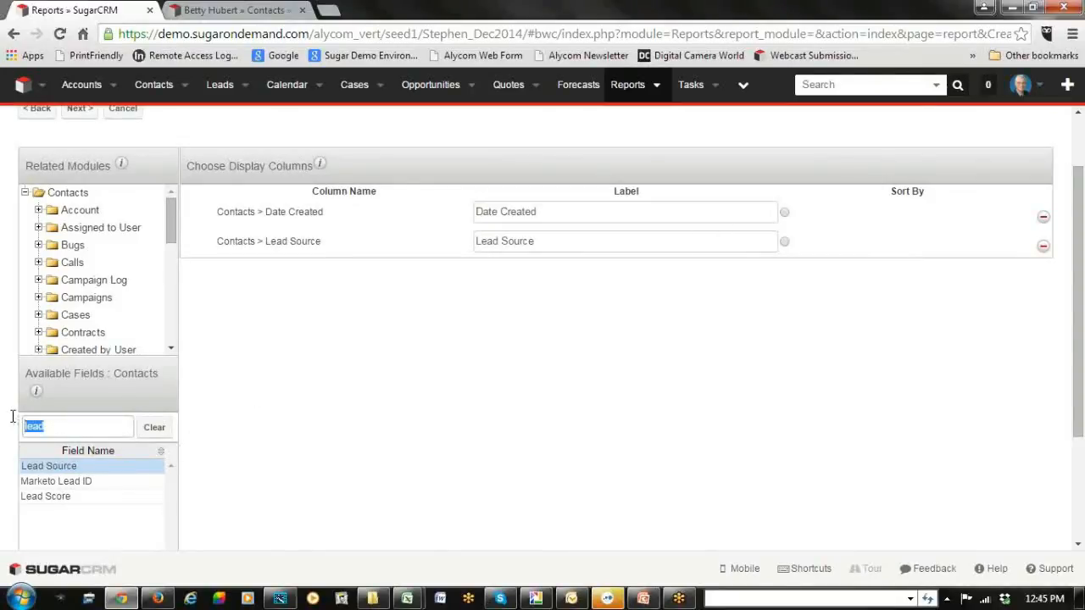
{"action": "type", "text": "name"}
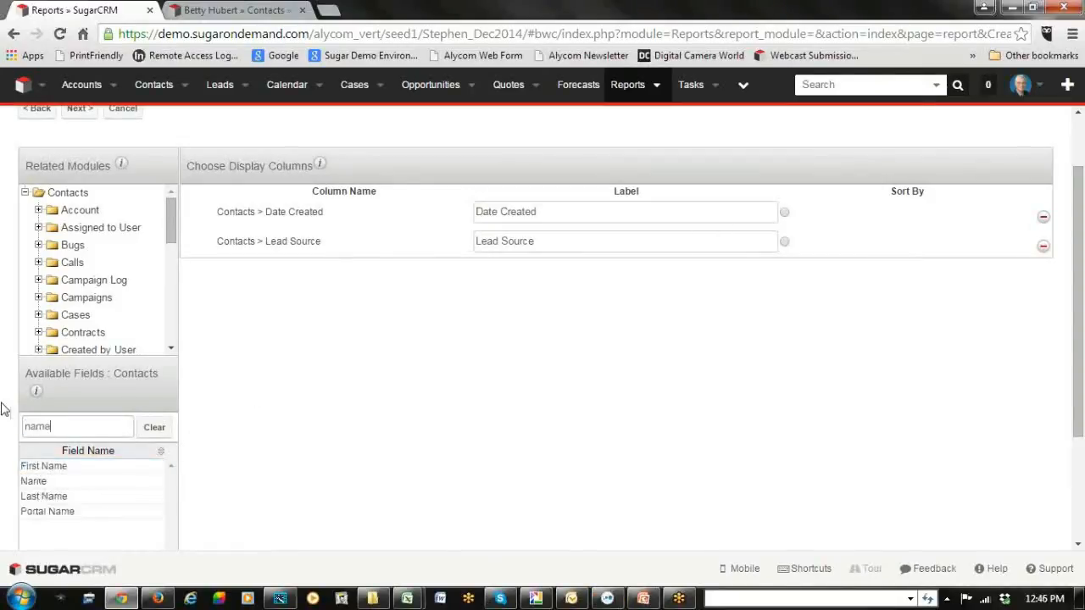
{"action": "left_click", "coordinate": [58, 484]}
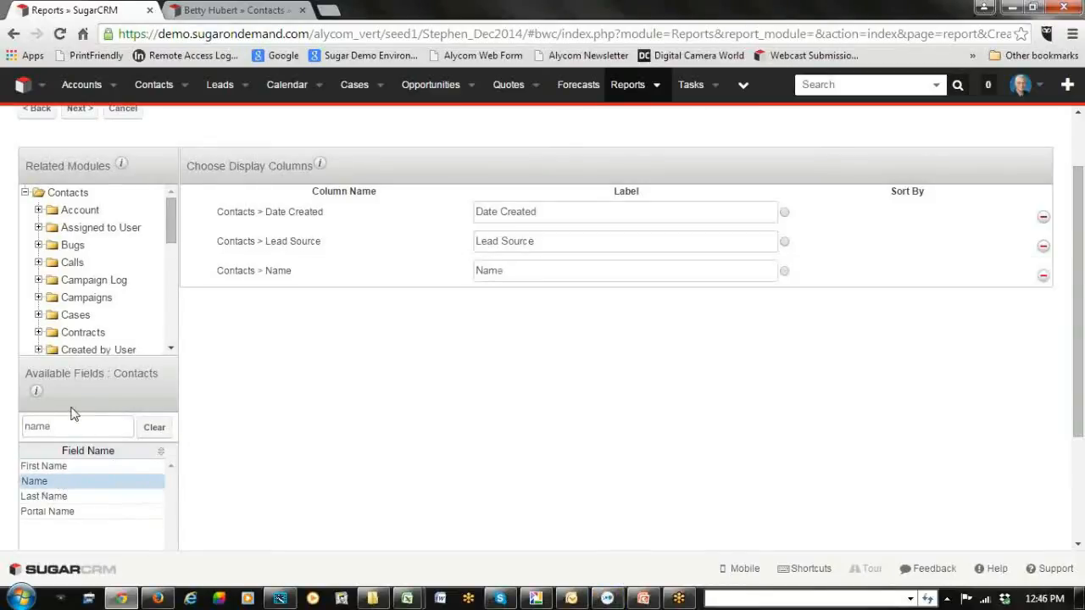
Add the Contacts Primary Address City and Primary Address State fields as display columns.
{"action": "left_click_drag", "start_coordinate": [72, 431], "coordinate": [3, 424]}
{"action": "type", "text": "city"}
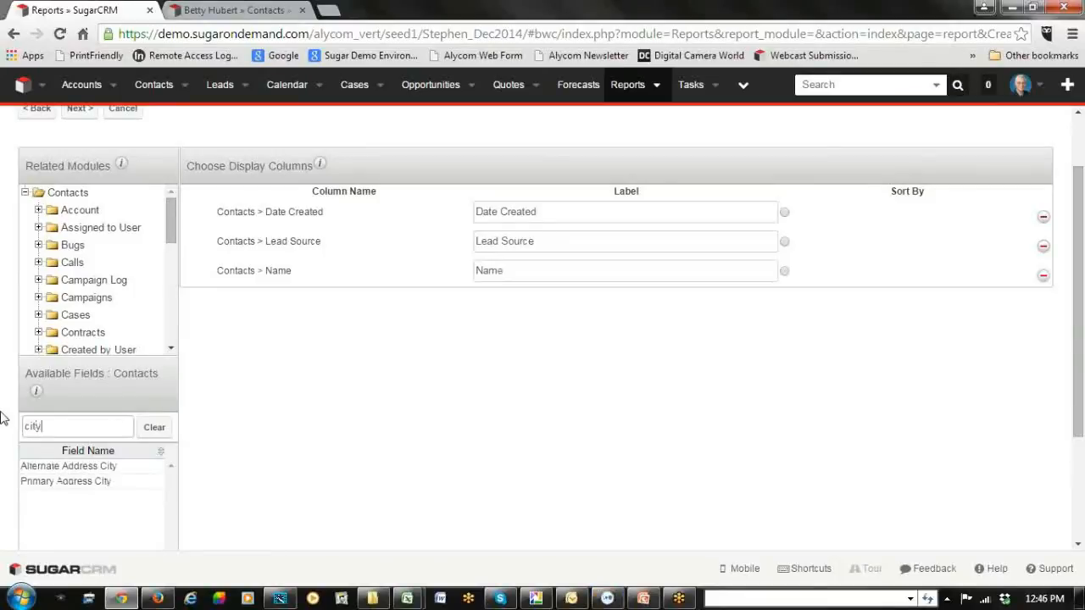
{"action": "left_click", "coordinate": [65, 483]}
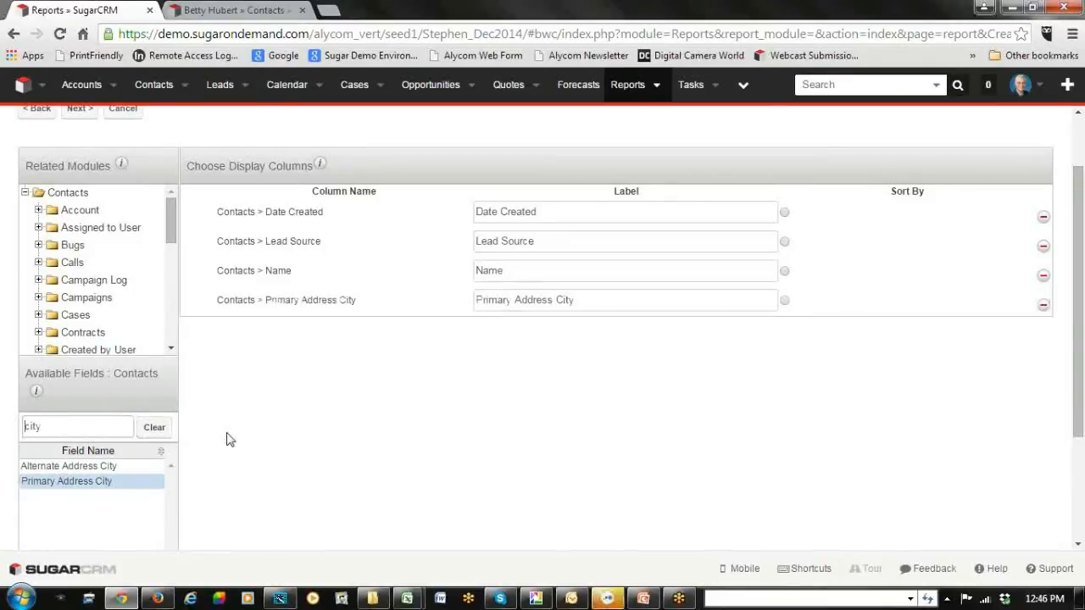
{"action": "key", "text": "Delete"}
{"action": "key", "text": "Delete"}
{"action": "type", "text": "st"}
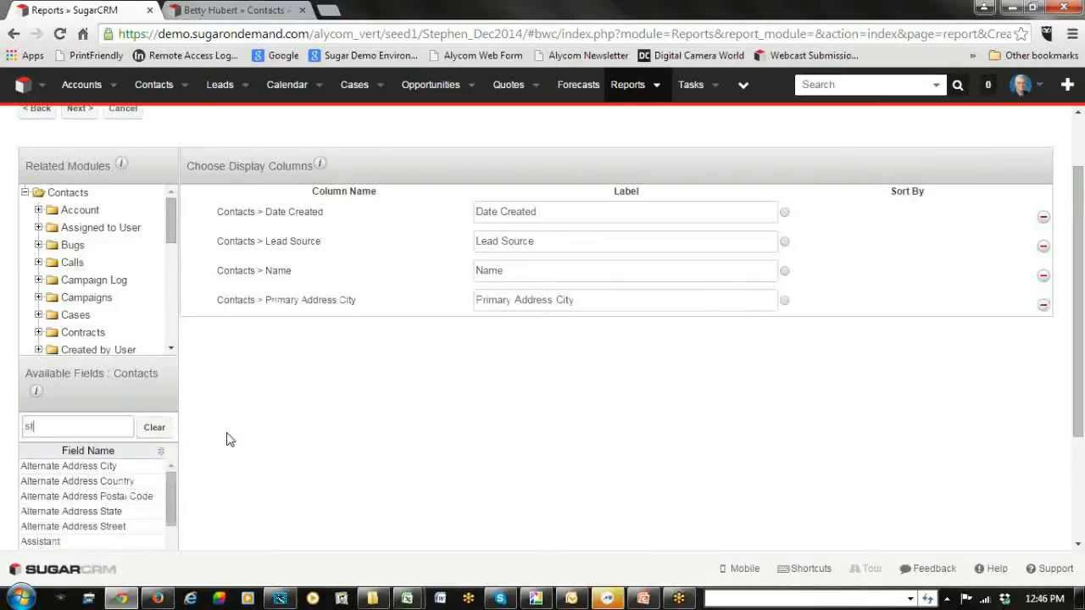
{"action": "type", "text": "ate"}
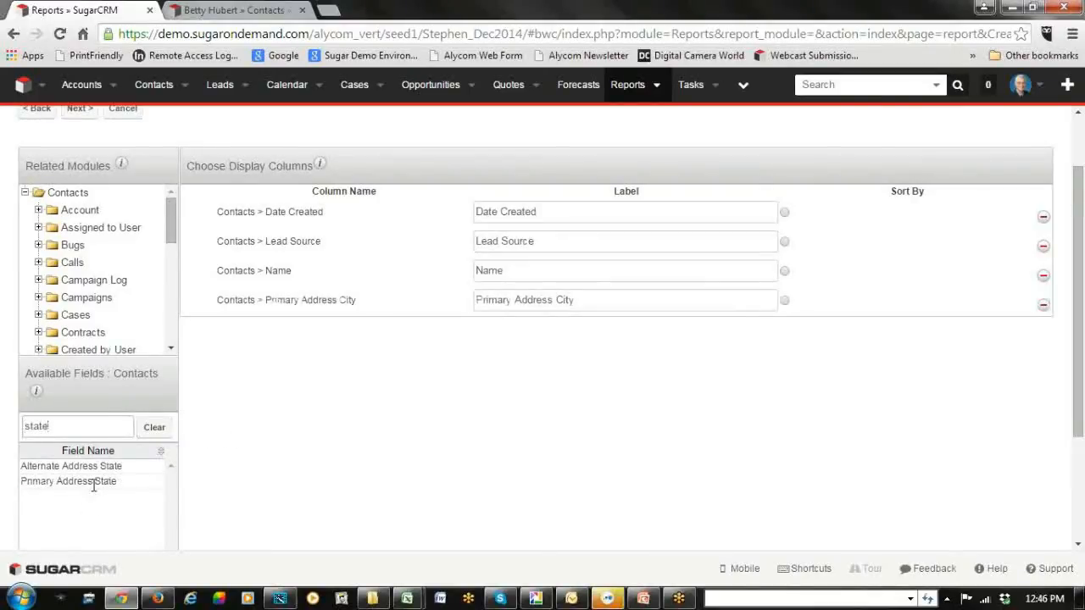
{"action": "left_click", "coordinate": [93, 486]}
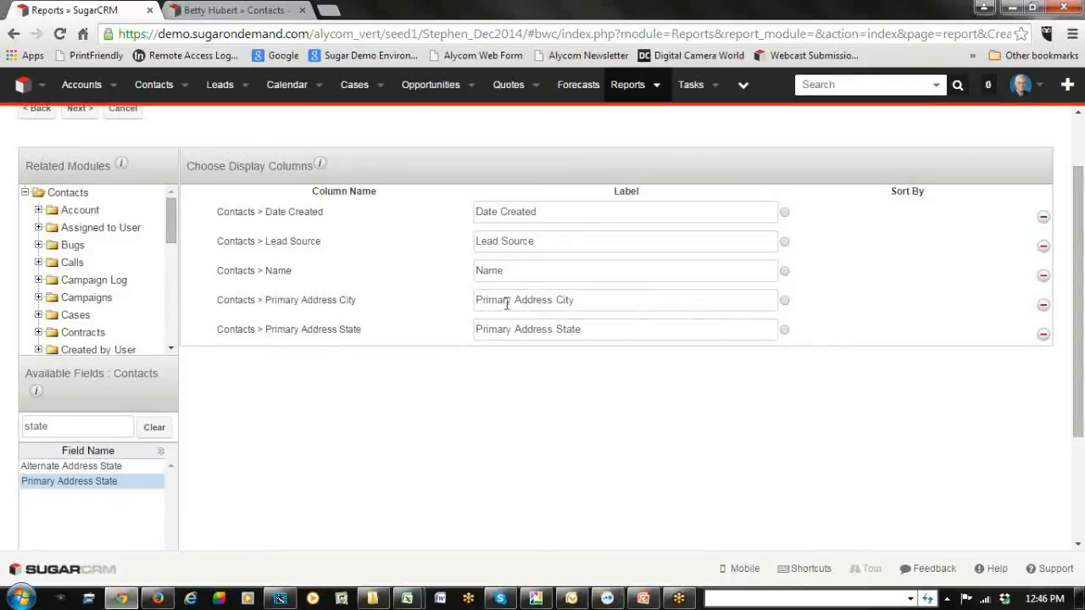
Shorten the label of the Contacts Primary Address City display column to City.
{"action": "left_click", "coordinate": [480, 303]}
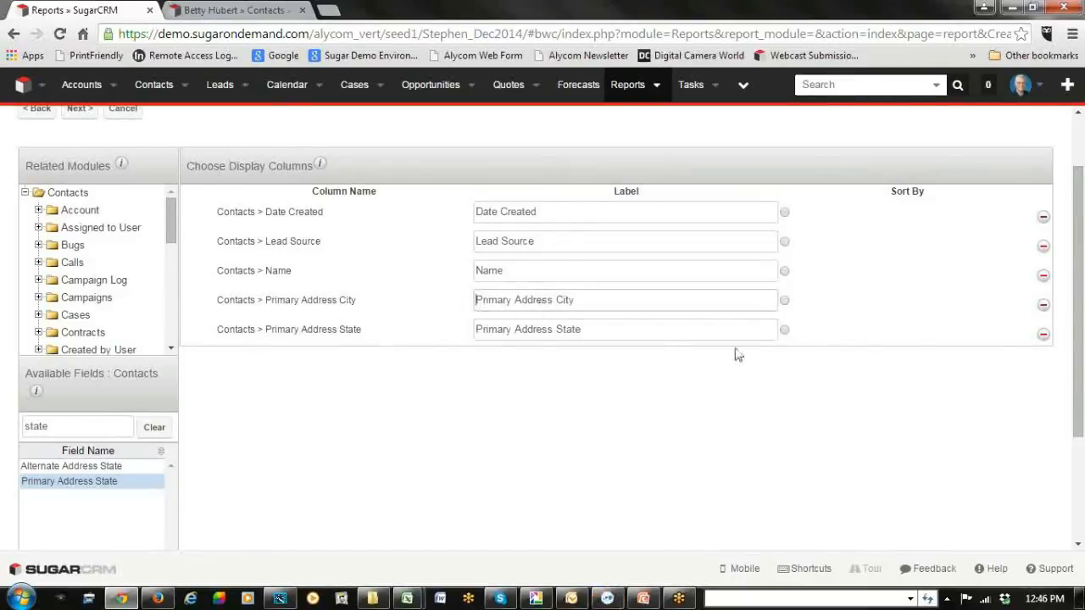
{"action": "key", "text": "Delete"}
{"action": "key", "text": "Delete"}
{"action": "key", "text": "Delete"}
{"action": "key", "text": "Delete"}
{"action": "key", "text": "Delete"}
{"action": "key", "text": "Delete"}
{"action": "key", "text": "Delete"}
{"action": "key", "text": "Delete"}
{"action": "key", "text": "Delete"}
{"action": "key", "text": "Delete"}
{"action": "key", "text": "Delete"}
{"action": "key", "text": "Delete"}
{"action": "key", "text": "Delete"}
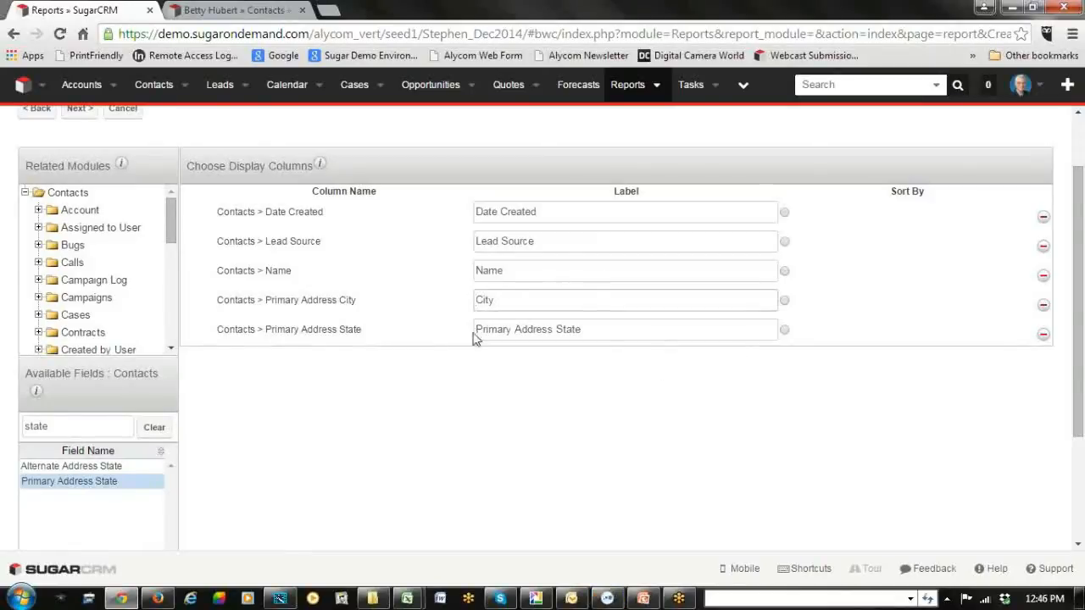
Shorten the label of the Contacts Primary Address State display column to State.
{"action": "left_click", "coordinate": [479, 328]}
{"action": "key", "text": "Delete"}
{"action": "key", "text": "Delete"}
{"action": "key", "text": "Delete"}
{"action": "key", "text": "Delete"}
{"action": "key", "text": "Delete"}
{"action": "key", "text": "Delete"}
{"action": "key", "text": "Delete"}
{"action": "key", "text": "Delete"}
{"action": "key", "text": "Delete"}
{"action": "key", "text": "Delete"}
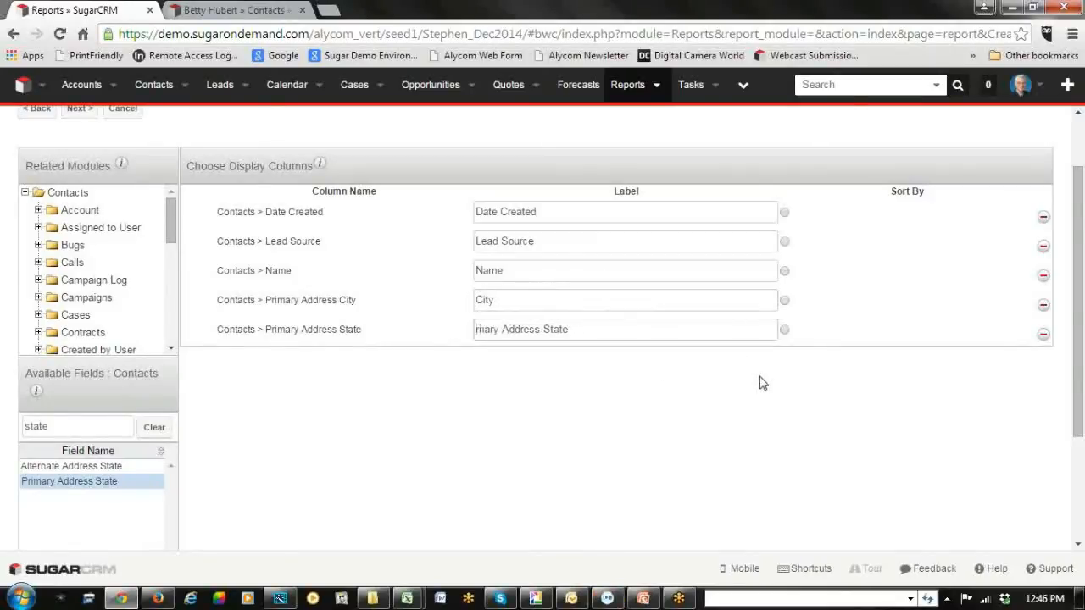
{"action": "key", "text": "Delete"}
{"action": "key", "text": "Delete"}
{"action": "key", "text": "Delete"}
{"action": "key", "text": "Delete"}
{"action": "key", "text": "Delete"}
{"action": "key", "text": "Delete"}
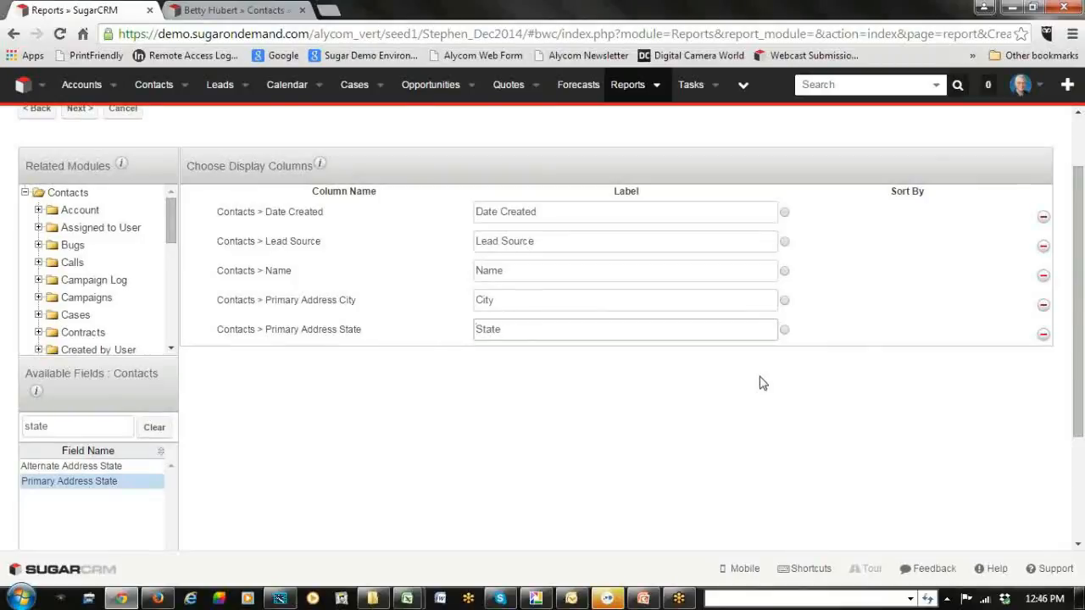
Move the Date Created column to the end of the display columns, after State, and proceed to the report details.
{"action": "left_click_drag", "start_coordinate": [297, 218], "coordinate": [290, 383]}
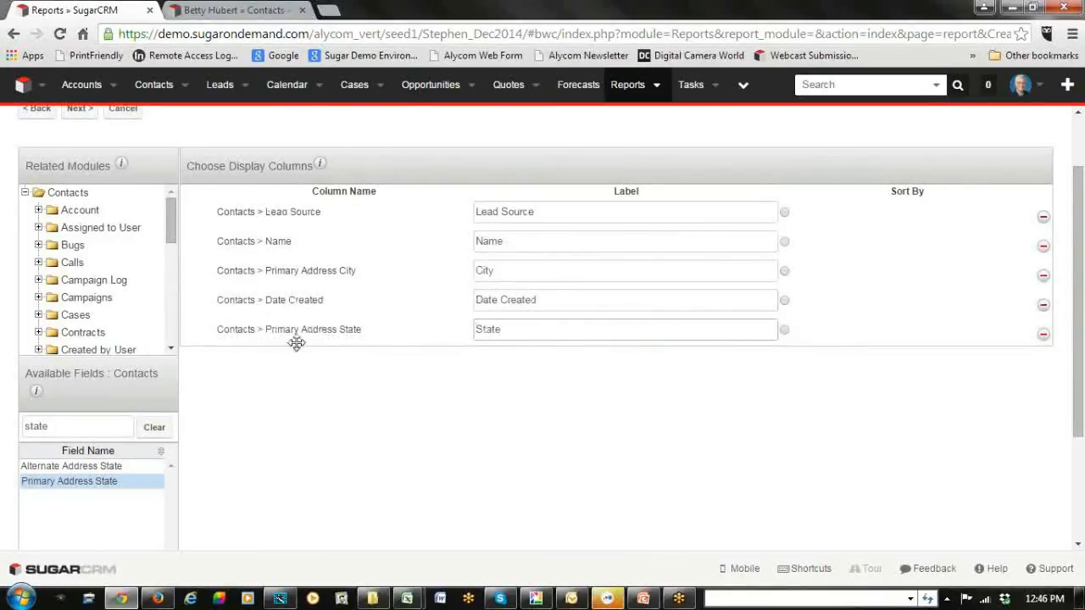
{"action": "left_click_drag", "start_coordinate": [297, 326], "coordinate": [294, 300]}
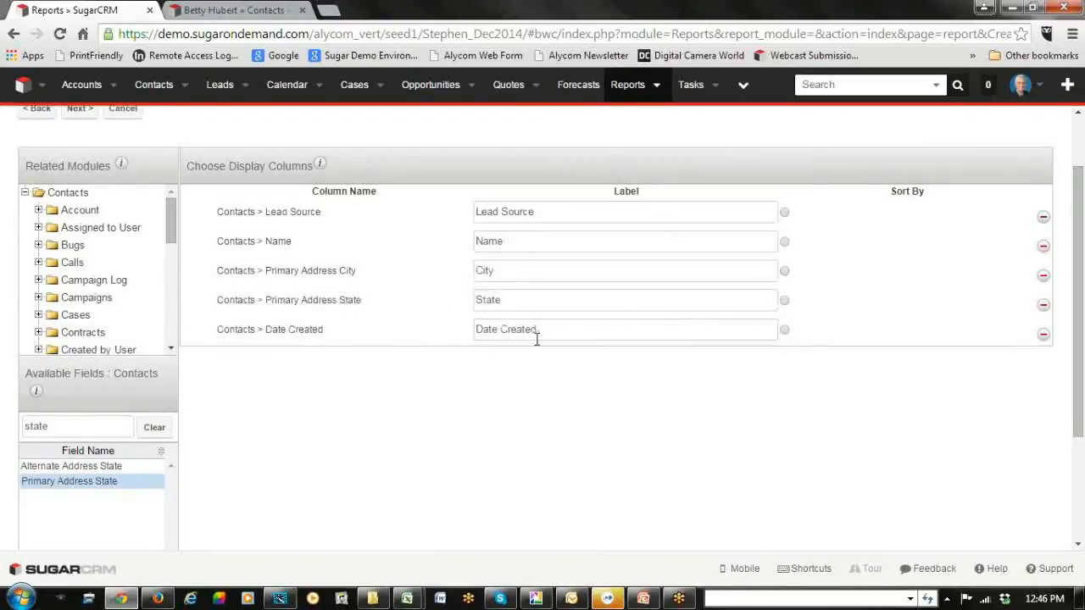
{"action": "scroll", "coordinate": [540, 328], "scroll_direction": "up", "scroll_amount": 1}
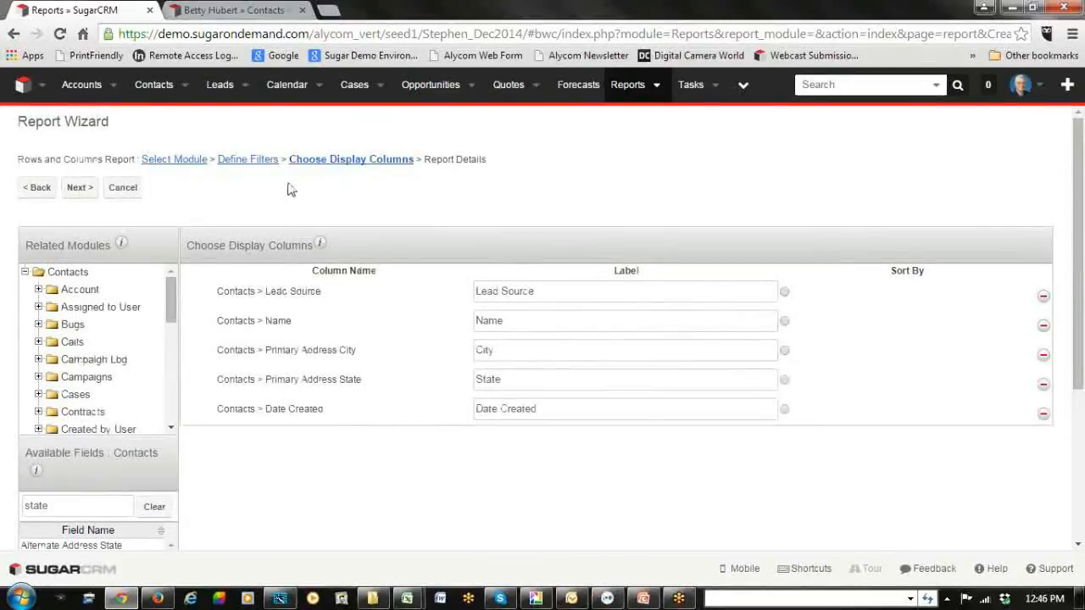
{"action": "left_click", "coordinate": [86, 191]}
Name the report Contacts by Lead Source, then save and run it.
{"action": "left_click", "coordinate": [292, 232]}
{"action": "type", "text": "Con"}
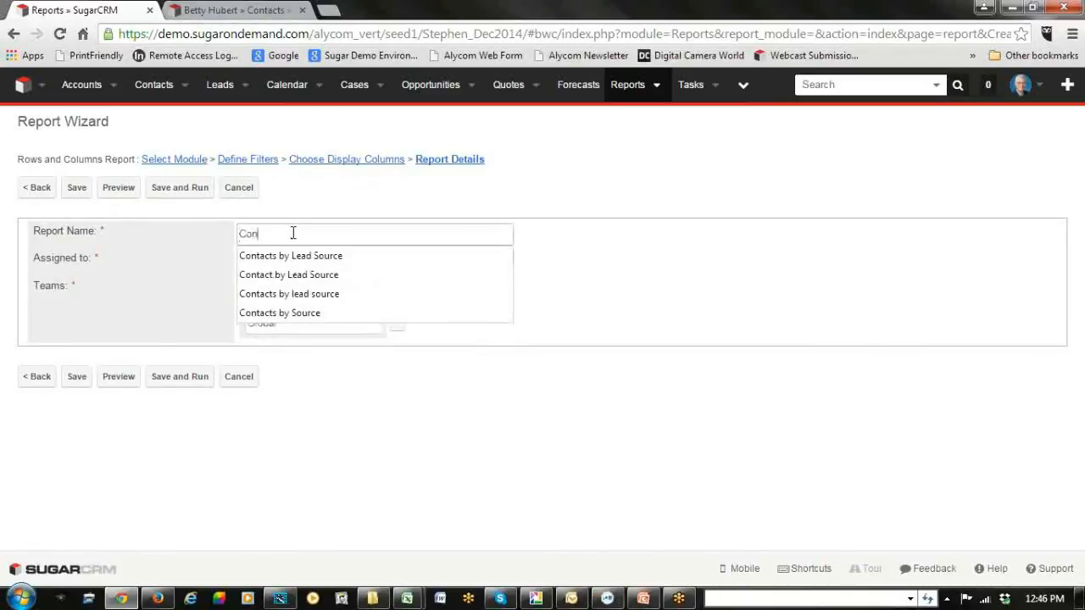
{"action": "left_click", "coordinate": [303, 256]}
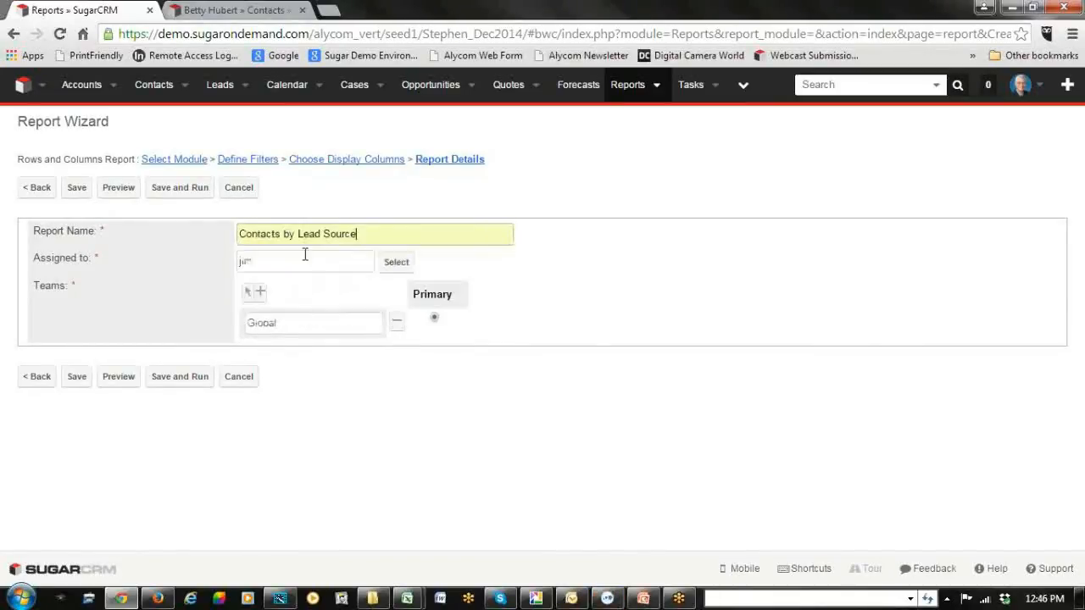
{"action": "left_click", "coordinate": [179, 379]}
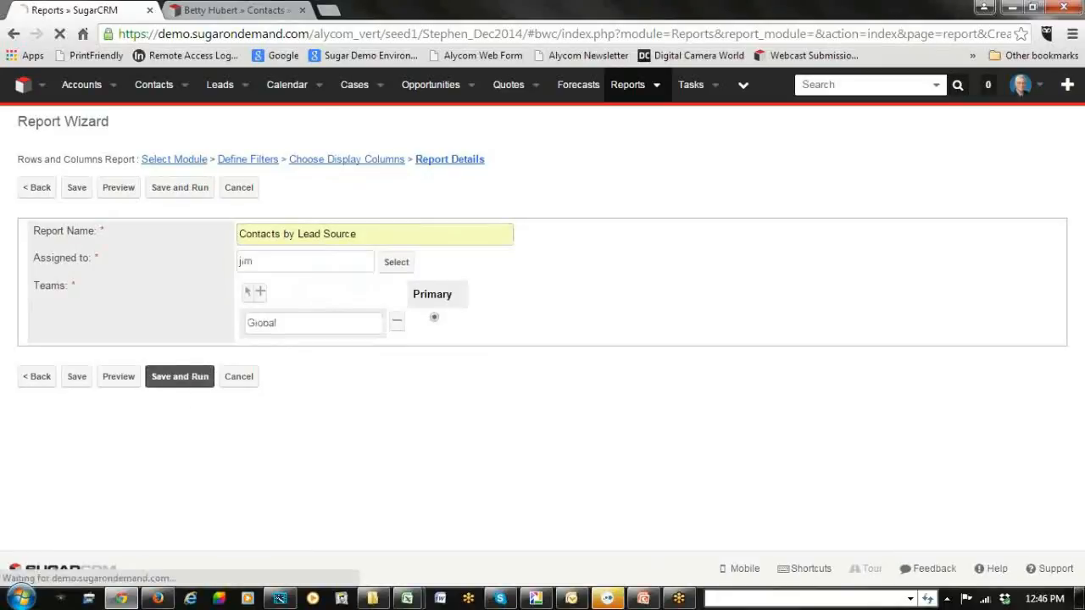
{"action": "mouse_move", "coordinate": [280, 598]}
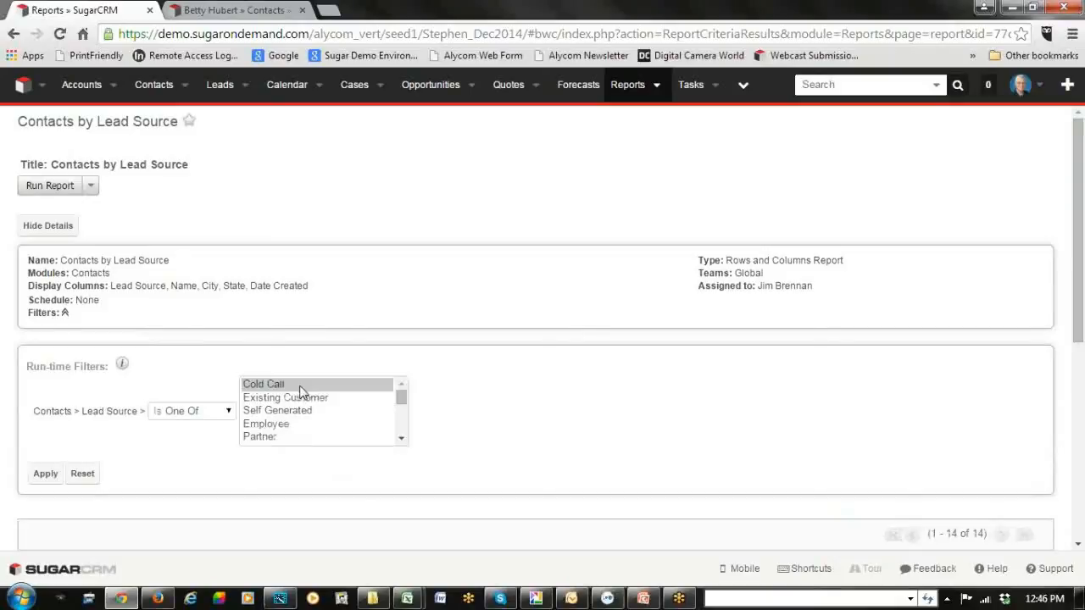
Add Self Generated and Partner to Cold Call in the Lead Source run-time filter and apply it.
{"action": "scroll", "coordinate": [642, 346], "scroll_direction": "down", "scroll_amount": 5}
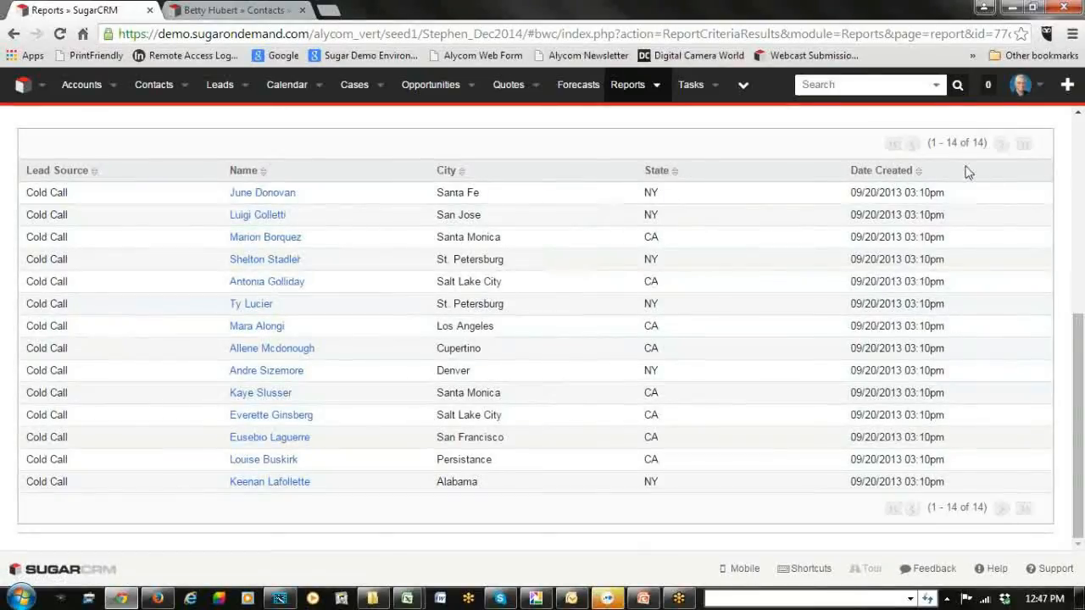
{"action": "scroll", "coordinate": [869, 282], "scroll_direction": "up", "scroll_amount": 2}
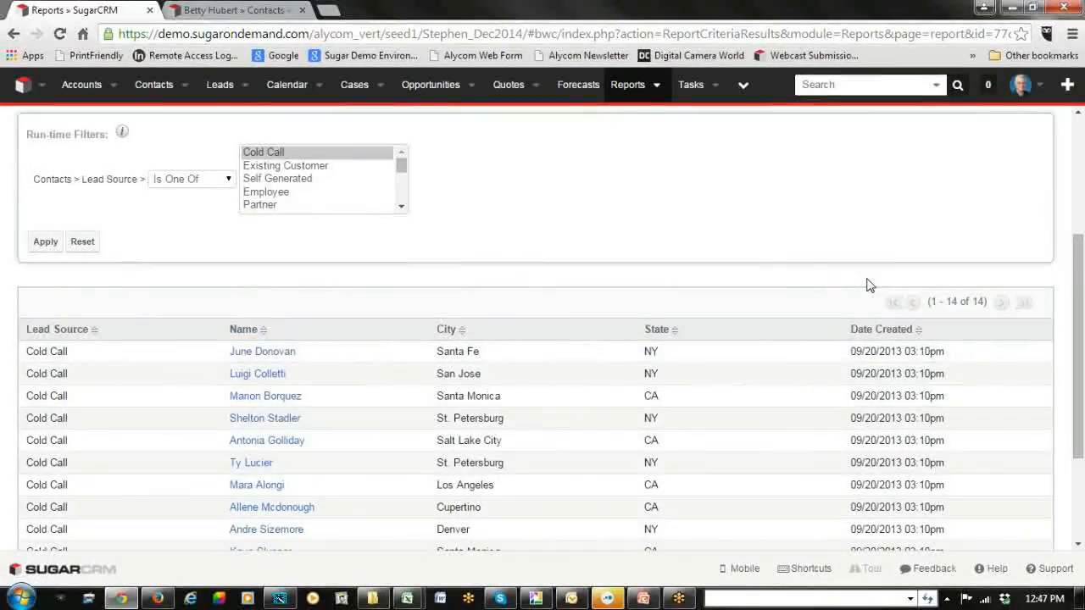
{"action": "left_click", "coordinate": [271, 179], "text": "ctrl"}
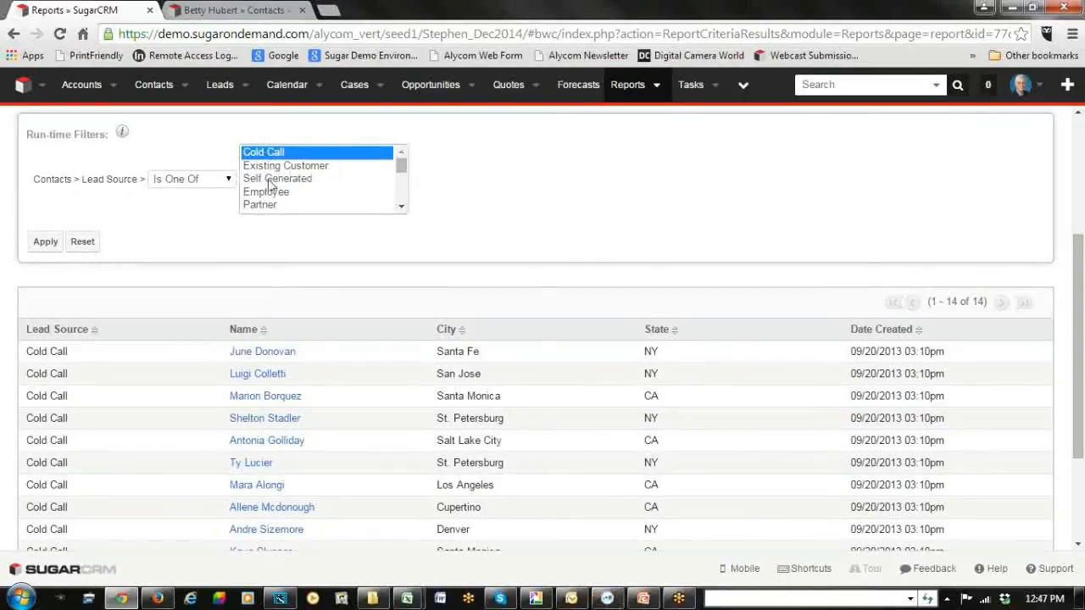
{"action": "left_click", "coordinate": [263, 207], "text": "ctrl"}
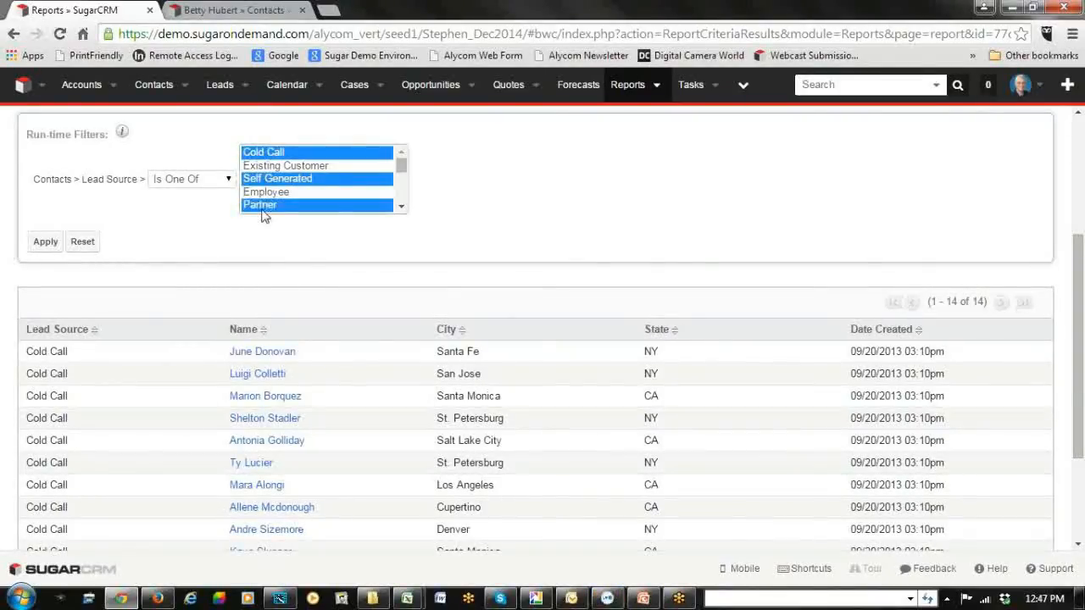
{"action": "left_click", "coordinate": [46, 242]}
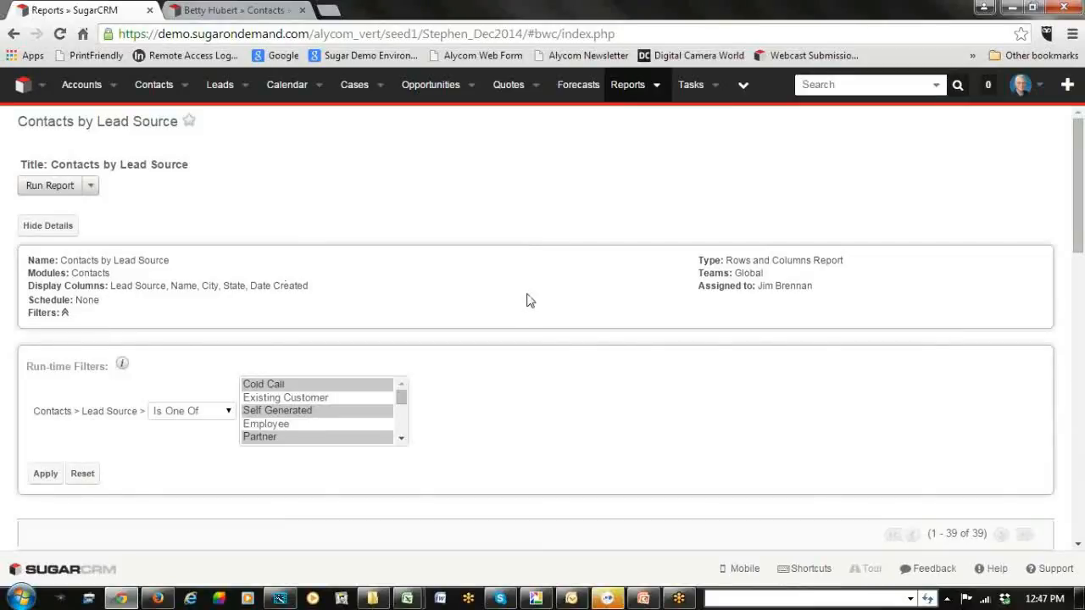
Sort the report results by Lead Source.
{"action": "scroll", "coordinate": [534, 309], "scroll_direction": "down", "scroll_amount": 4}
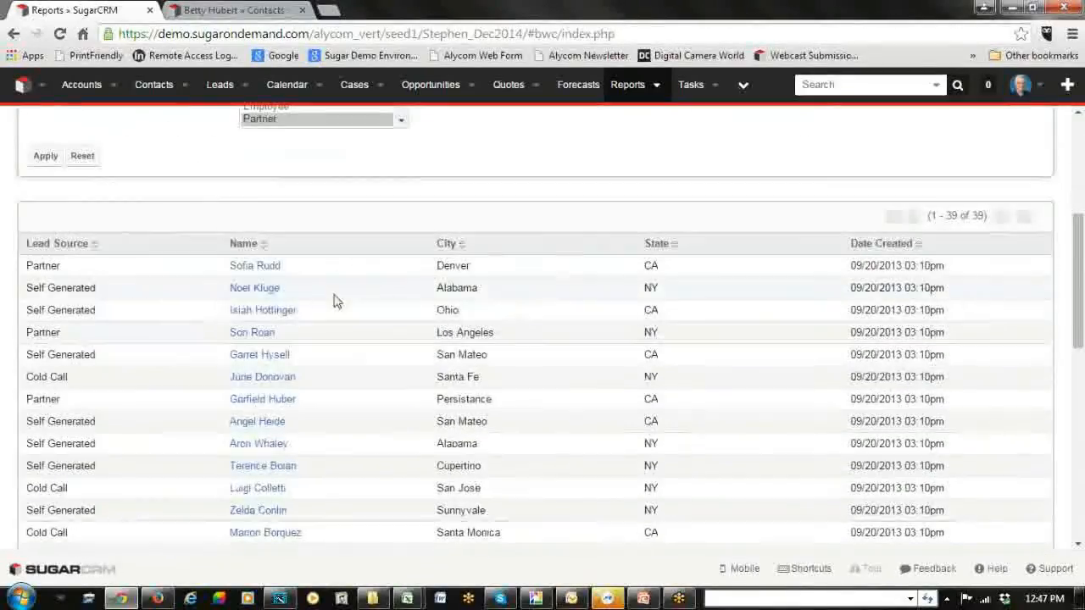
{"action": "left_click", "coordinate": [91, 249]}
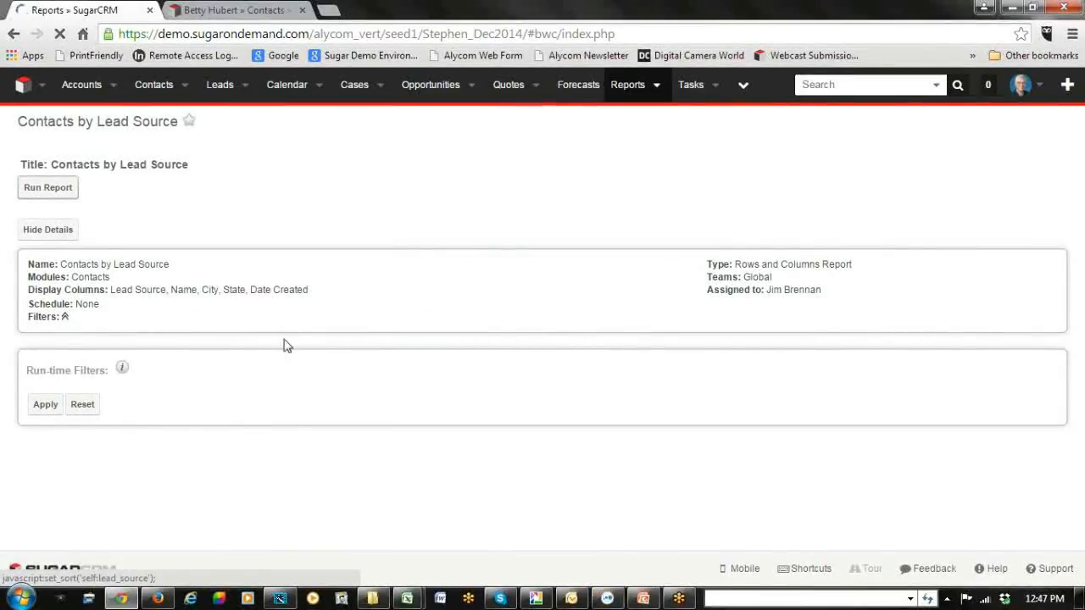
Examine the sorted contact rows for each selected lead source throughout the report.
{"action": "scroll", "coordinate": [496, 360], "scroll_direction": "down", "scroll_amount": 1}
{"action": "scroll", "coordinate": [498, 365], "scroll_direction": "down", "scroll_amount": 10}
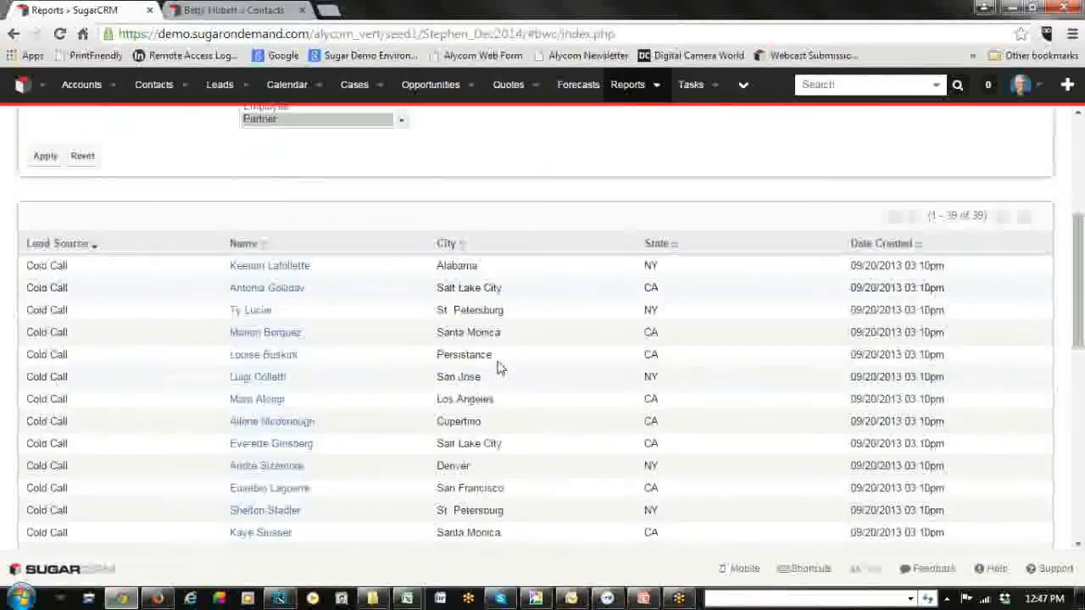
{"action": "scroll", "coordinate": [499, 365], "scroll_direction": "down", "scroll_amount": 2}
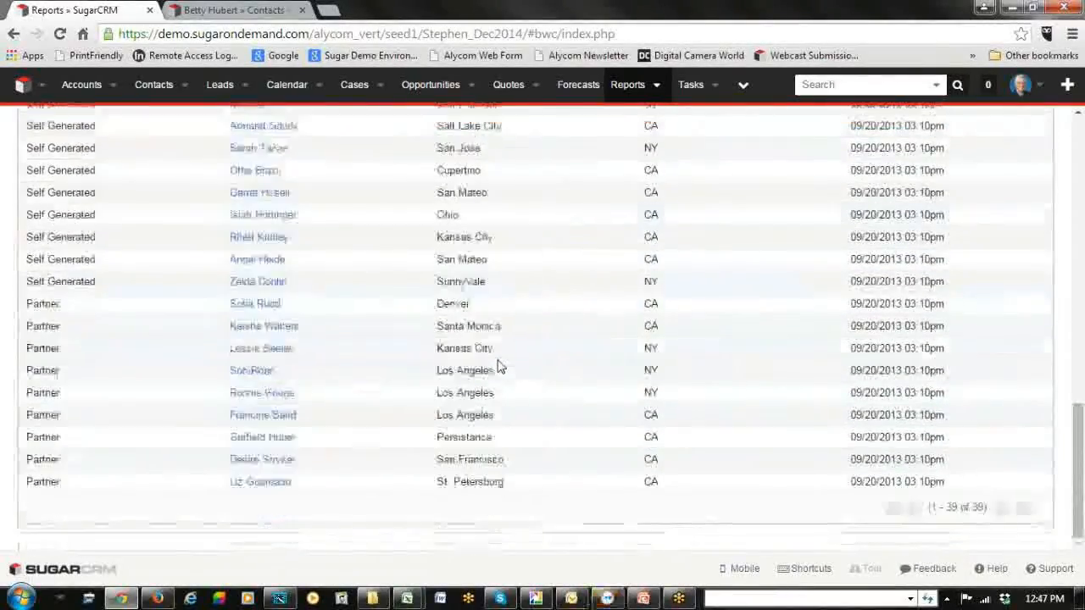
{"action": "scroll", "coordinate": [497, 364], "scroll_direction": "up", "scroll_amount": 6}
{"action": "scroll", "coordinate": [498, 379], "scroll_direction": "up", "scroll_amount": 4}
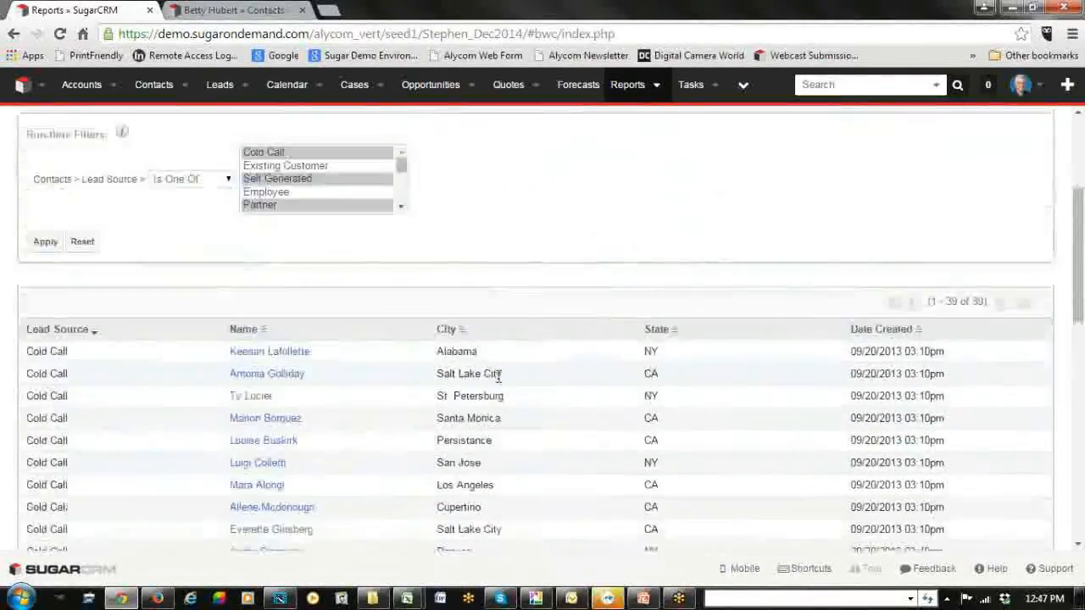
{"action": "scroll", "coordinate": [499, 376], "scroll_direction": "down", "scroll_amount": 1}
{"action": "scroll", "coordinate": [498, 377], "scroll_direction": "down", "scroll_amount": 3}
{"action": "scroll", "coordinate": [496, 380], "scroll_direction": "up", "scroll_amount": 5}
{"action": "scroll", "coordinate": [490, 382], "scroll_direction": "down", "scroll_amount": 1}
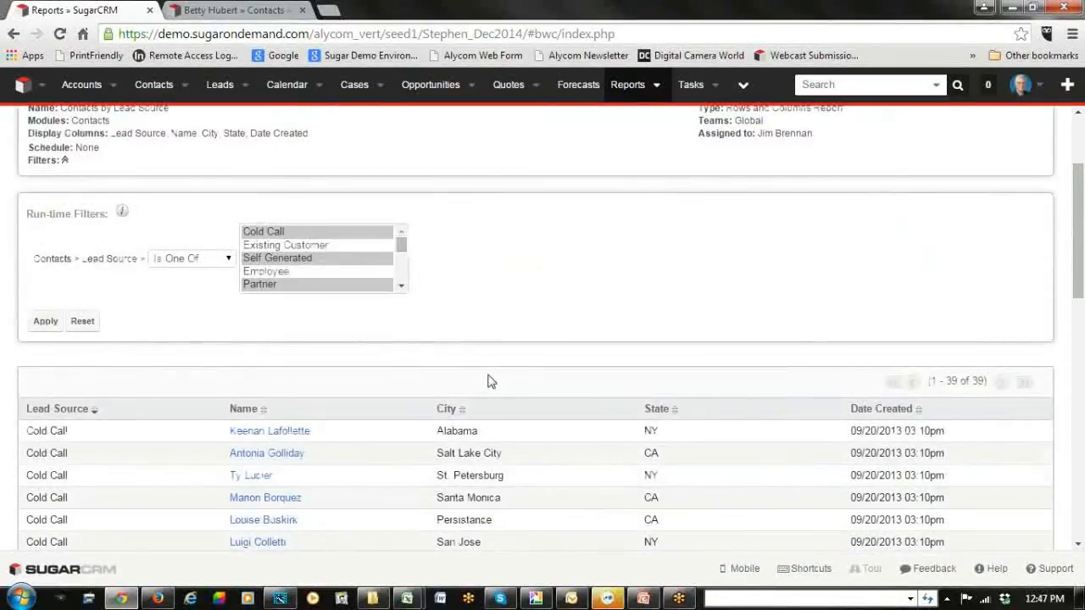
{"action": "scroll", "coordinate": [487, 380], "scroll_direction": "down", "scroll_amount": 5}
{"action": "scroll", "coordinate": [484, 379], "scroll_direction": "up", "scroll_amount": 4}
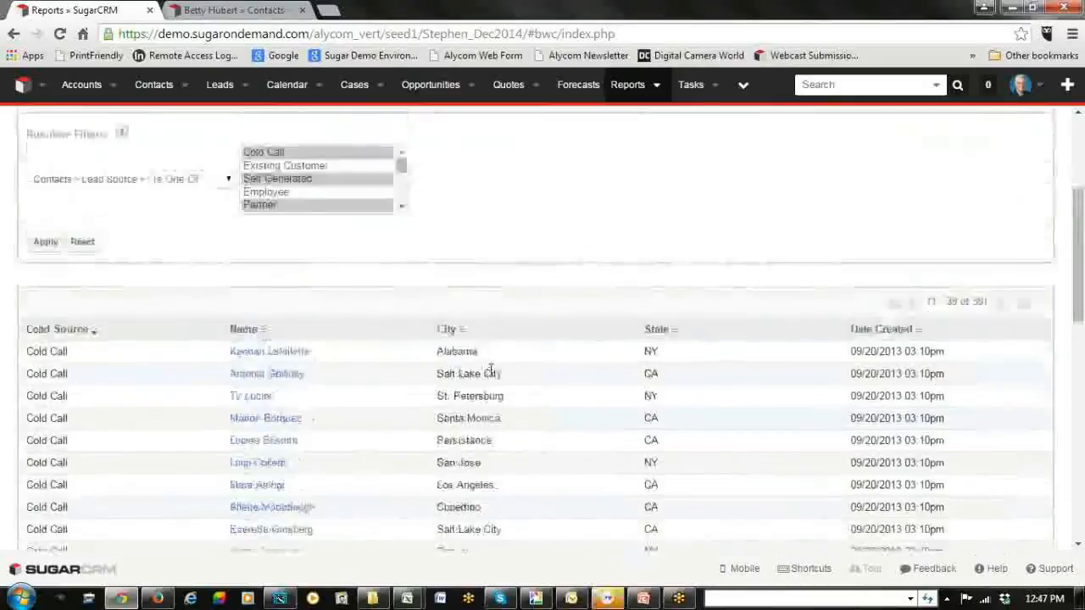
Show the Reports module's actions with its recent and favorite reports, and minimize the browser to reveal the desktop.
{"action": "left_click", "coordinate": [655, 86]}
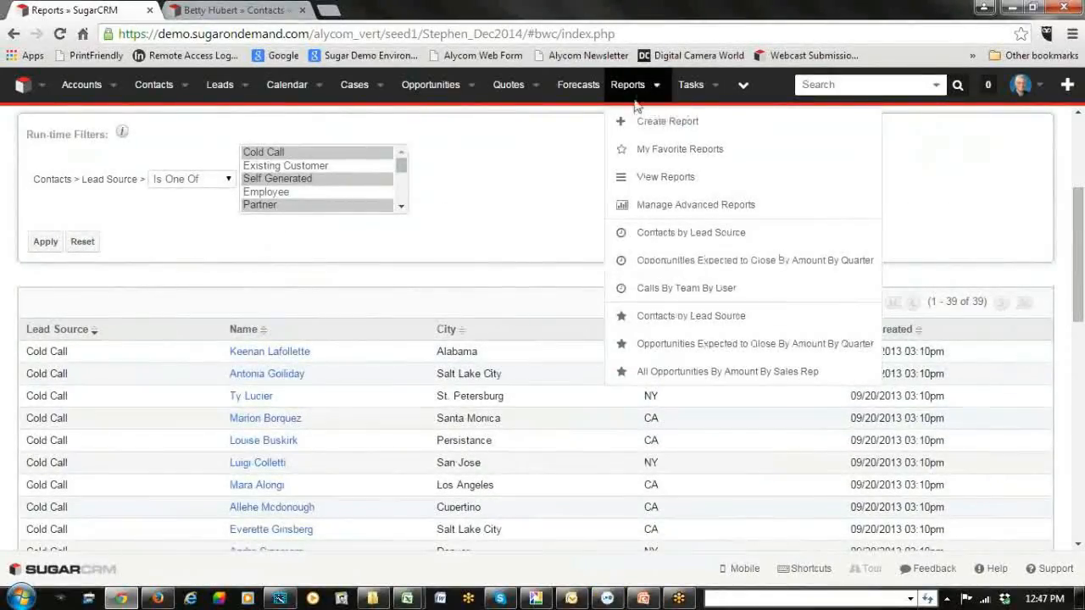
{"action": "scroll", "coordinate": [507, 173], "scroll_direction": "up", "scroll_amount": 3}
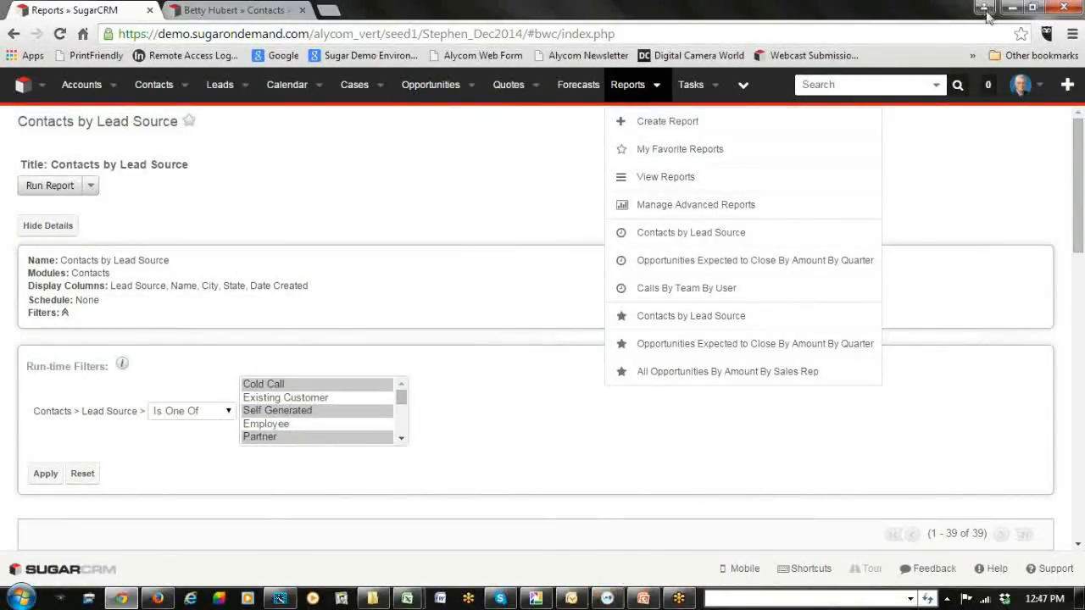
{"action": "left_click", "coordinate": [1013, 9]}
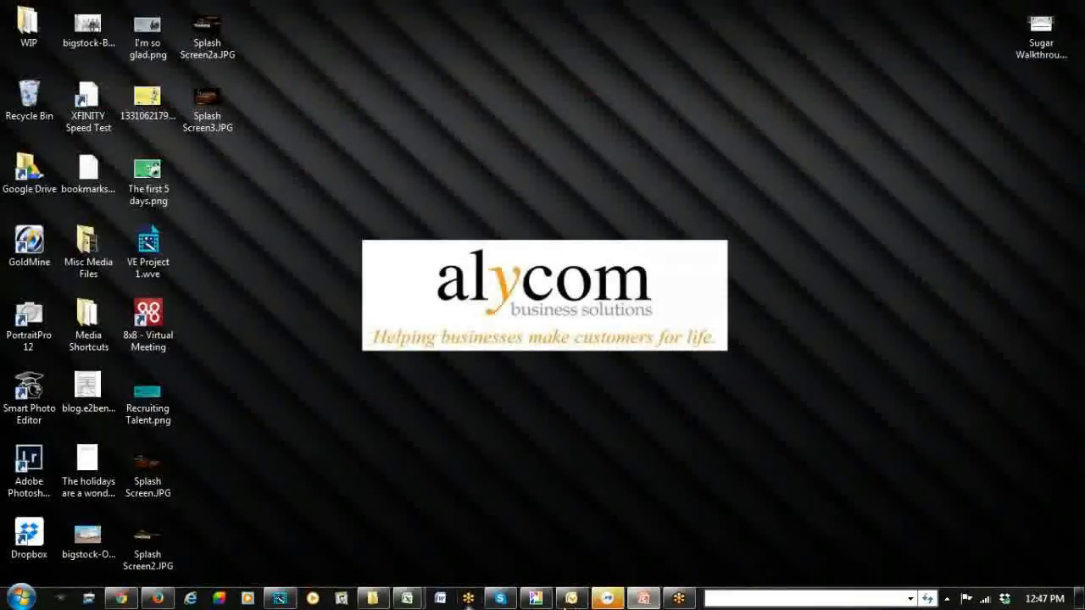